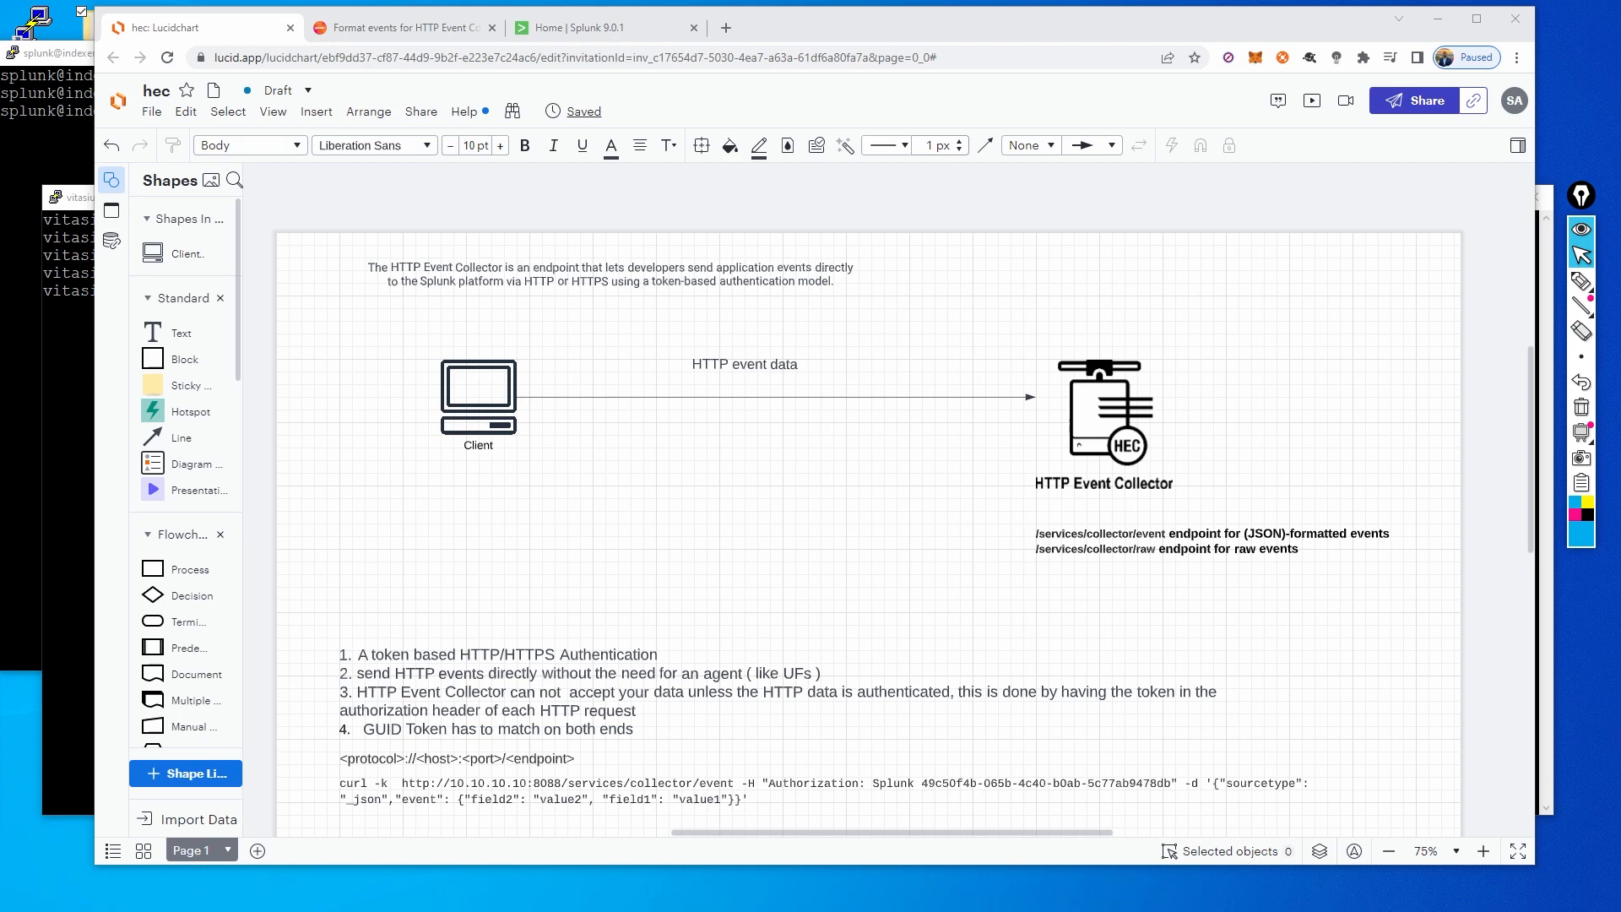
# - Draw pen arrows at the client and along the HTTP event data flow, and outline the HTTP Event Collector with its endpoints
pyautogui.click(1581, 281)
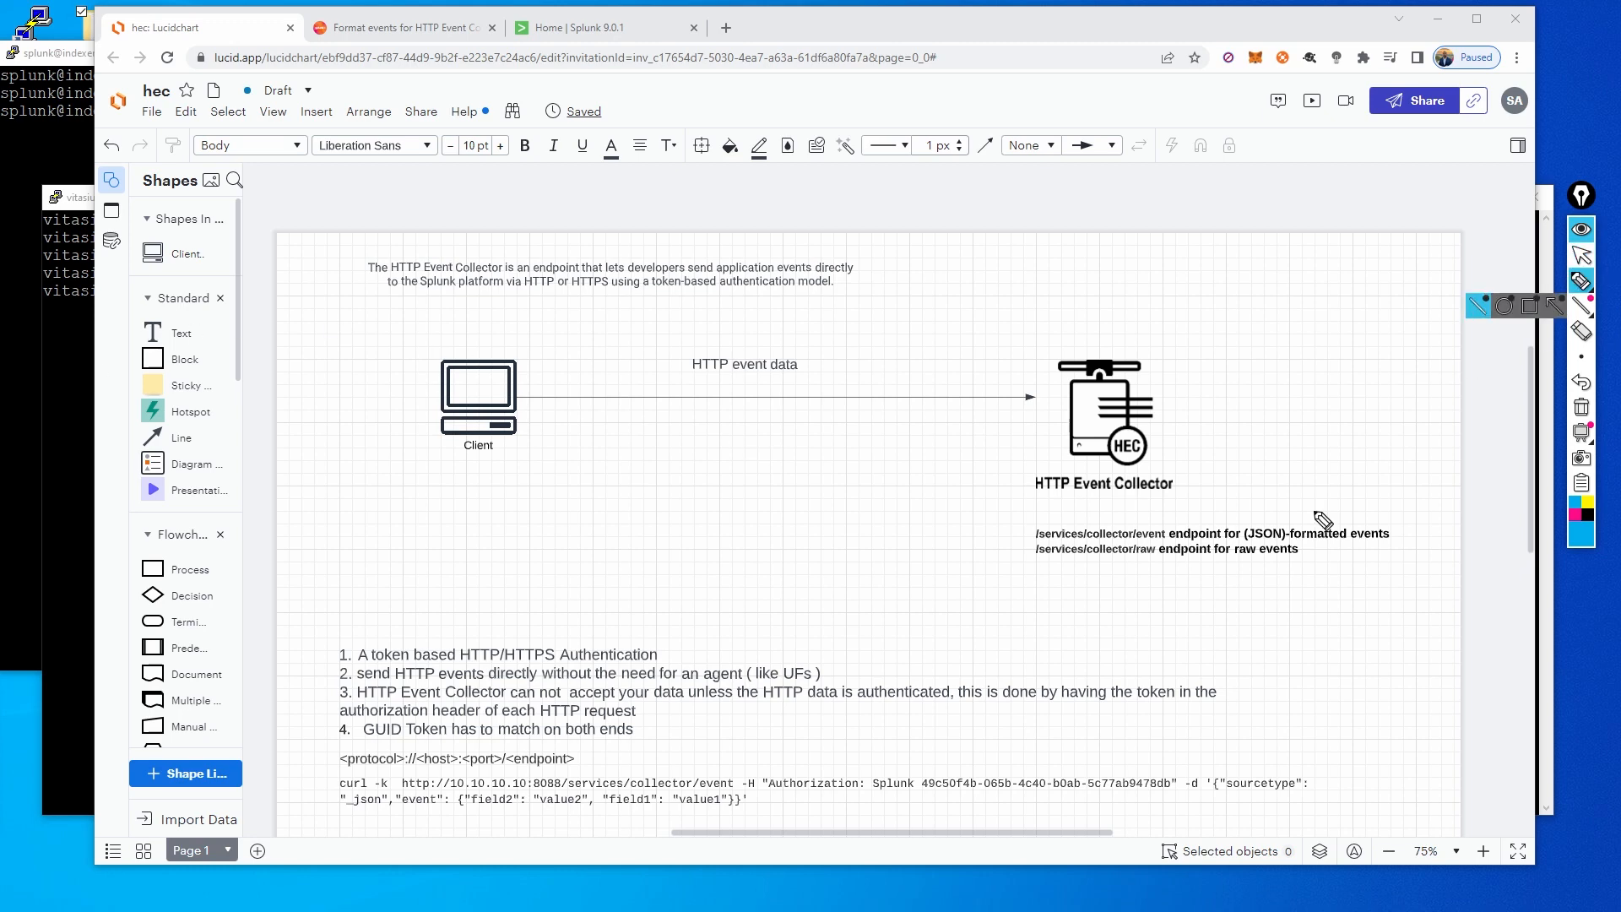
pyautogui.moveTo(610, 556)
pyautogui.mouseDown()
pyautogui.moveTo(544, 445)
pyautogui.moveTo(530, 436)
pyautogui.moveTo(511, 483)
pyautogui.mouseUp()
pyautogui.moveTo(519, 328)
pyautogui.mouseDown()
pyautogui.moveTo(798, 315)
pyautogui.moveTo(964, 356)
pyautogui.moveTo(889, 377)
pyautogui.mouseUp()
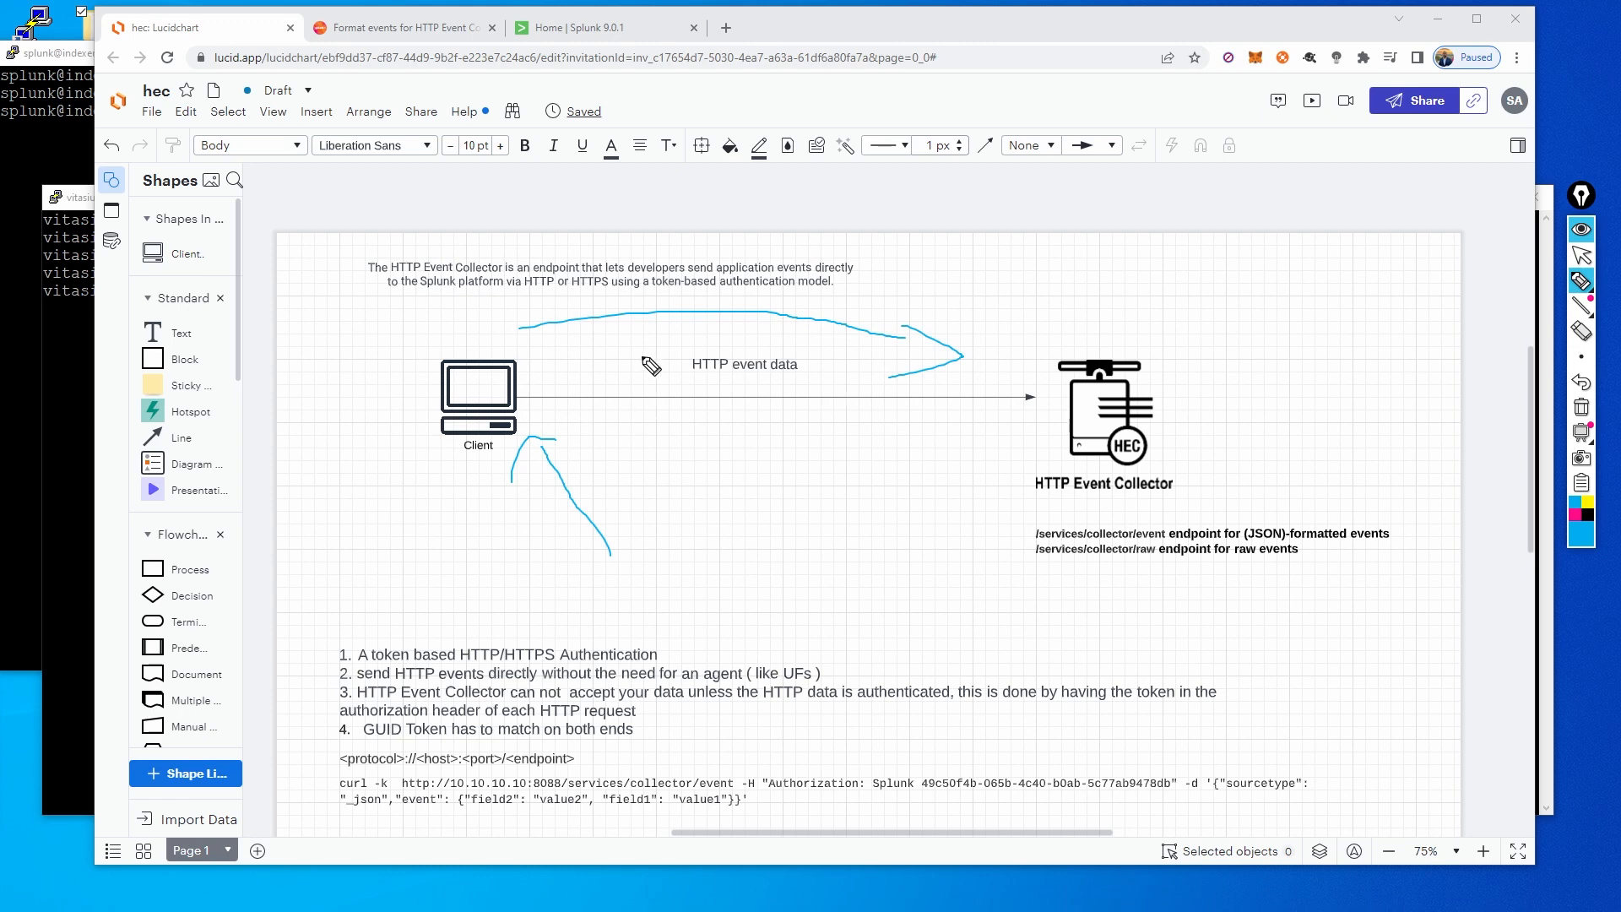
pyautogui.moveTo(639, 347); pyautogui.dragTo(679, 361)
pyautogui.moveTo(1021, 329)
pyautogui.mouseDown()
pyautogui.moveTo(998, 532)
pyautogui.moveTo(1274, 591)
pyautogui.moveTo(1403, 537)
pyautogui.moveTo(1241, 351)
pyautogui.moveTo(1026, 329)
pyautogui.mouseUp()
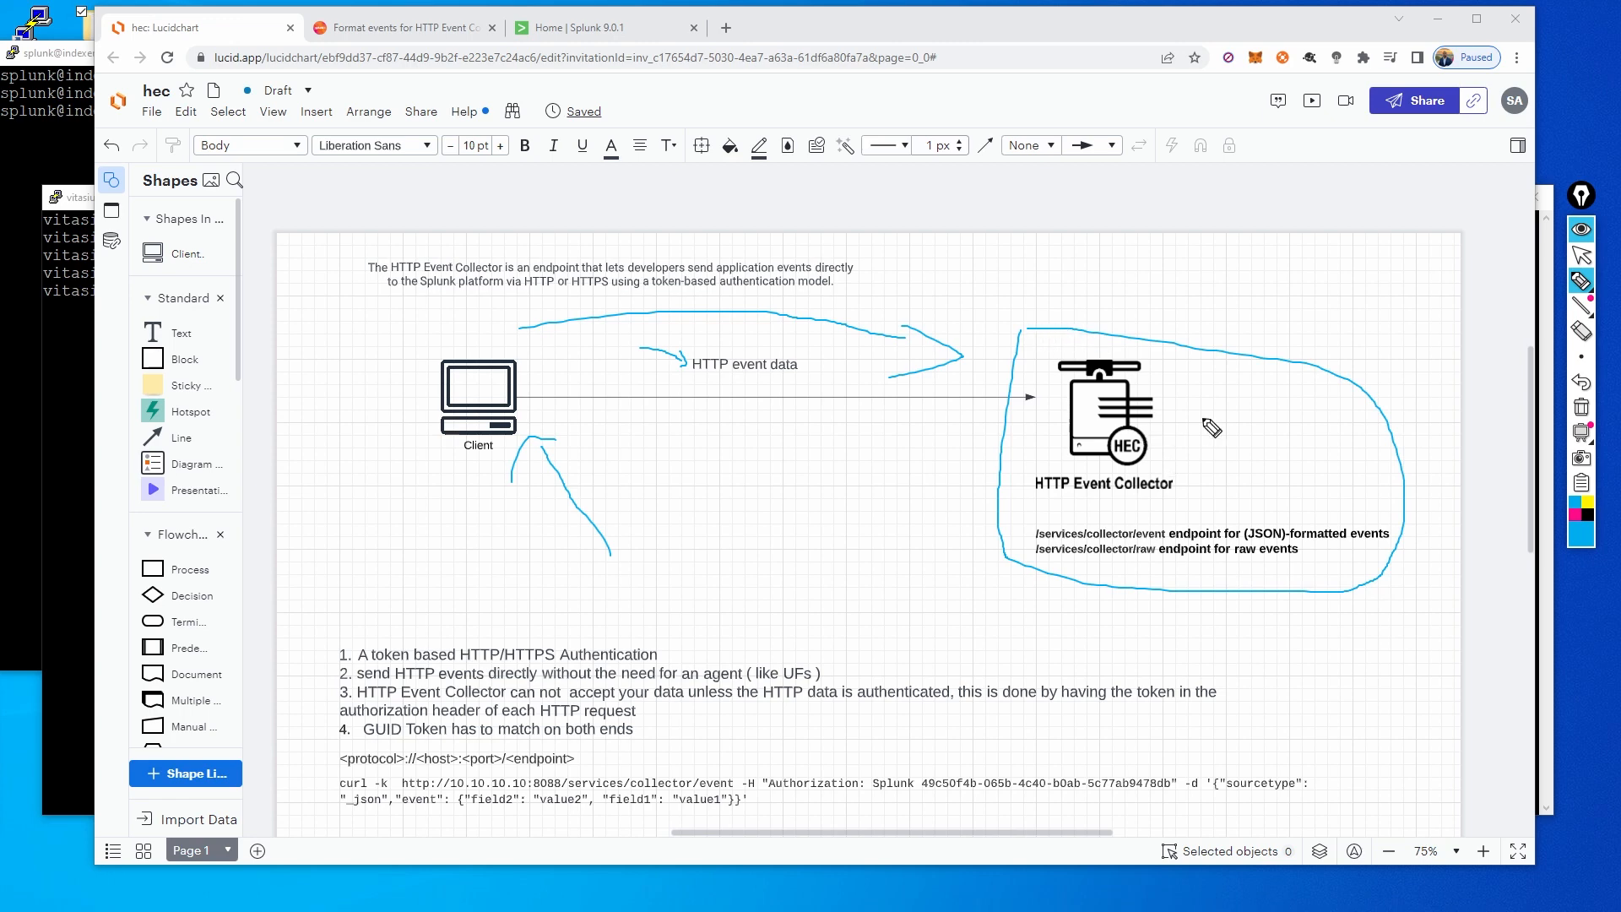
# - Draw pen marks pointing at the collector, its JSON and raw endpoints and the description text, and clear all ink
pyautogui.moveTo(1304, 307); pyautogui.dragTo(1197, 358)
pyautogui.moveTo(1208, 467)
pyautogui.mouseDown()
pyautogui.moveTo(1259, 521)
pyautogui.moveTo(1231, 521)
pyautogui.mouseUp()
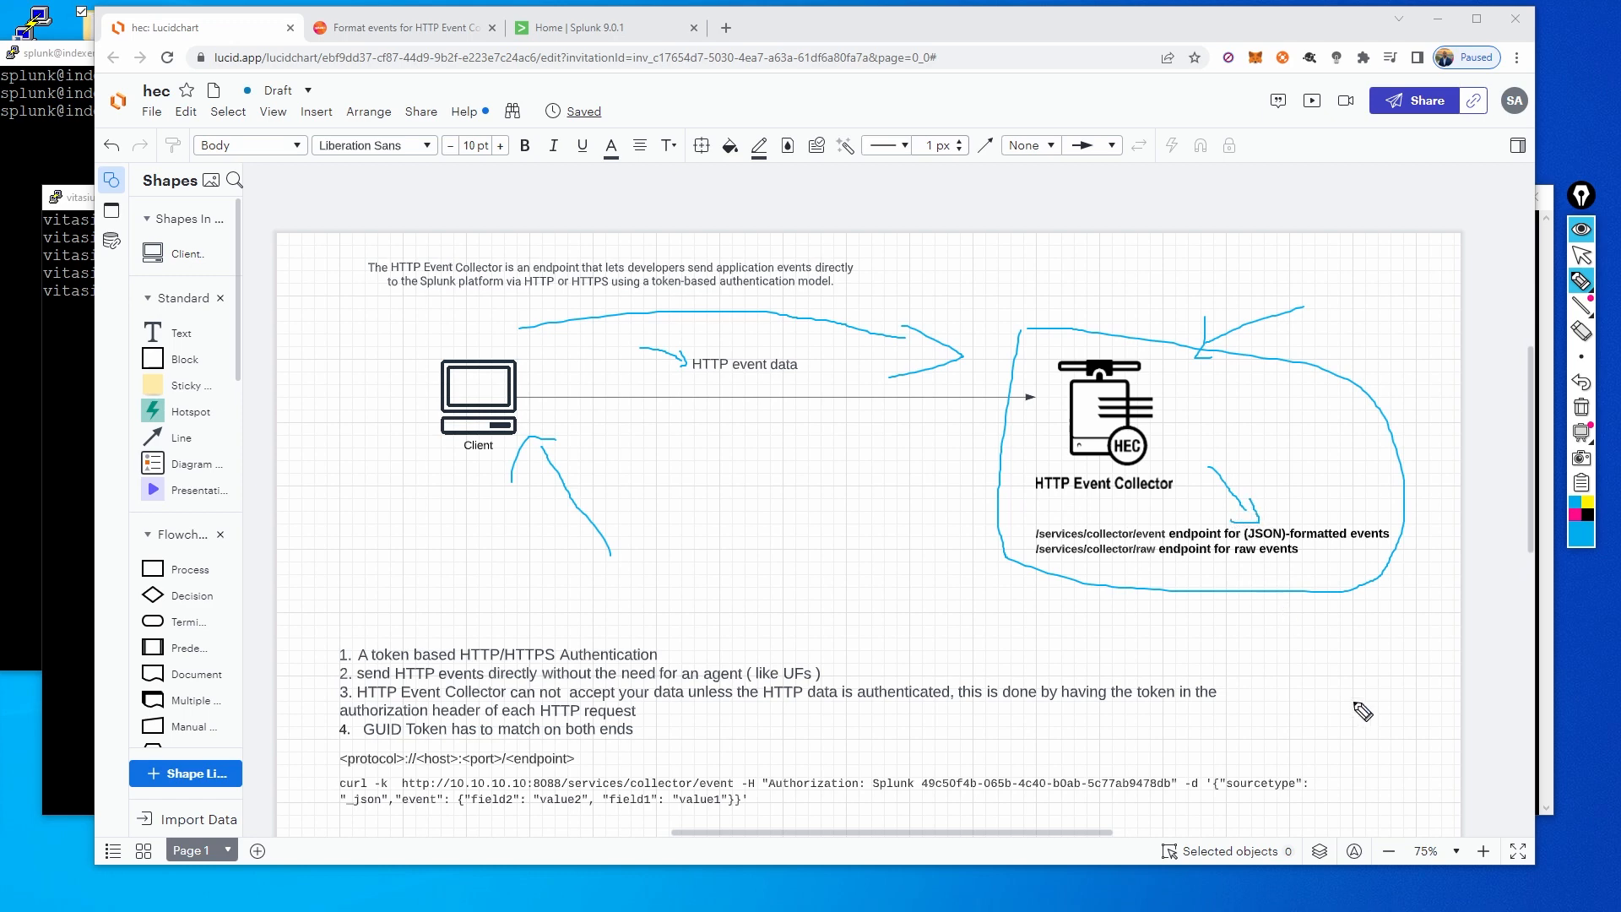
pyautogui.moveTo(1353, 693); pyautogui.dragTo(1280, 560)
pyautogui.moveTo(971, 504); pyautogui.dragTo(1002, 521)
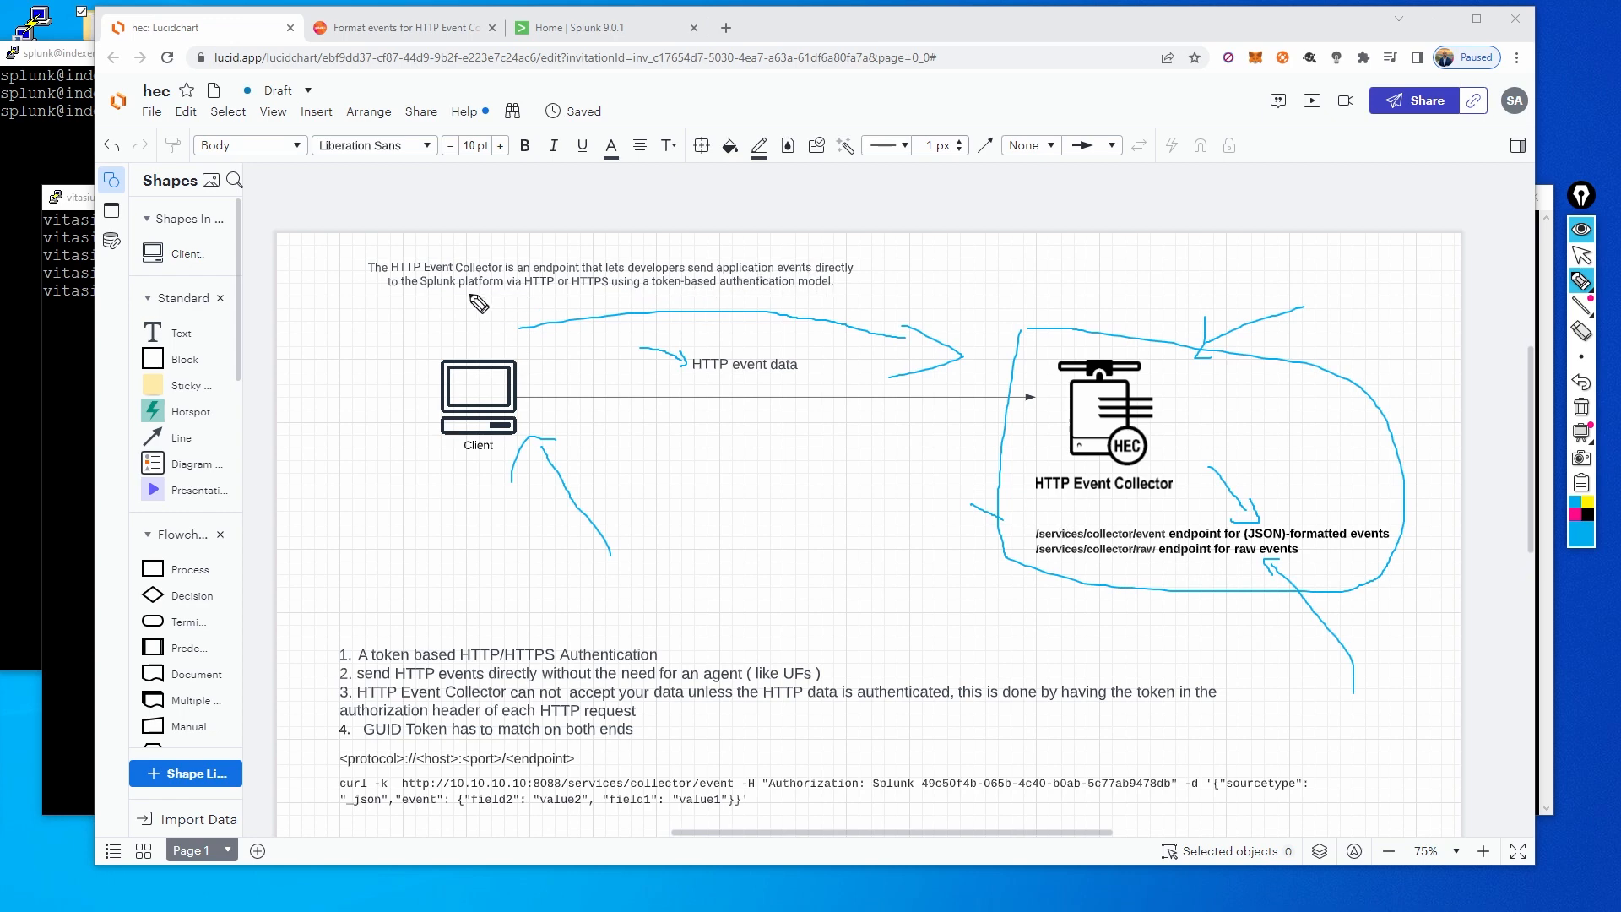
pyautogui.moveTo(519, 294); pyautogui.dragTo(612, 306)
pyautogui.click(1581, 407)
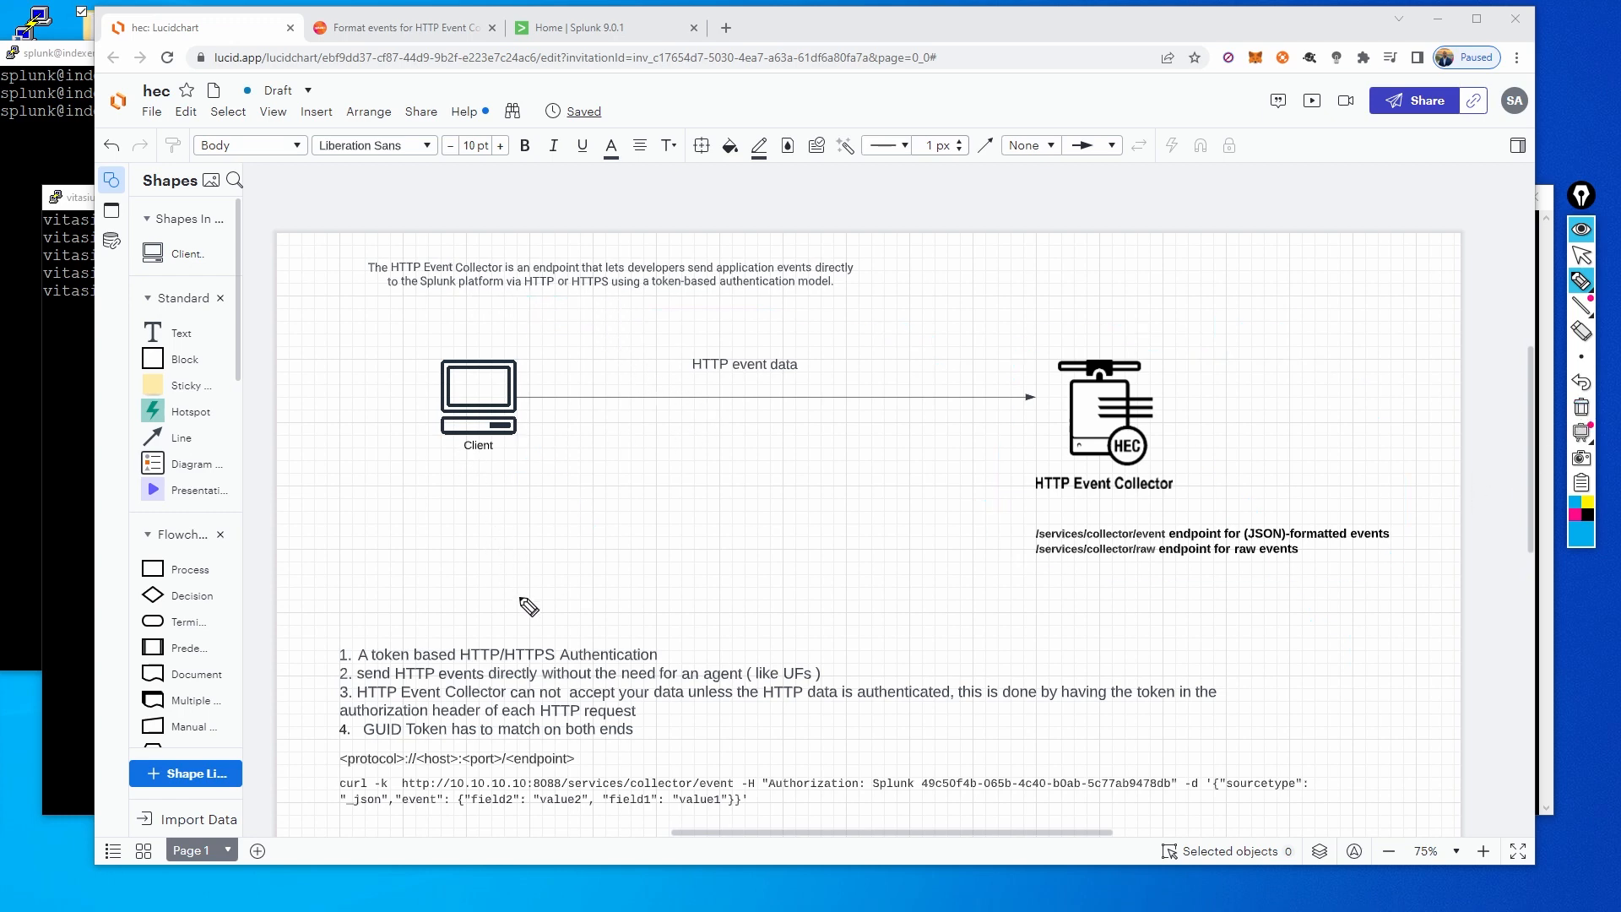
# - Draw pen arrows pointing at the client, the HTTP event data label, the collector and the numbered notes
pyautogui.moveTo(529, 595)
pyautogui.mouseDown()
pyautogui.moveTo(506, 525)
pyautogui.moveTo(470, 494)
pyautogui.moveTo(499, 481)
pyautogui.mouseUp()
pyautogui.moveTo(610, 332); pyautogui.dragTo(689, 359)
pyautogui.moveTo(653, 493)
pyautogui.mouseDown()
pyautogui.moveTo(937, 433)
pyautogui.moveTo(984, 456)
pyautogui.moveTo(964, 475)
pyautogui.mouseUp()
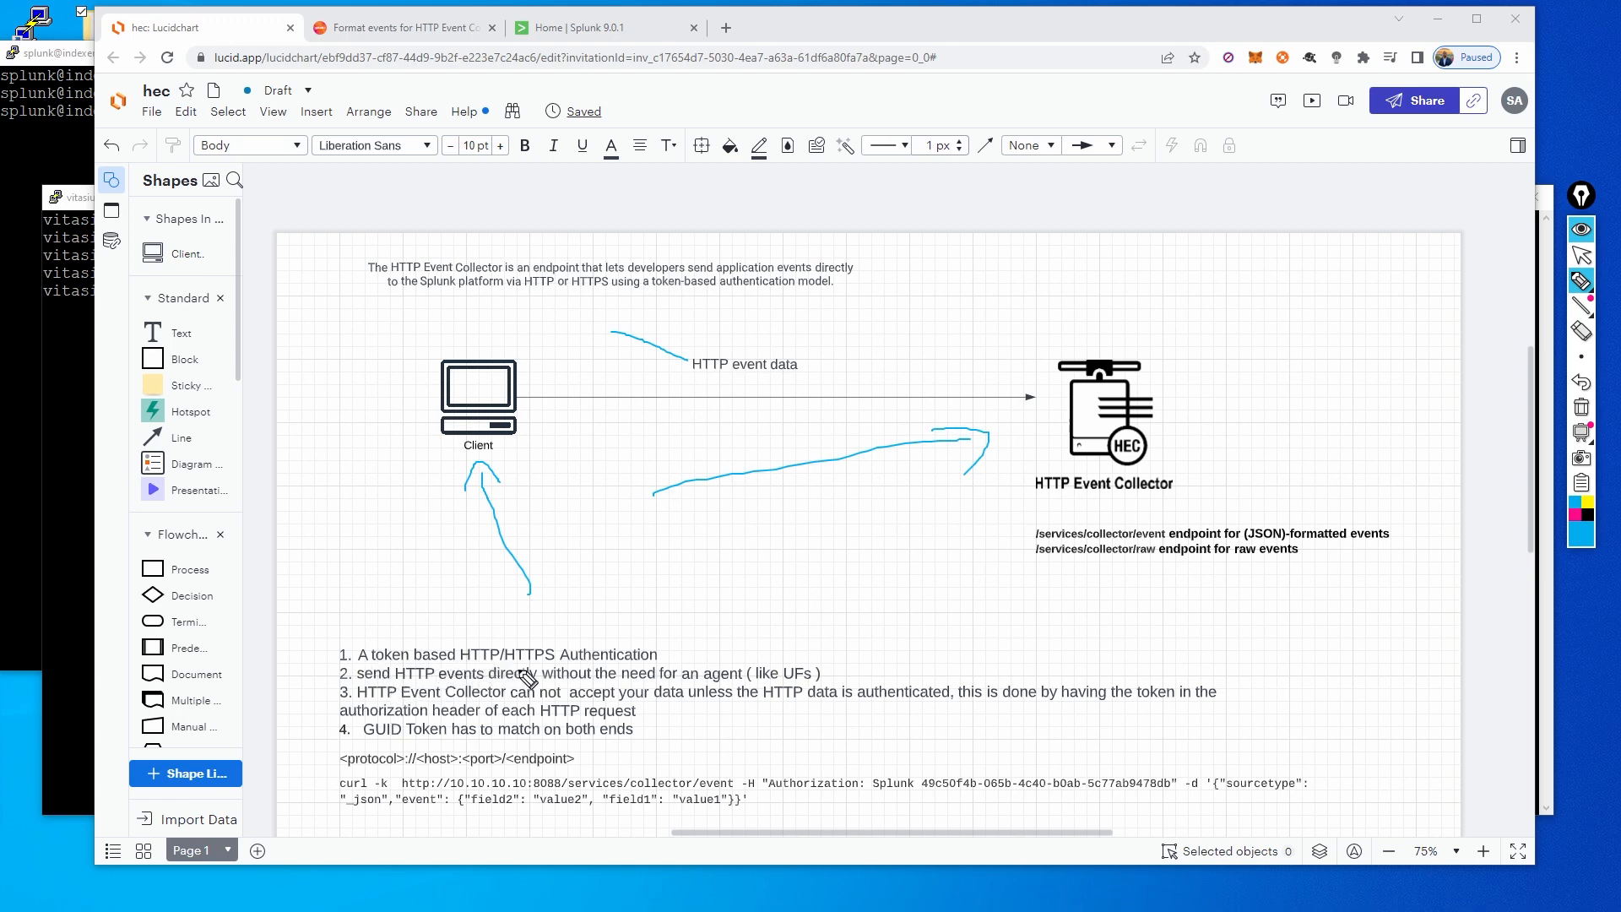
pyautogui.moveTo(758, 616)
pyautogui.mouseDown()
pyautogui.moveTo(680, 632)
pyautogui.moveTo(707, 641)
pyautogui.mouseUp()
pyautogui.moveTo(503, 345)
pyautogui.mouseDown()
pyautogui.moveTo(764, 352)
pyautogui.moveTo(731, 369)
pyautogui.mouseUp()
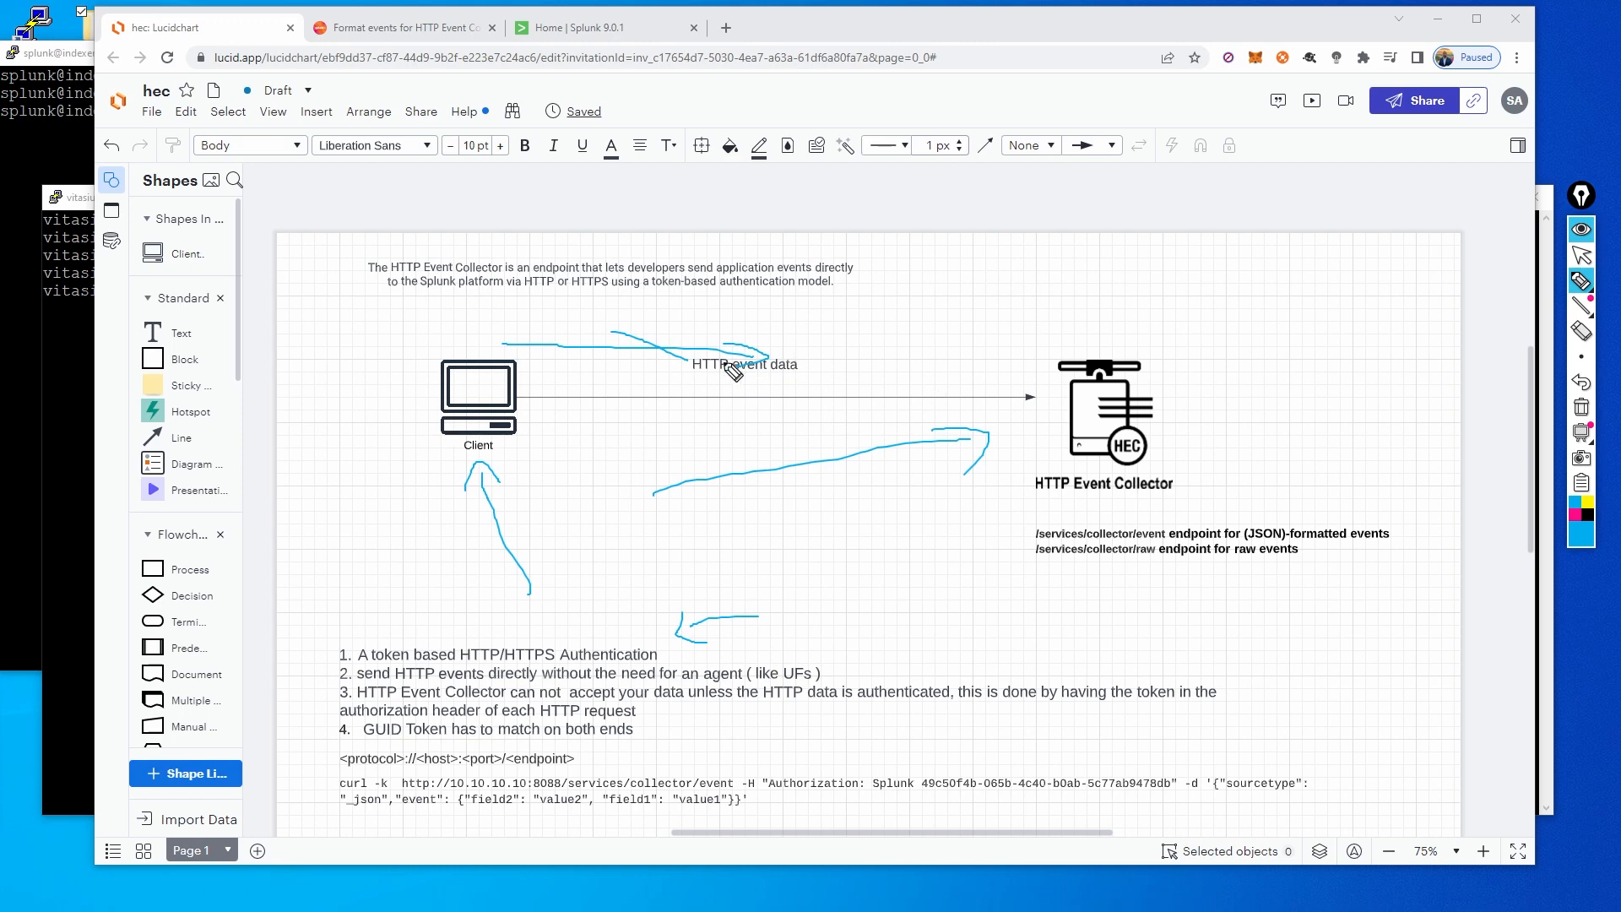
# - Cross out the HTTP Event Collector in ink, draw an arrow from it to the curl command's authorization header, and clear all ink
pyautogui.moveTo(958, 266)
pyautogui.mouseDown()
pyautogui.moveTo(1091, 355)
pyautogui.moveTo(1085, 334)
pyautogui.moveTo(1097, 360)
pyautogui.moveTo(1035, 356)
pyautogui.mouseUp()
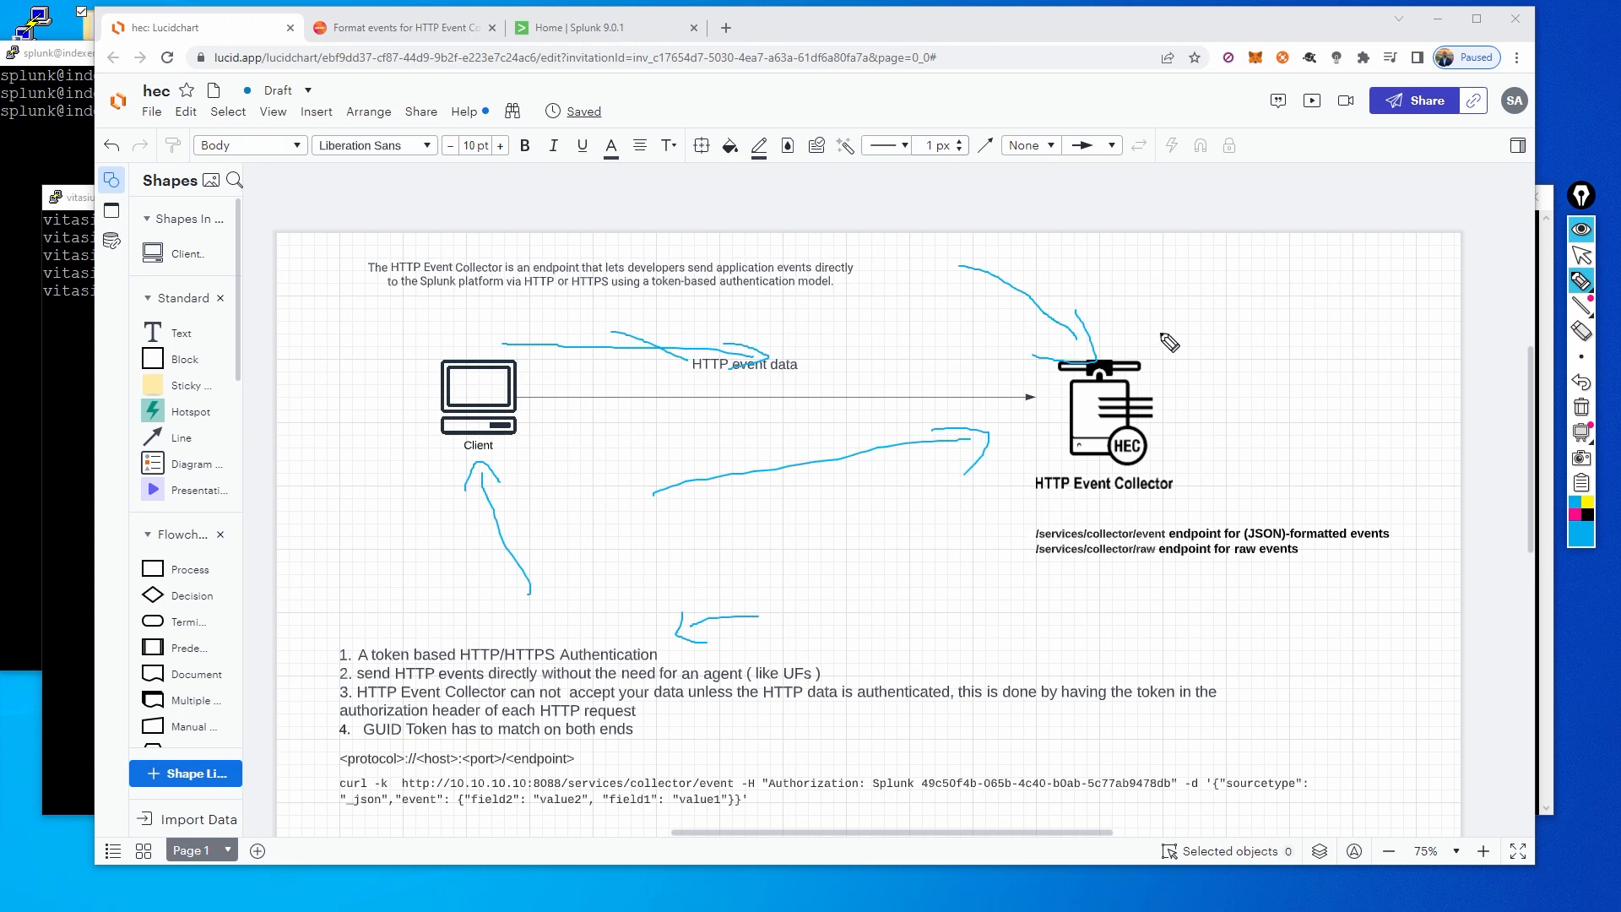
pyautogui.moveTo(1167, 308); pyautogui.dragTo(1055, 502)
pyautogui.moveTo(1027, 354); pyautogui.dragTo(1149, 500)
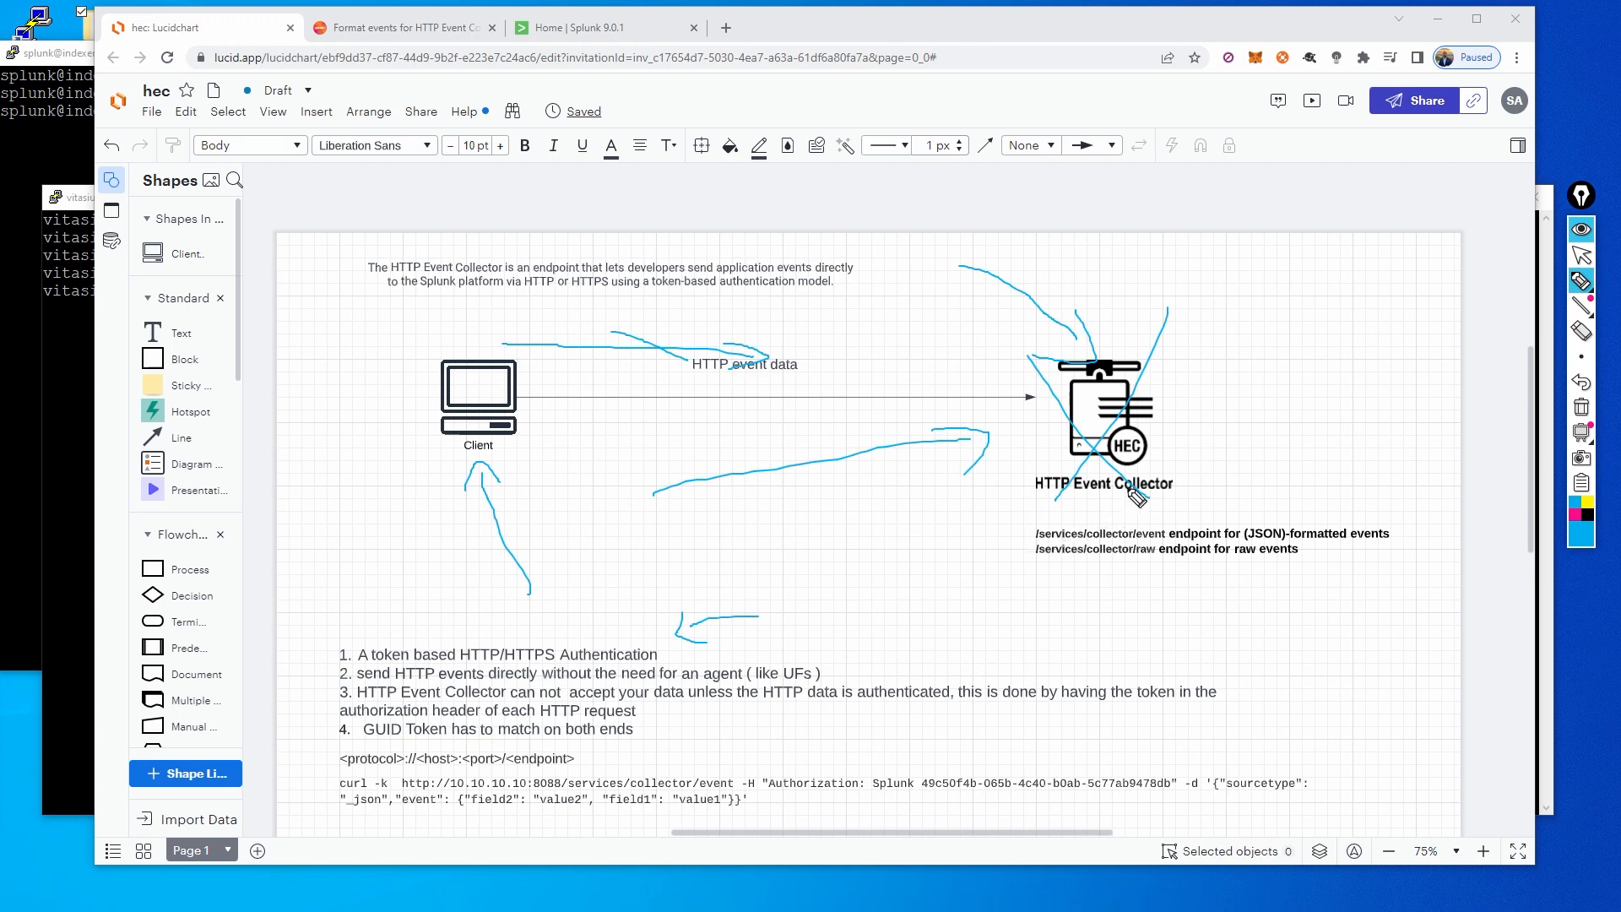
pyautogui.moveTo(1226, 485)
pyautogui.mouseDown()
pyautogui.moveTo(1248, 591)
pyautogui.moveTo(1125, 764)
pyautogui.moveTo(933, 770)
pyautogui.moveTo(950, 752)
pyautogui.mouseUp()
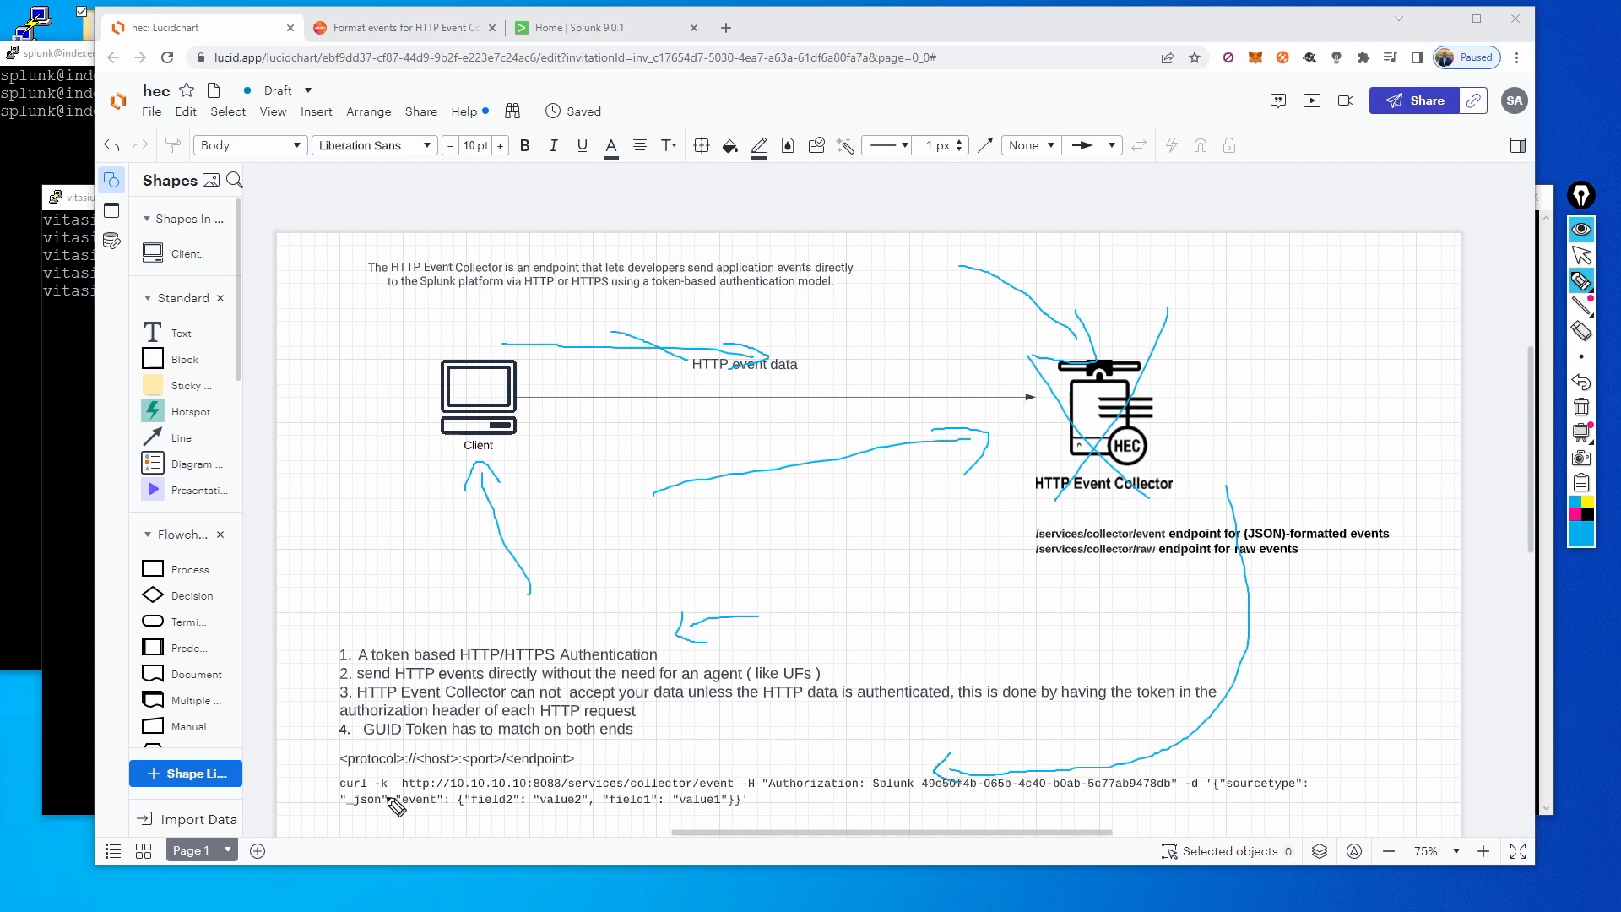
pyautogui.moveTo(325, 770)
pyautogui.mouseDown()
pyautogui.moveTo(307, 792)
pyautogui.moveTo(326, 822)
pyautogui.mouseUp()
pyautogui.click(1580, 408)
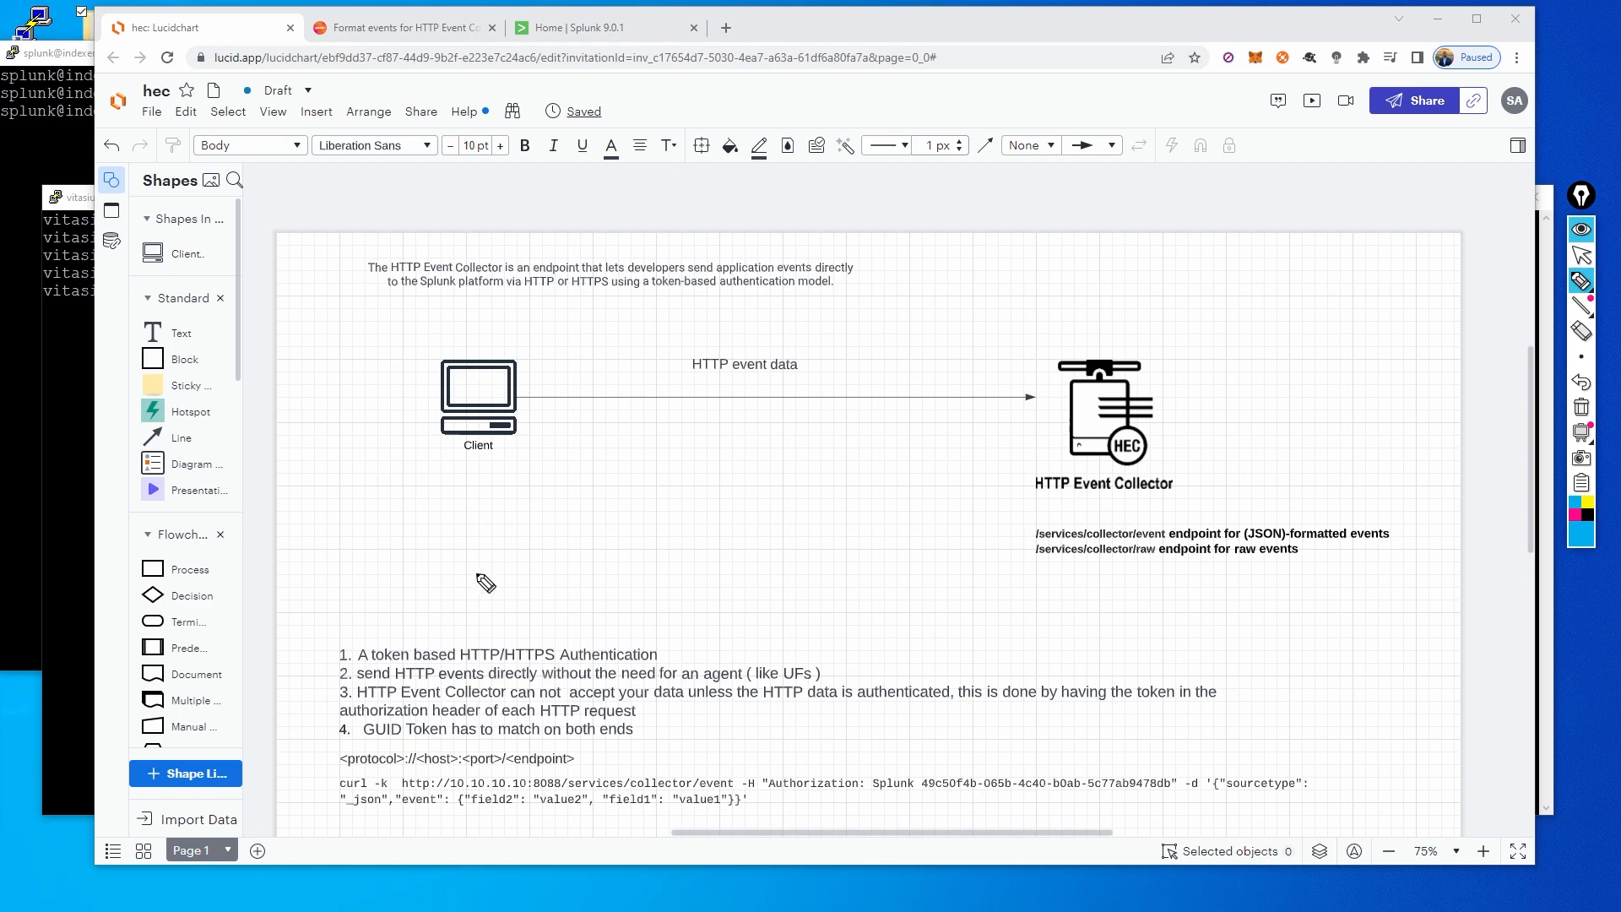
# - Draw one arrow at the curl command and another from the client toward the collector, and clear the ink, returning to the normal pointer
pyautogui.moveTo(295, 741); pyautogui.dragTo(323, 783)
pyautogui.moveTo(504, 481); pyautogui.dragTo(912, 466)
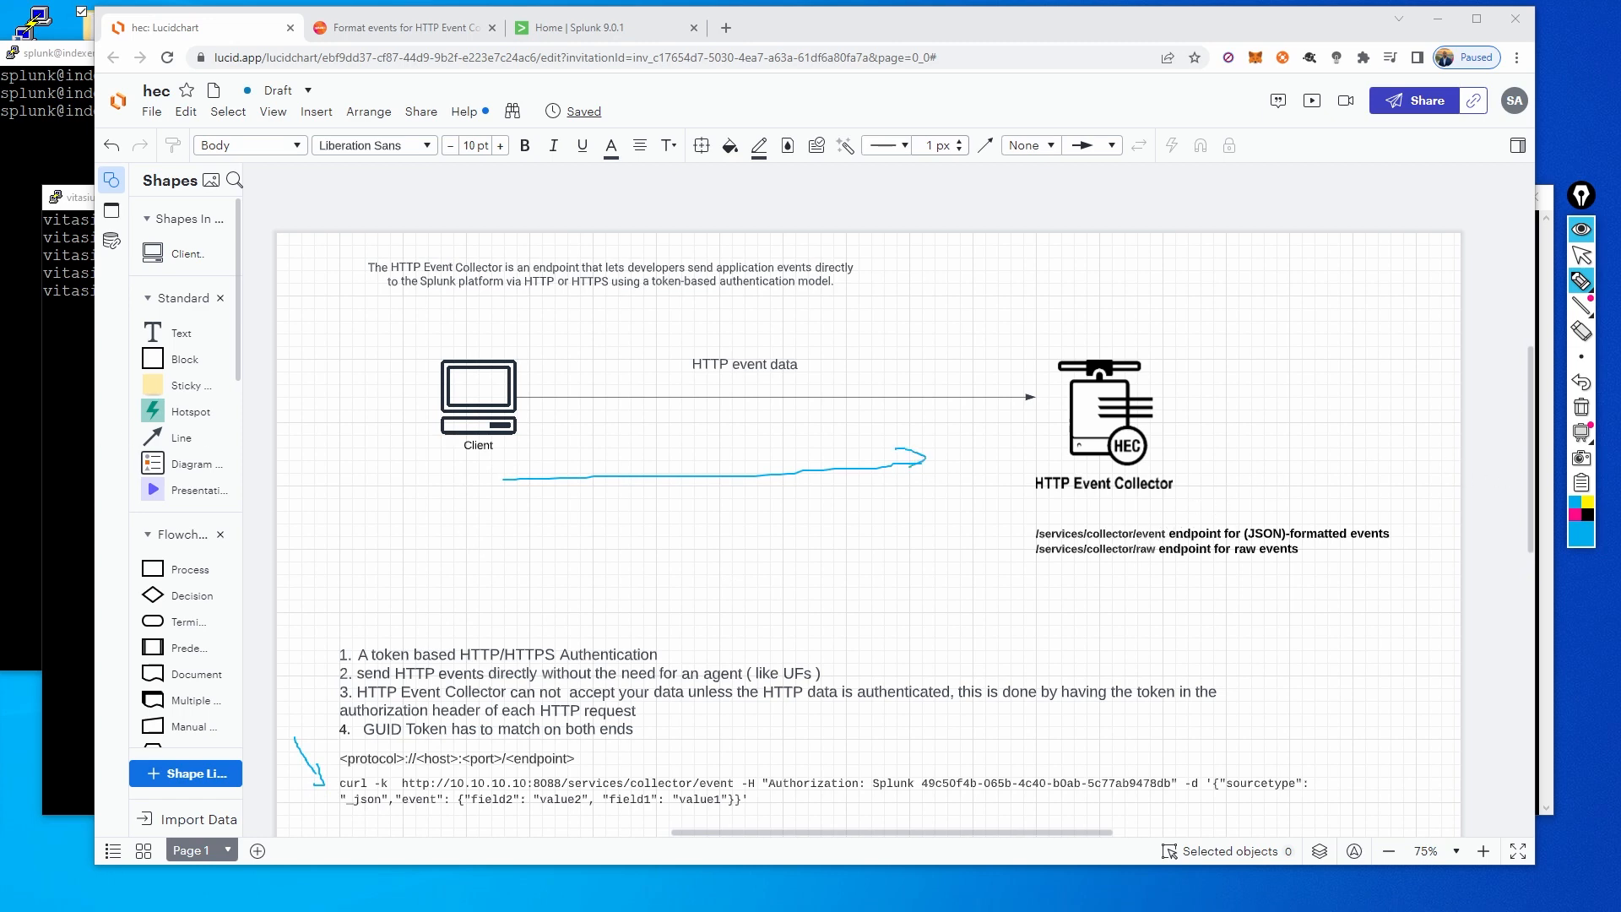
pyautogui.click(1592, 288)
pyautogui.click(1581, 407)
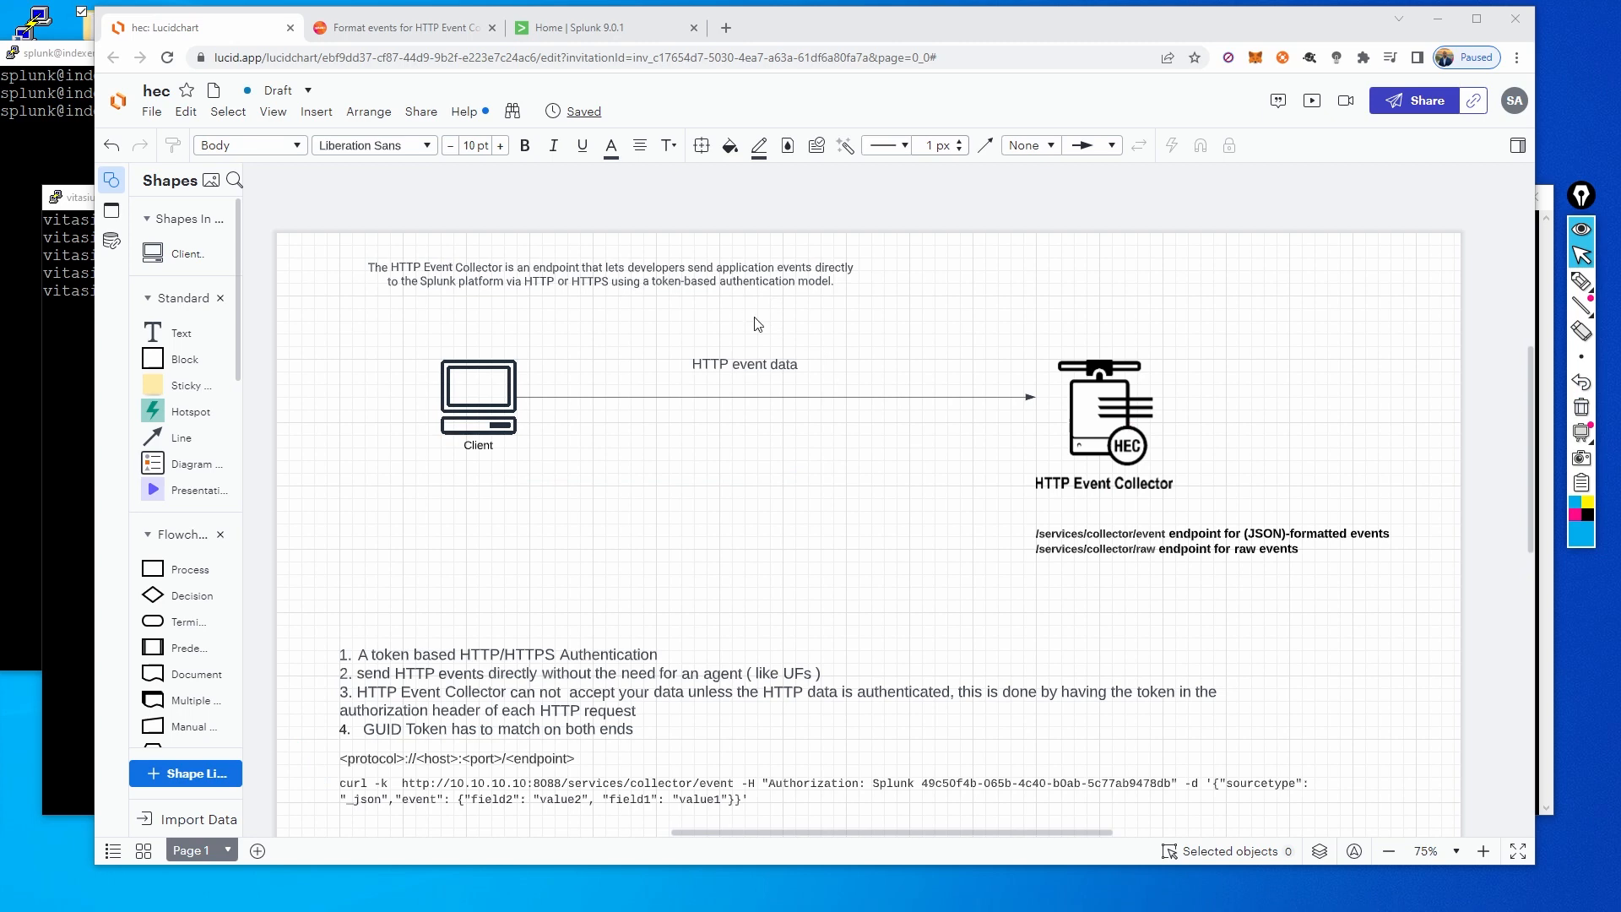
# - Switch to Splunk, open the admin-course app, and go to the HTTP Event Collector data input settings
pyautogui.click(606, 32)
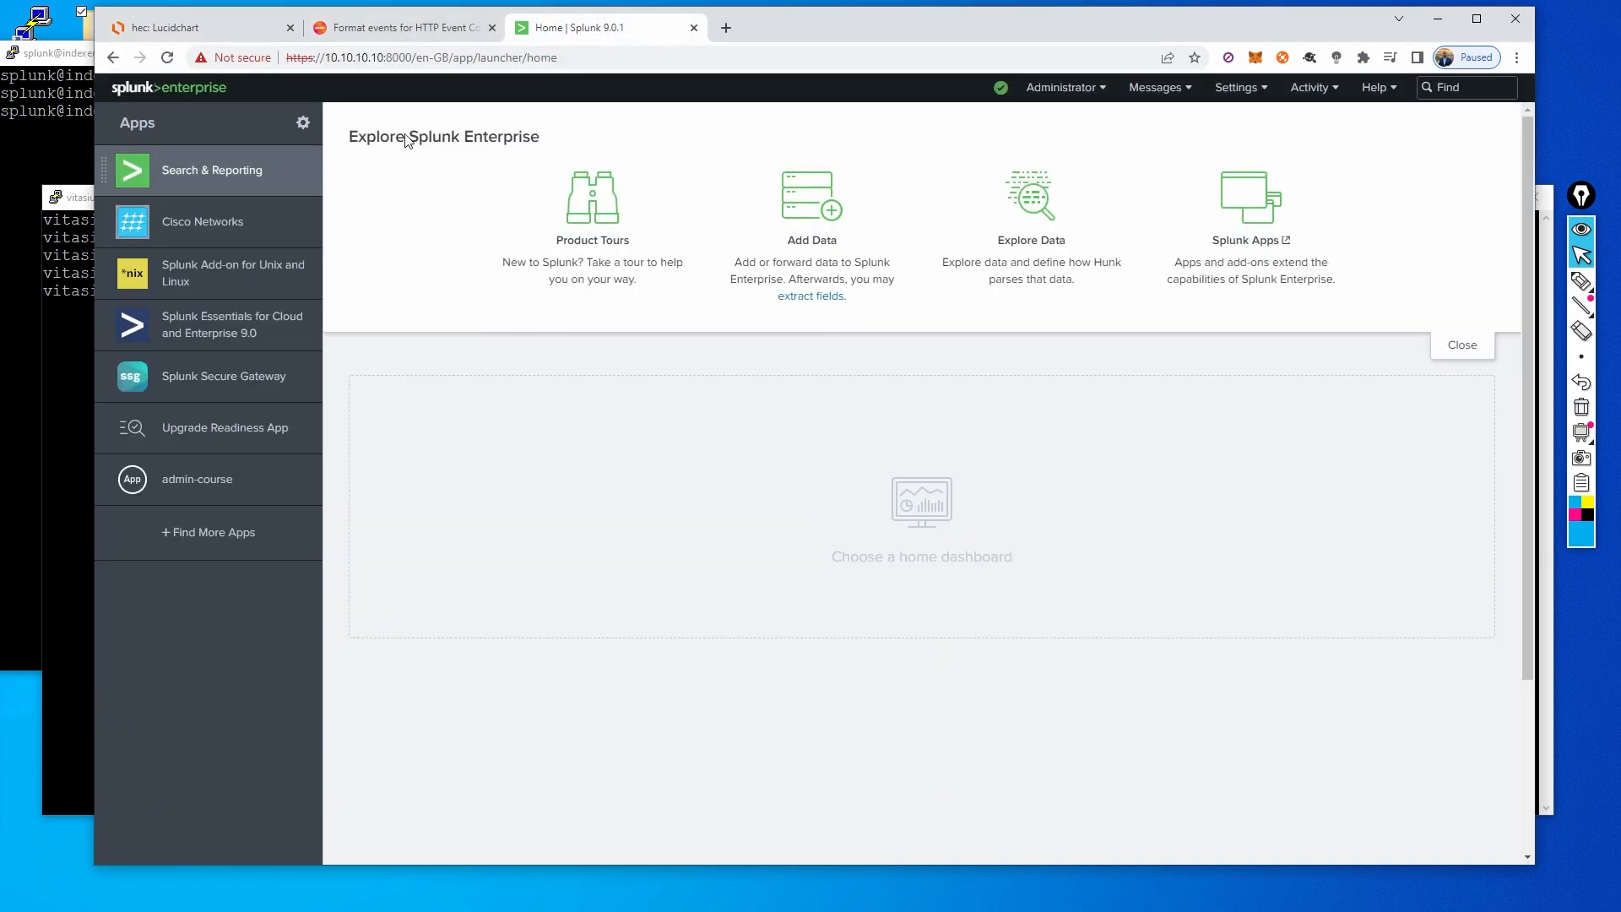
pyautogui.click(196, 501)
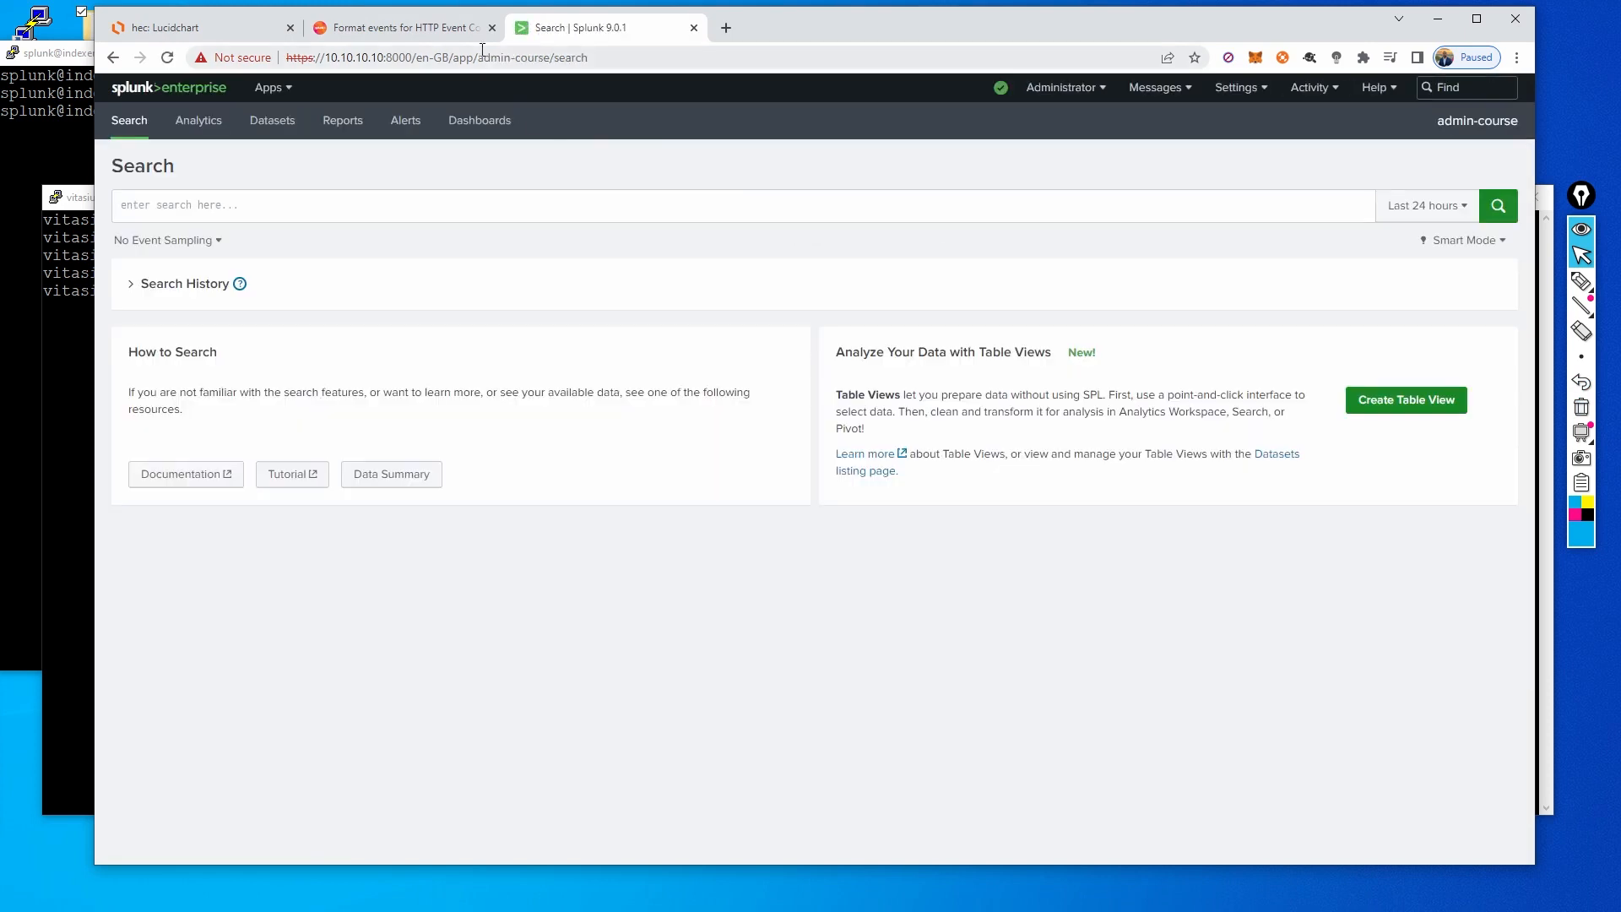
pyautogui.click(1248, 89)
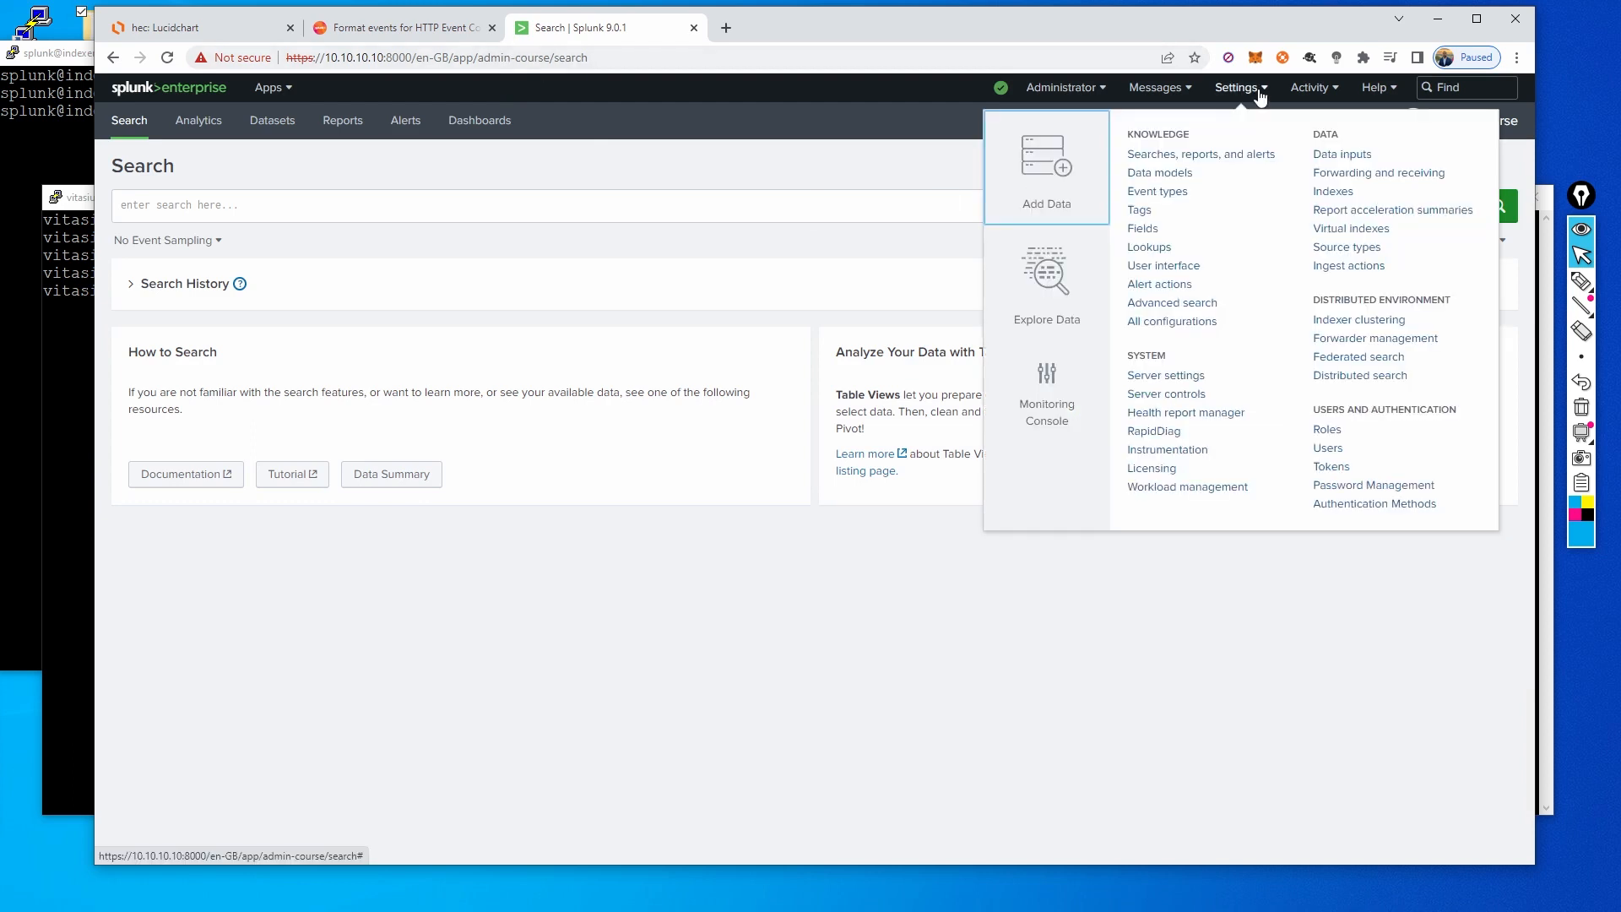
pyautogui.click(1337, 153)
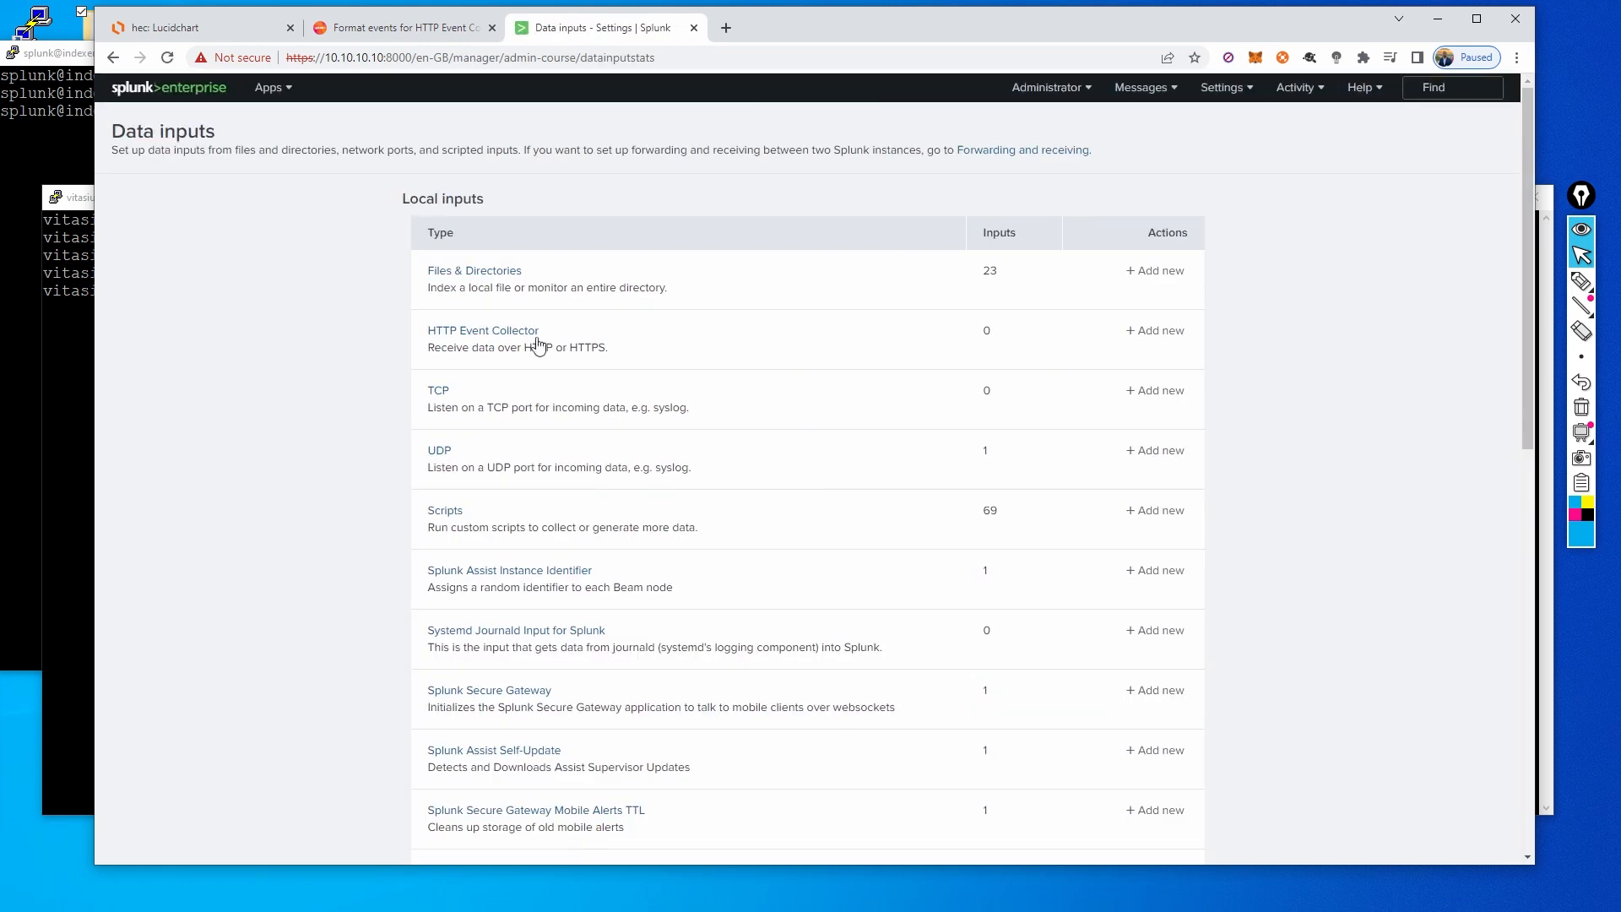
pyautogui.click(471, 333)
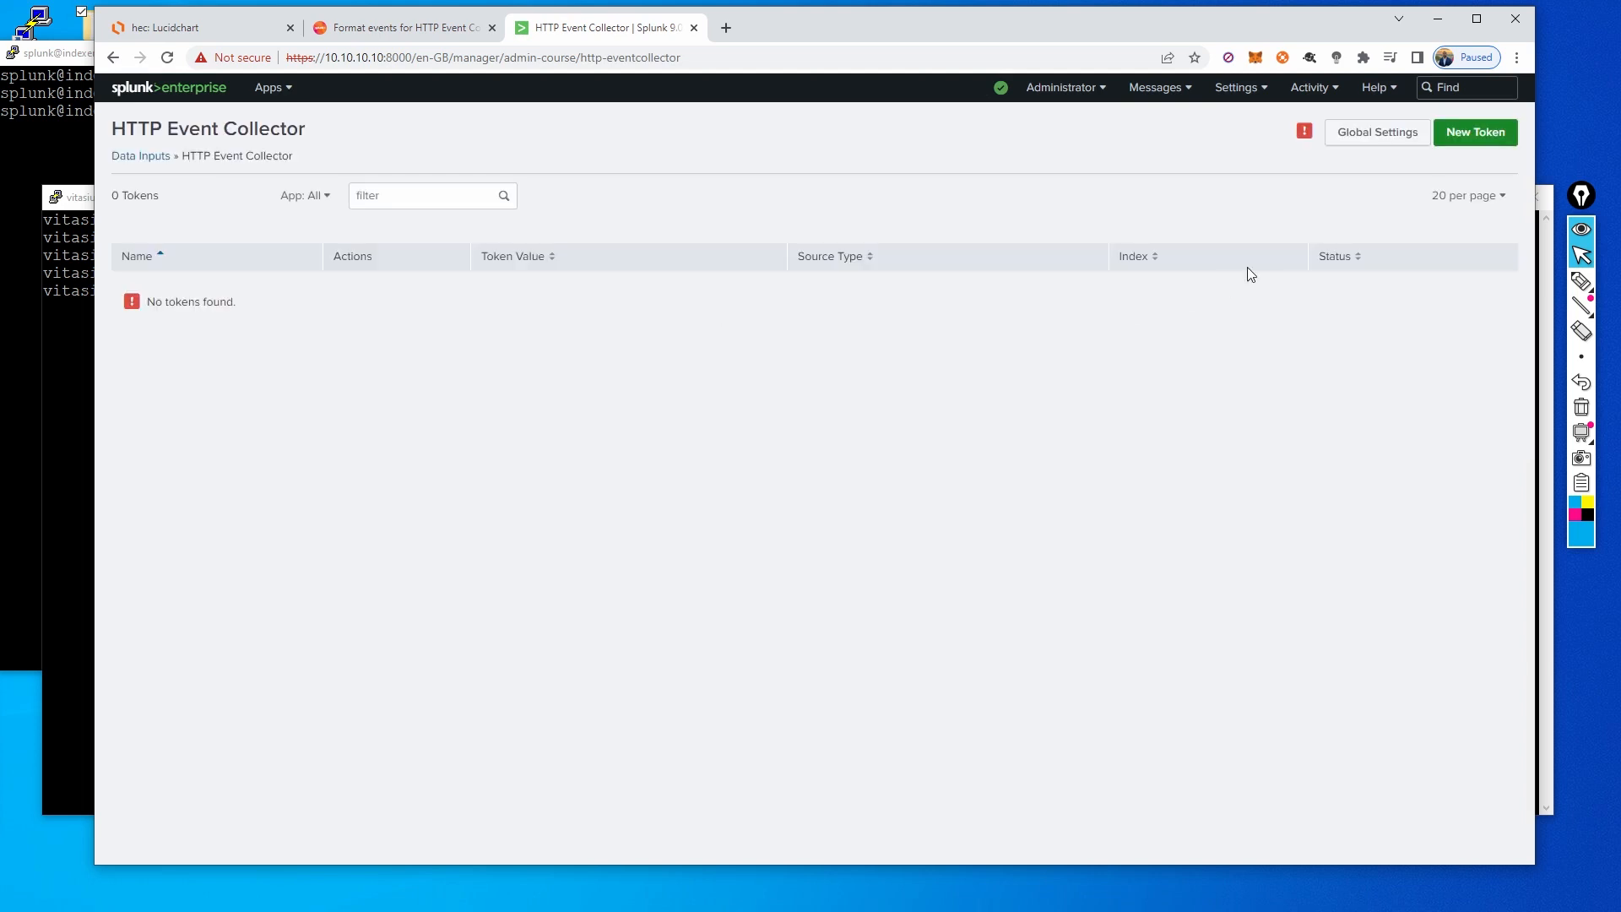
# - In the HTTP Event Collector global settings, enable all tokens and set the default index to main
pyautogui.moveTo(1306, 139)
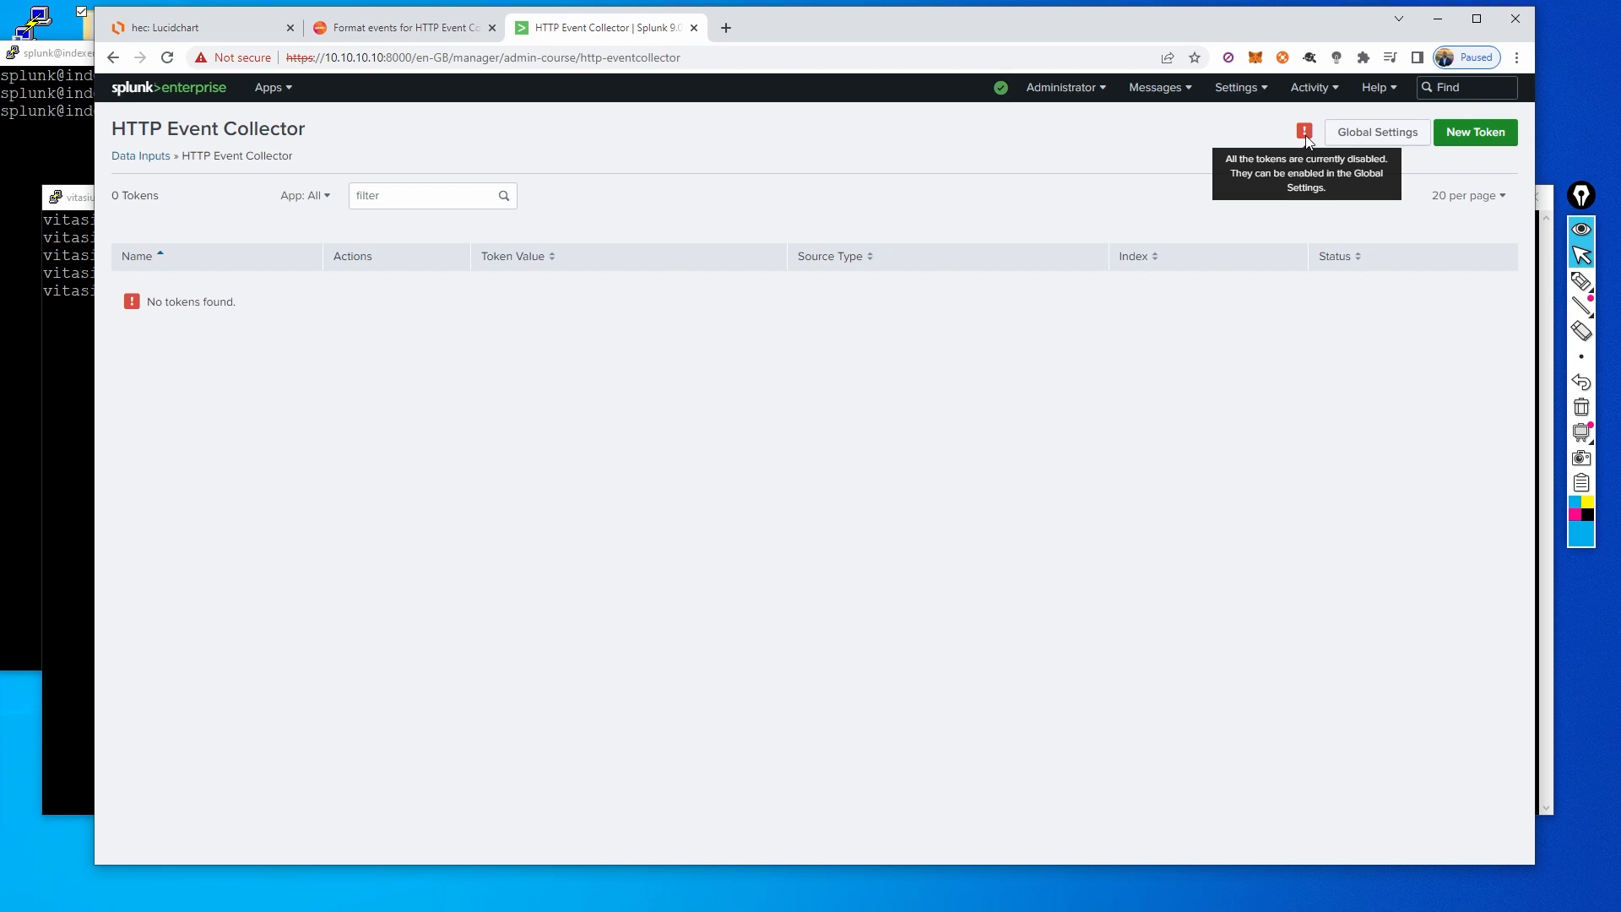
pyautogui.click(1362, 133)
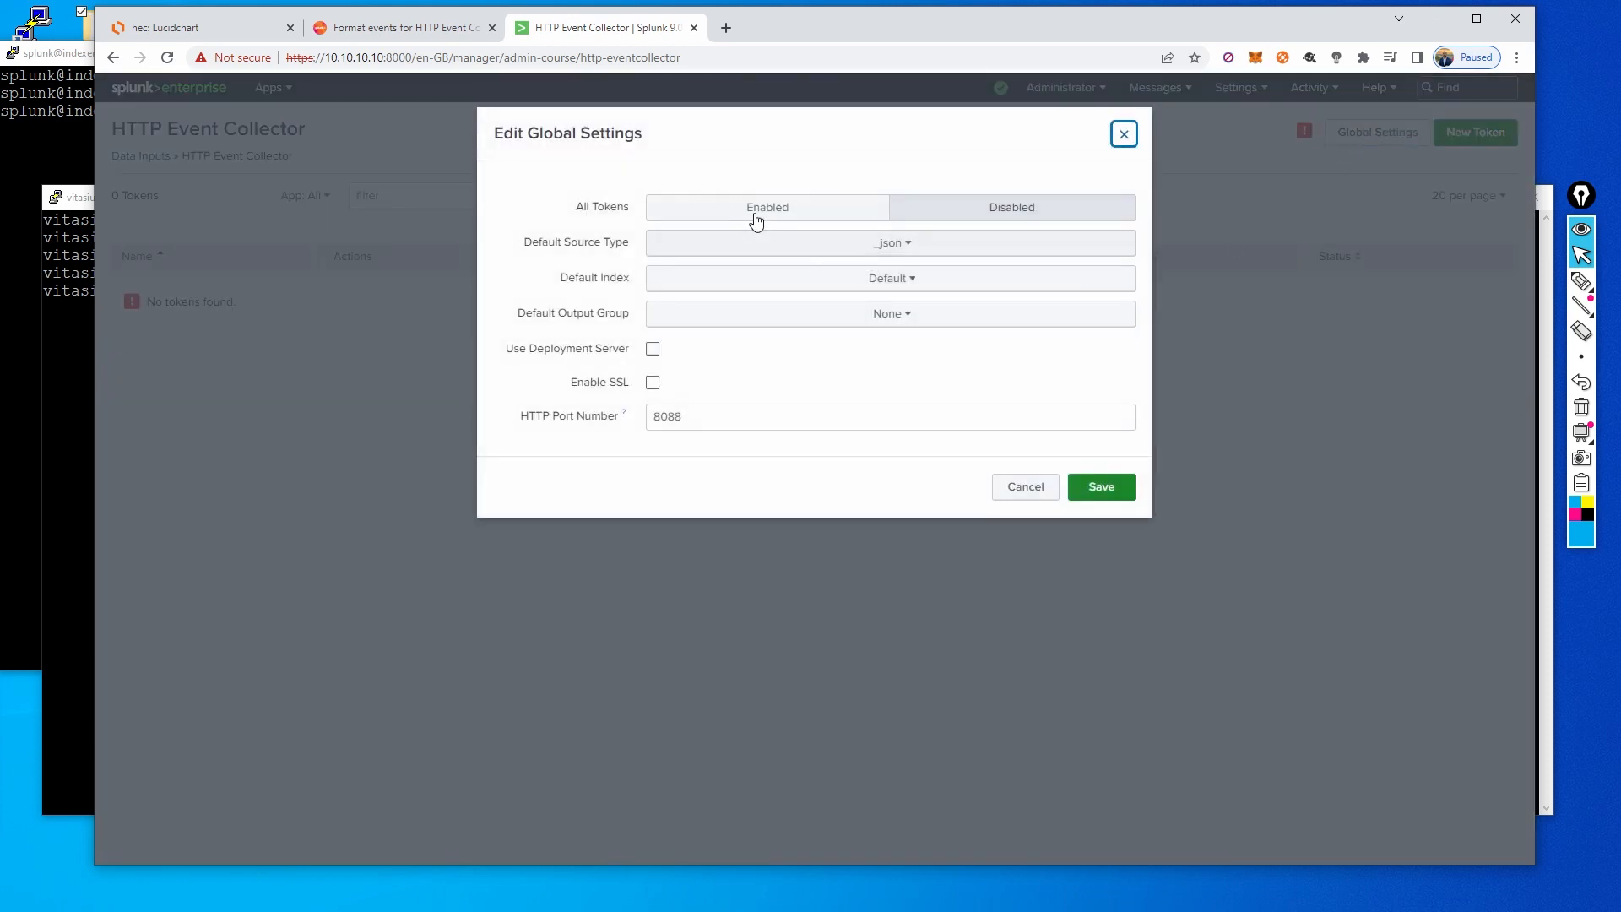
pyautogui.click(847, 208)
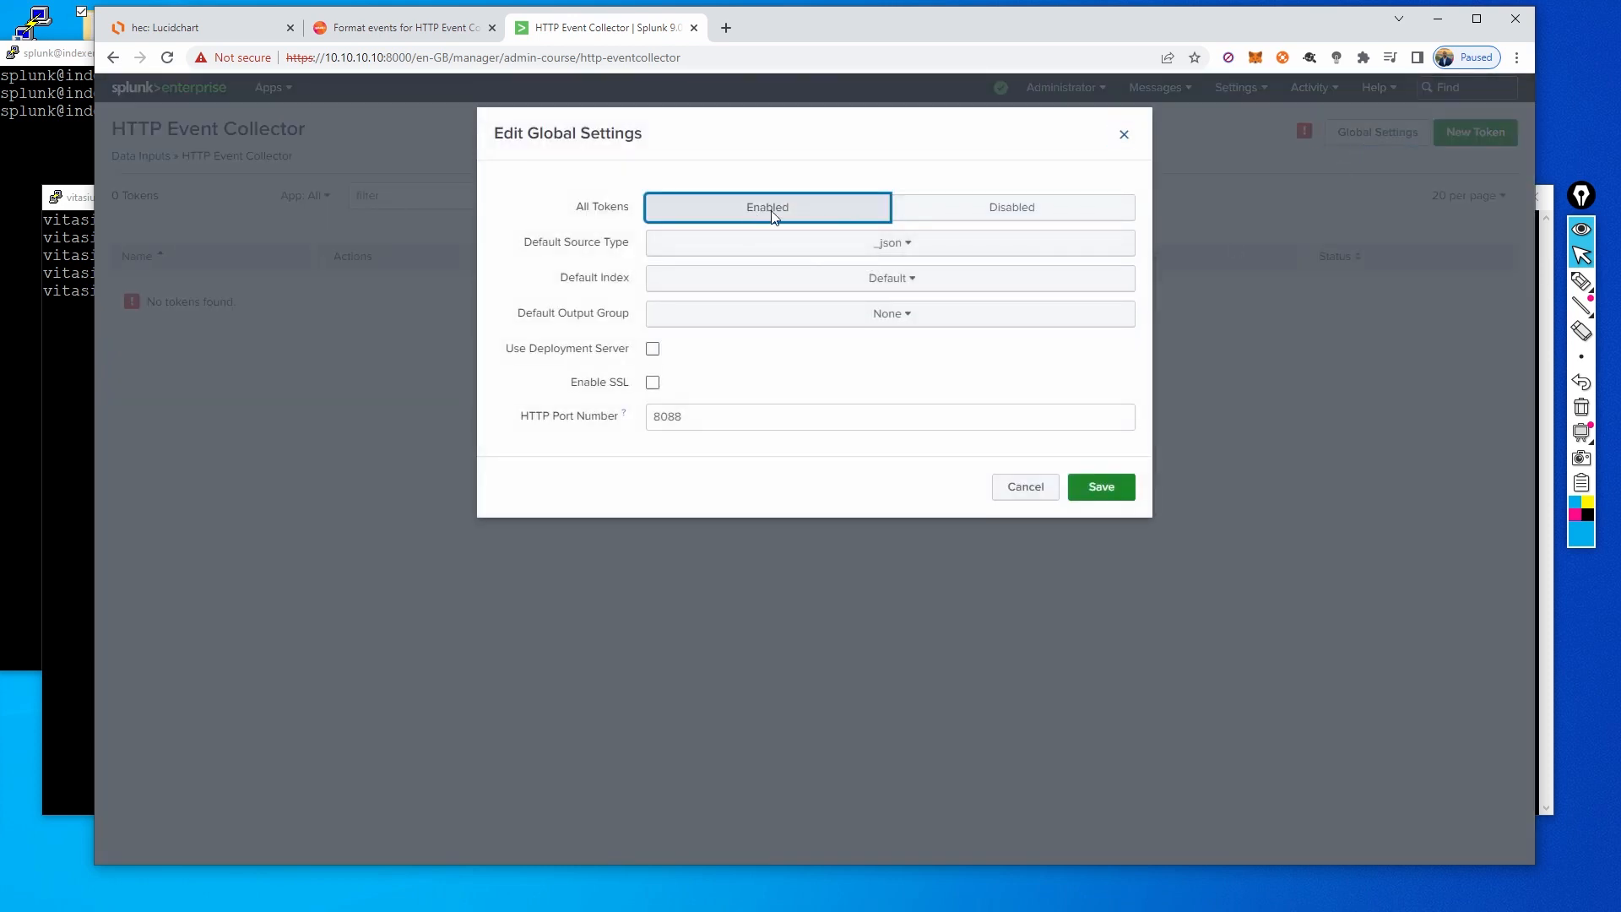
pyautogui.click(893, 251)
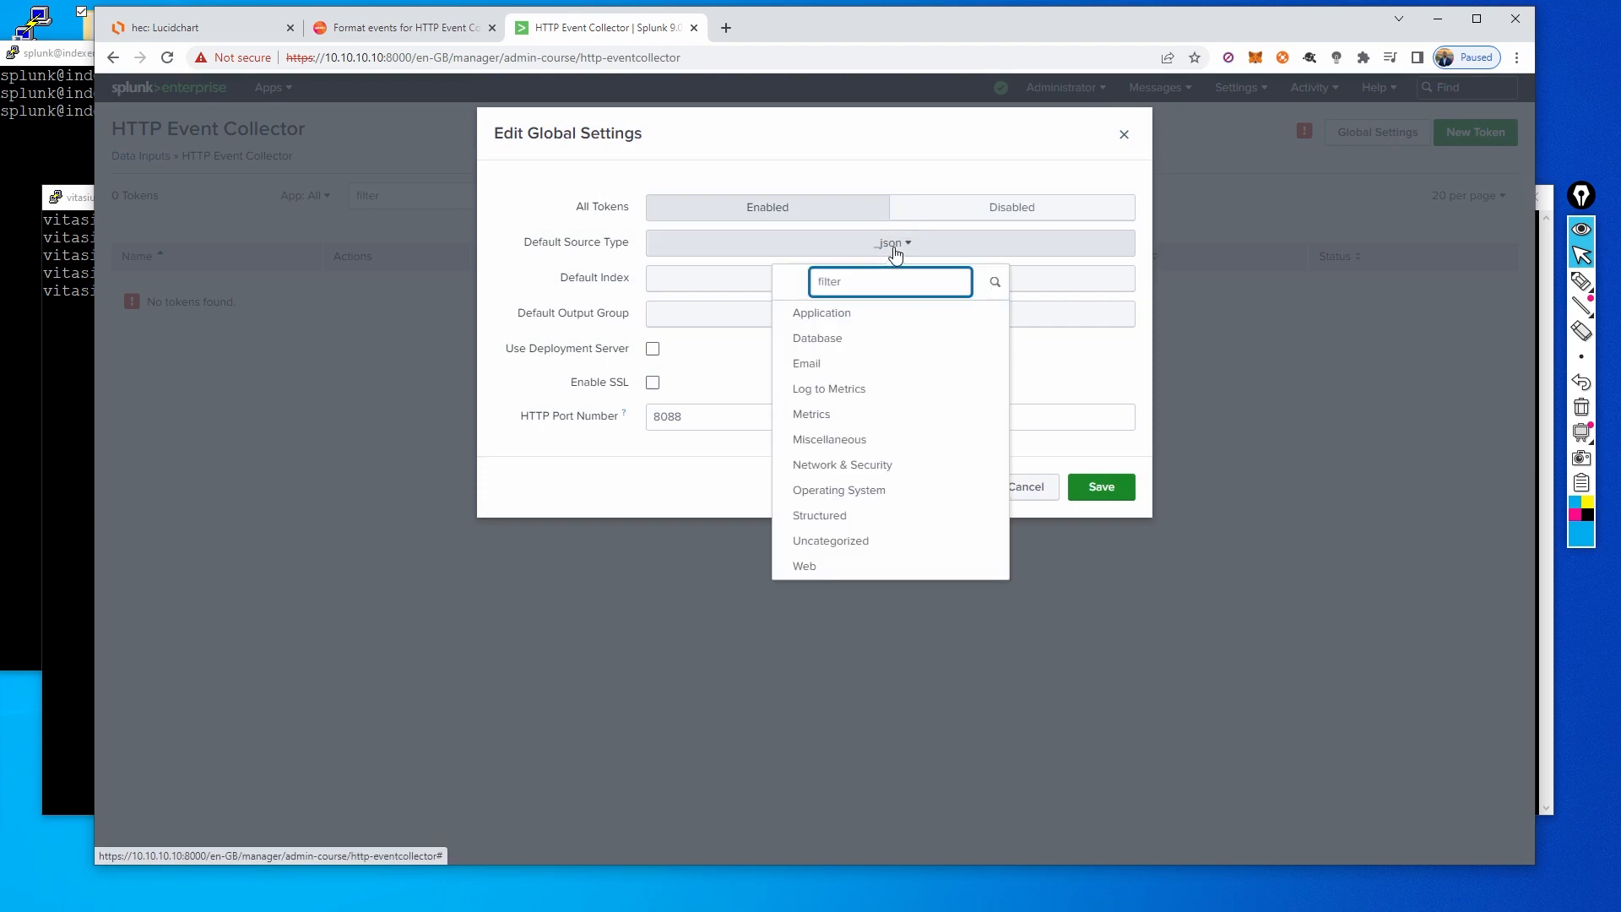
pyautogui.click(895, 252)
pyautogui.click(874, 277)
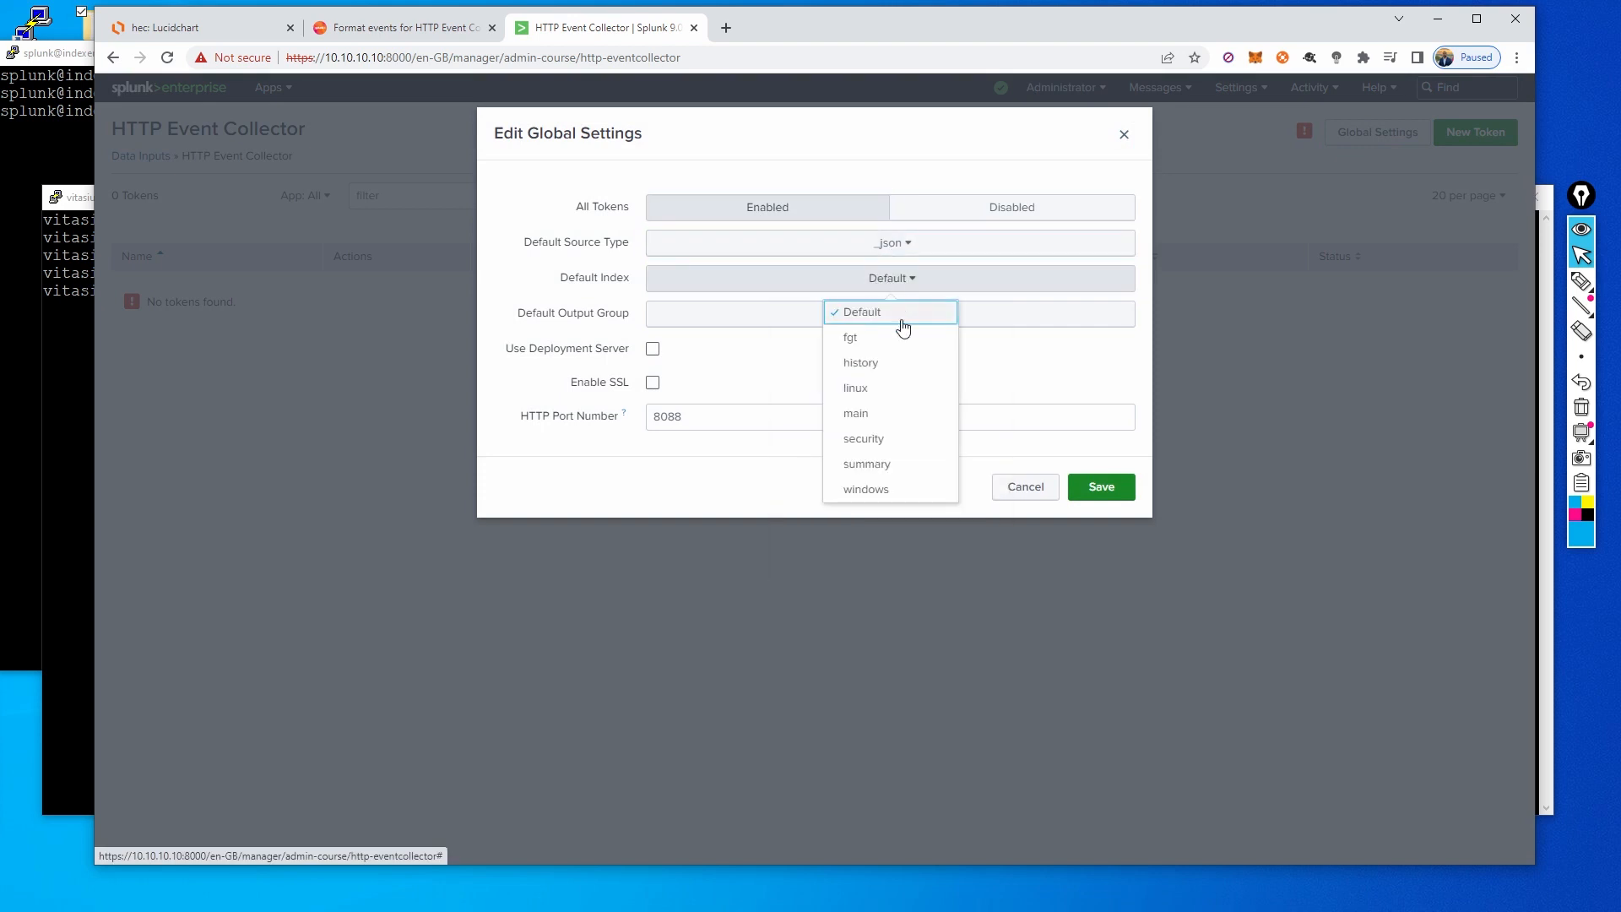
pyautogui.click(877, 413)
pyautogui.click(766, 343)
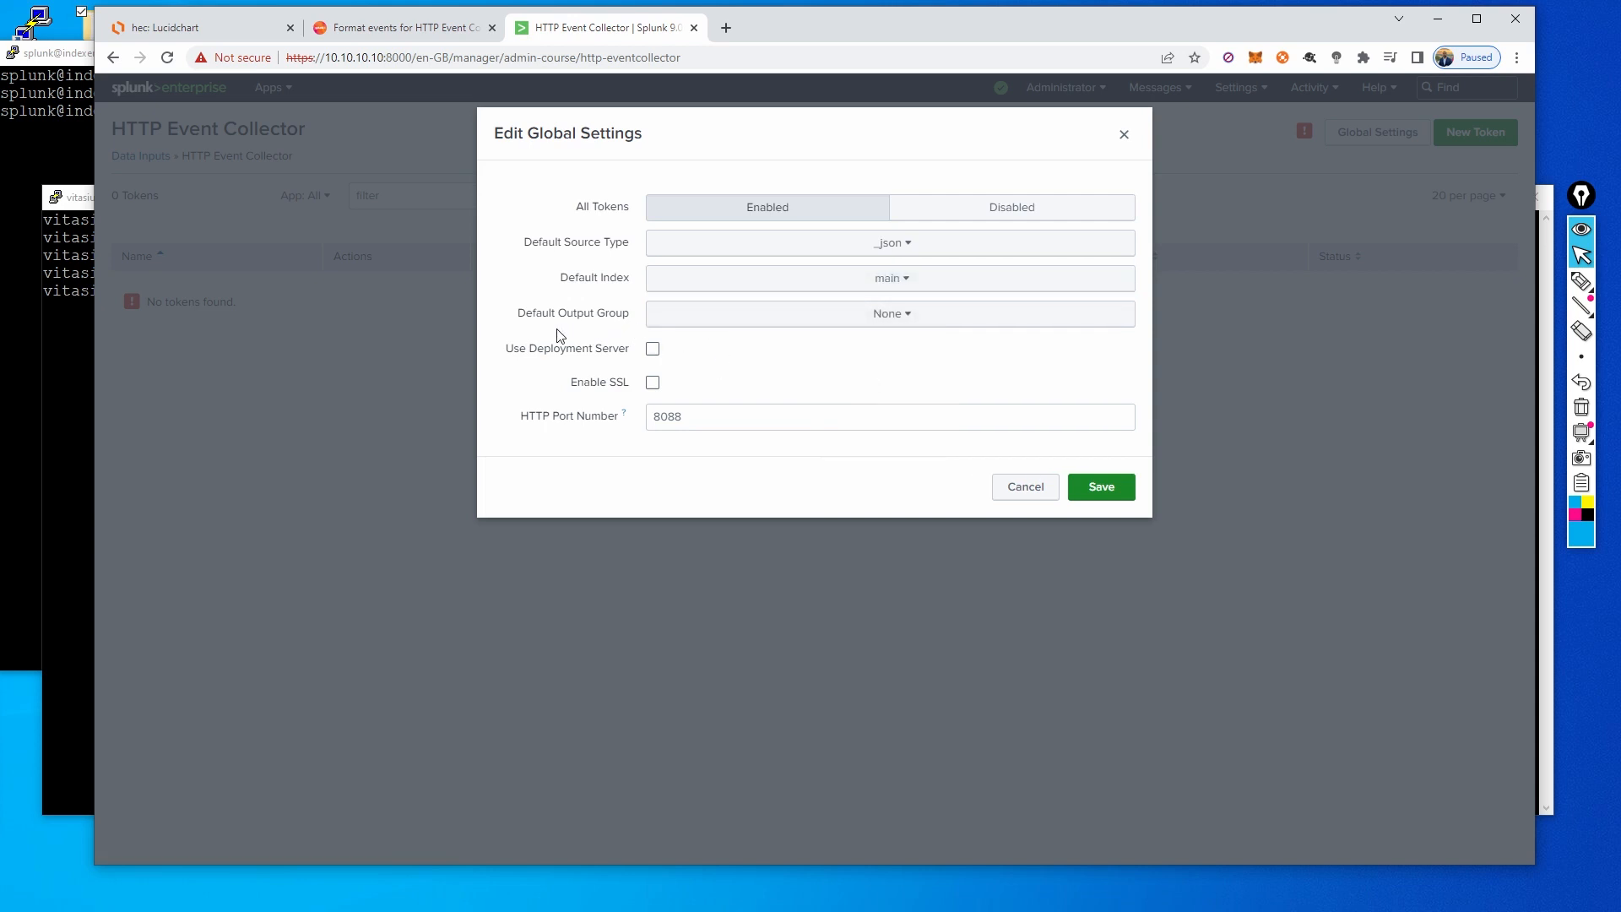
pyautogui.moveTo(521, 312); pyautogui.dragTo(629, 320)
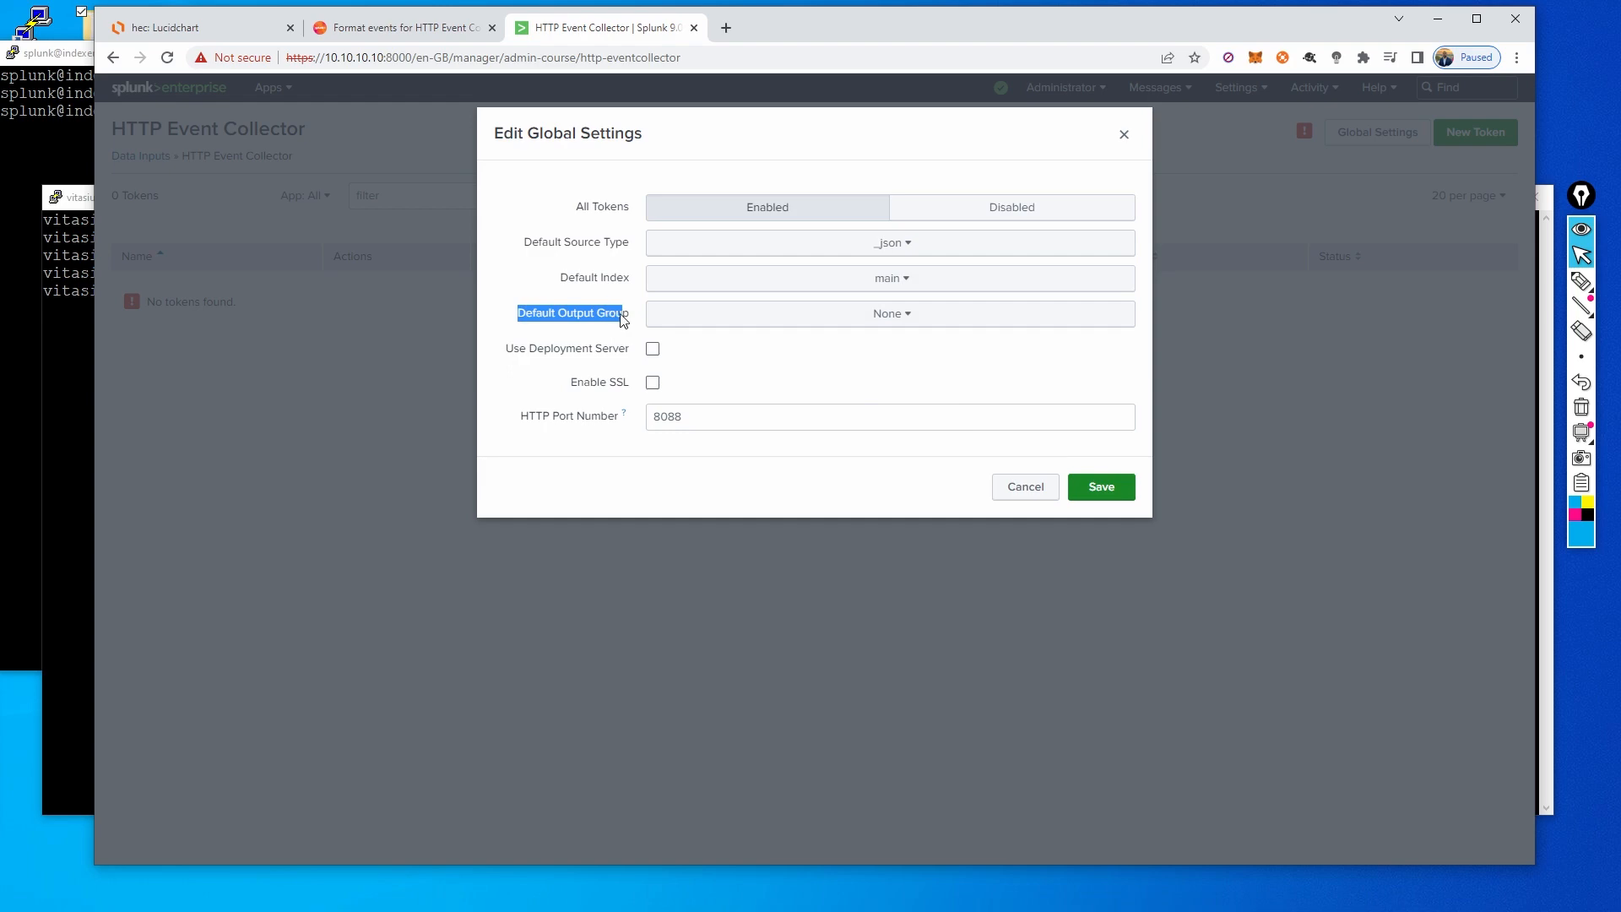
pyautogui.click(583, 320)
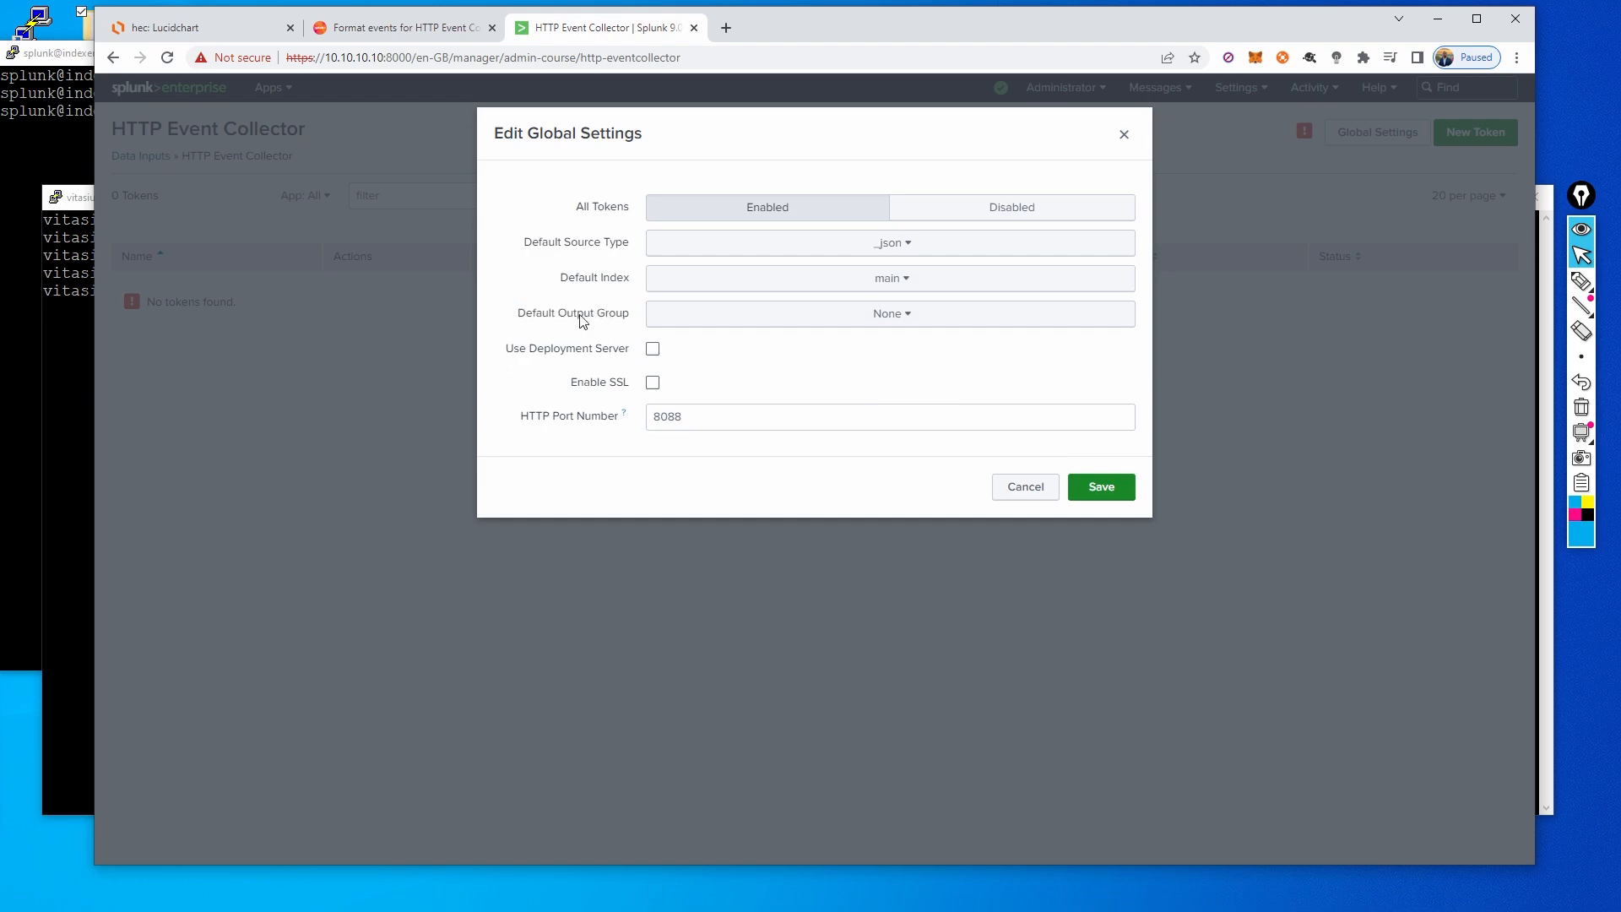
# - Switch back to the Lucidchart diagram, mark the flow from client through collector and onward in ink, and clear the markings
pyautogui.click(207, 27)
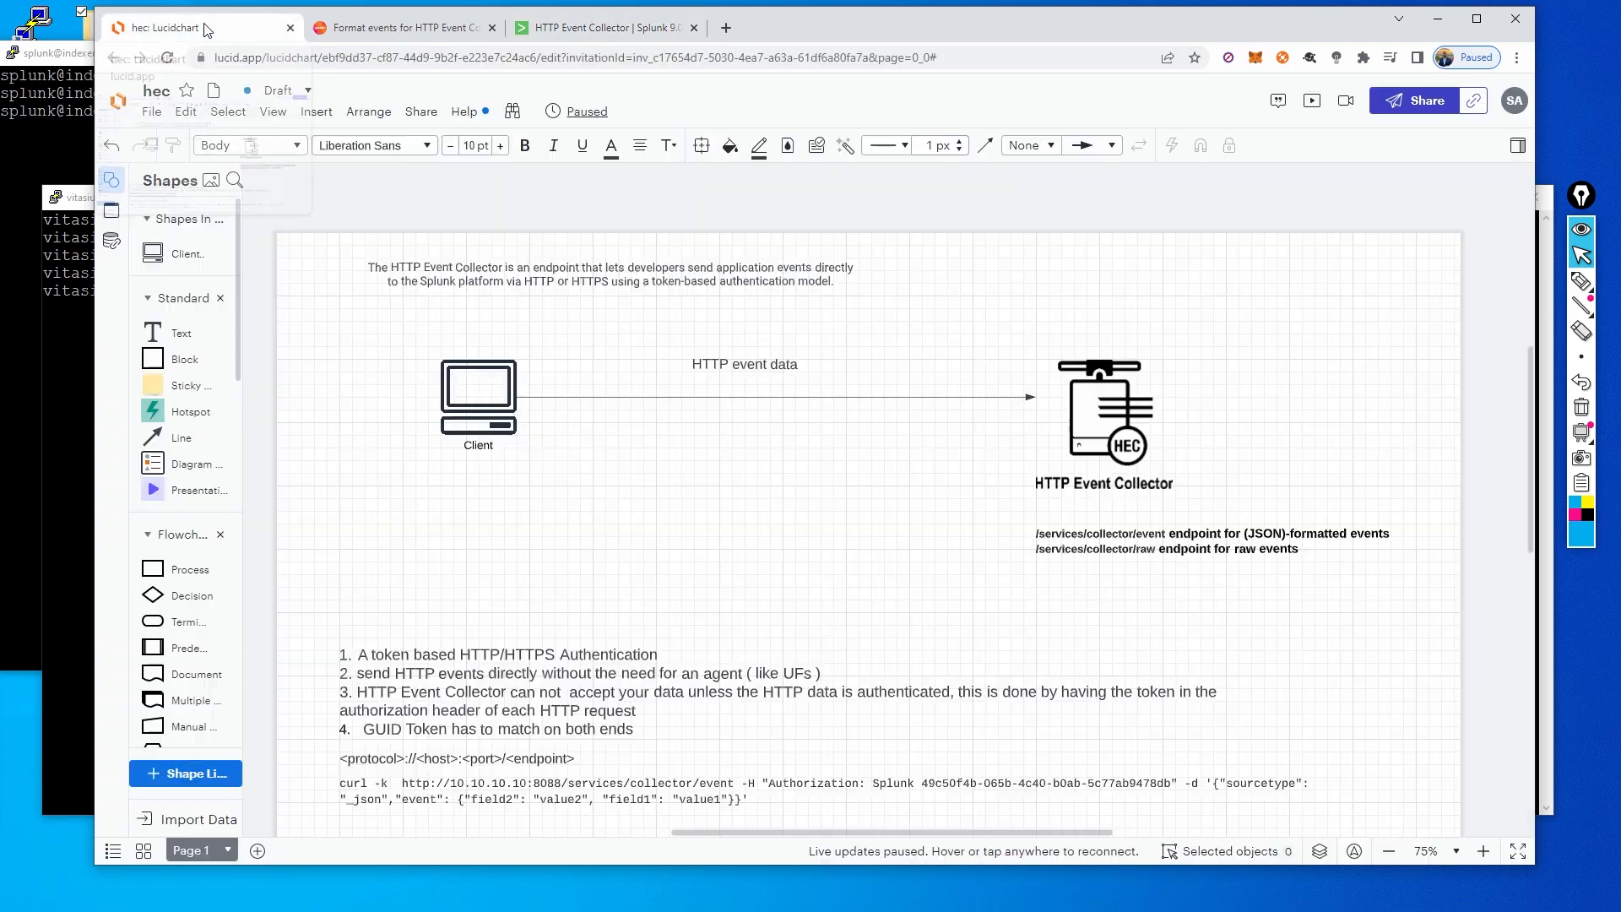
pyautogui.click(1581, 282)
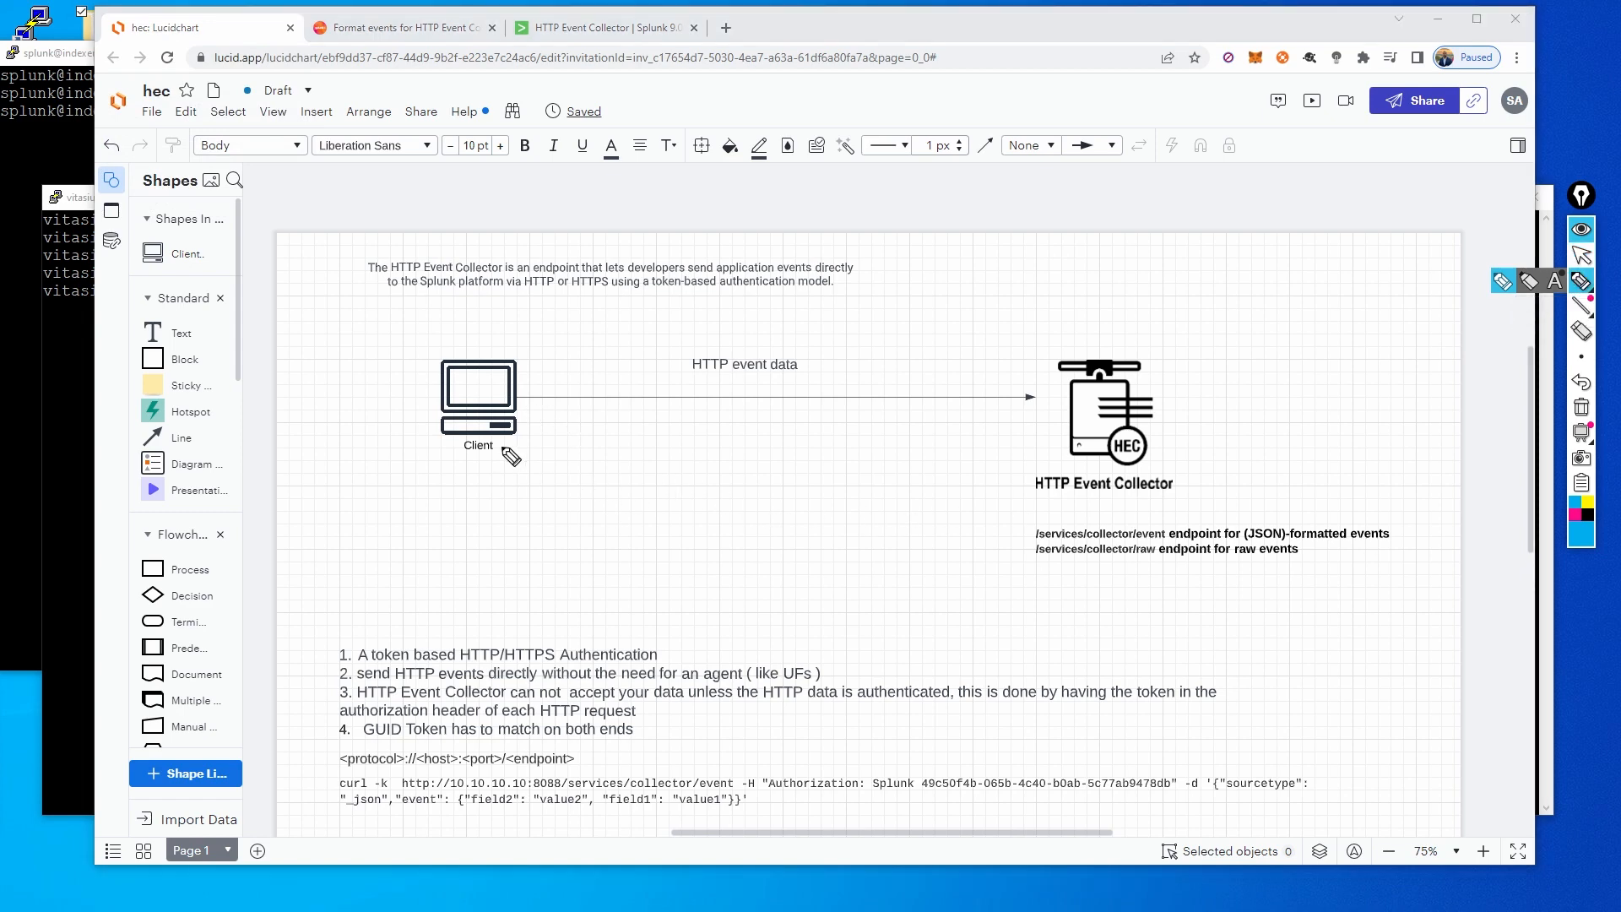
pyautogui.moveTo(470, 474)
pyautogui.mouseDown()
pyautogui.moveTo(806, 462)
pyautogui.moveTo(882, 476)
pyautogui.moveTo(780, 509)
pyautogui.mouseUp()
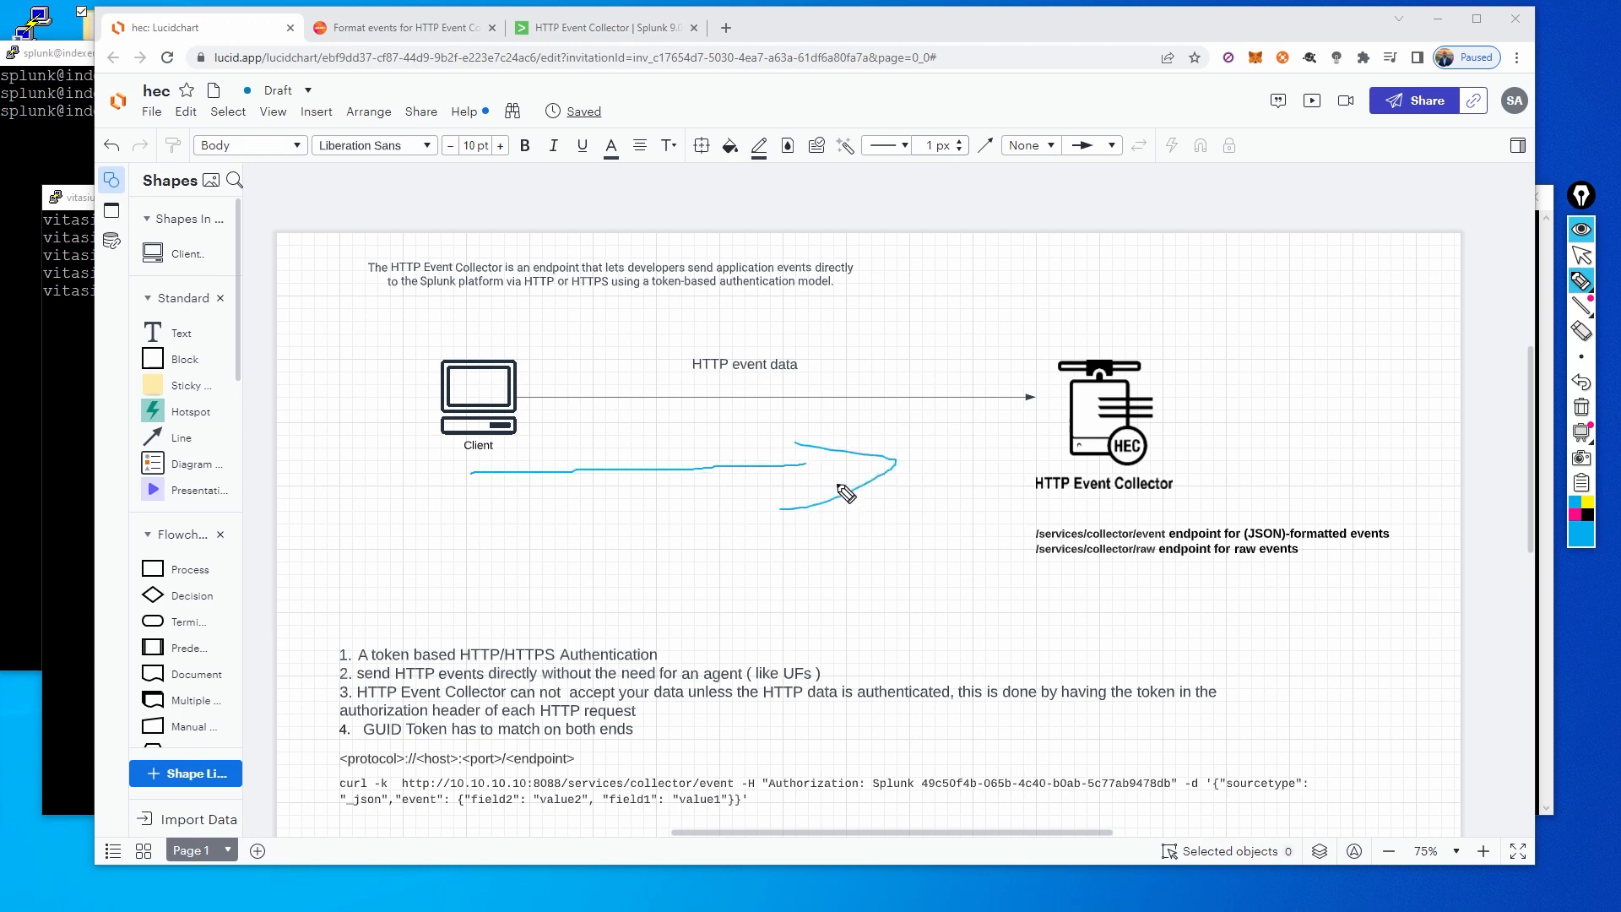
pyautogui.moveTo(1014, 340)
pyautogui.mouseDown()
pyautogui.moveTo(1006, 517)
pyautogui.moveTo(1327, 579)
pyautogui.moveTo(1281, 344)
pyautogui.moveTo(1011, 336)
pyautogui.mouseUp()
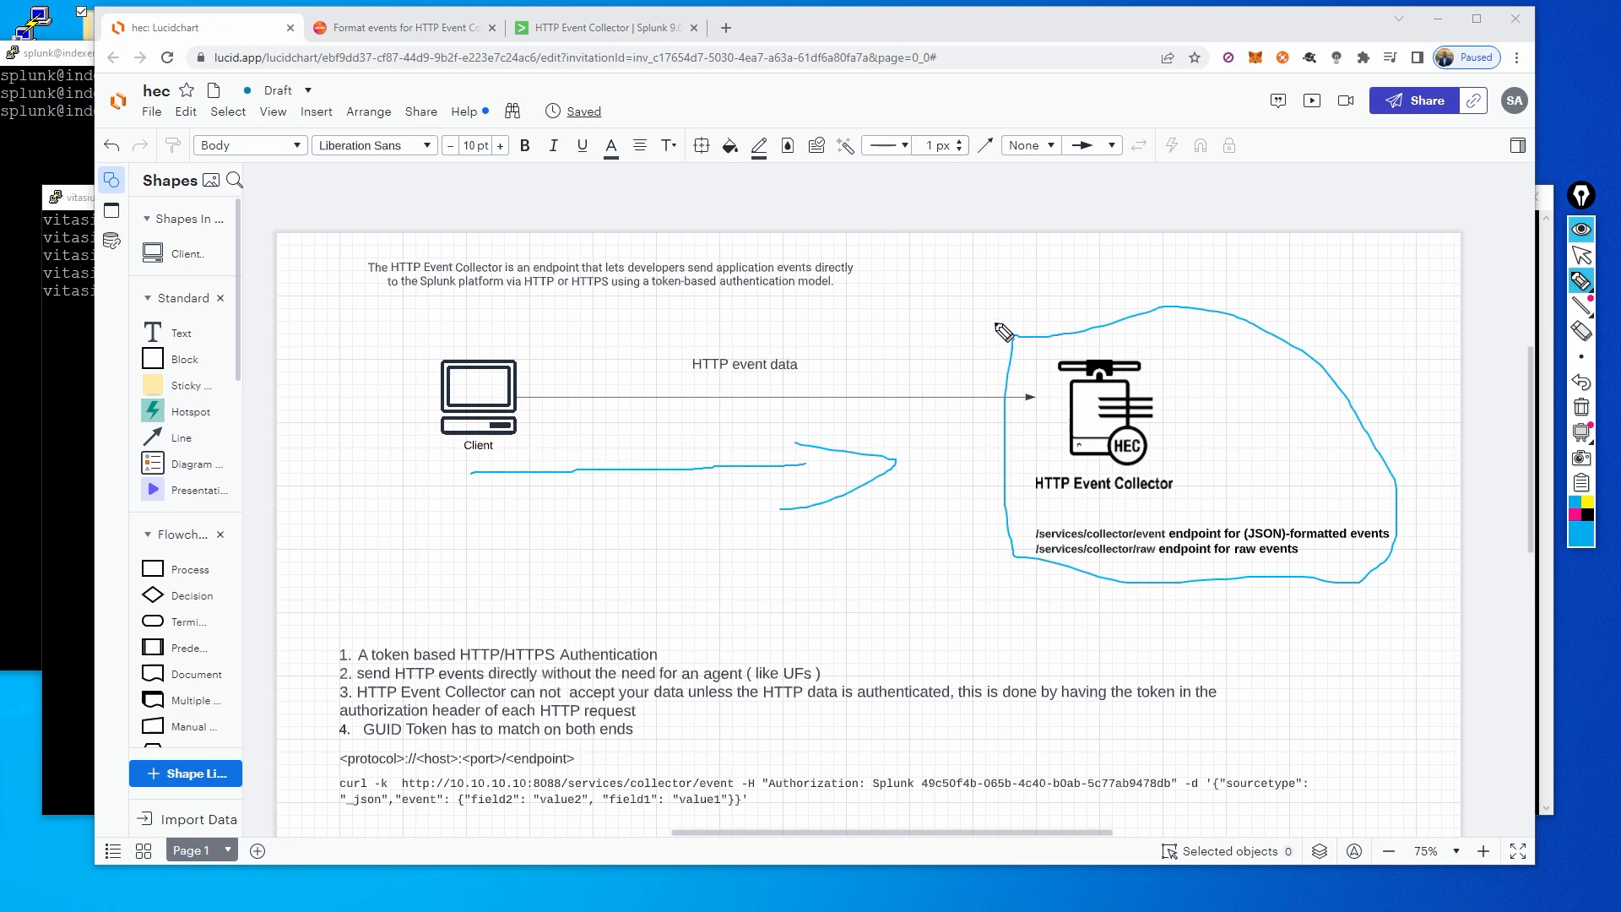
pyautogui.moveTo(999, 327)
pyautogui.mouseDown()
pyautogui.moveTo(1040, 572)
pyautogui.moveTo(1224, 413)
pyautogui.moveTo(1087, 339)
pyautogui.moveTo(1019, 336)
pyautogui.mouseUp()
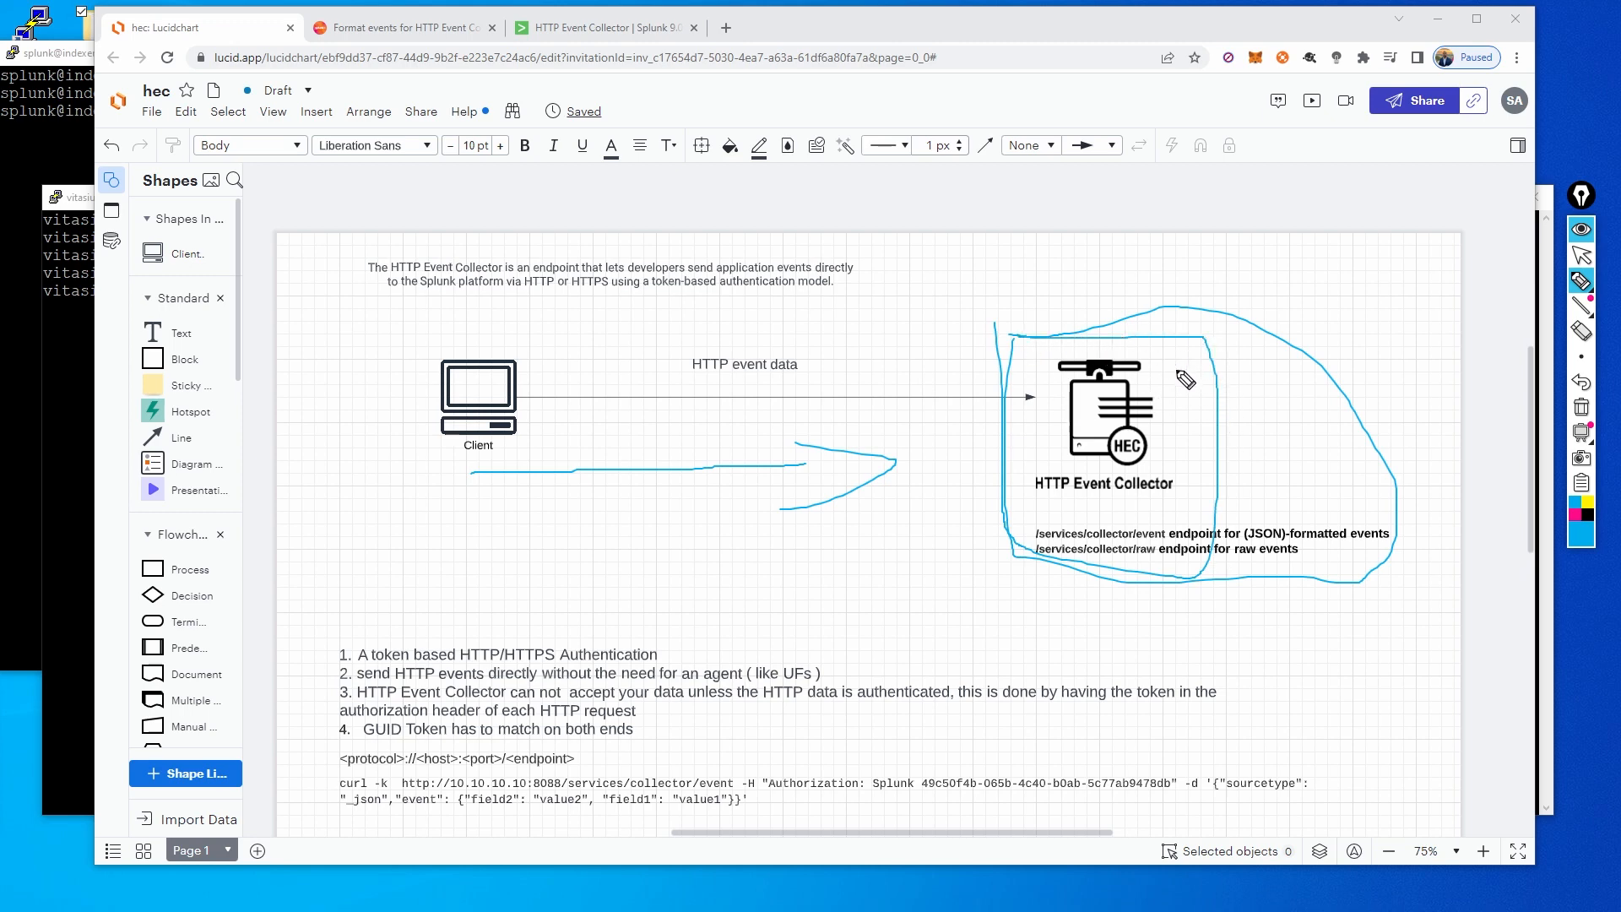
pyautogui.moveTo(473, 327)
pyautogui.mouseDown()
pyautogui.moveTo(561, 495)
pyautogui.moveTo(487, 412)
pyautogui.mouseUp()
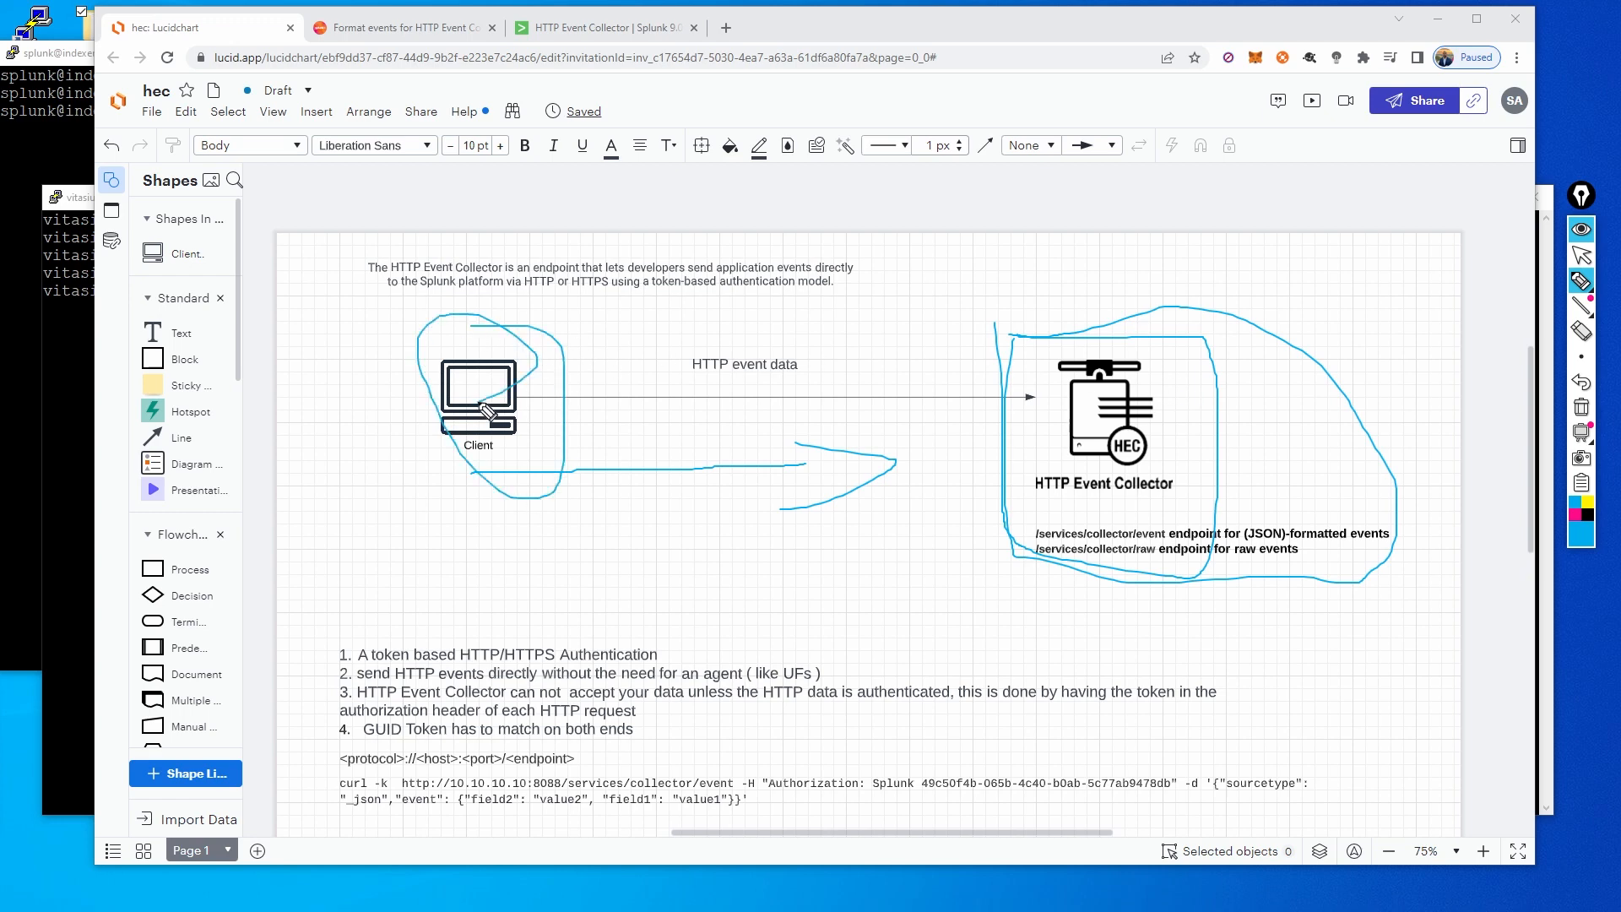
pyautogui.moveTo(1170, 369)
pyautogui.mouseDown()
pyautogui.moveTo(1258, 358)
pyautogui.moveTo(1428, 284)
pyautogui.moveTo(1421, 322)
pyautogui.mouseUp()
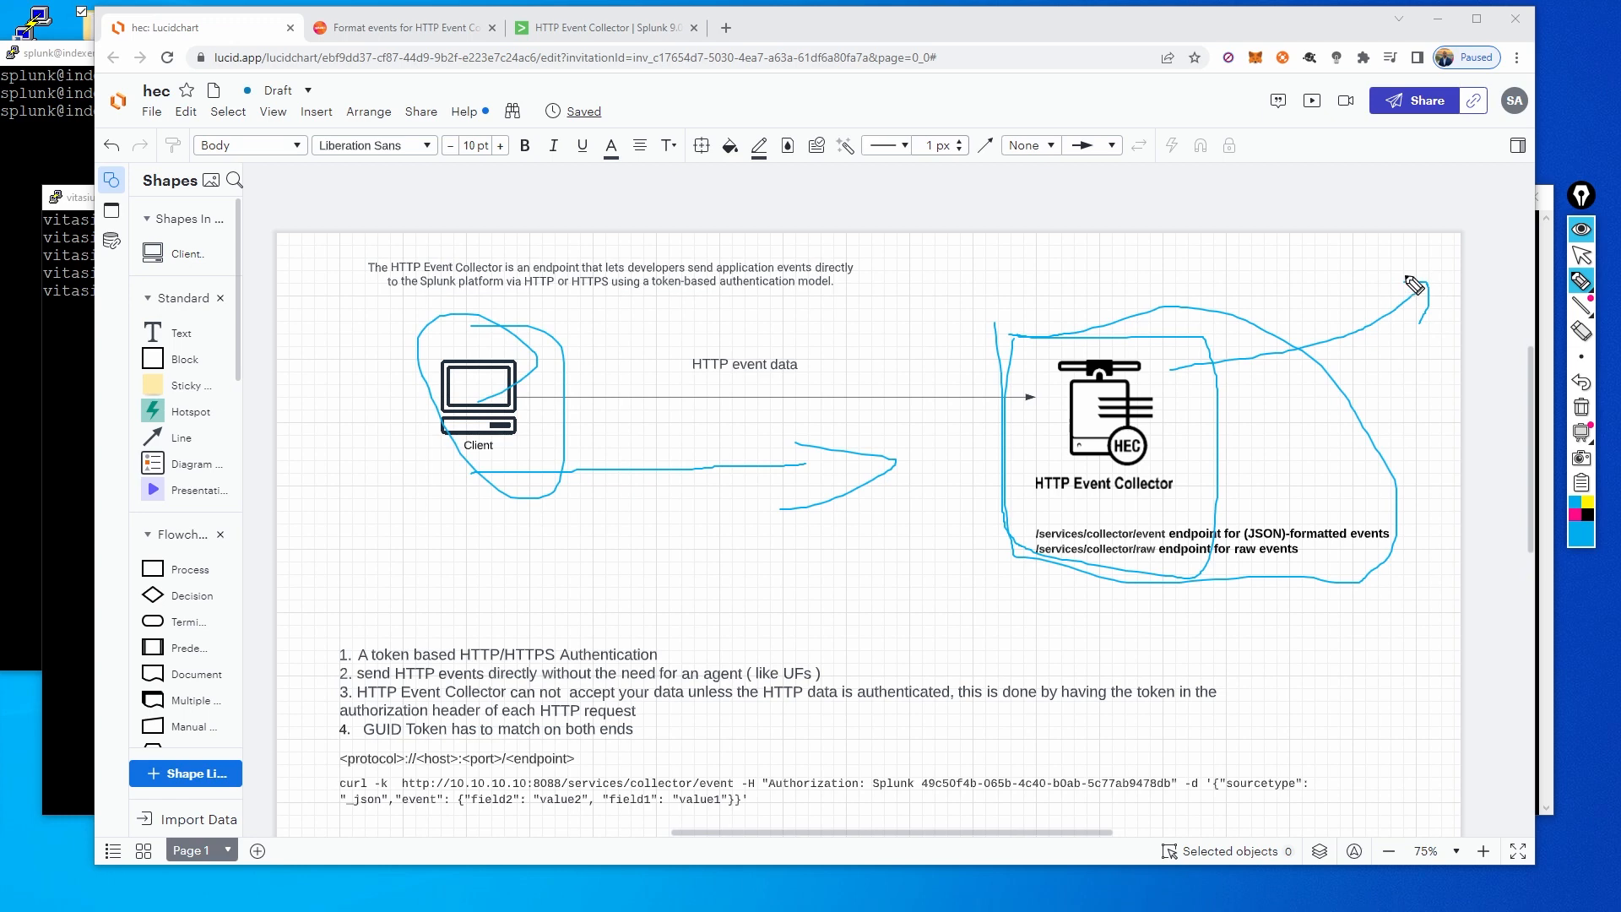
pyautogui.click(1581, 408)
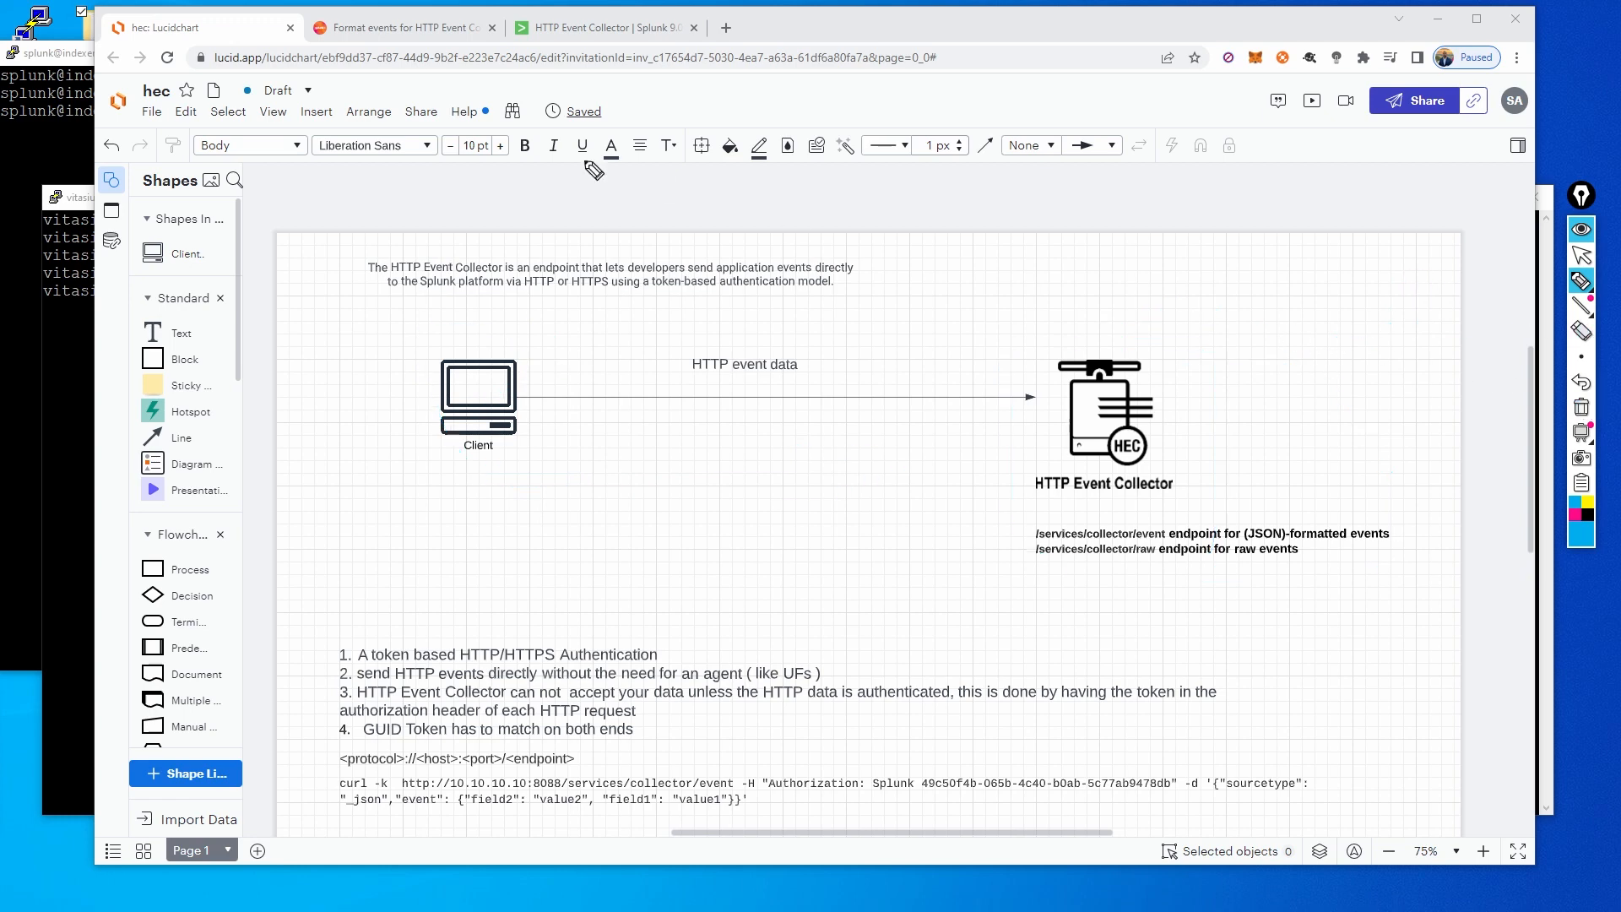
# - Switch back to Splunk and save the HTTP Event Collector global settings with SSL disabled and HTTP port 8088
pyautogui.click(1581, 255)
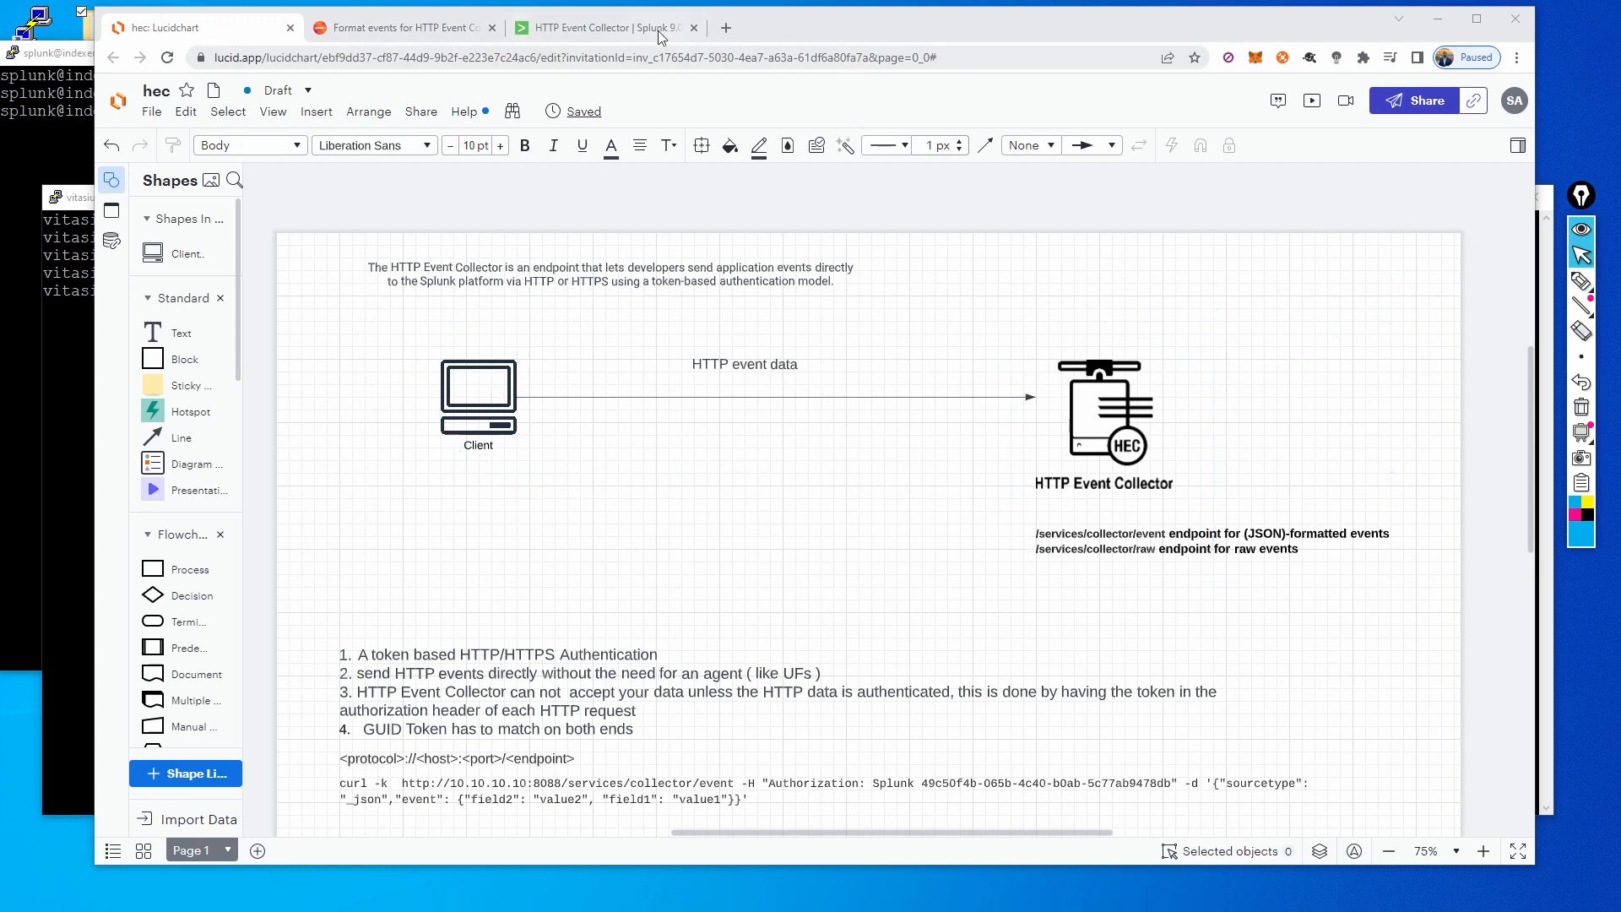
pyautogui.click(641, 28)
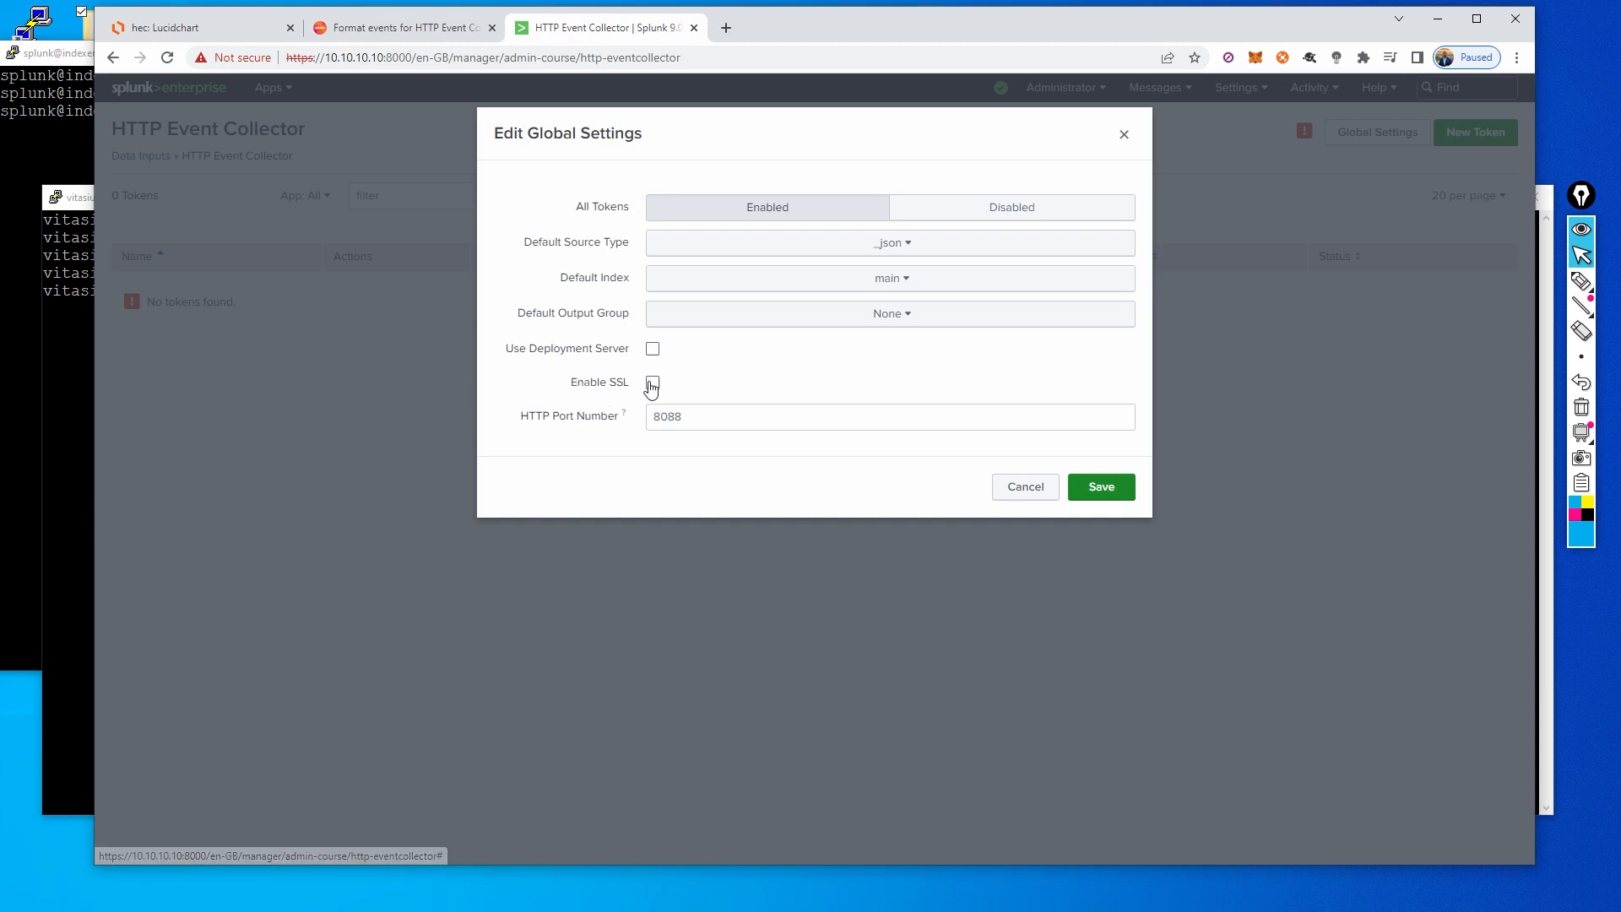
pyautogui.moveTo(703, 428); pyautogui.dragTo(619, 414)
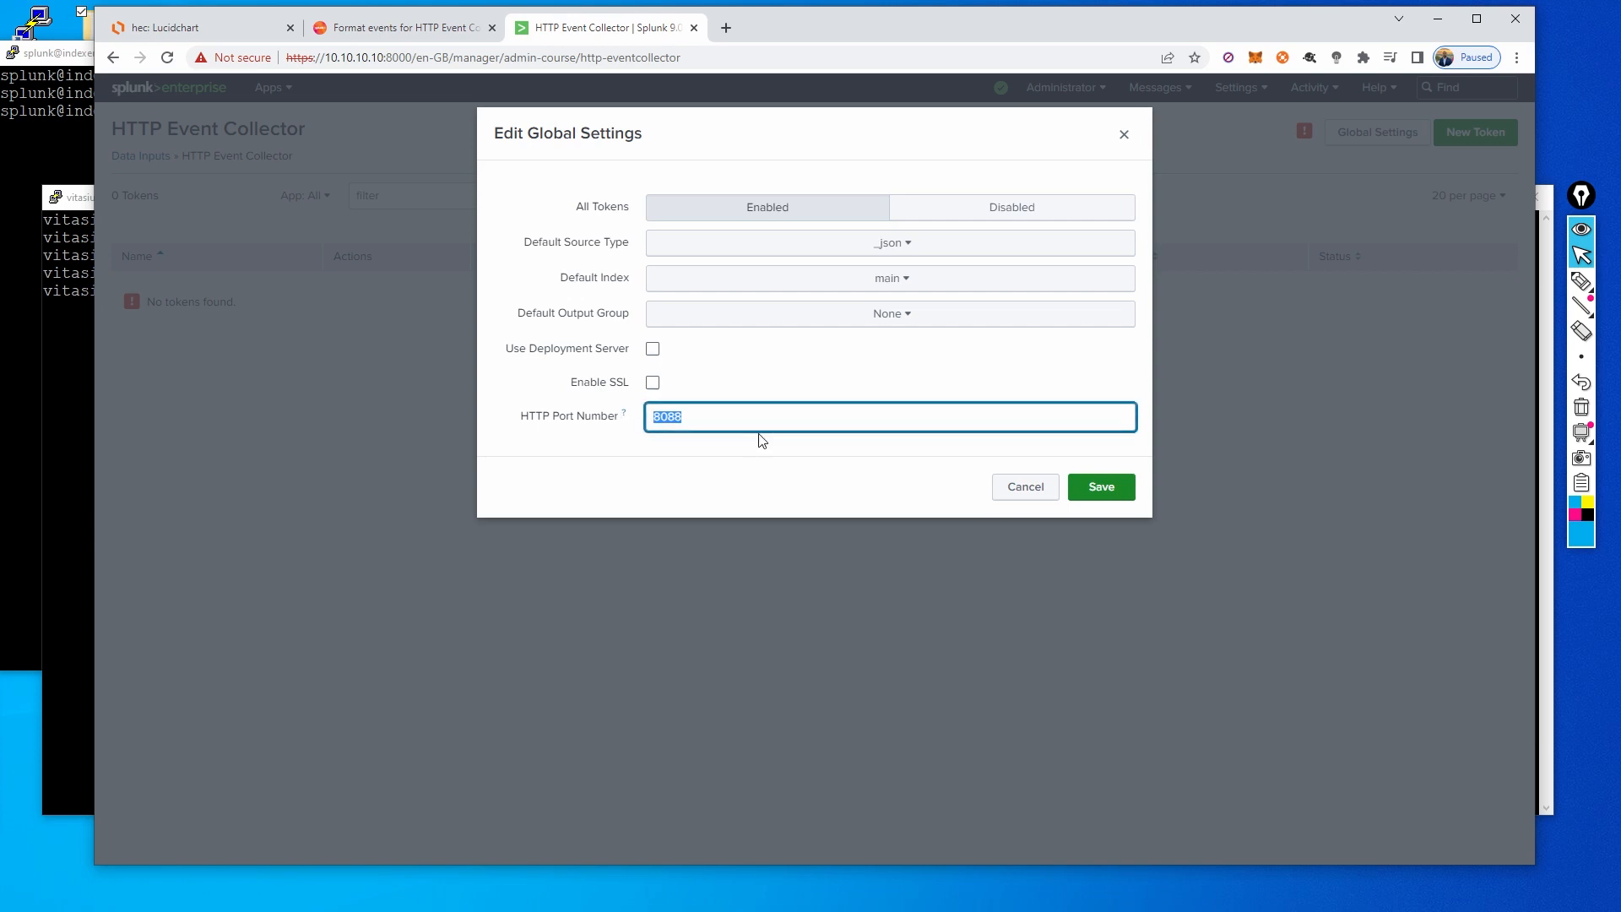
pyautogui.click(758, 375)
pyautogui.click(652, 383)
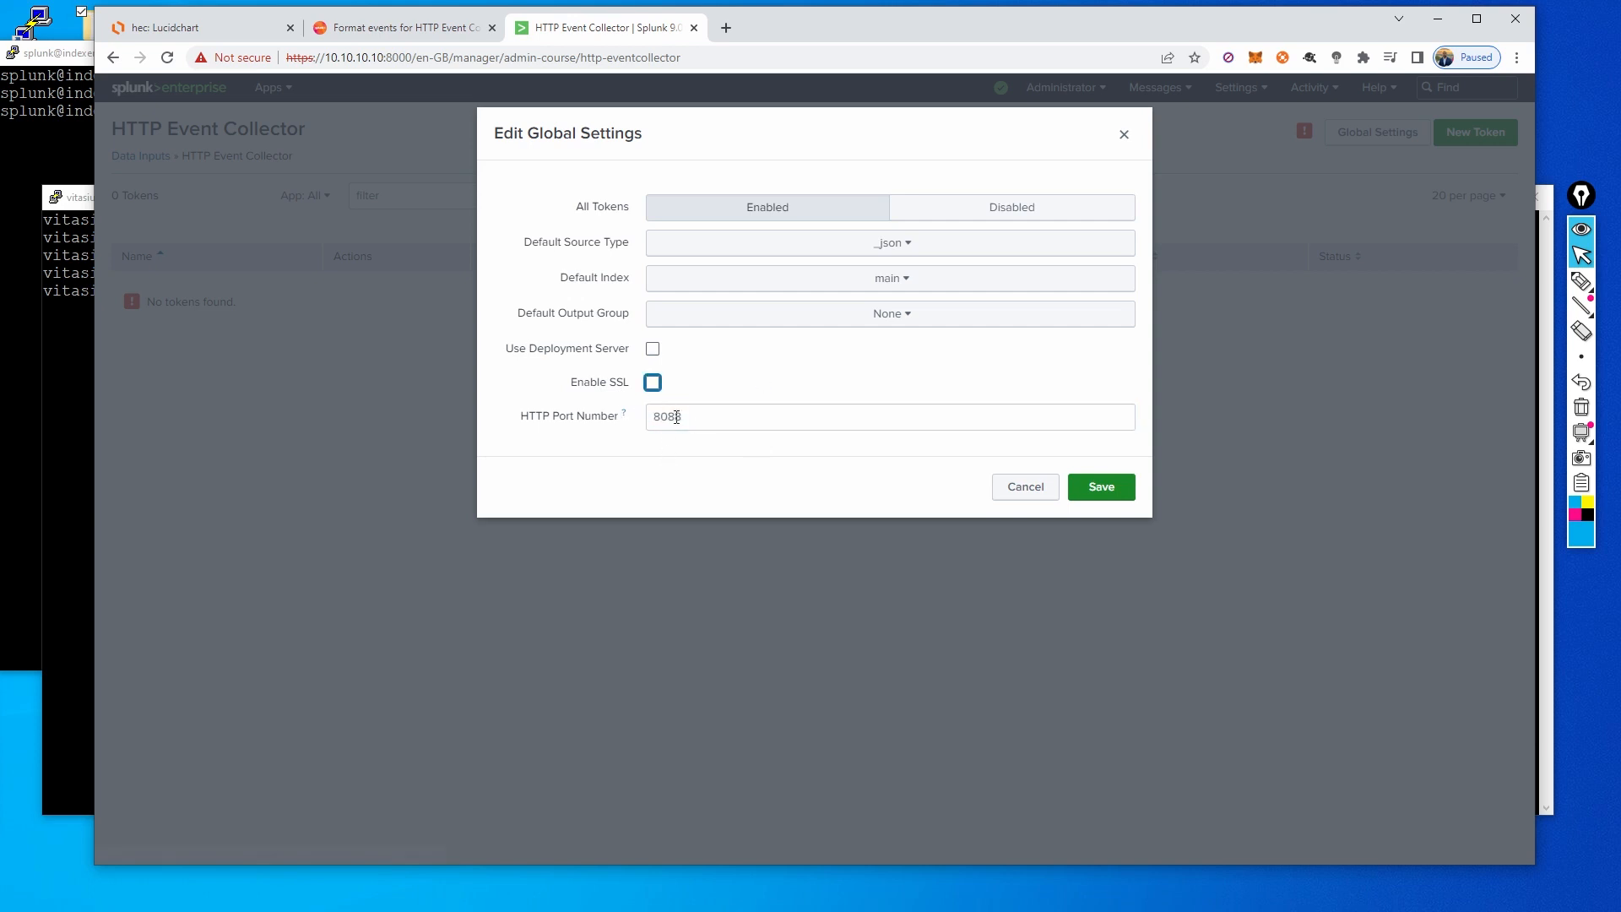
pyautogui.click(1102, 489)
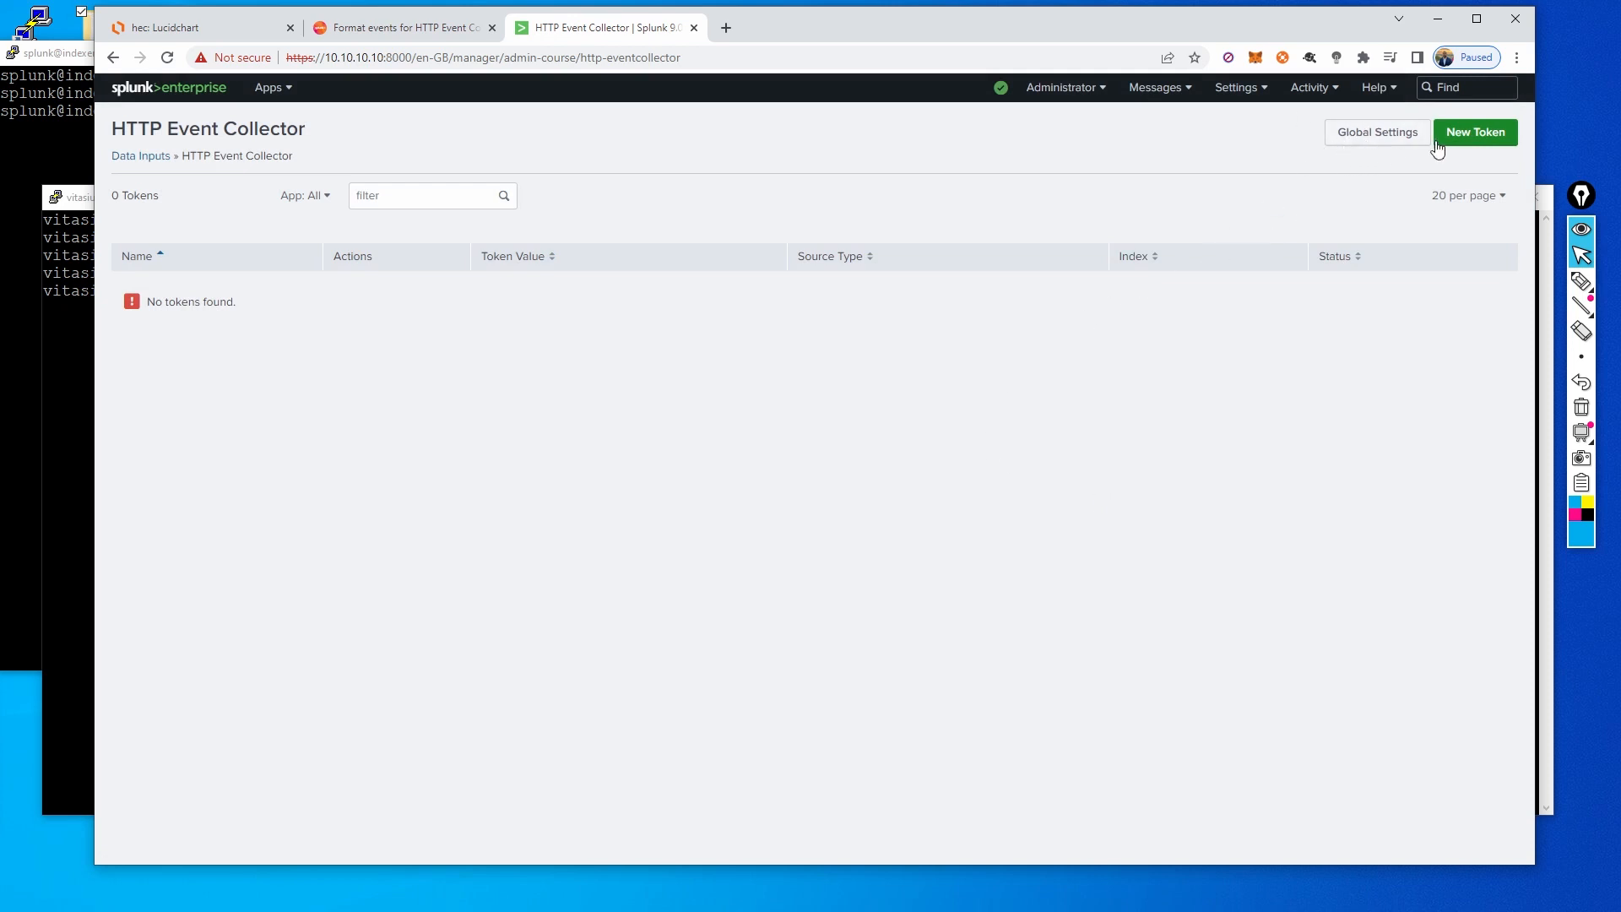
# - Start a new HTTP Event Collector token named admin-course with source name override hec-admin-course, and continue to its input settings
pyautogui.click(1477, 139)
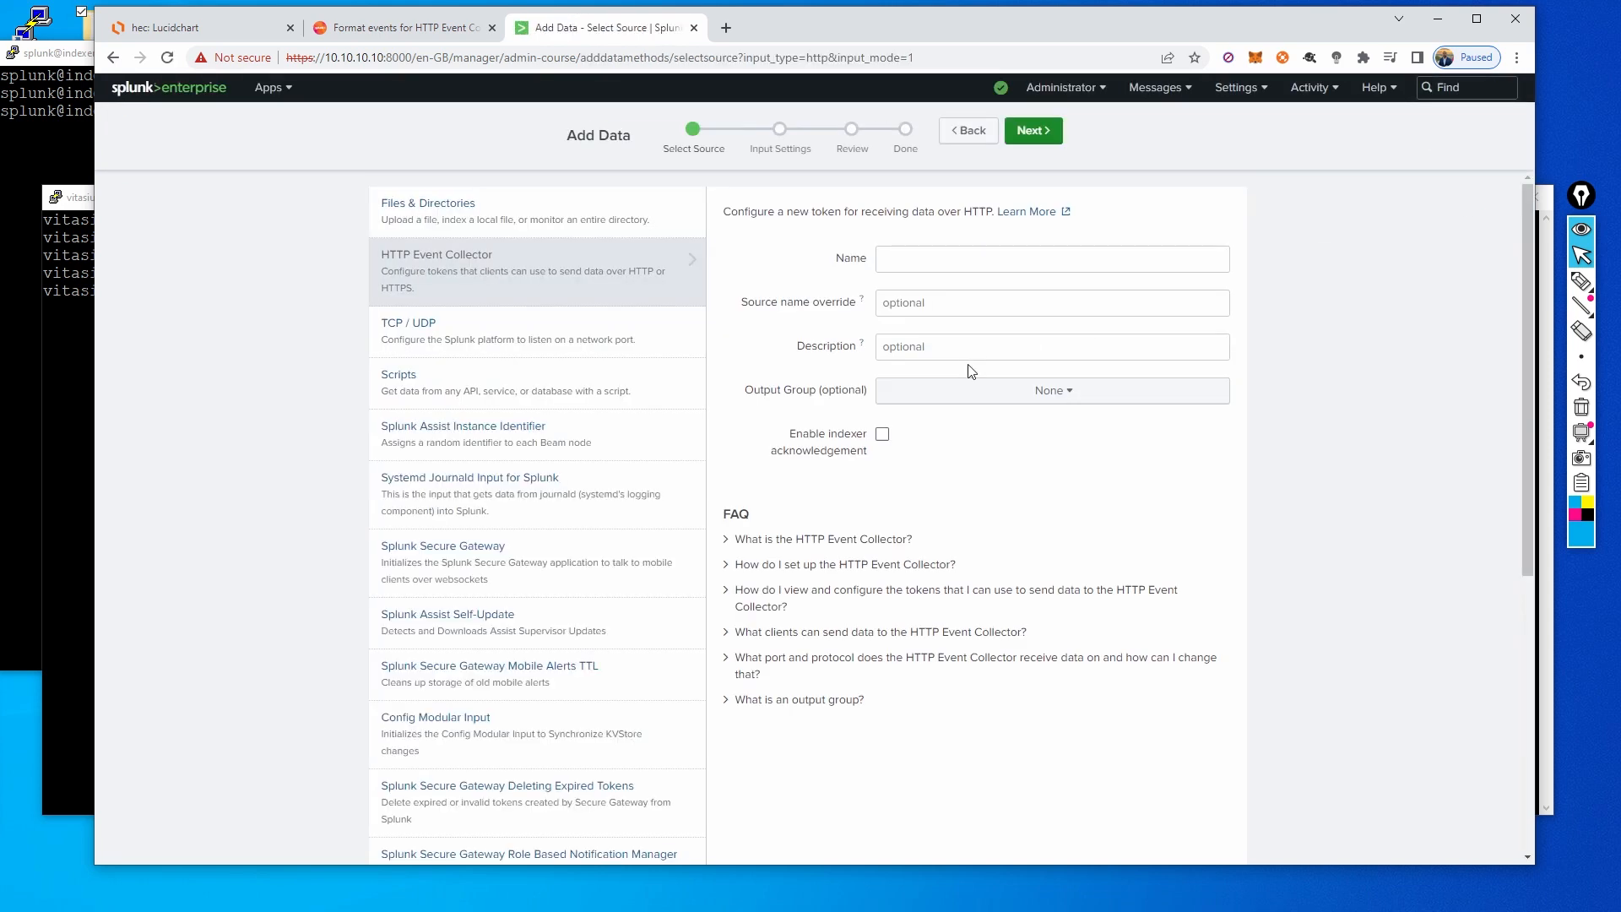
pyautogui.click(930, 260)
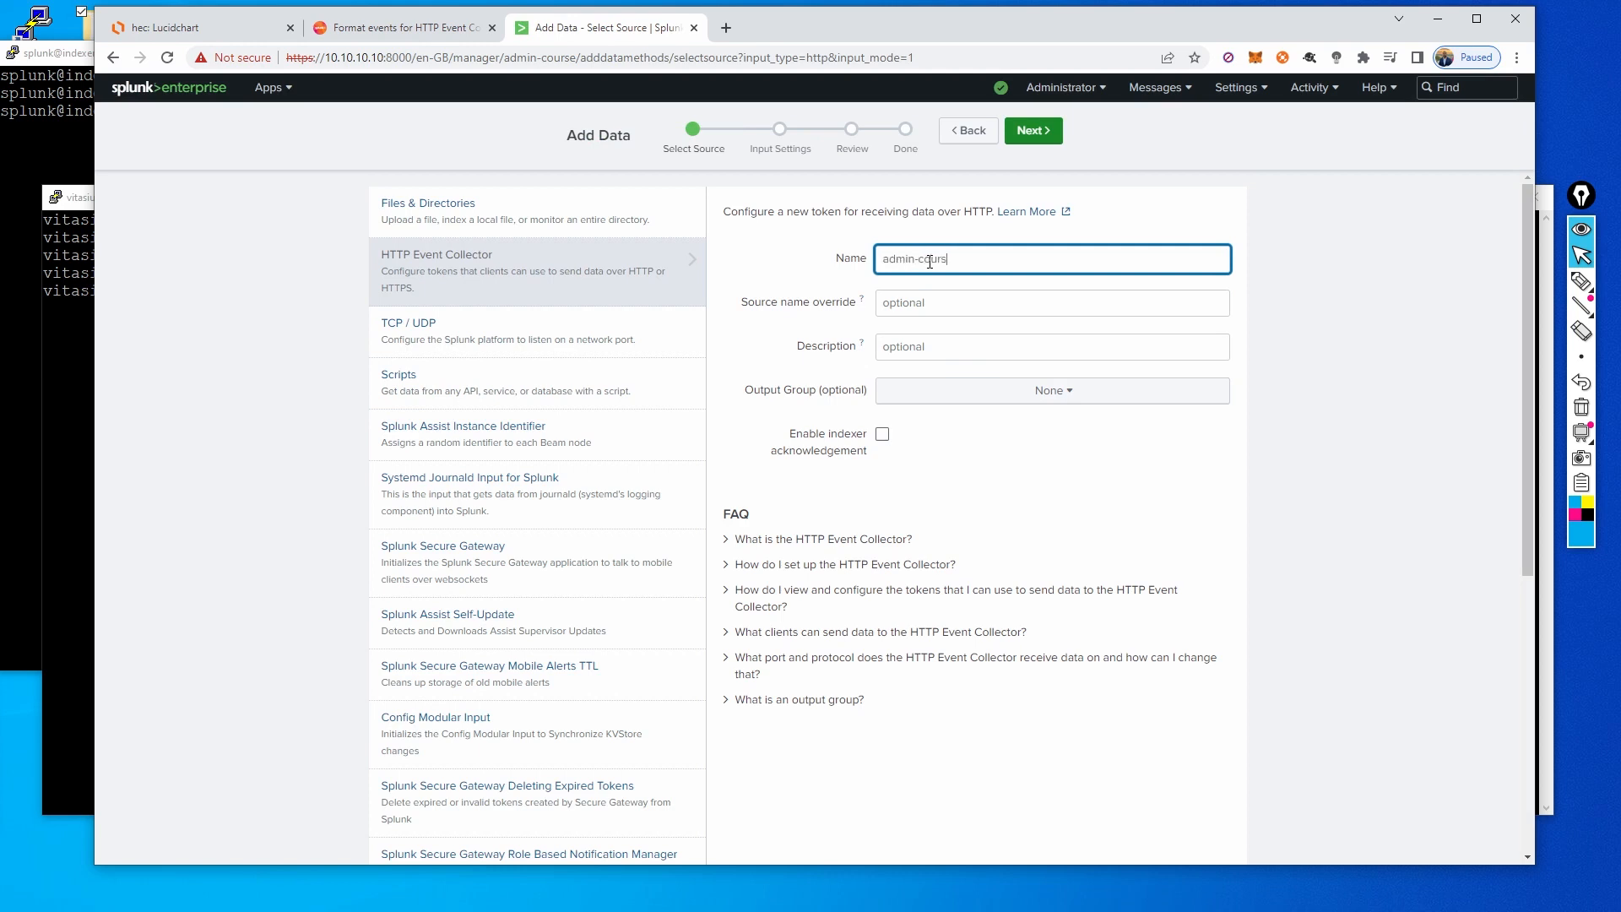
pyautogui.press('Tab')
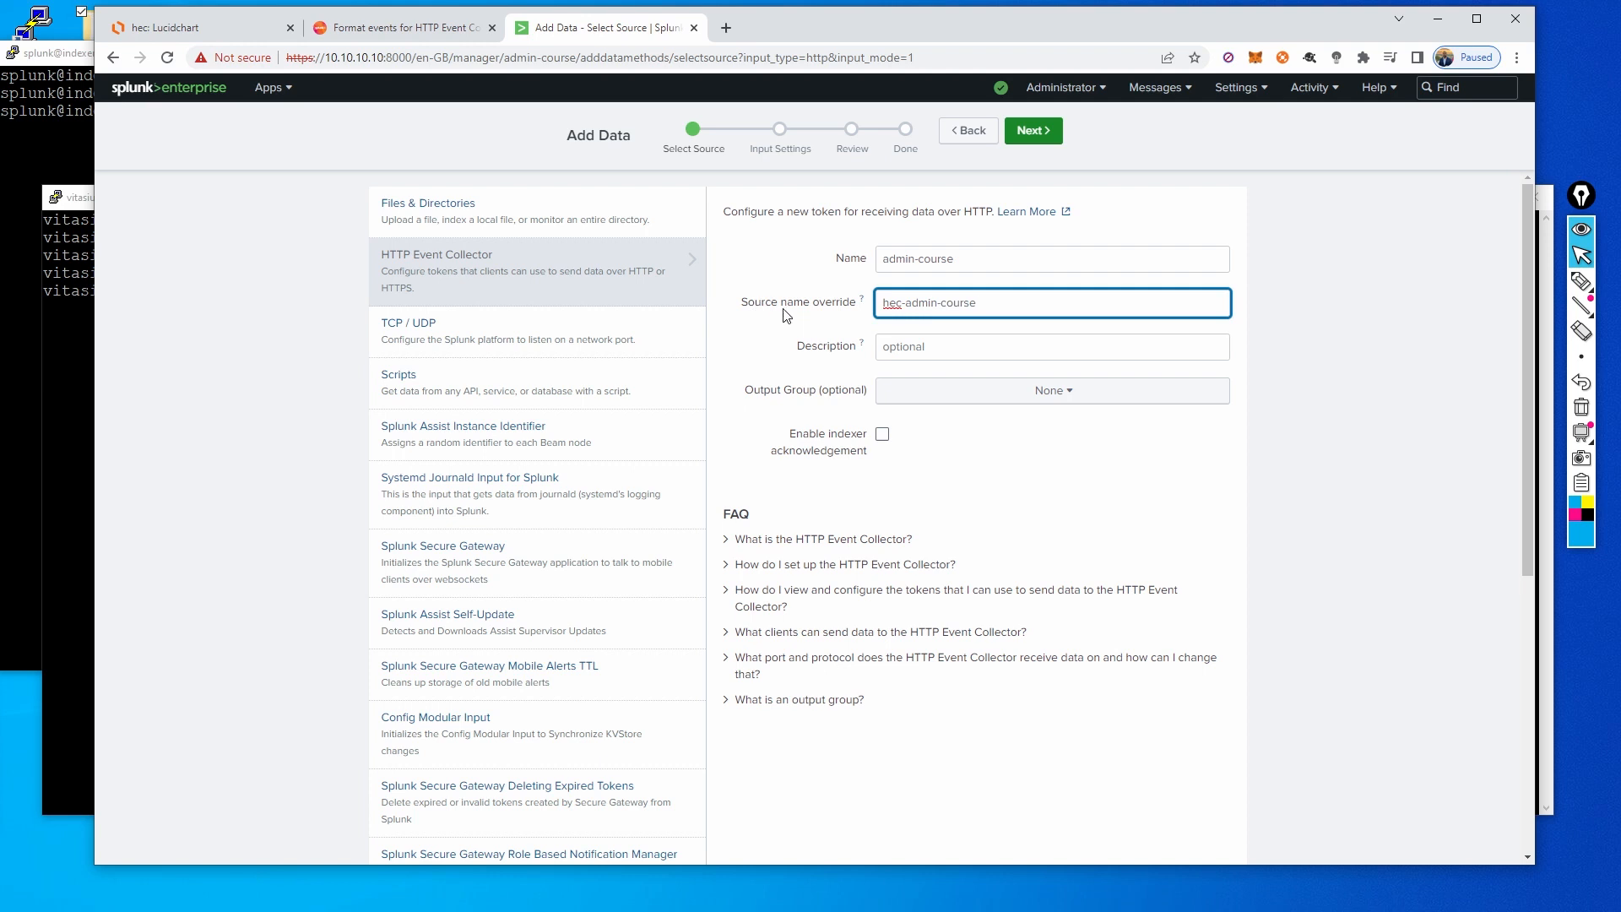
pyautogui.tripleClick(883, 302)
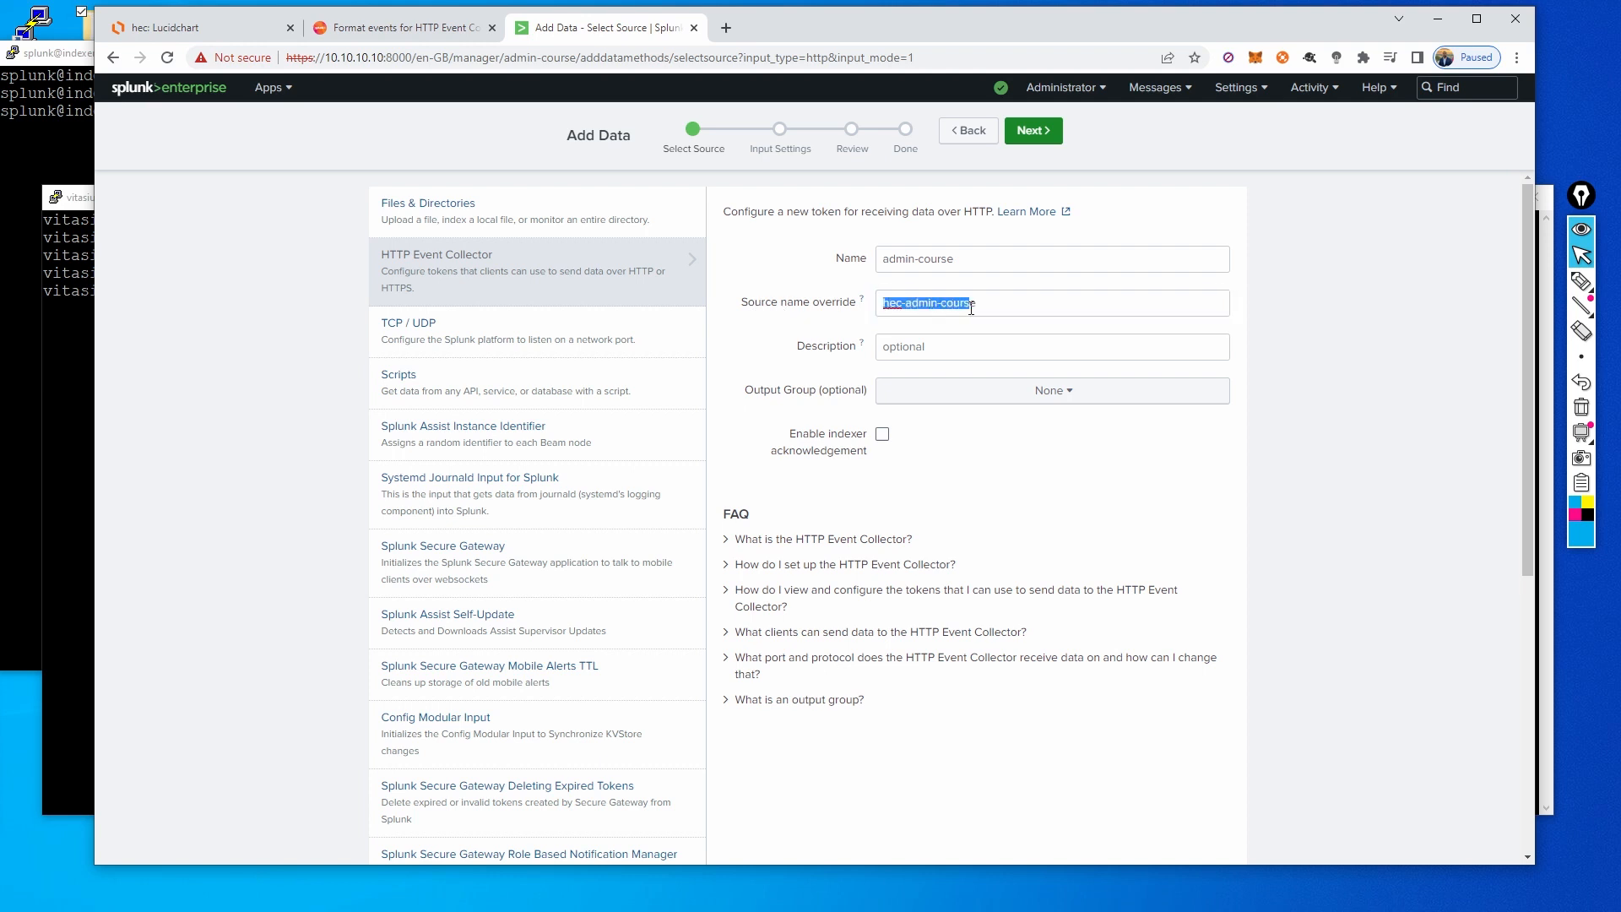
pyautogui.click(977, 304)
pyautogui.click(910, 353)
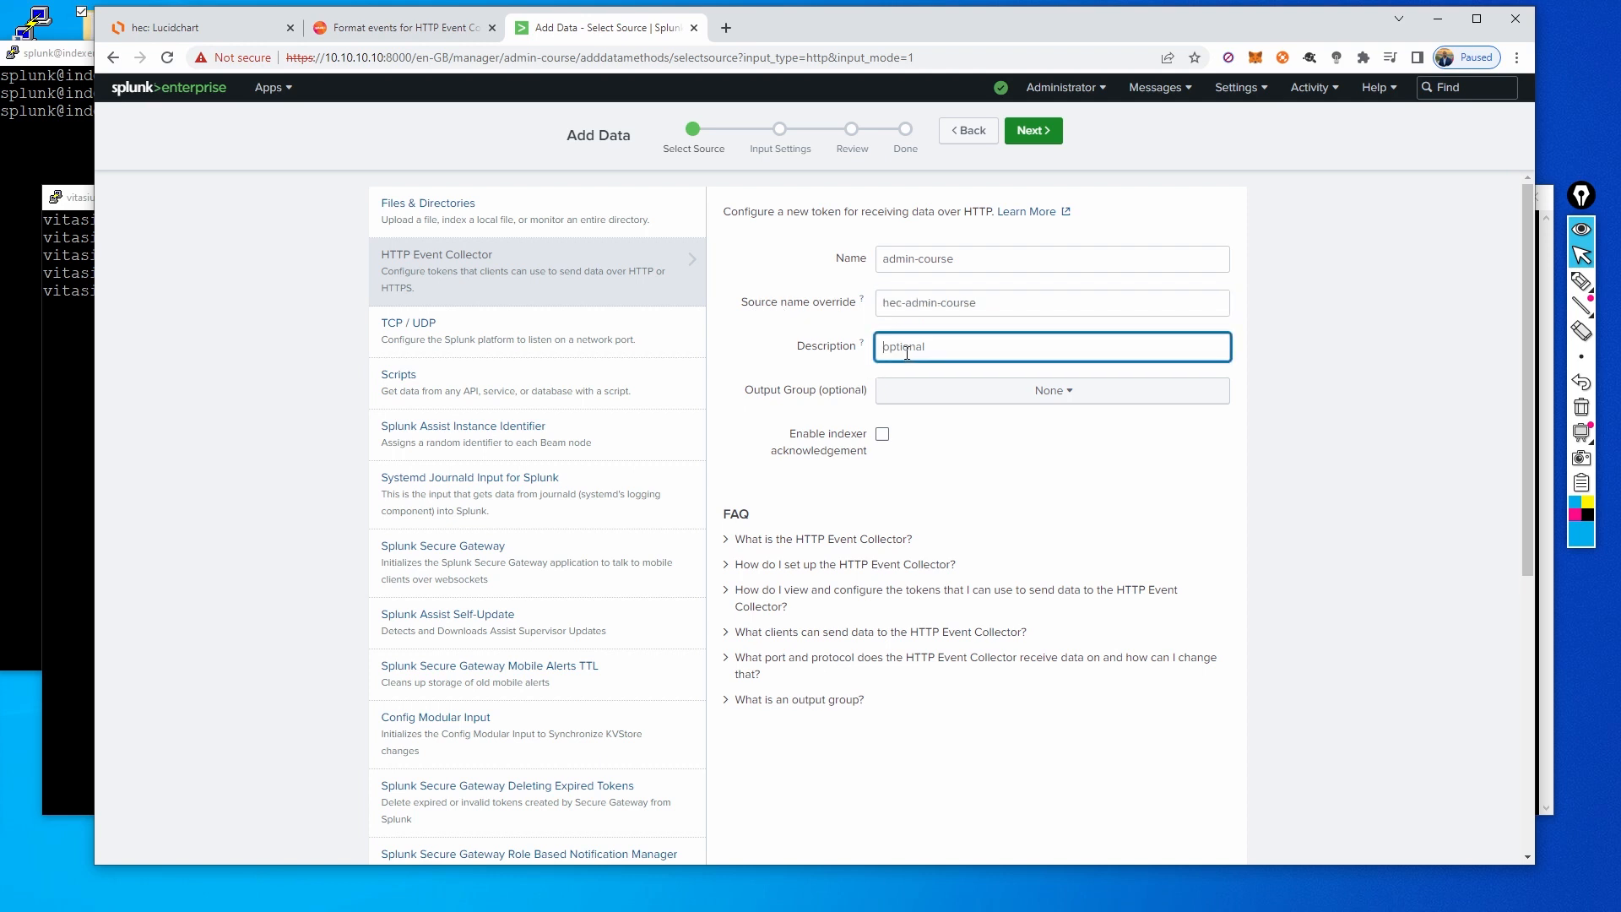
pyautogui.click(742, 372)
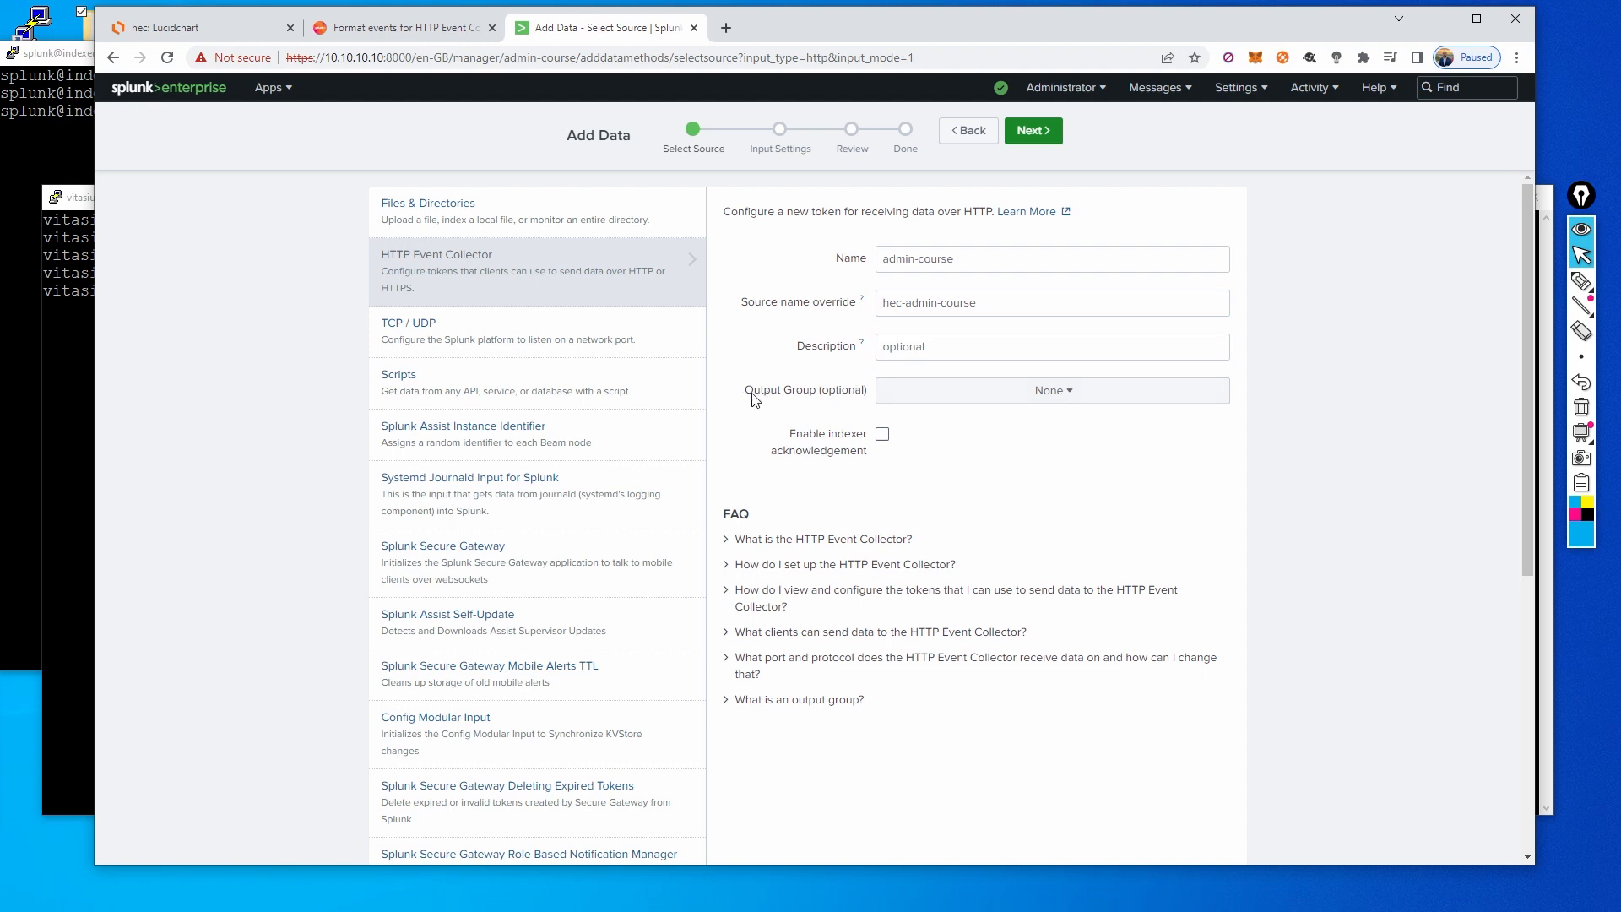
pyautogui.moveTo(754, 394); pyautogui.dragTo(816, 394)
pyautogui.click(761, 393)
pyautogui.click(1047, 137)
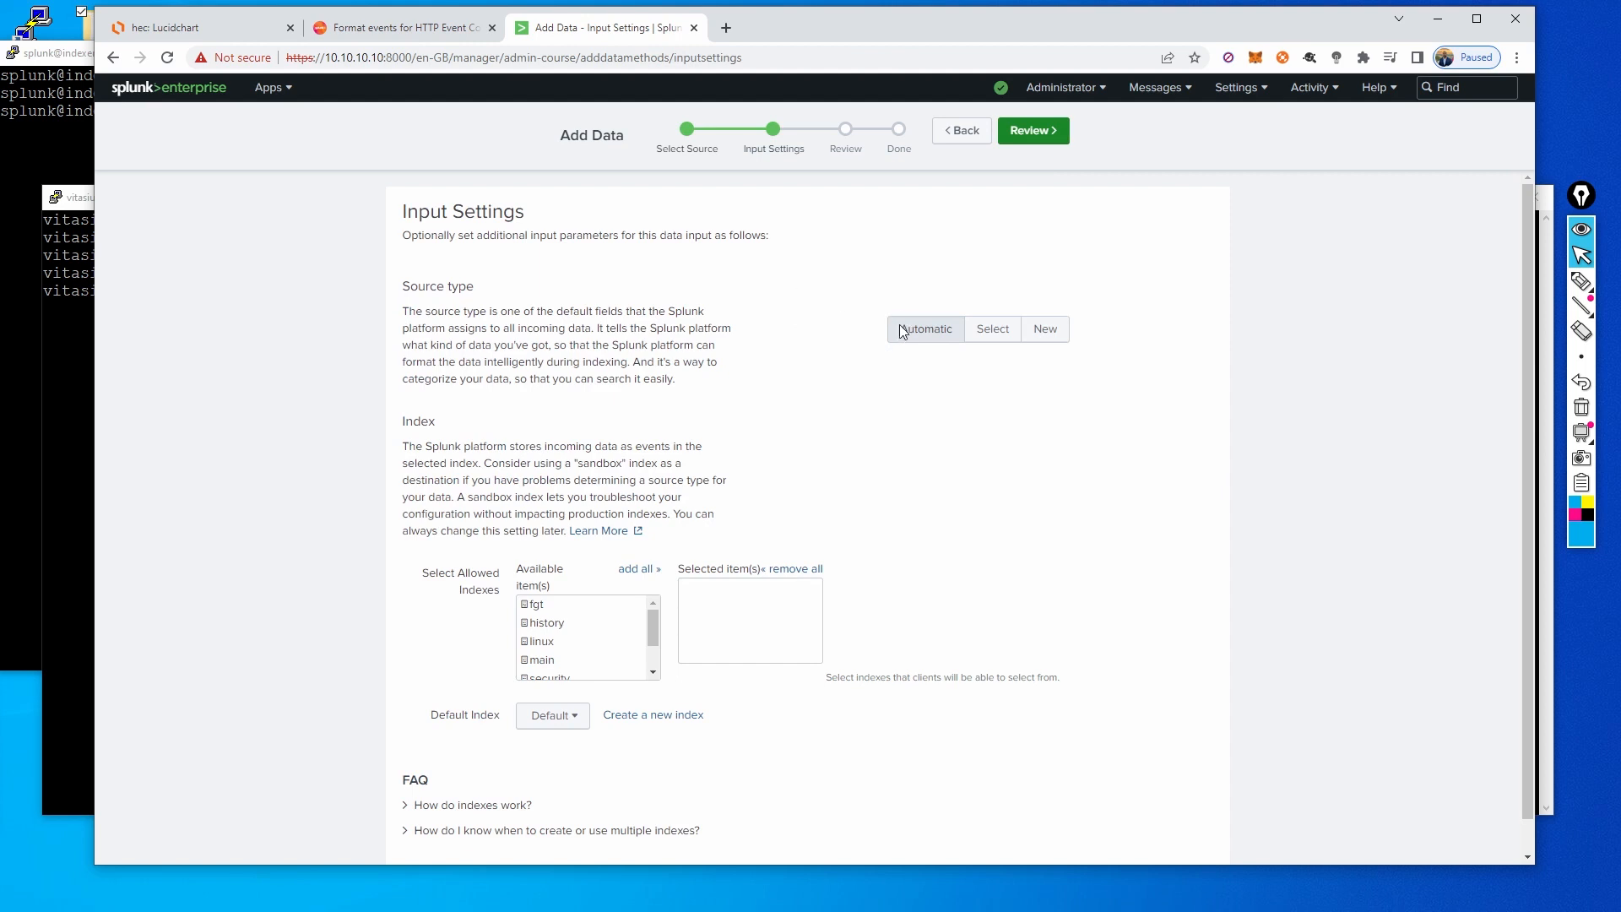
# - Allow the main index for the token, keep the source type automatic, and proceed to the review
pyautogui.scroll(-1, 878, 405)
pyautogui.scroll(-2, 575, 591)
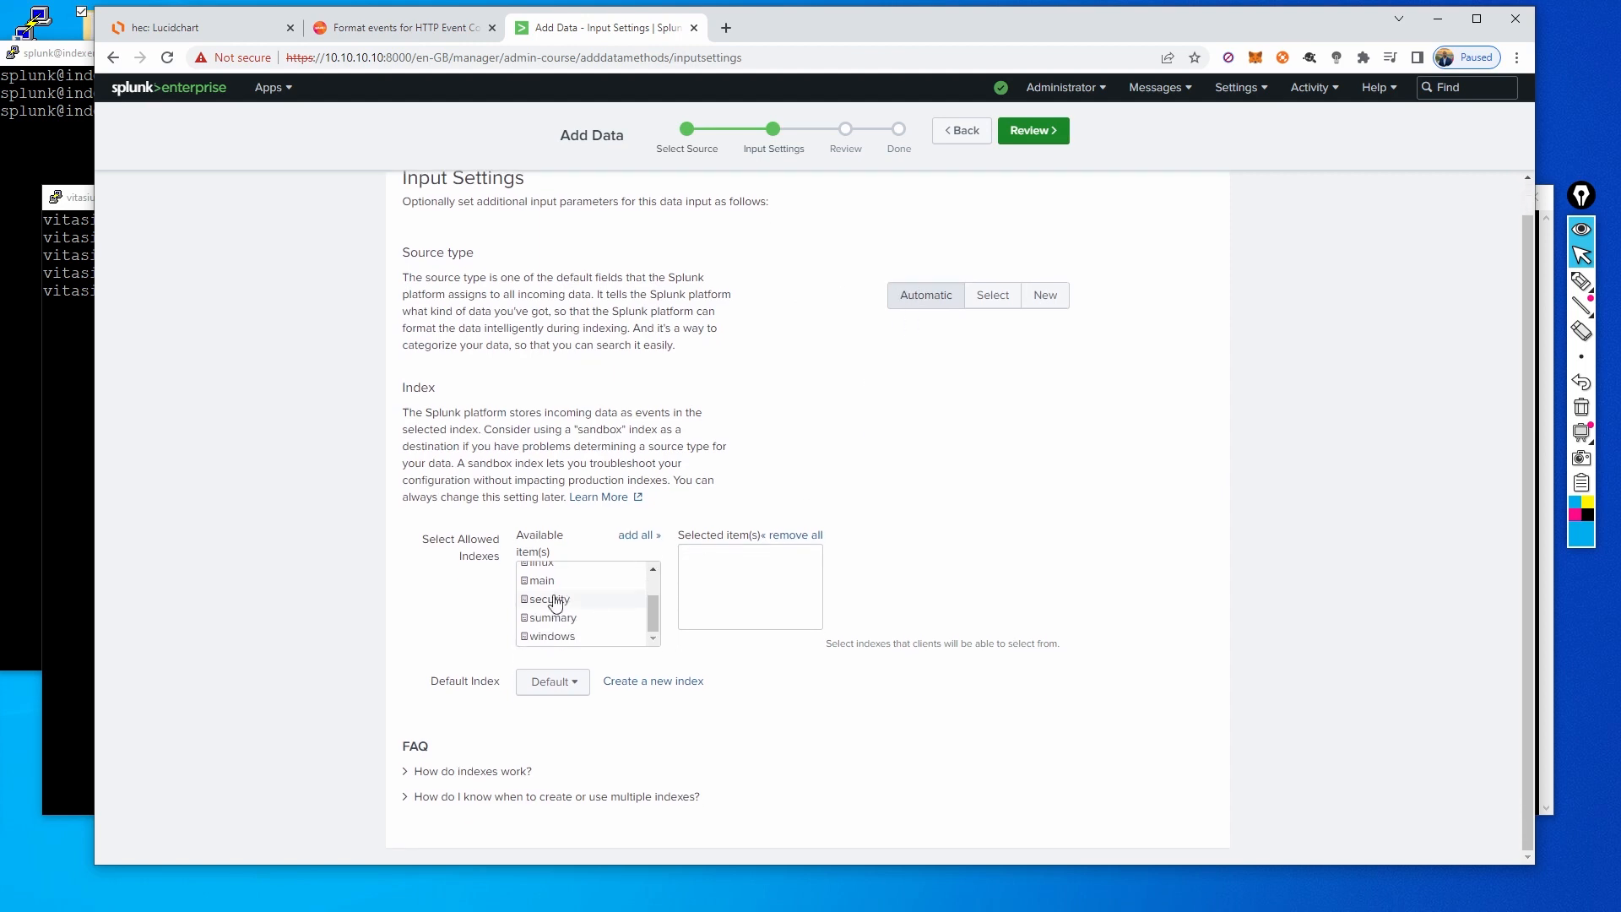
pyautogui.click(542, 579)
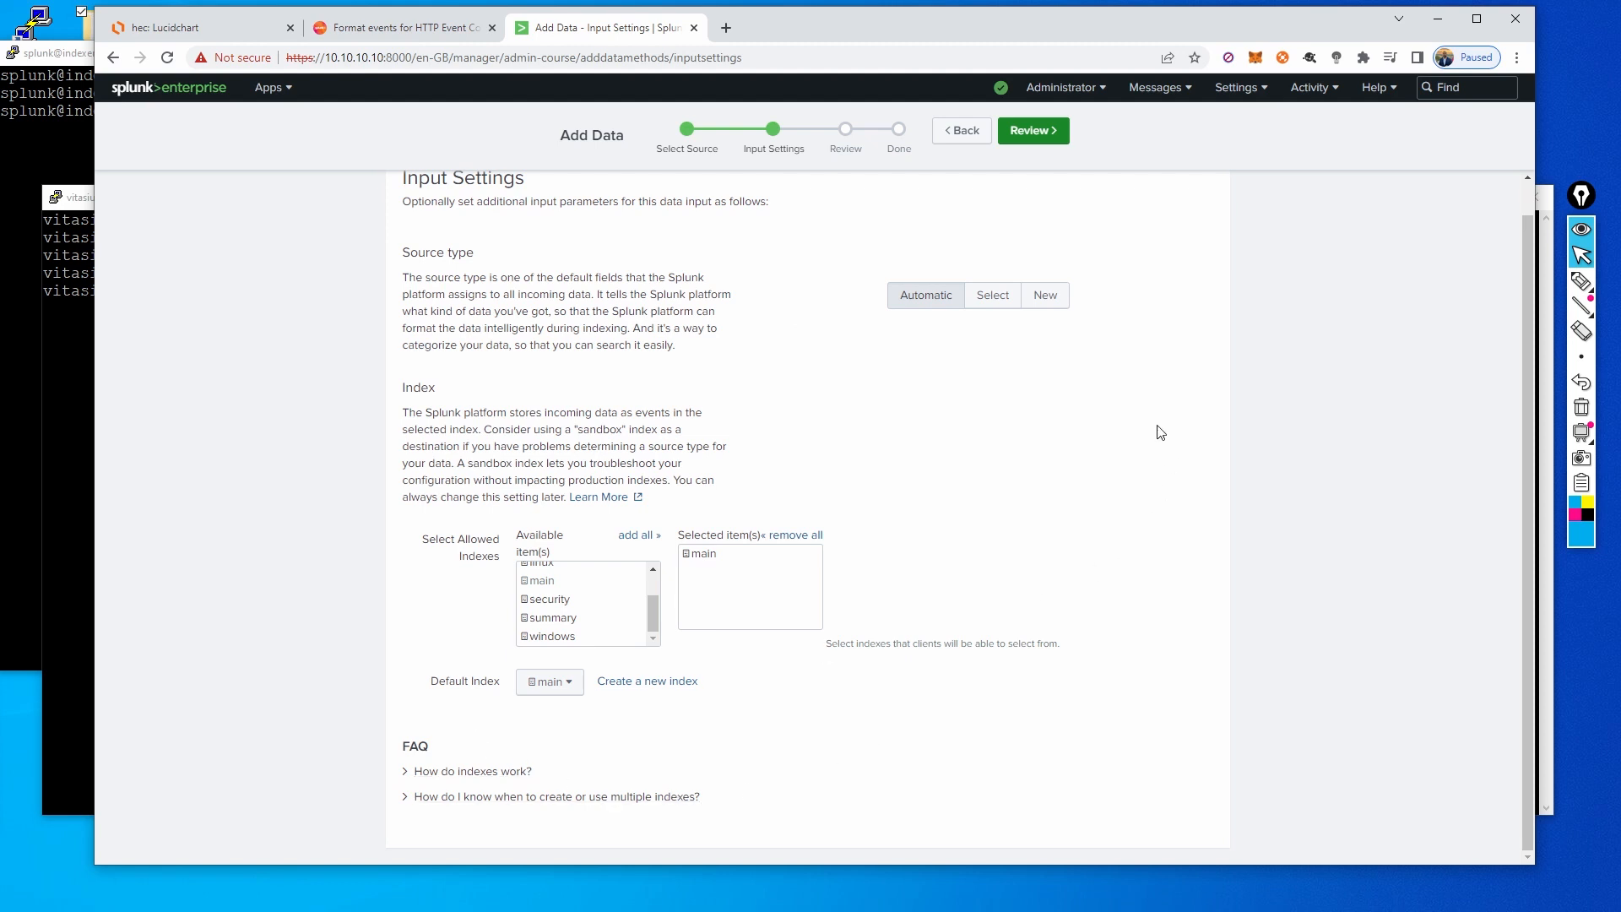
pyautogui.click(1024, 140)
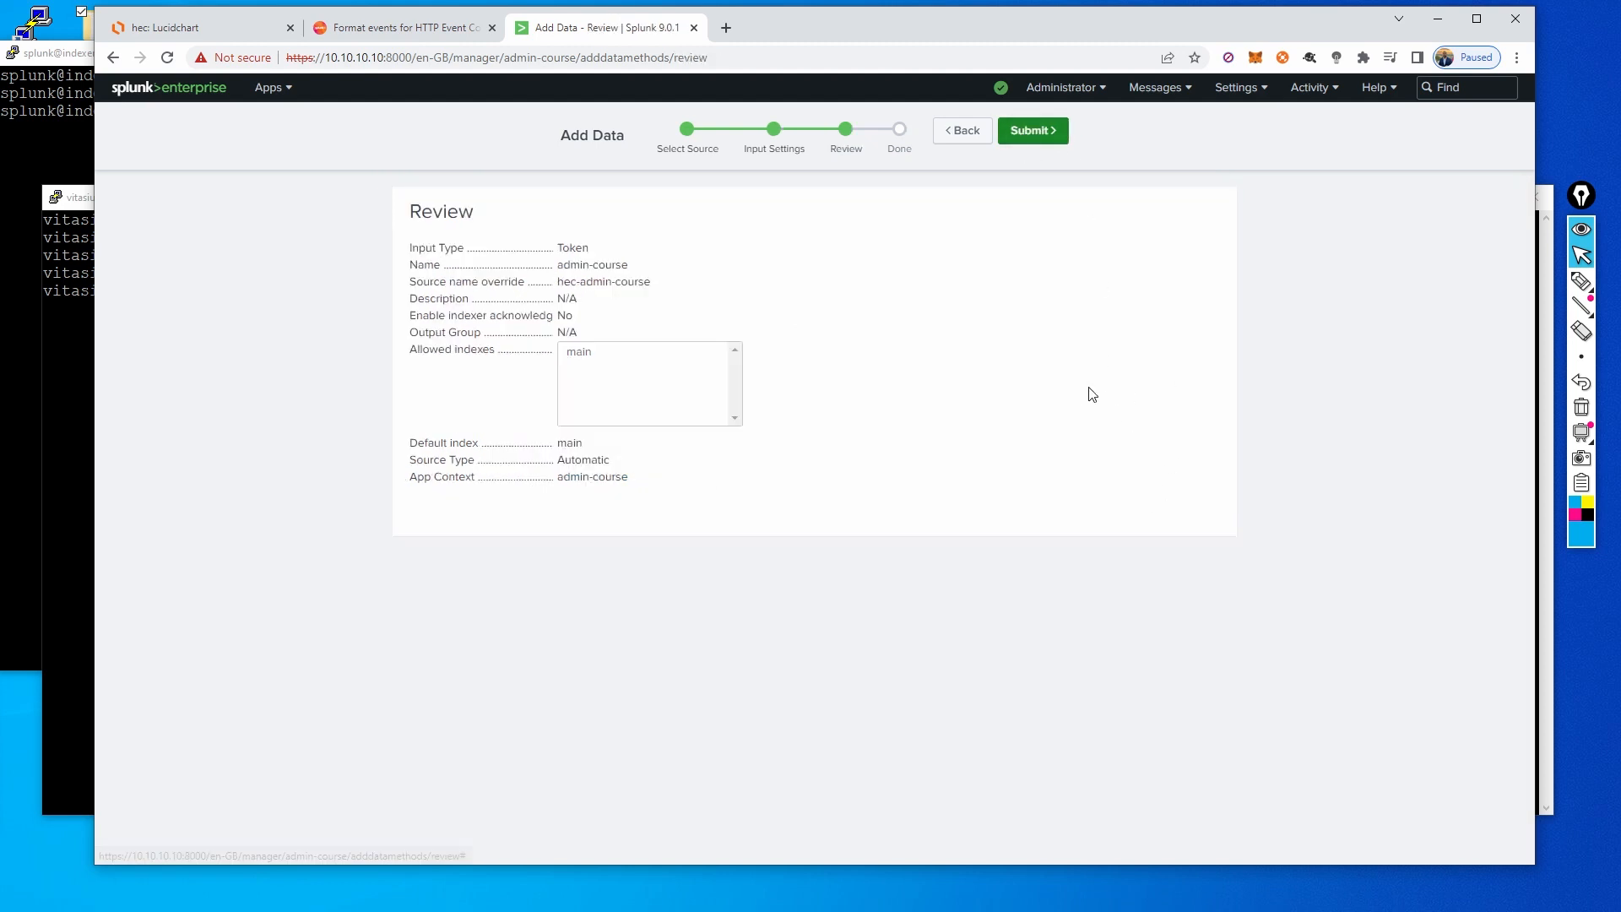
# - Check the token's name, source override, allowed indexes and app context in the review, and submit it
pyautogui.moveTo(555, 249); pyautogui.dragTo(607, 251)
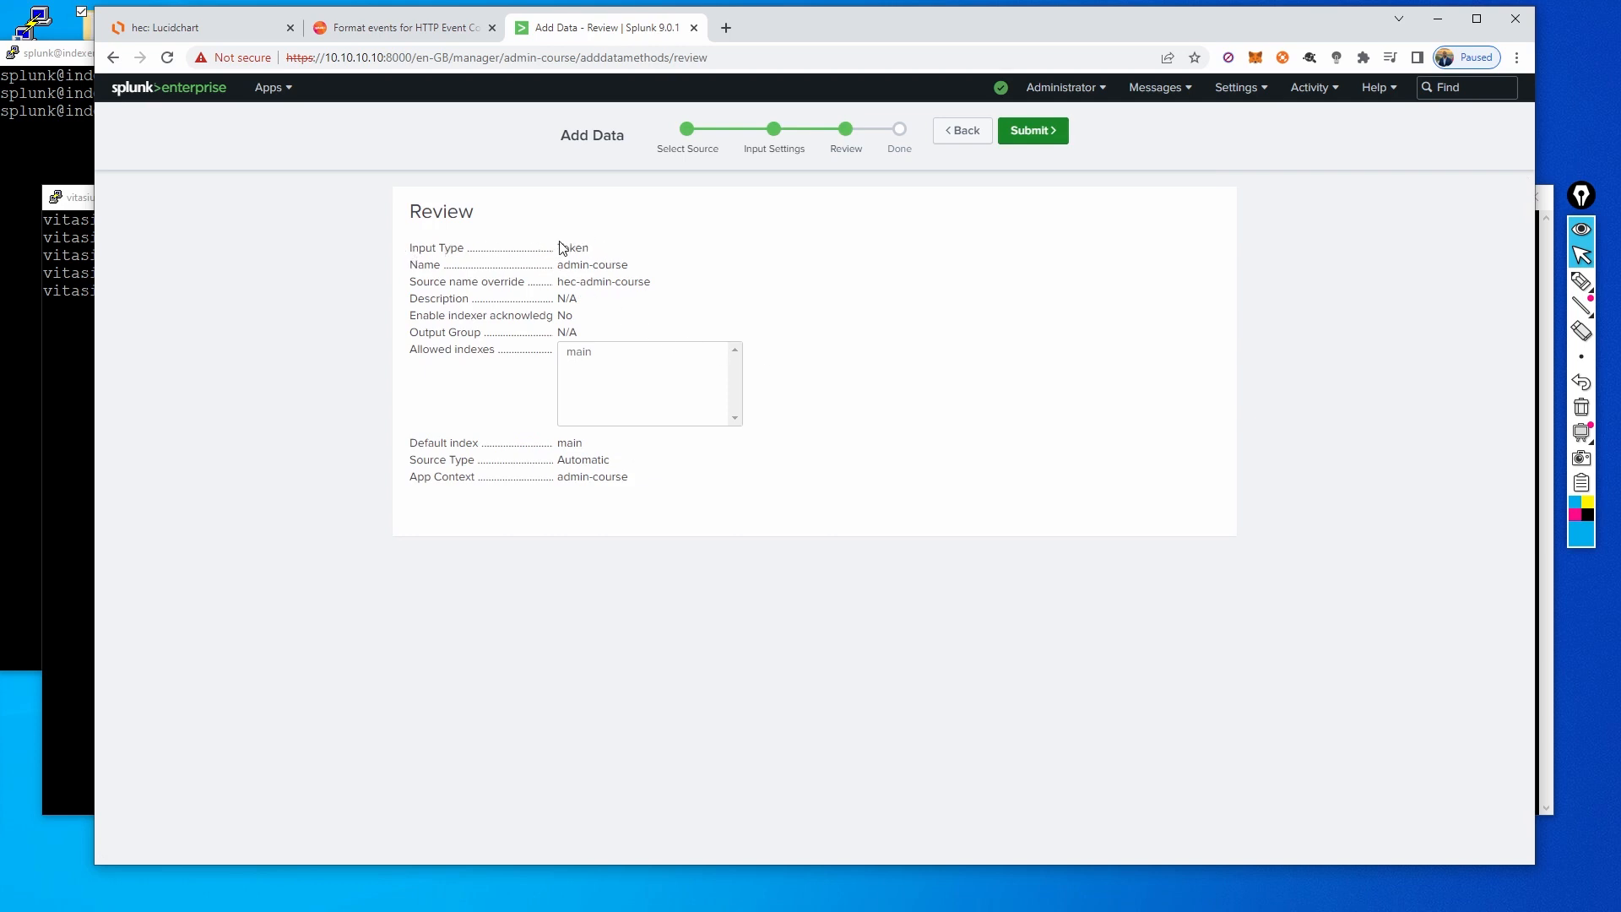
pyautogui.moveTo(557, 260); pyautogui.dragTo(647, 282)
pyautogui.click(644, 272)
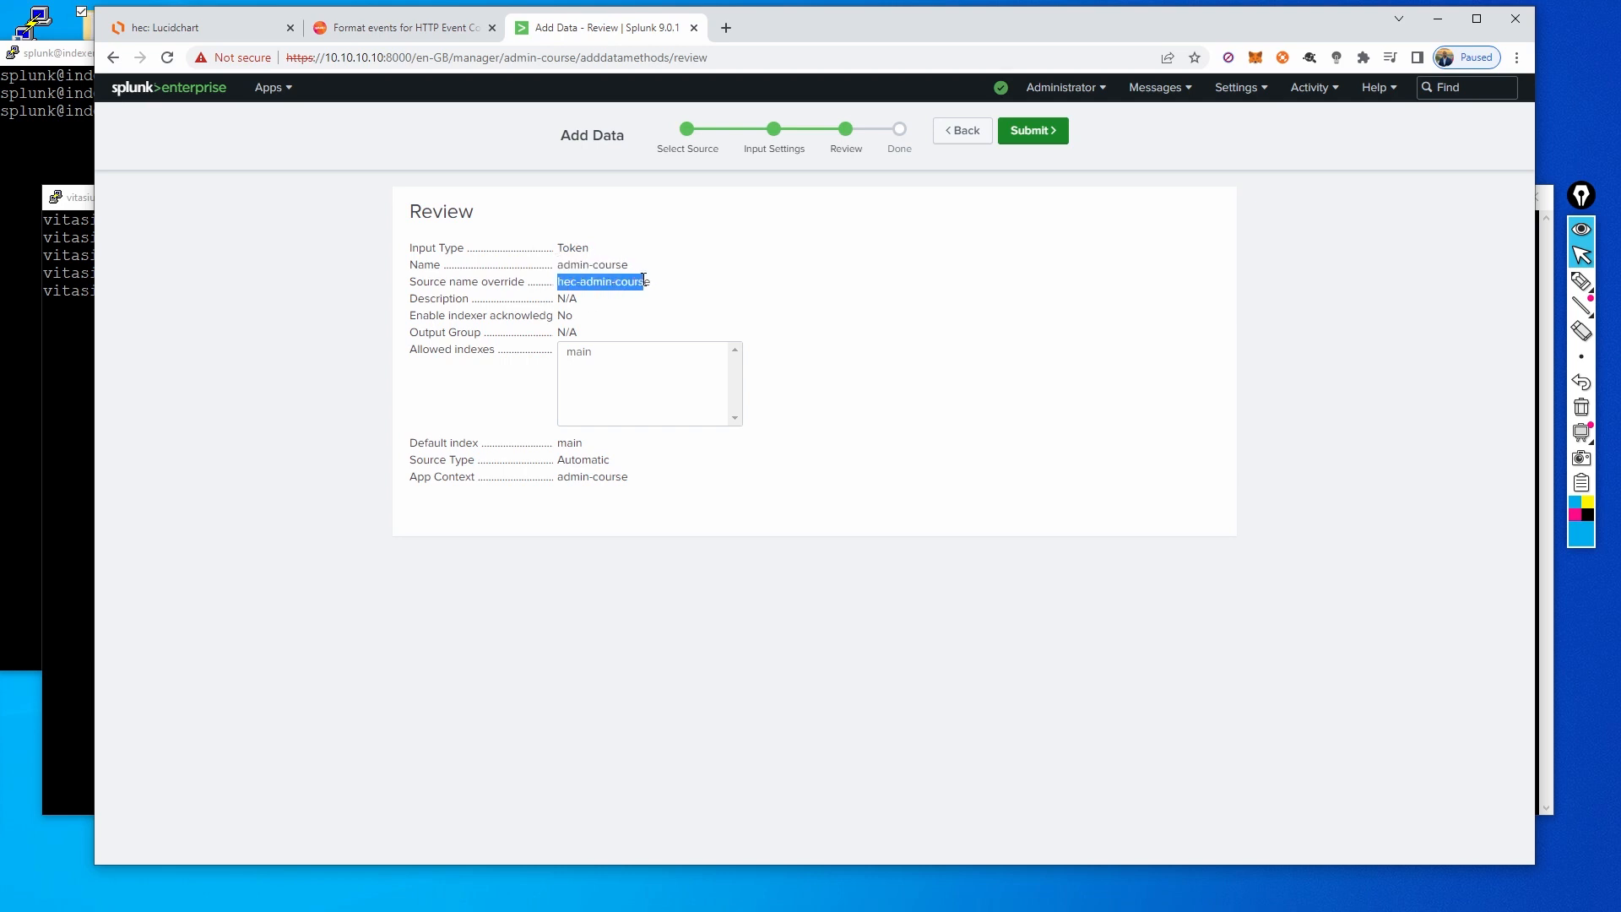
pyautogui.click(613, 305)
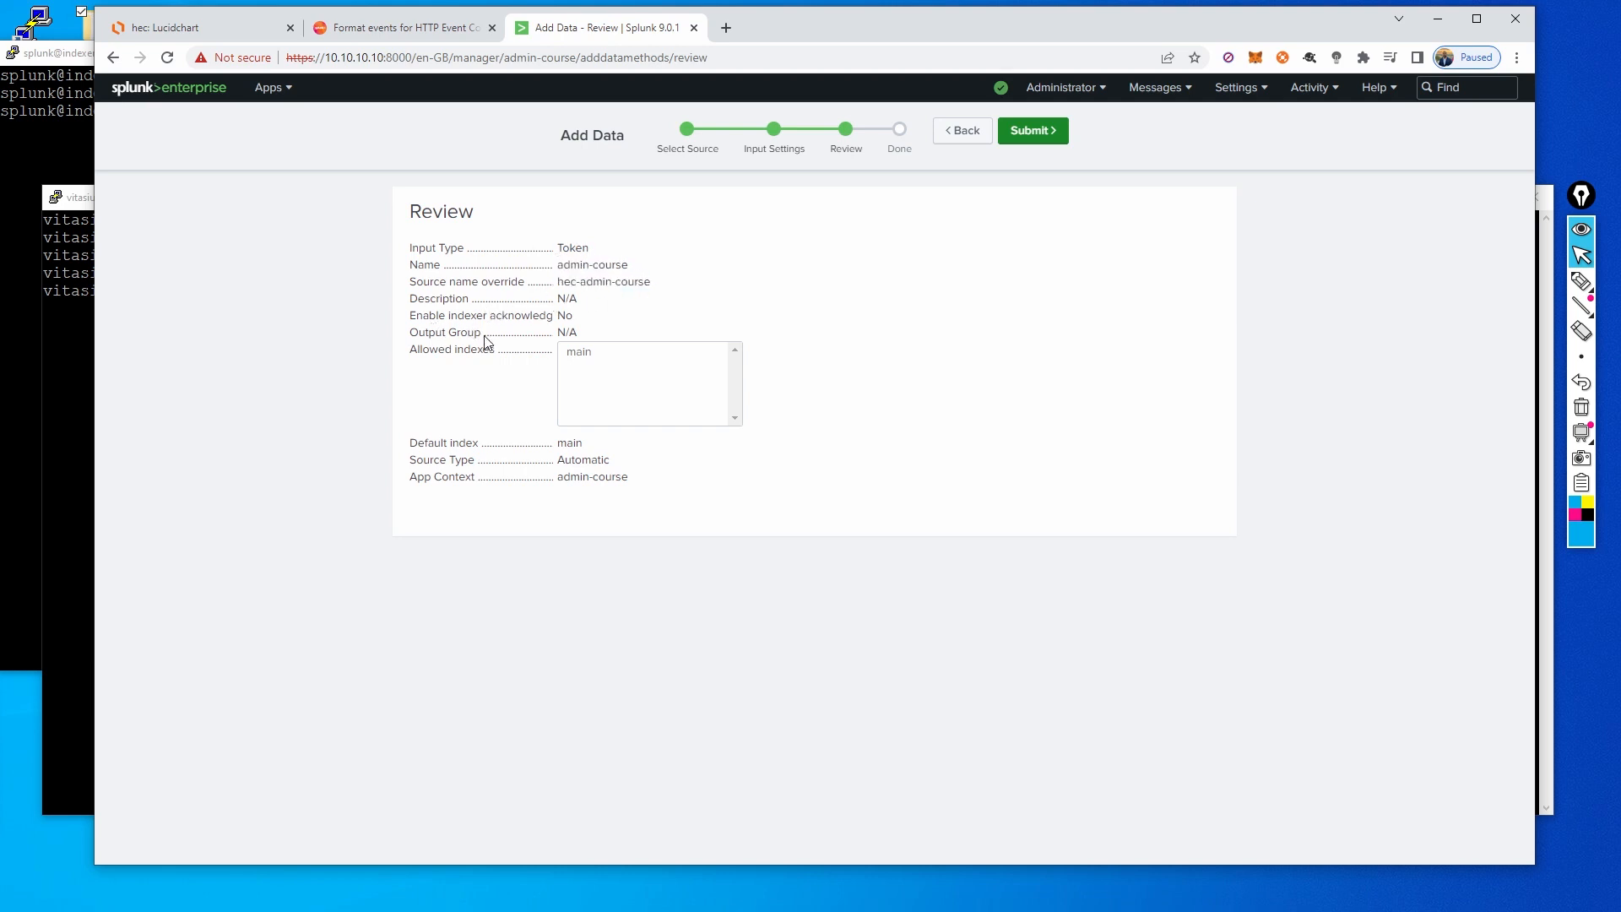
pyautogui.moveTo(425, 353); pyautogui.dragTo(517, 351)
pyautogui.click(947, 333)
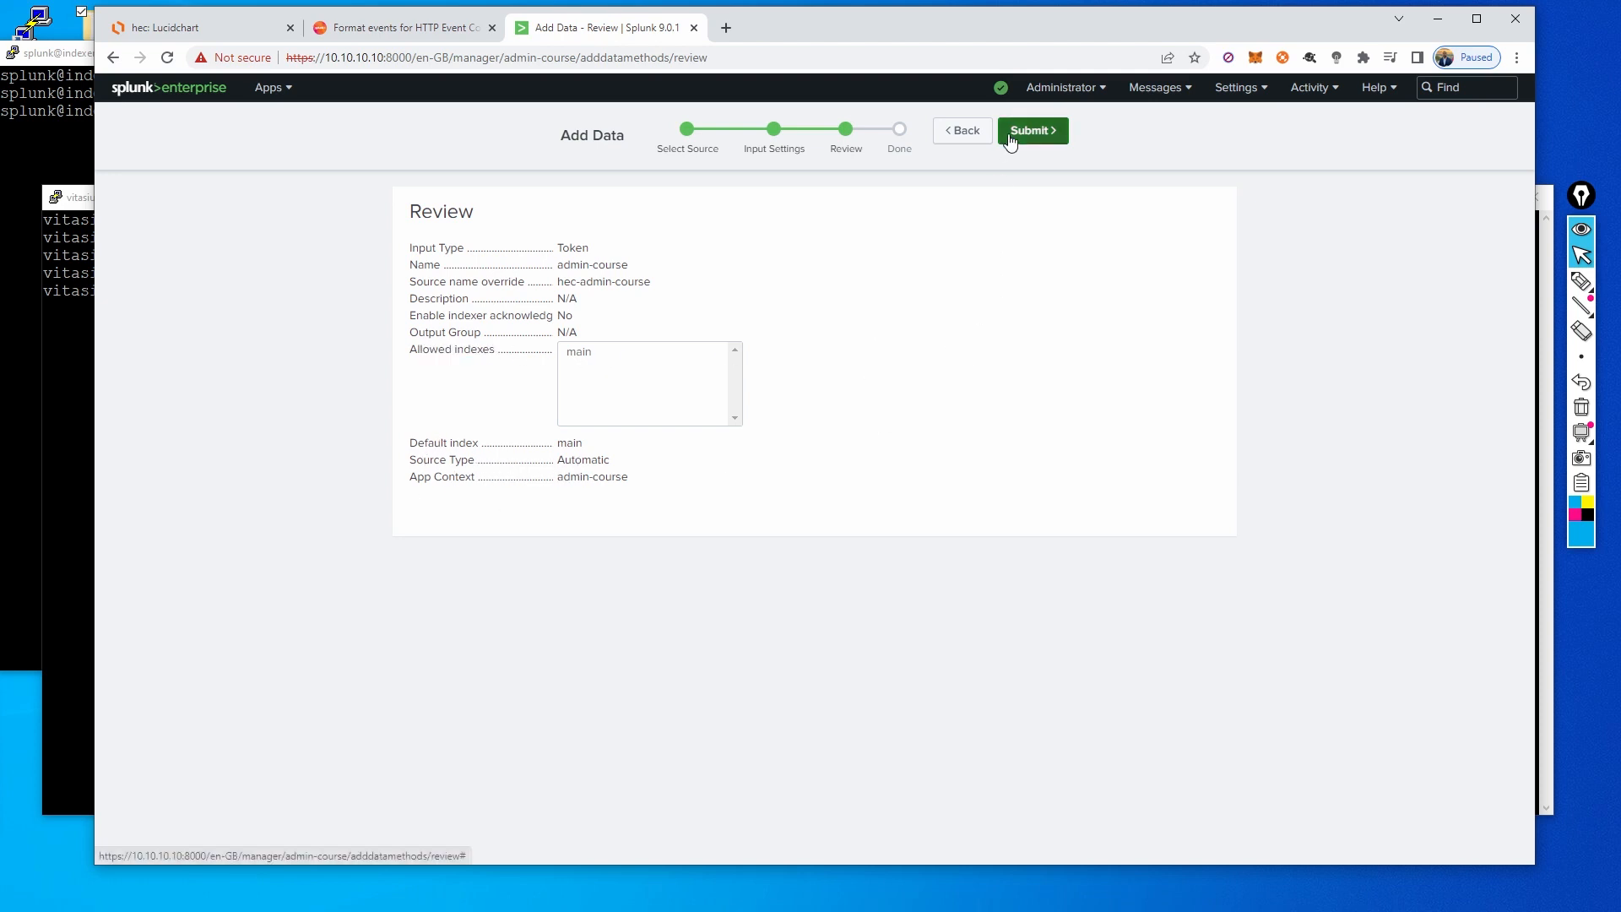
pyautogui.moveTo(559, 478); pyautogui.dragTo(639, 481)
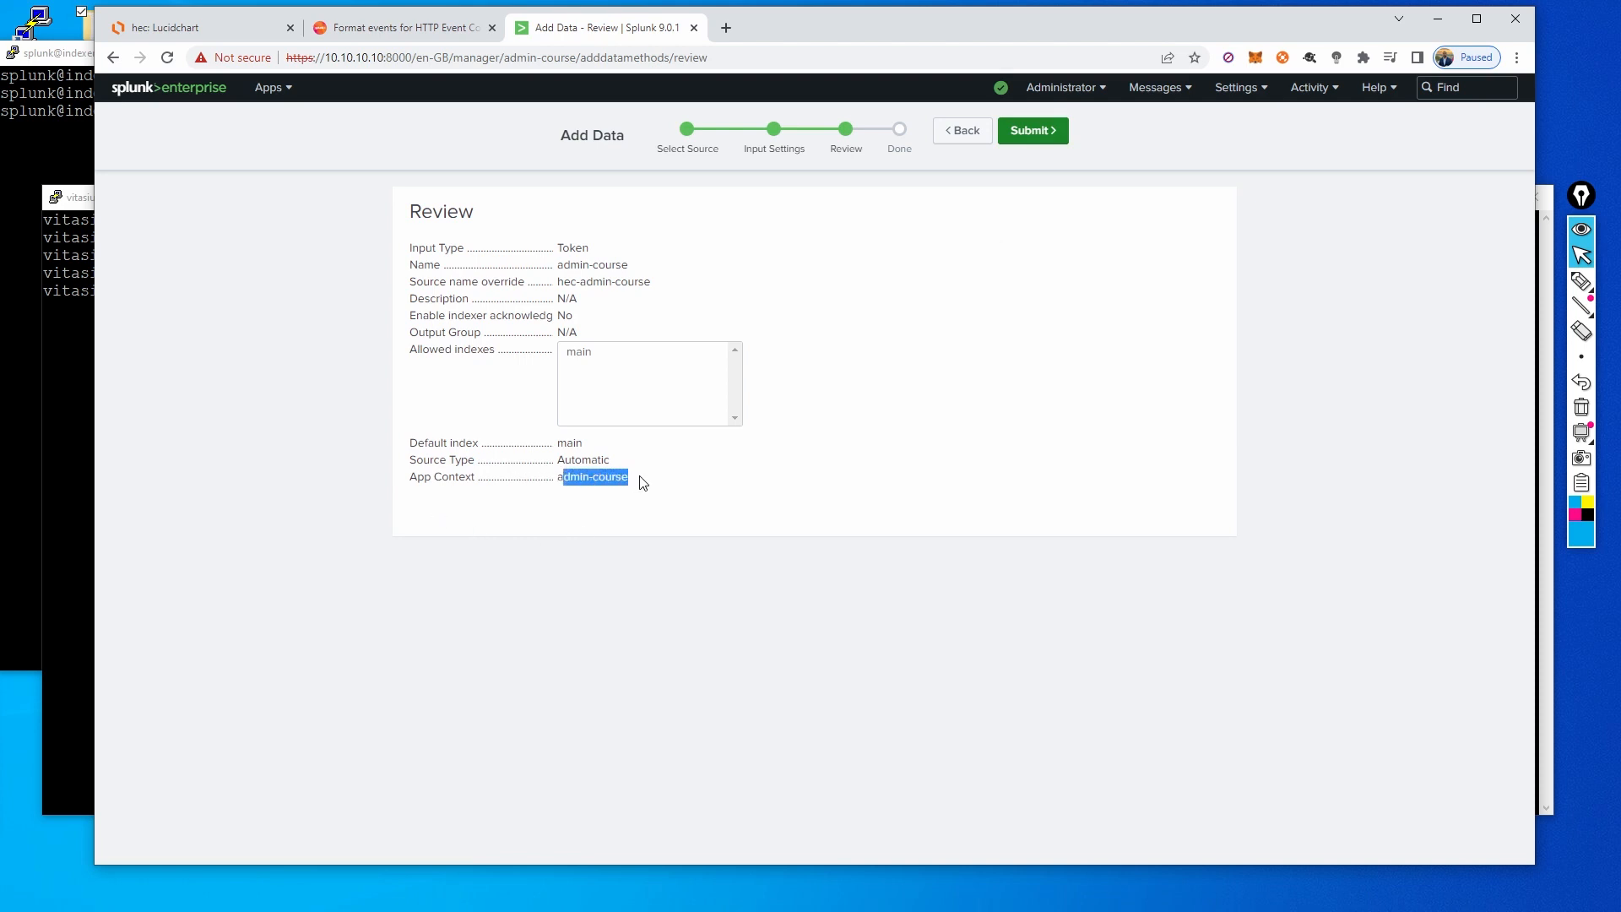
pyautogui.click(642, 483)
pyautogui.moveTo(536, 57); pyautogui.dragTo(539, 61)
pyautogui.click(1032, 131)
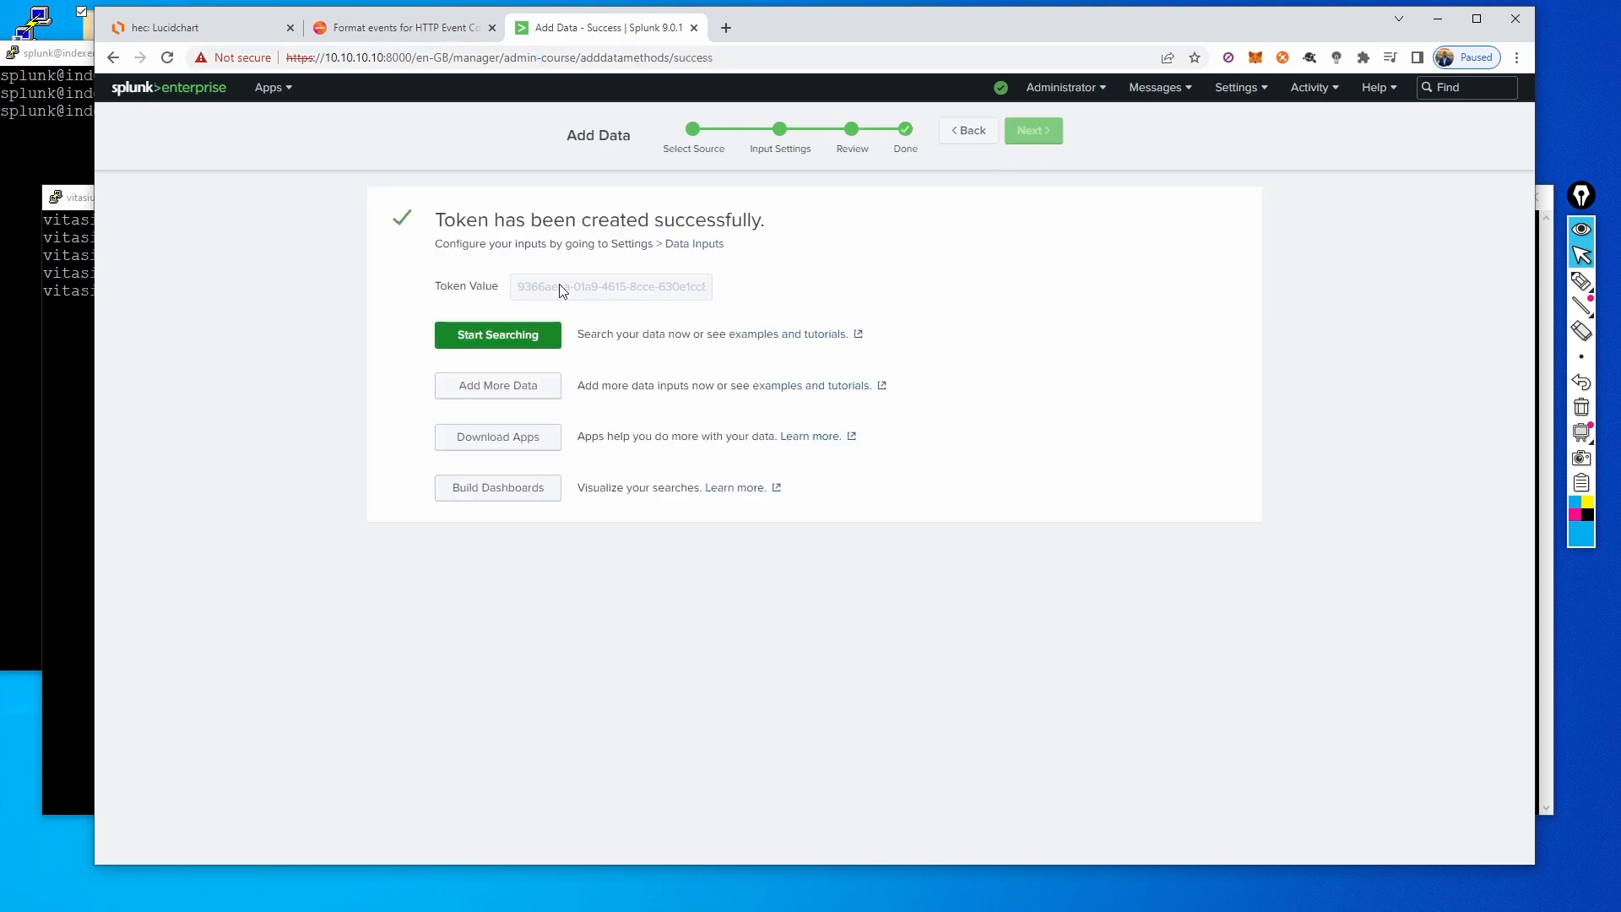
# - Copy the new token's value
pyautogui.click(581, 287)
pyautogui.rightClick(606, 286)
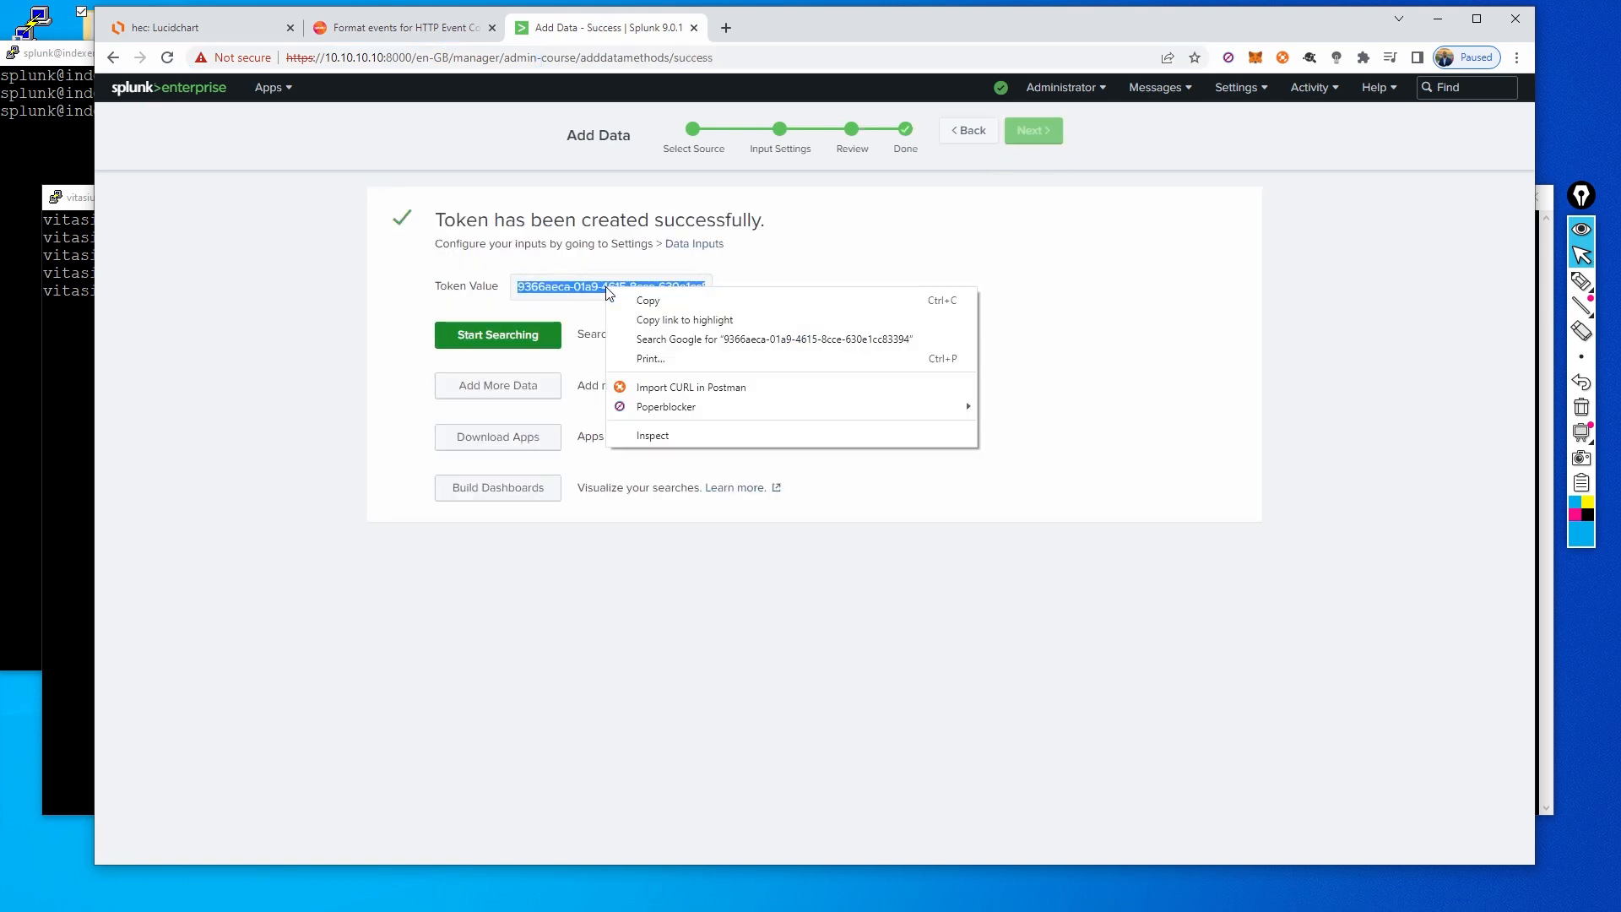
pyautogui.click(688, 304)
pyautogui.click(649, 311)
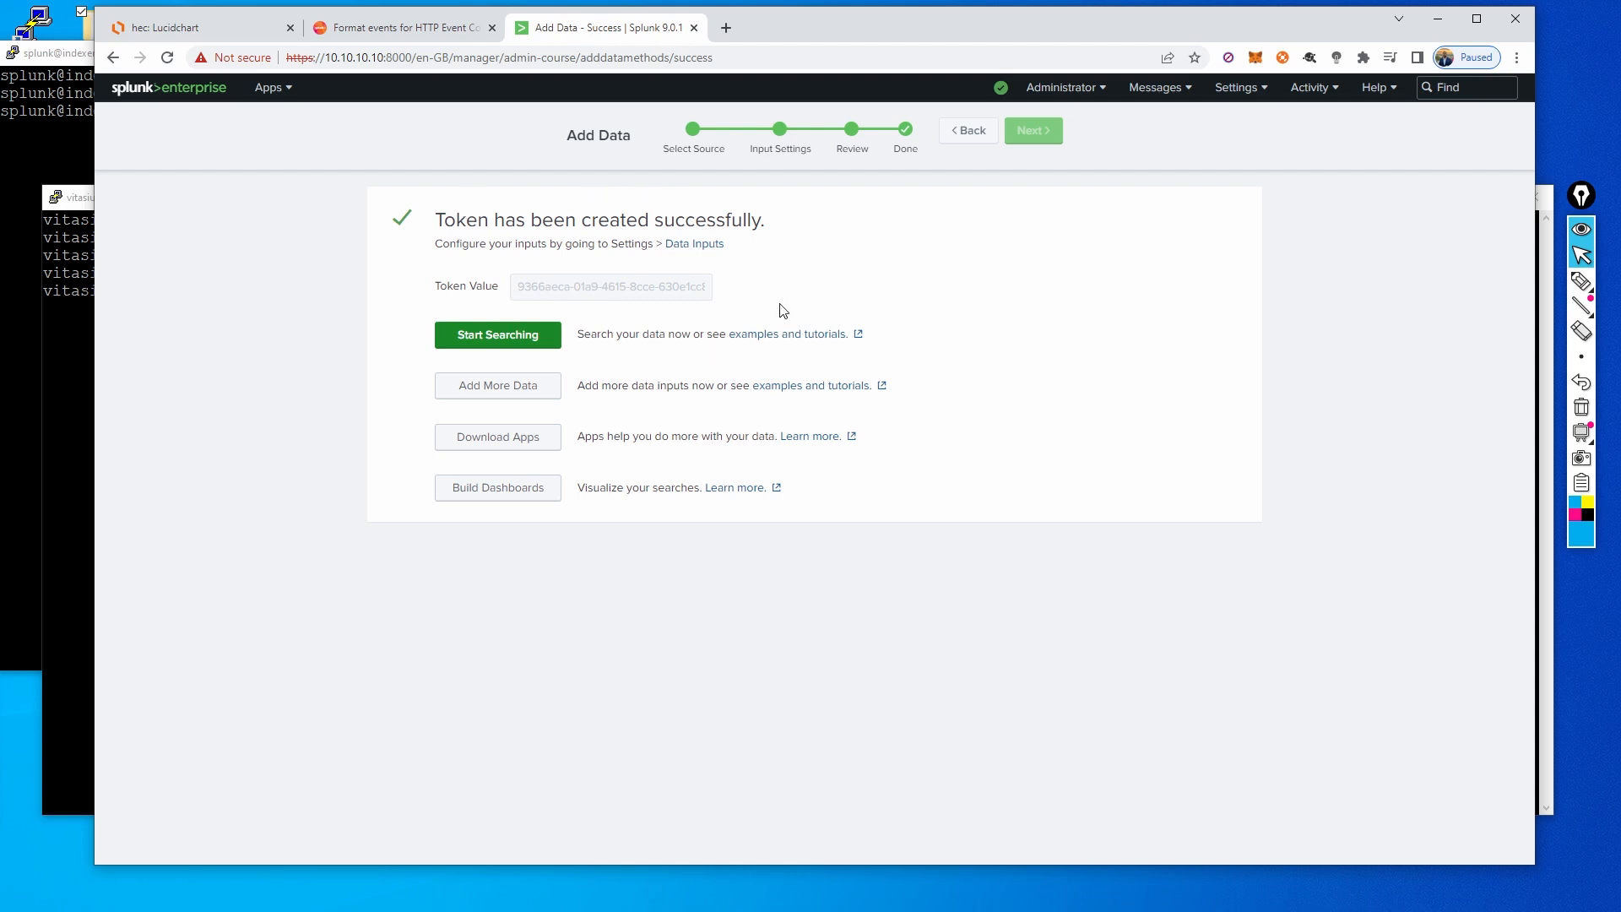
# - Switch to the indexer's PuTTY terminal and show the btool usage with ./bin/splunk btool help
pyautogui.click(60, 150)
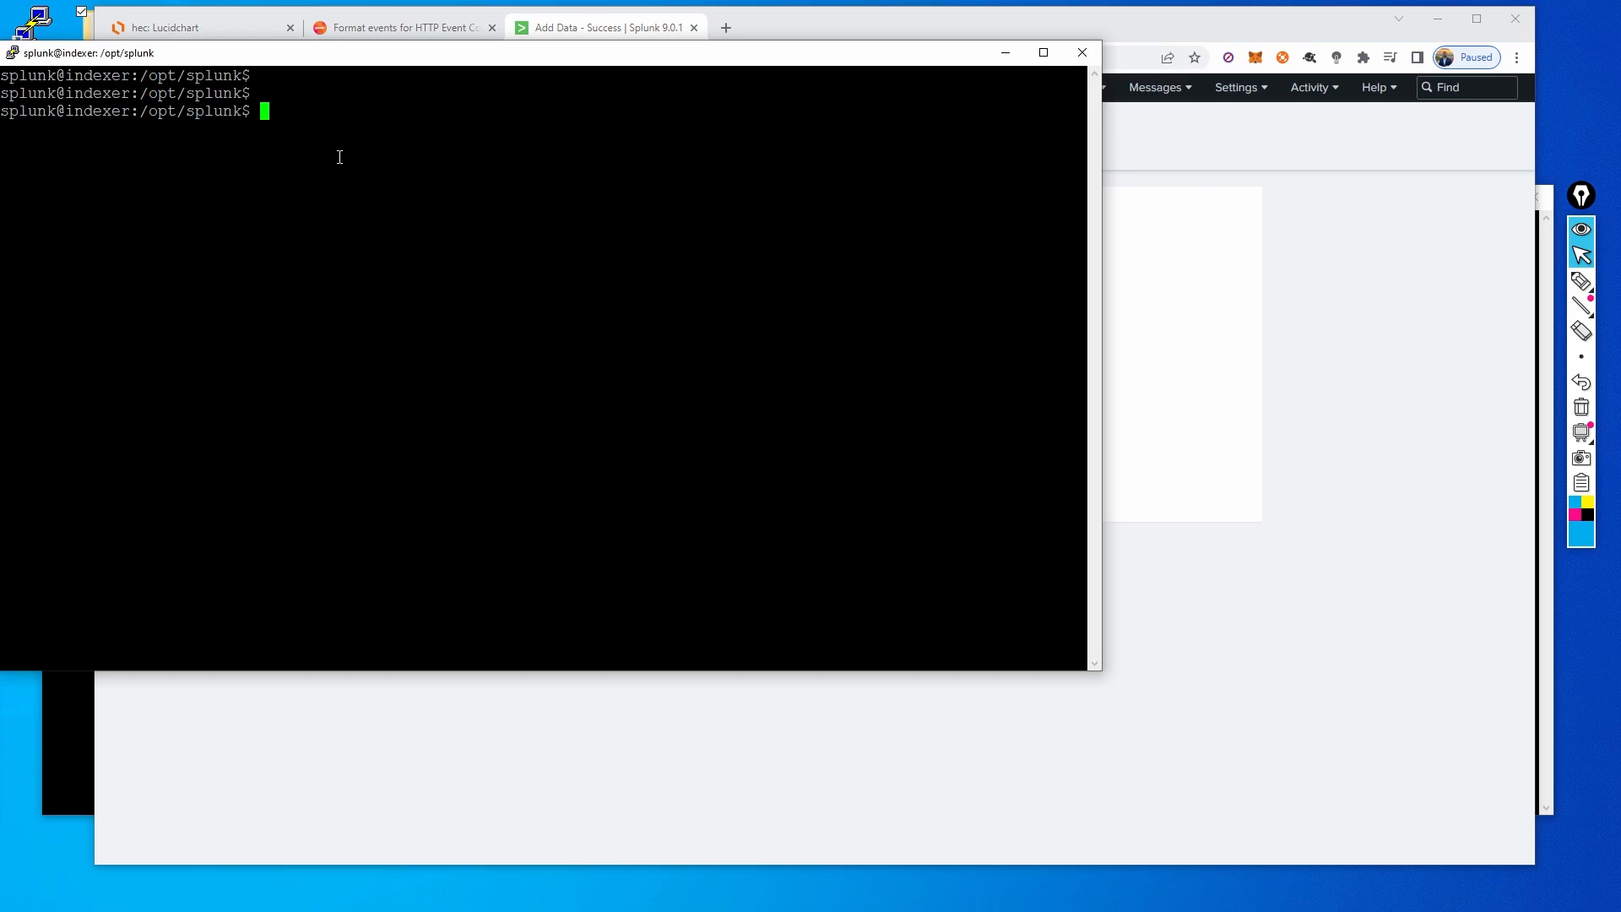
pyautogui.press('Return')
pyautogui.press('Return')
pyautogui.press('Return')
pyautogui.press('Return')
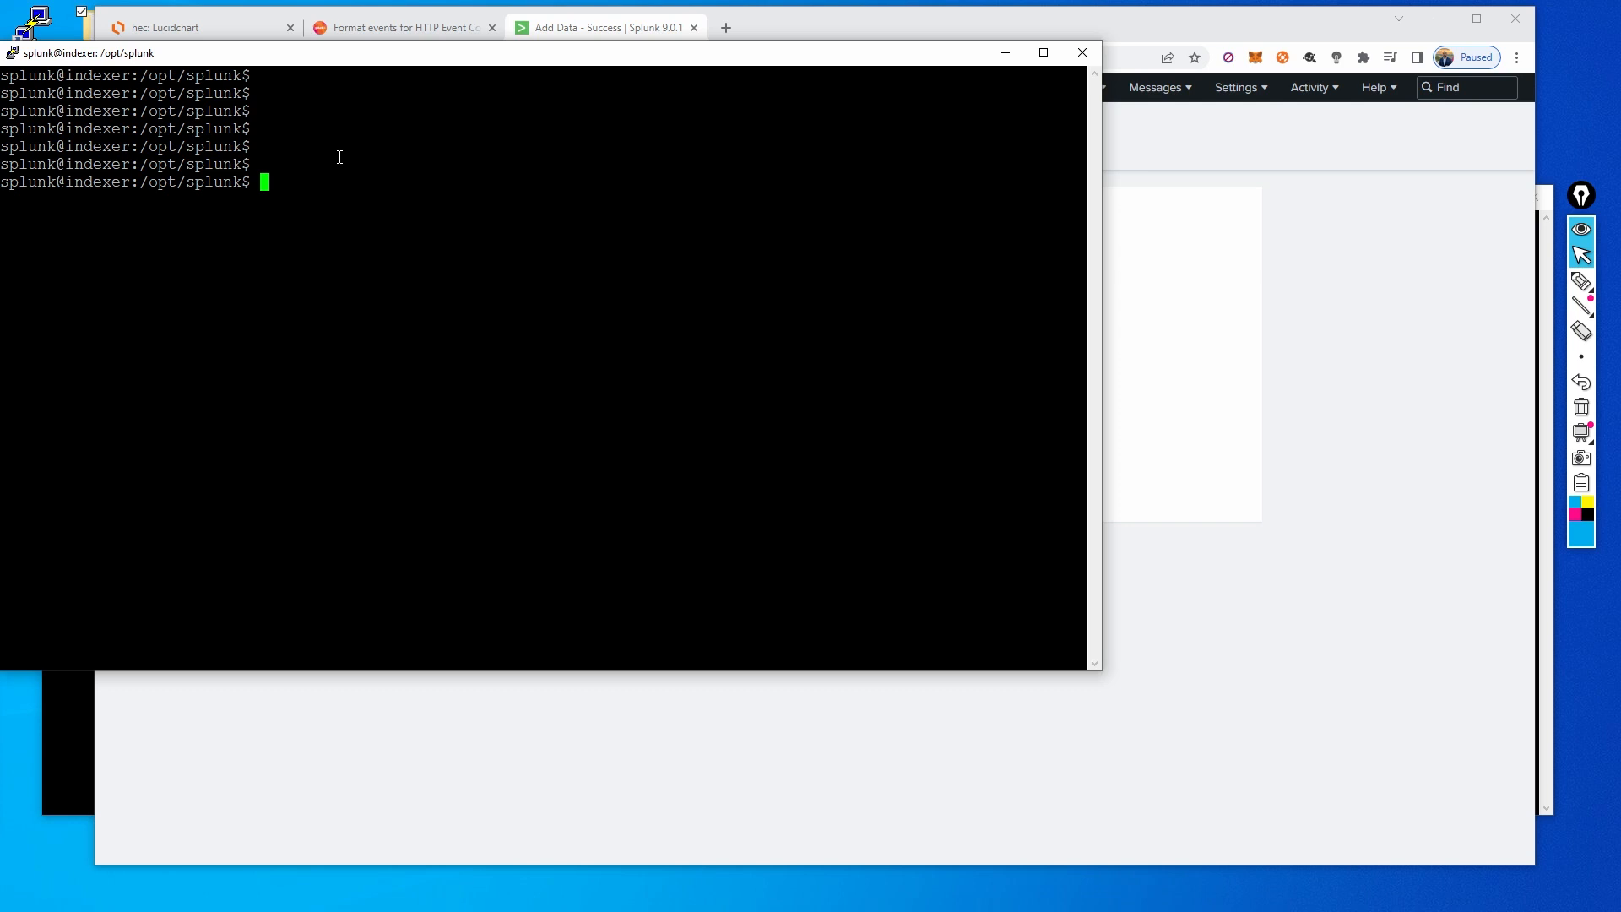
pyautogui.write('./bin/splunk')
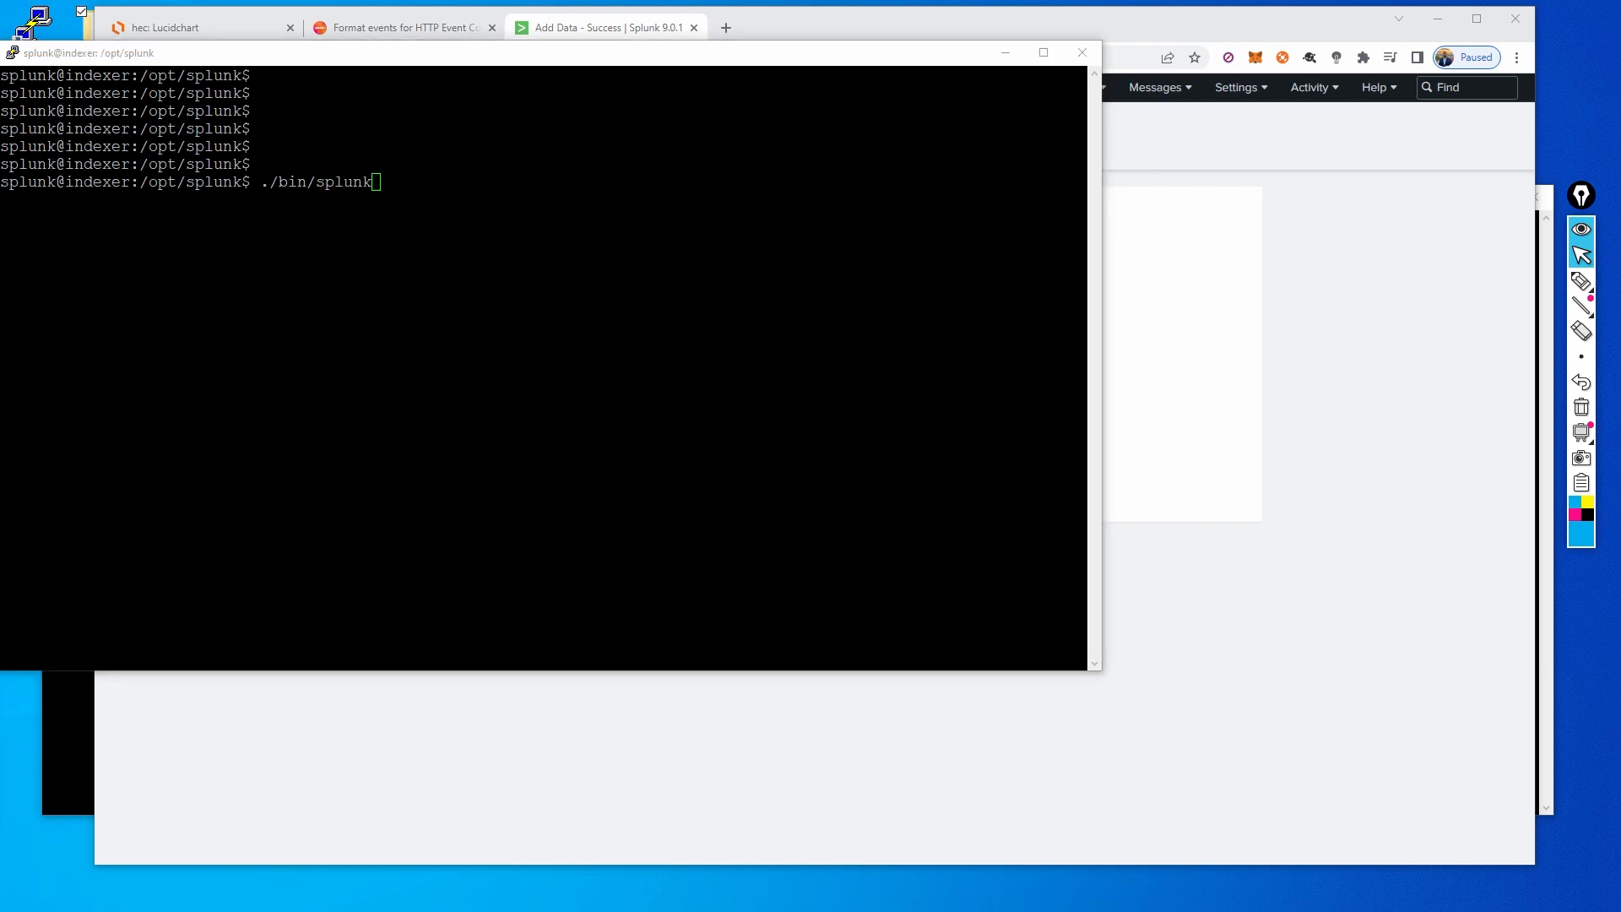
pyautogui.click(773, 321)
pyautogui.write('btool ')
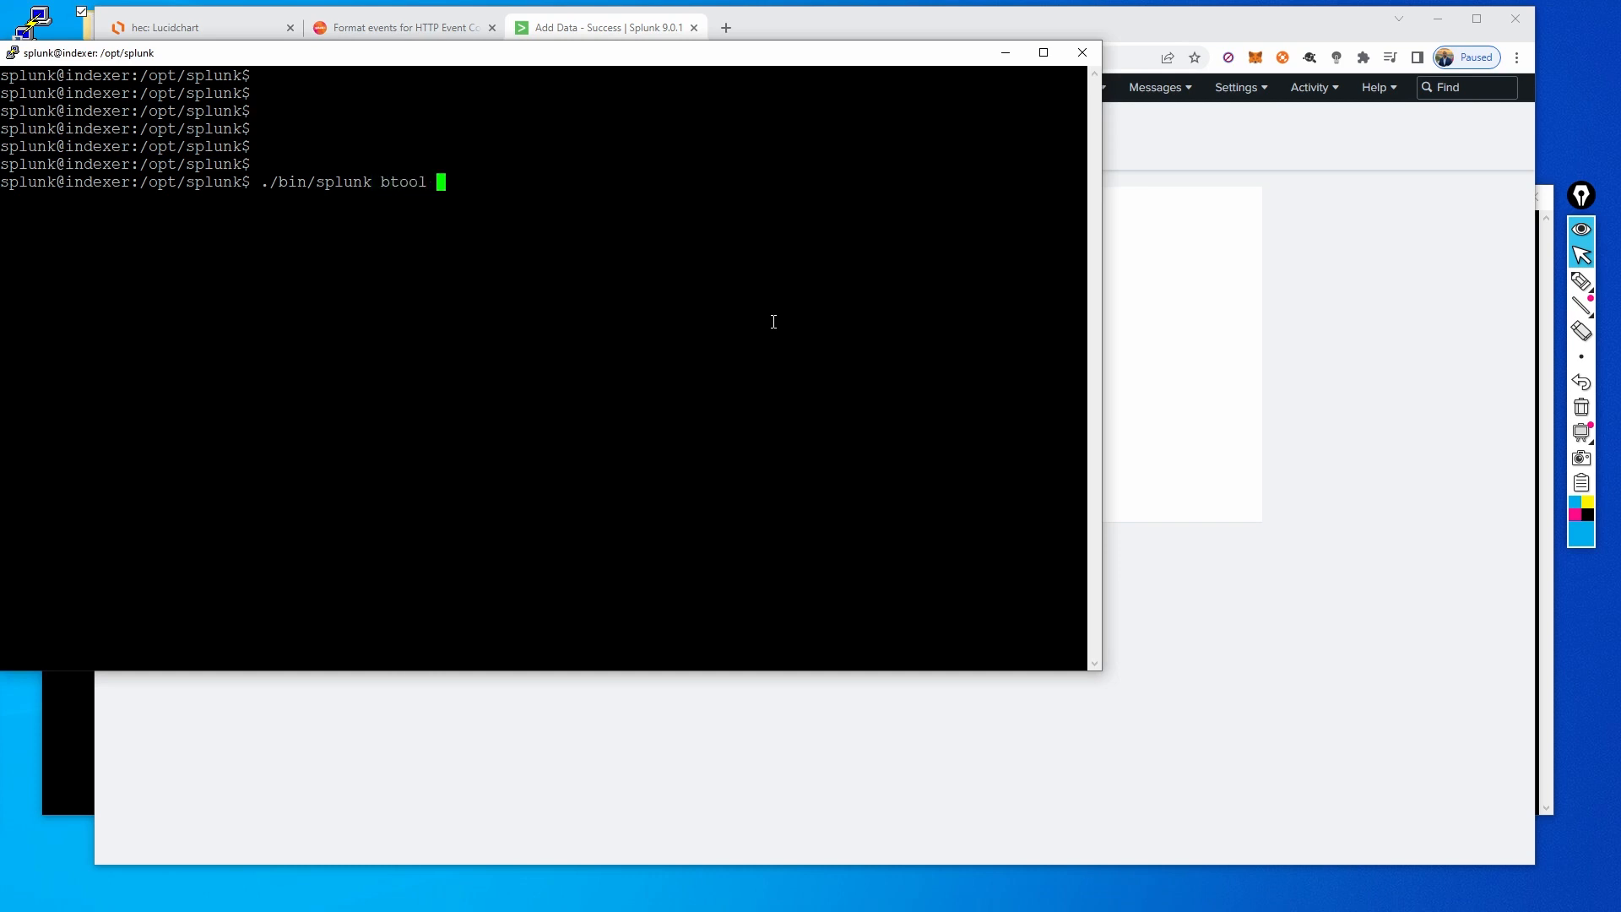
pyautogui.write('help')
pyautogui.press('BackSpace')
pyautogui.write('help')
pyautogui.press('Return')
pyautogui.press('Return')
pyautogui.press('Return')
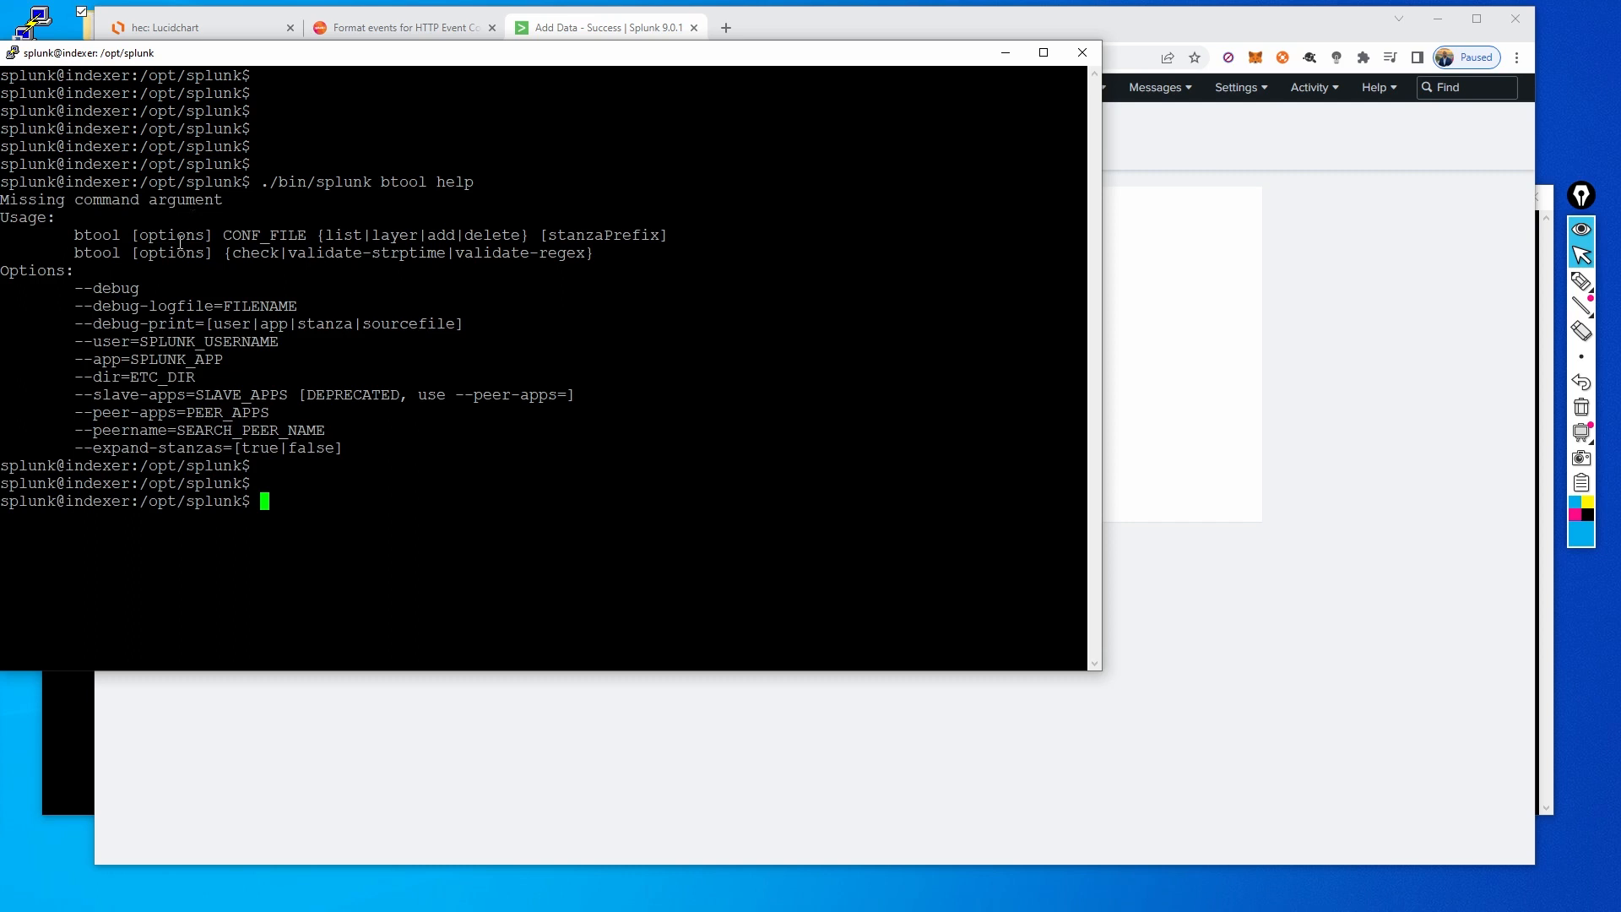
# - Run ./bin/splunk btool inputs list http --debug and examine the [http] stanza in the output
pyautogui.moveTo(57, 216); pyautogui.dragTo(422, 288)
pyautogui.click(422, 288)
pyautogui.click(478, 465)
pyautogui.press('Up')
pyautogui.press('BackSpace')
pyautogui.press('BackSpace')
pyautogui.press('BackSpace')
pyautogui.press('BackSpace')
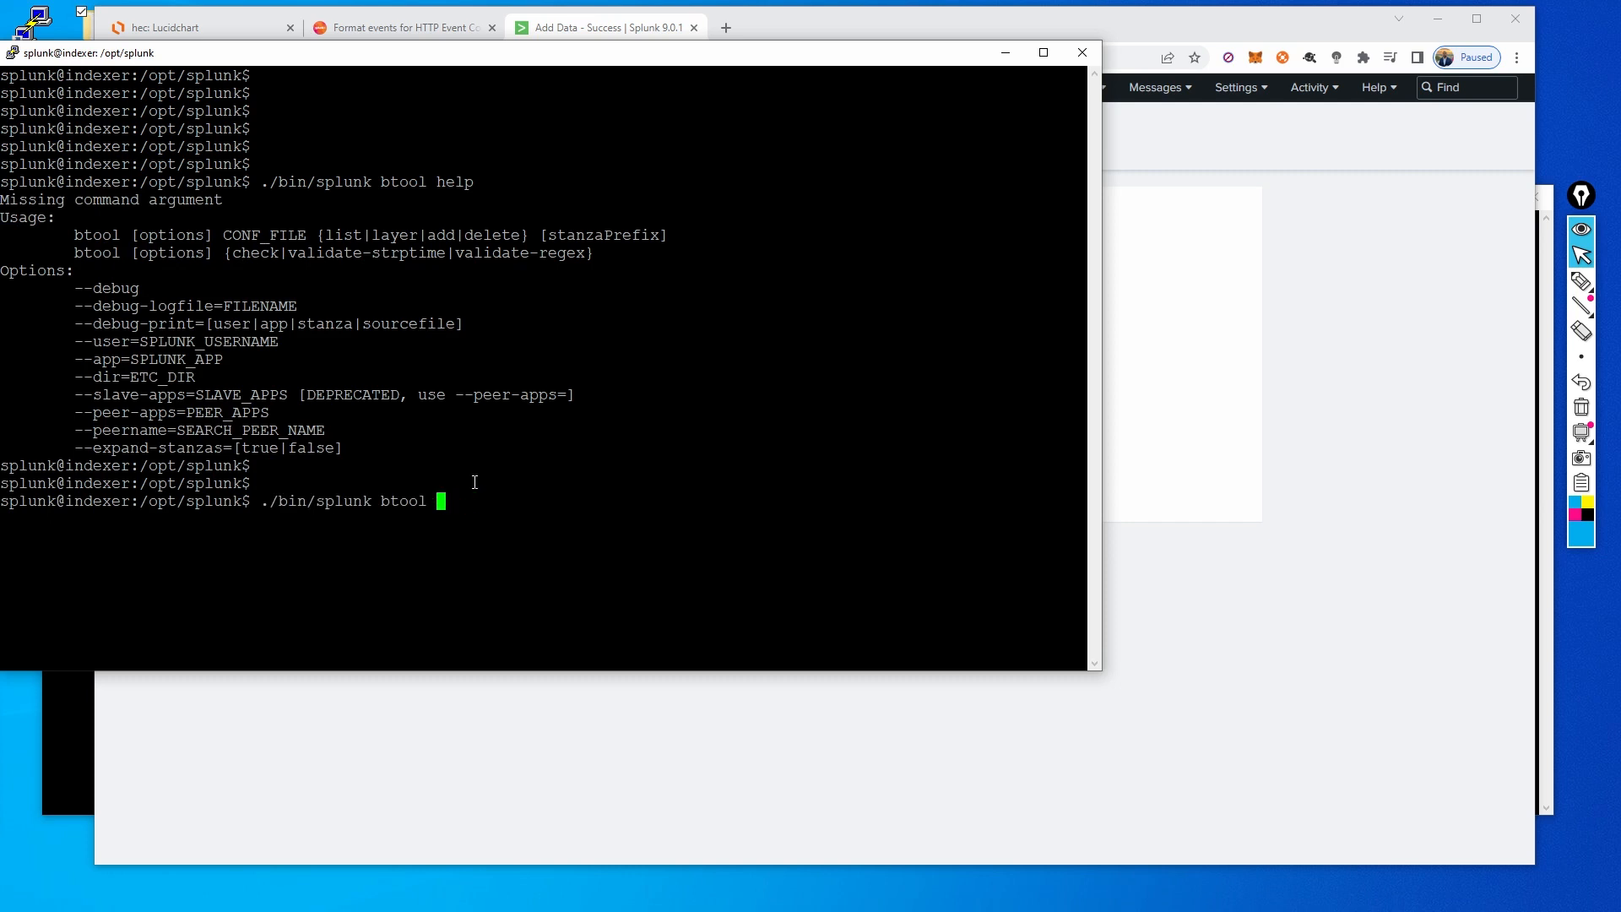
pyautogui.write('inputs')
pyautogui.write('list http --debug')
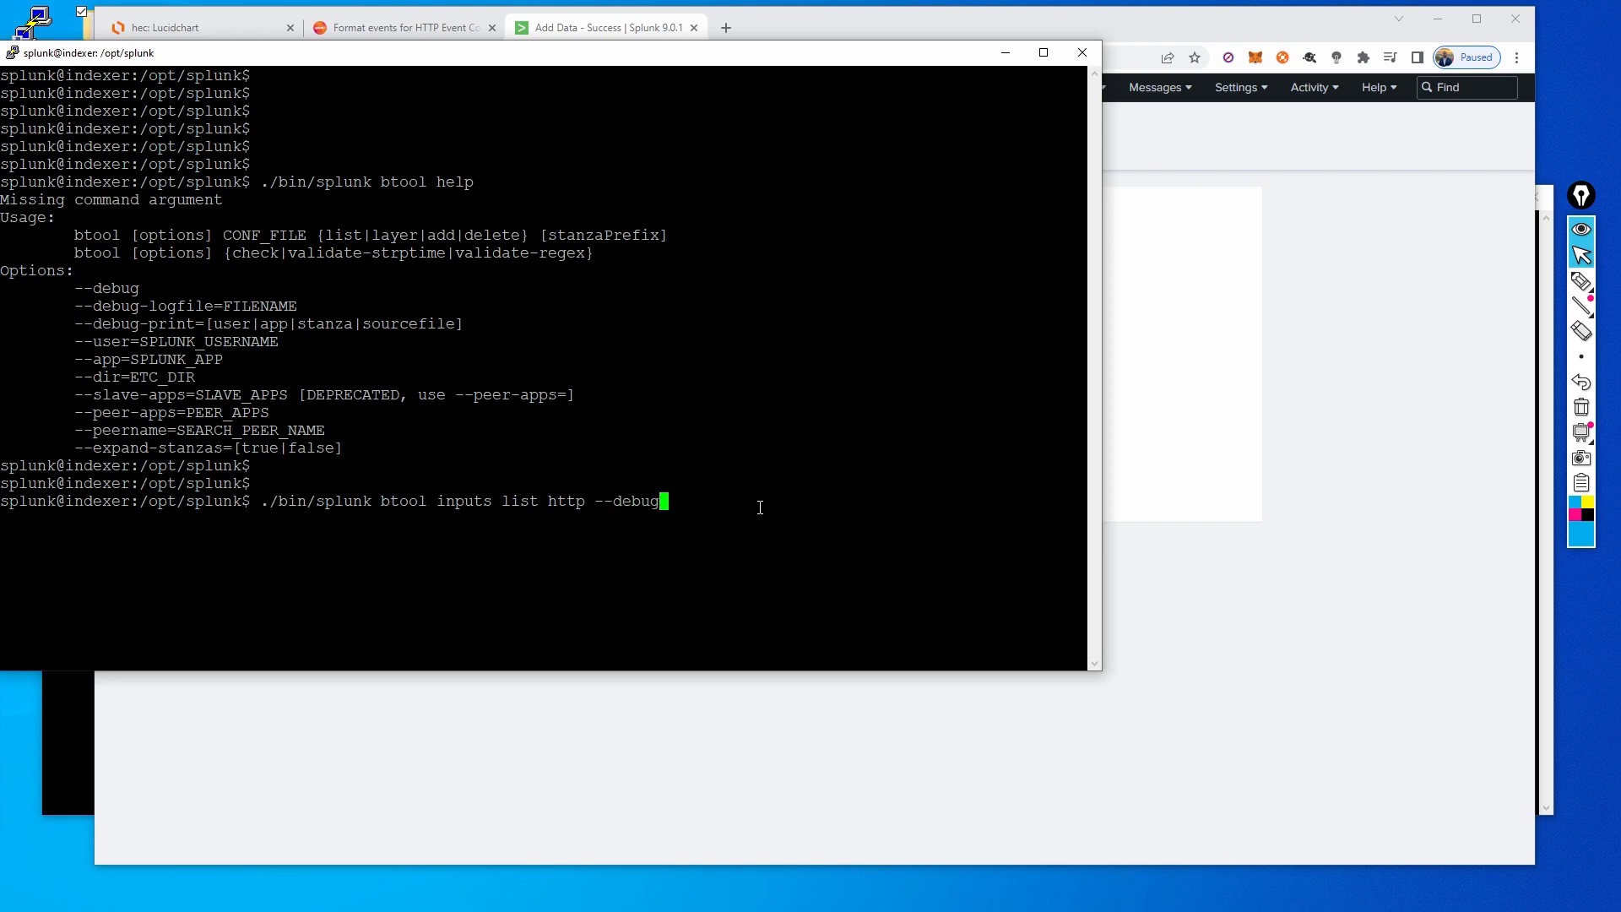
pyautogui.press('Return')
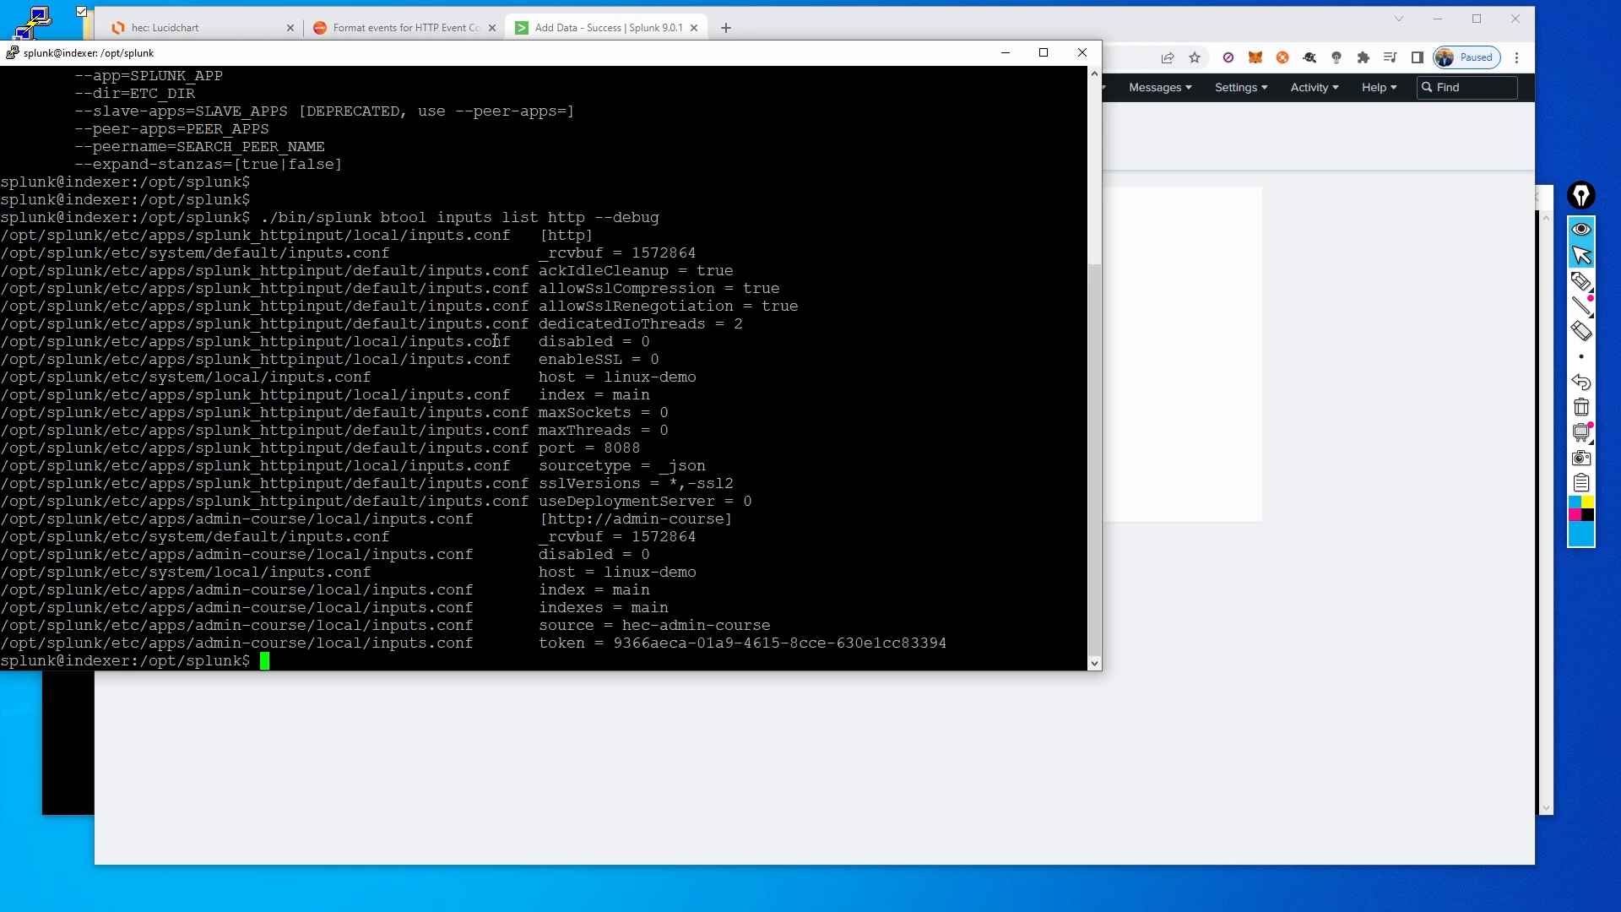
pyautogui.moveTo(541, 235); pyautogui.dragTo(594, 236)
pyautogui.click(515, 240)
# - Return to Splunk in the browser and open the HTTP Event Collector token list from the data inputs
pyautogui.click(1232, 131)
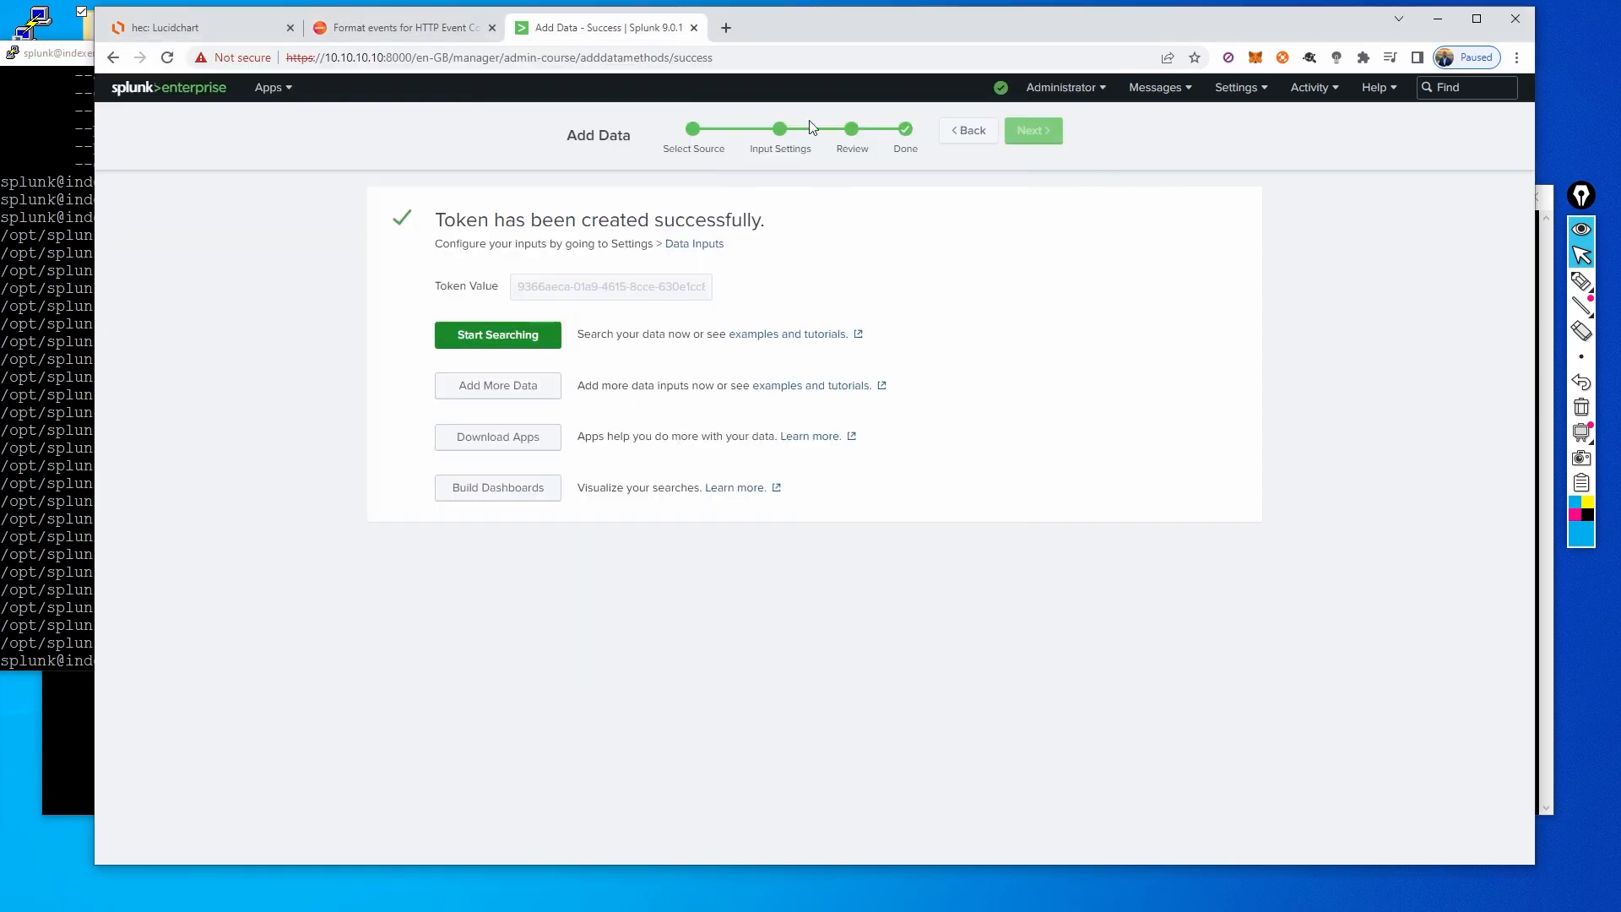
pyautogui.click(1264, 91)
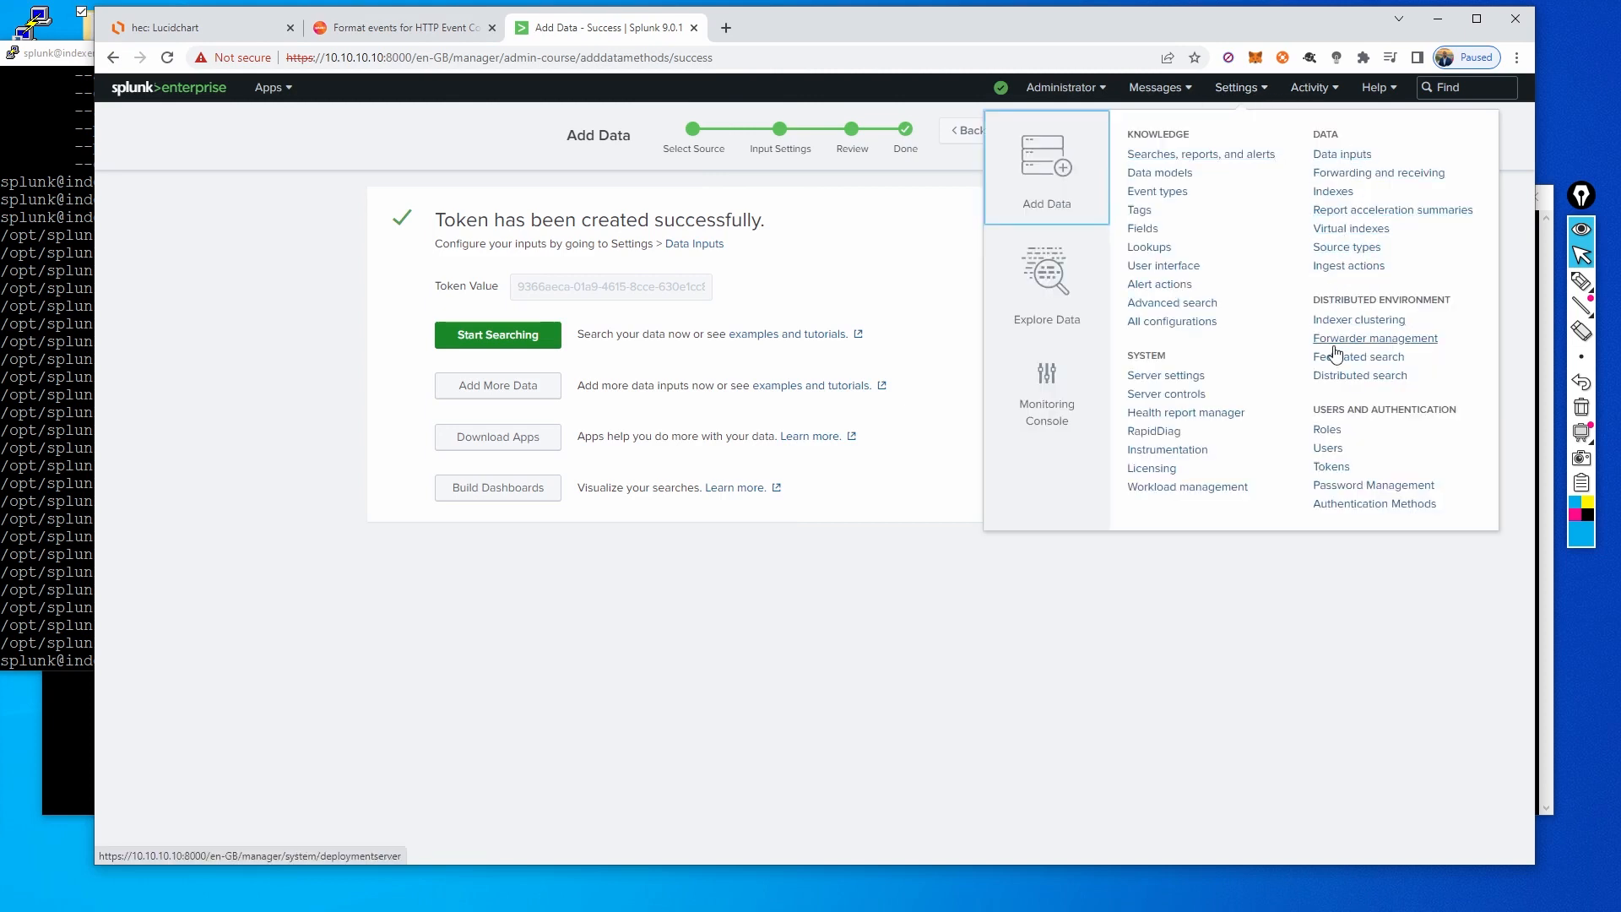
pyautogui.click(1340, 156)
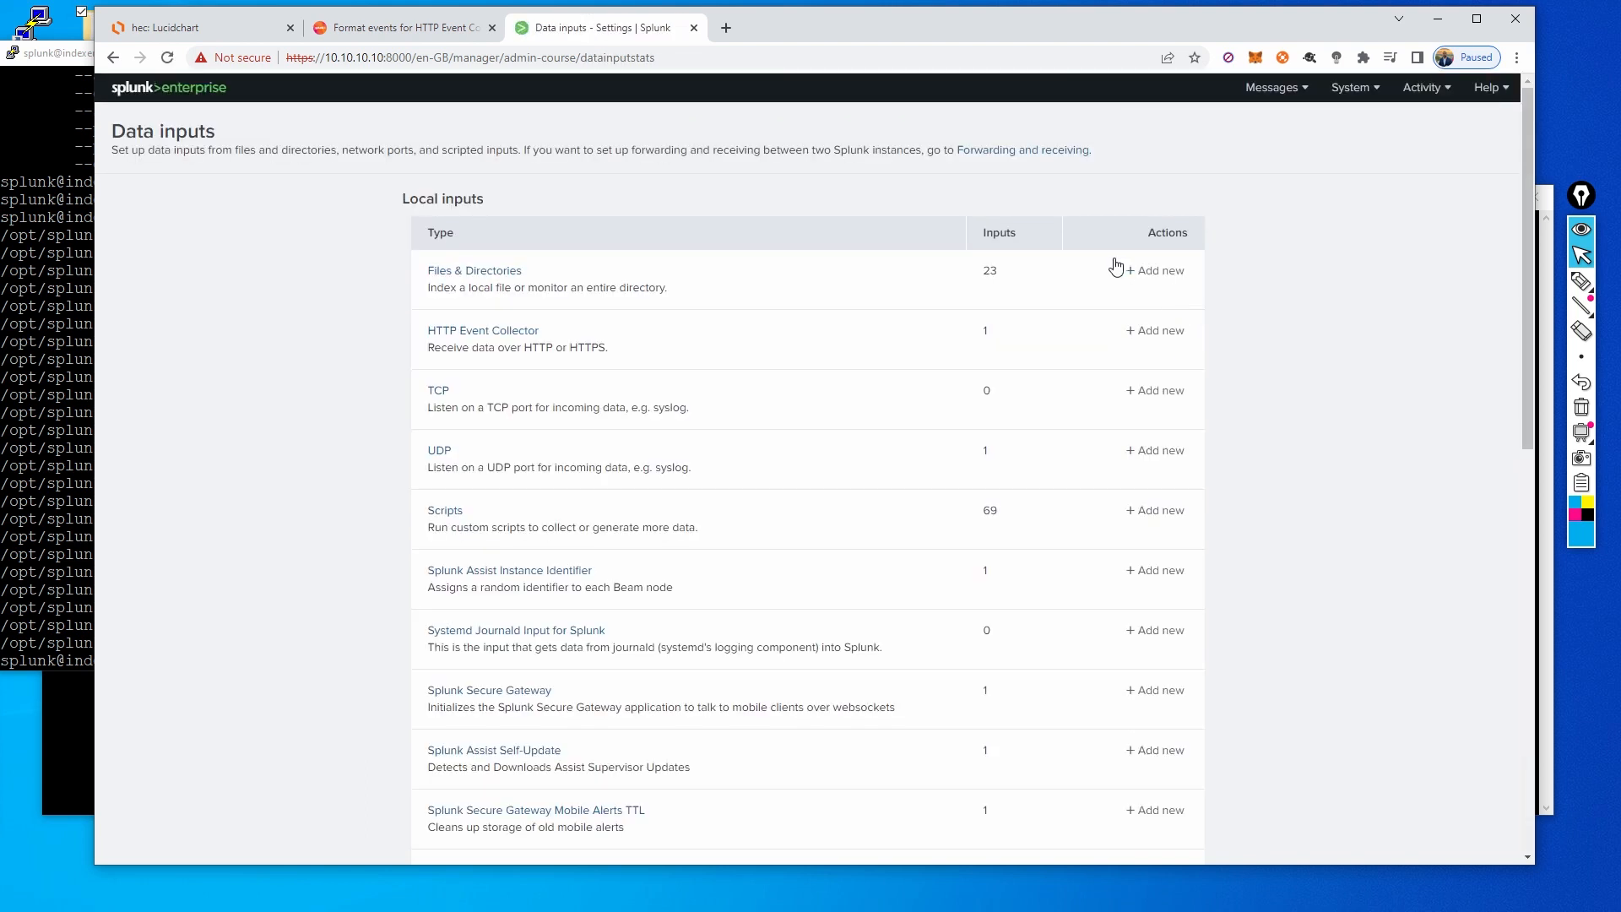
pyautogui.click(481, 332)
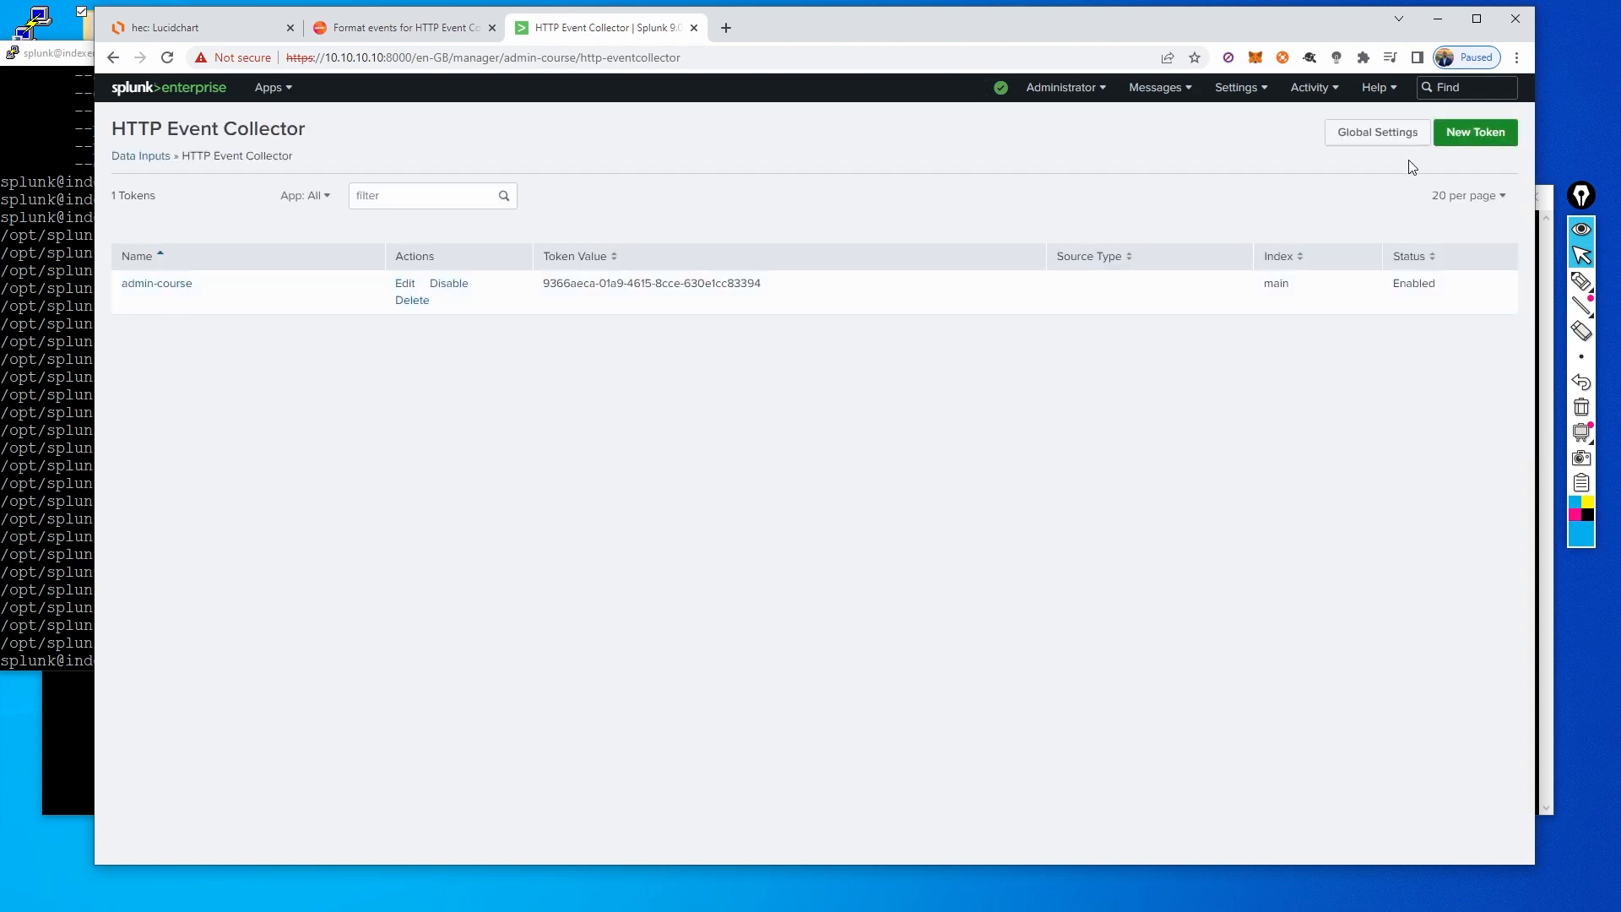
# - Open the HTTP Event Collector global settings, and open /opt/splunk/etc/apps/splunk_httpinput/local/inputs.conf in nano on the indexer's terminal
pyautogui.click(1377, 139)
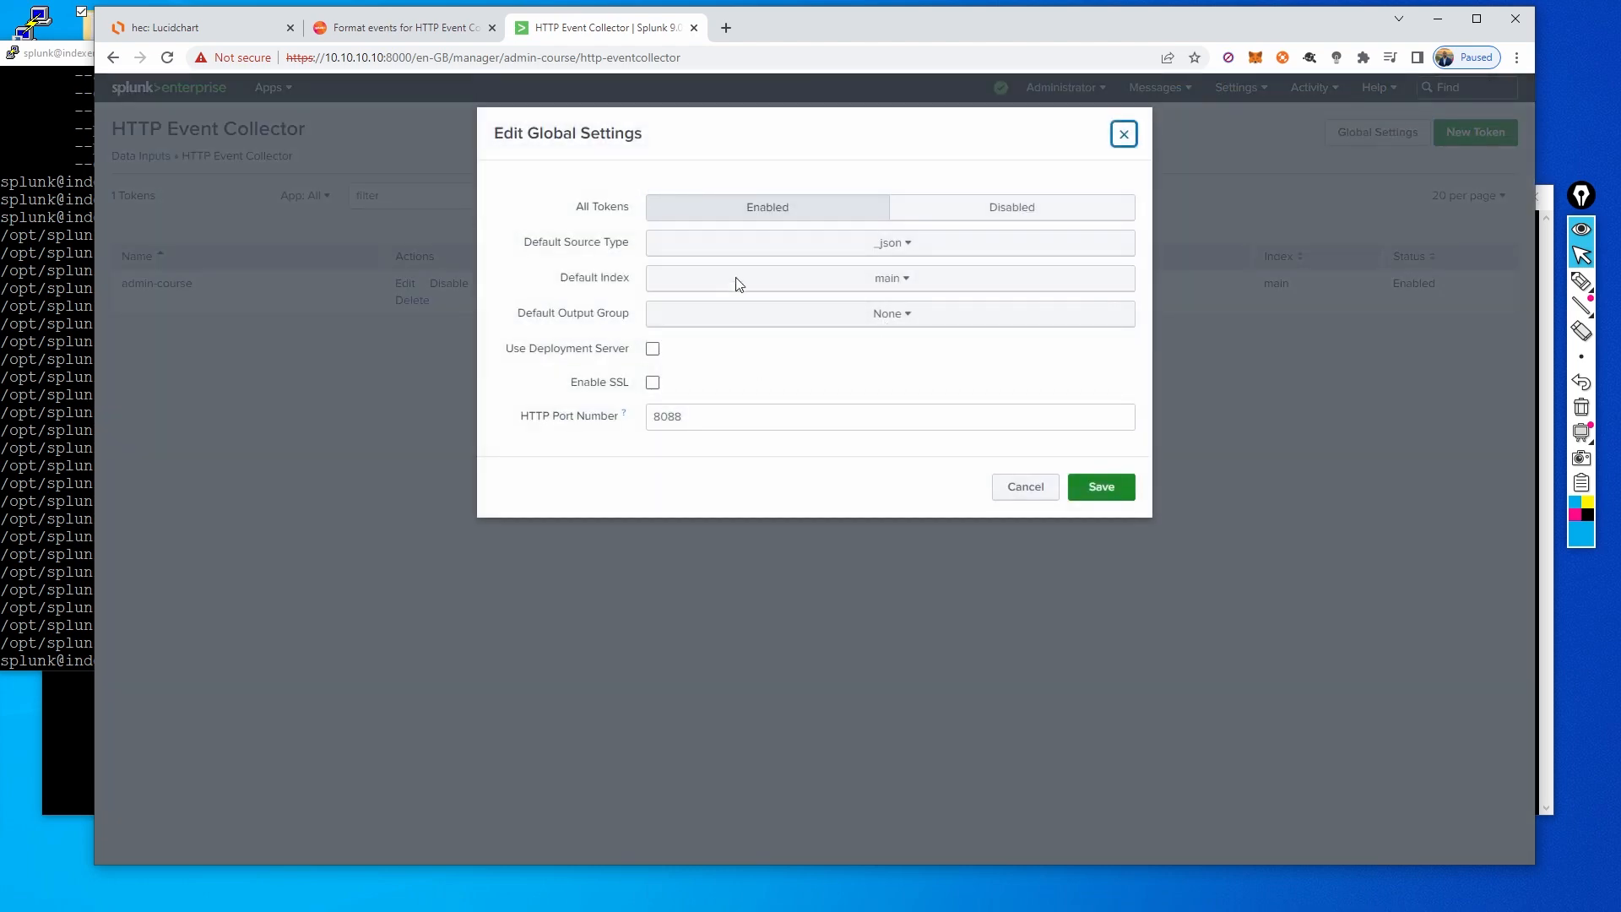
pyautogui.click(61, 341)
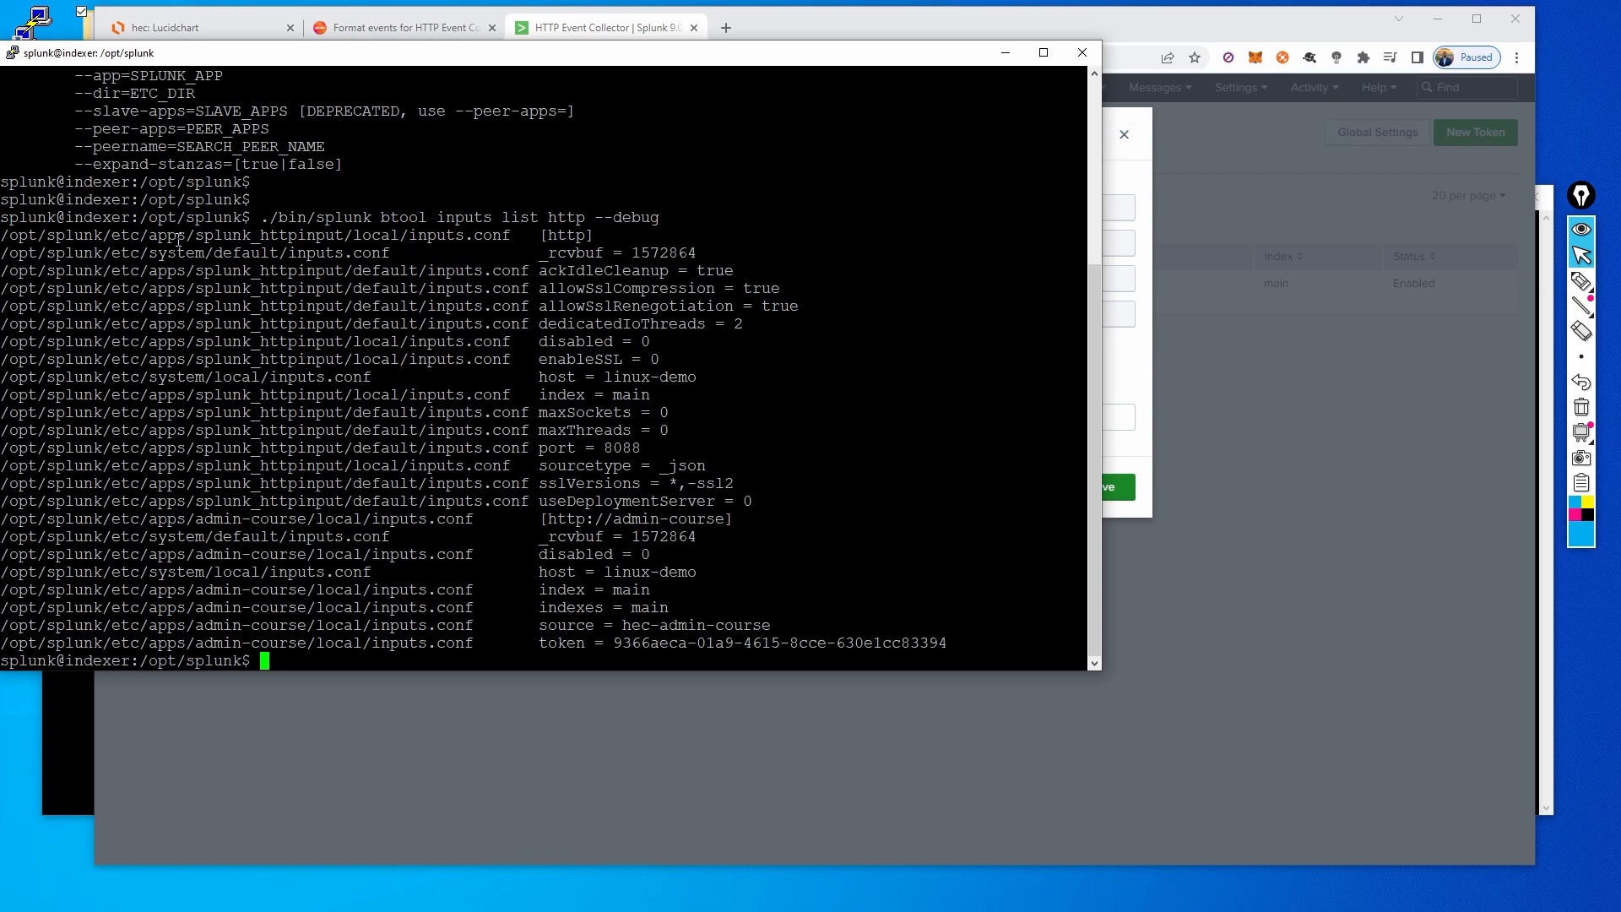
pyautogui.moveTo(2, 235); pyautogui.dragTo(506, 231)
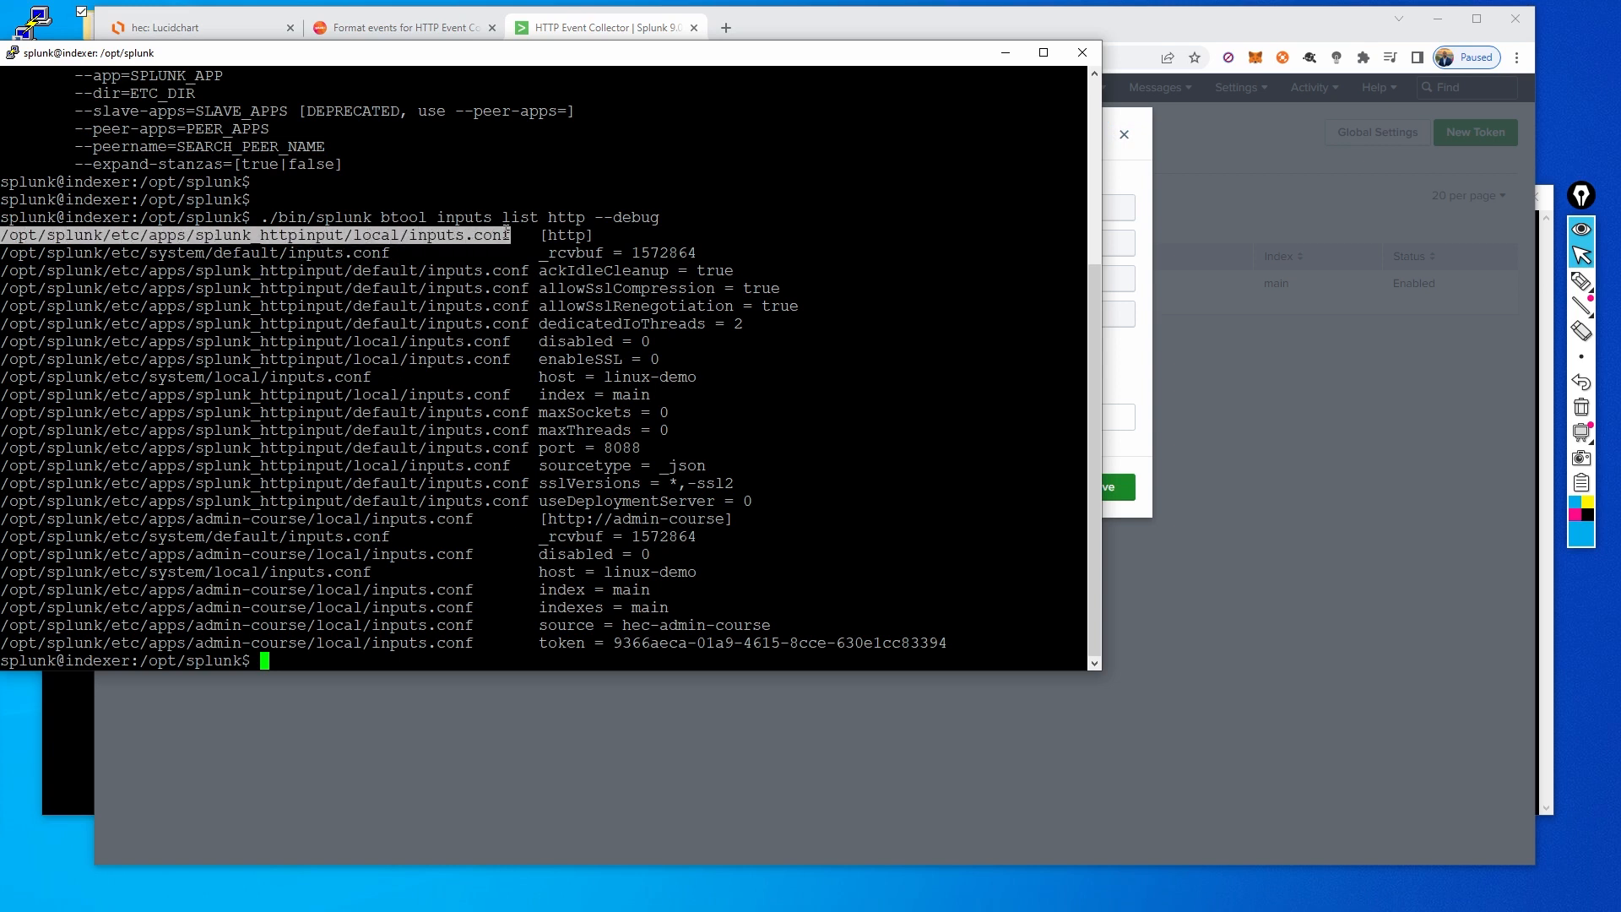
pyautogui.click(771, 455)
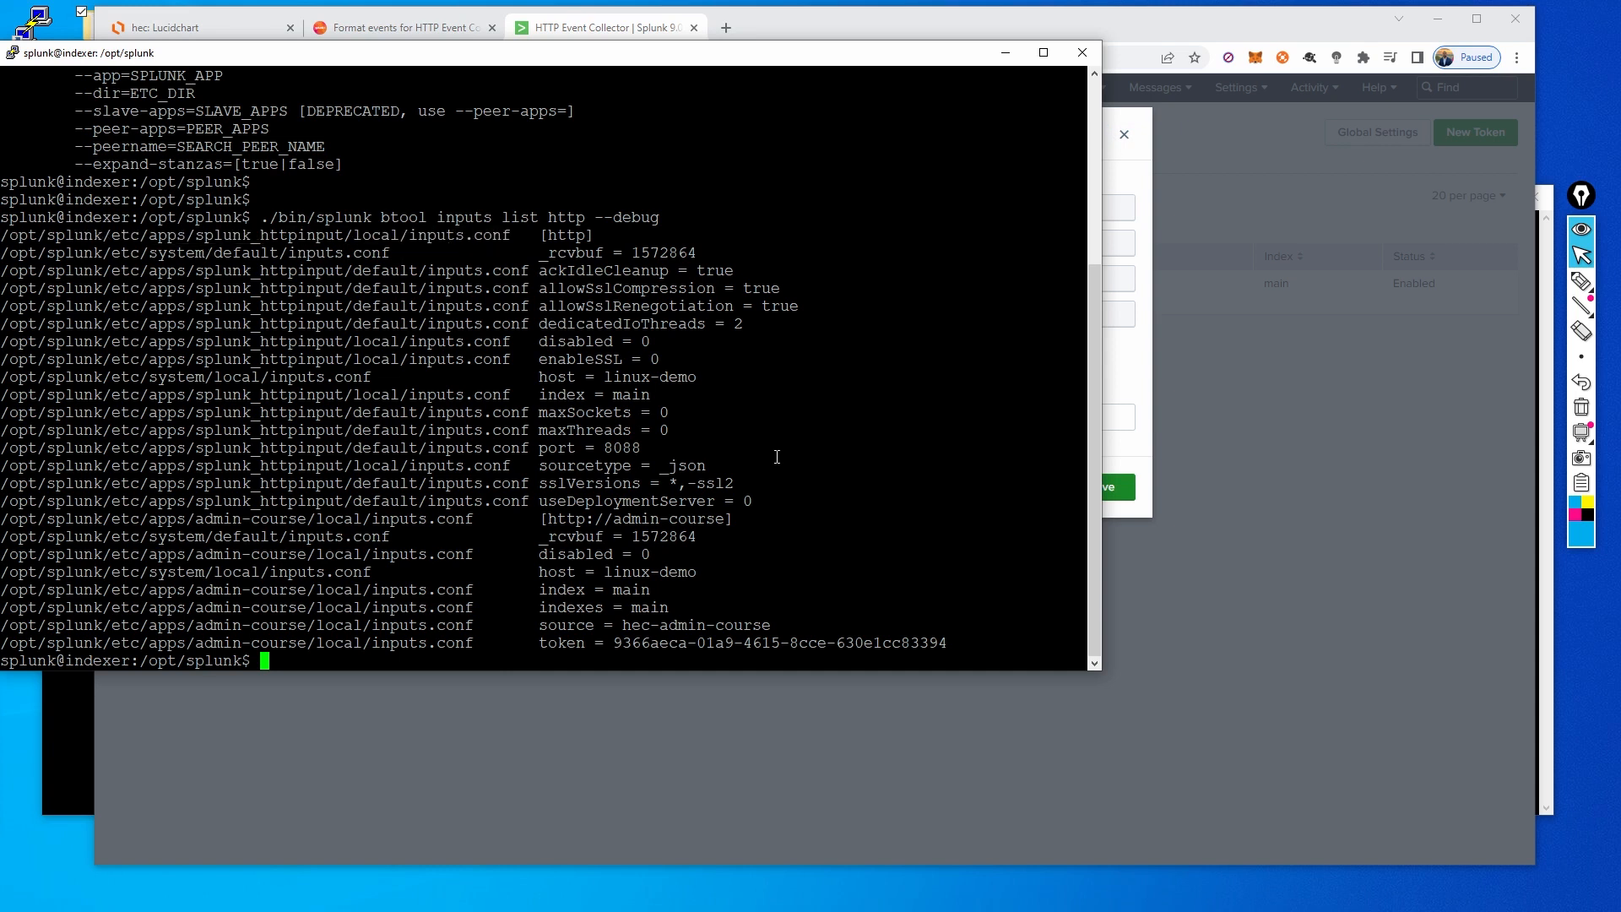
pyautogui.write('nano')
pyautogui.rightClick(839, 438)
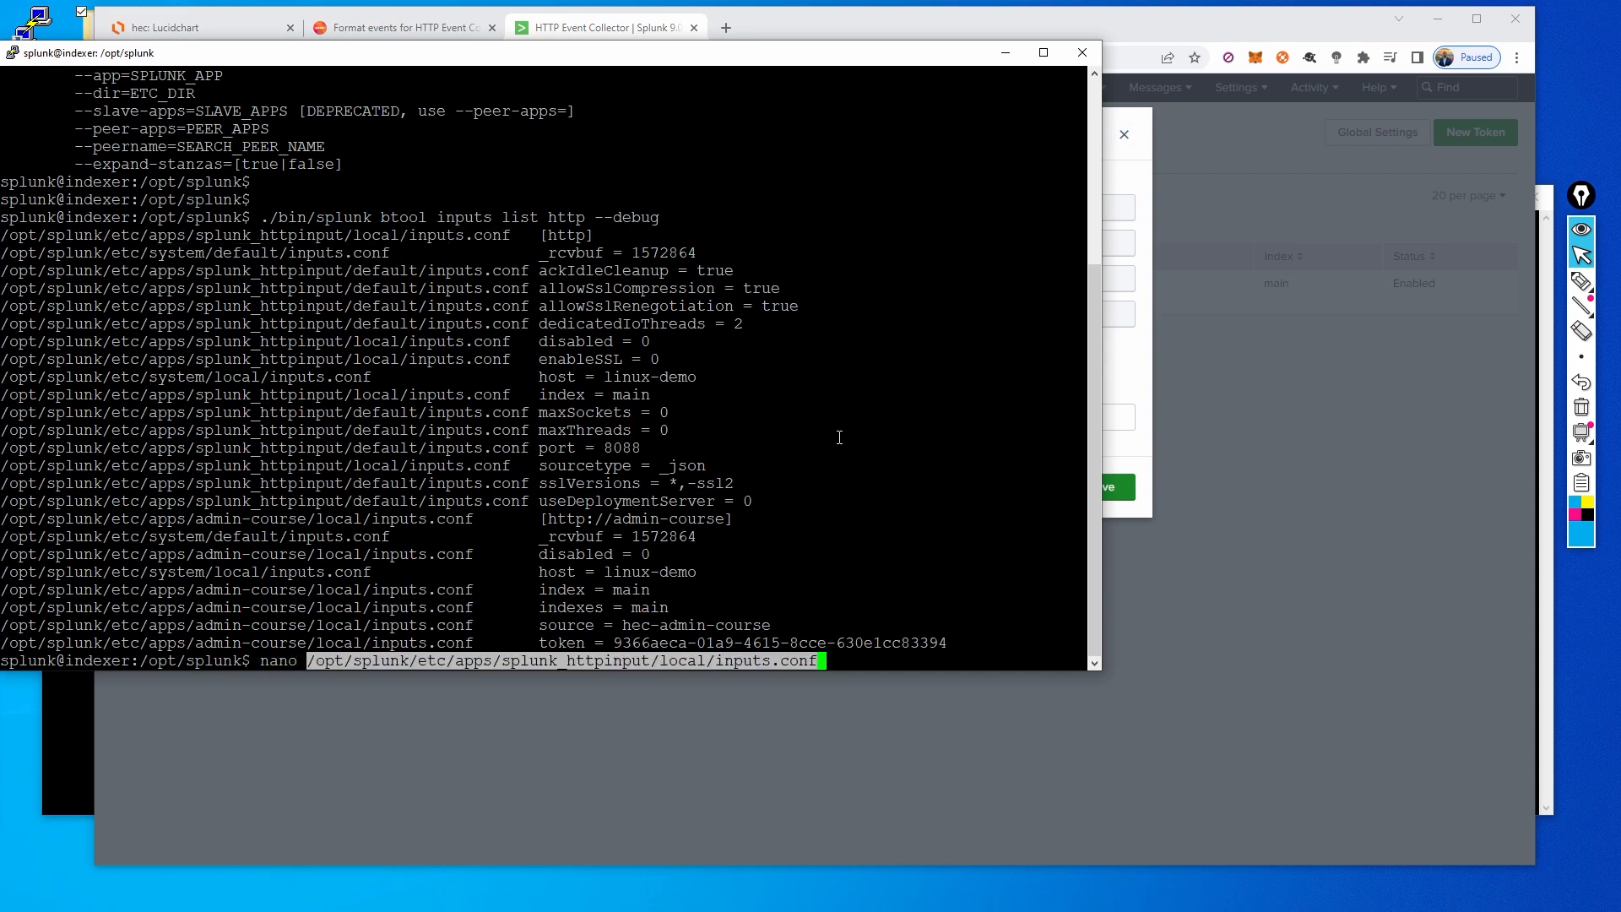
pyautogui.press('Return')
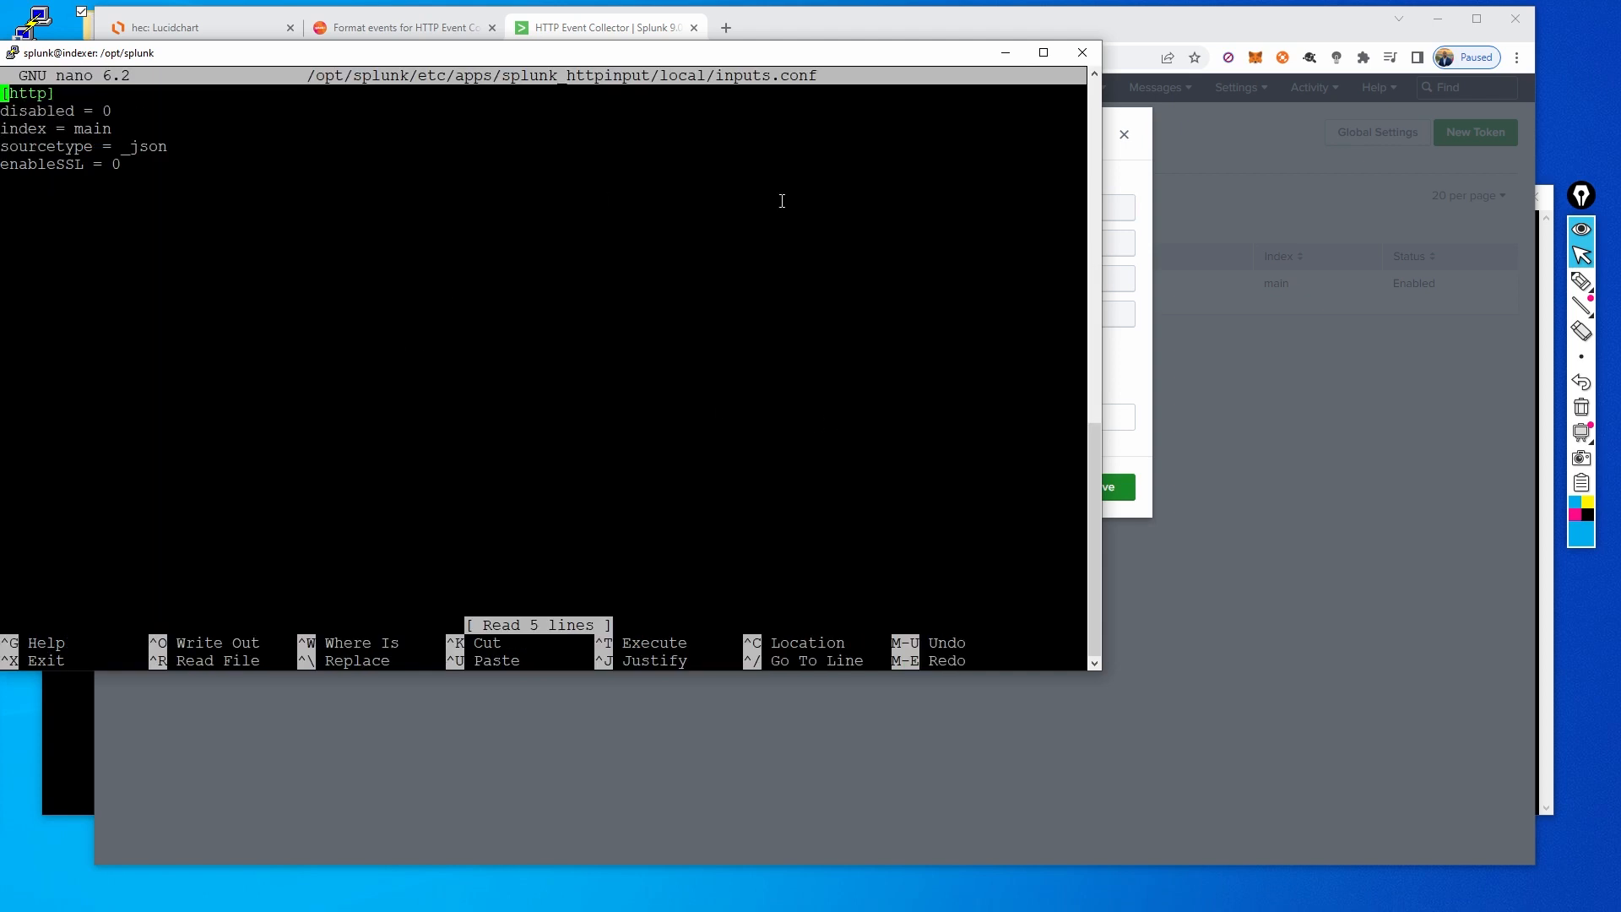
# - Compare the [http] stanza's disabled, index, sourcetype and enableSSL lines with the global settings in Splunk, and exit nano
pyautogui.click(1113, 206)
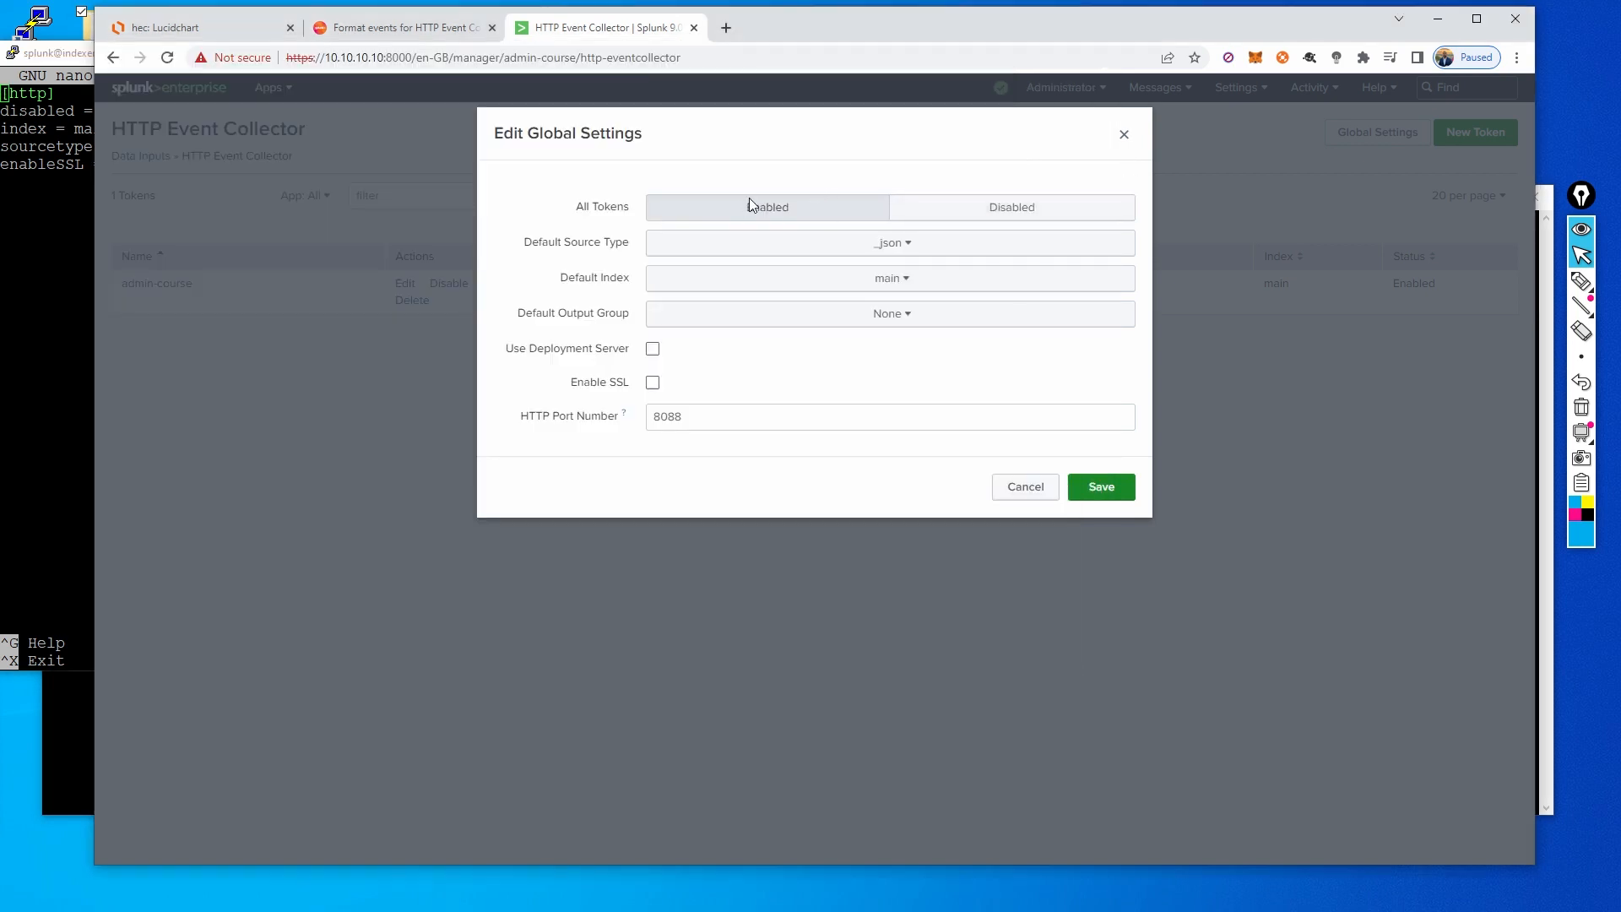
pyautogui.click(75, 132)
pyautogui.moveTo(73, 132); pyautogui.dragTo(169, 148)
pyautogui.click(118, 131)
pyautogui.tripleClick(162, 149)
pyautogui.click(104, 169)
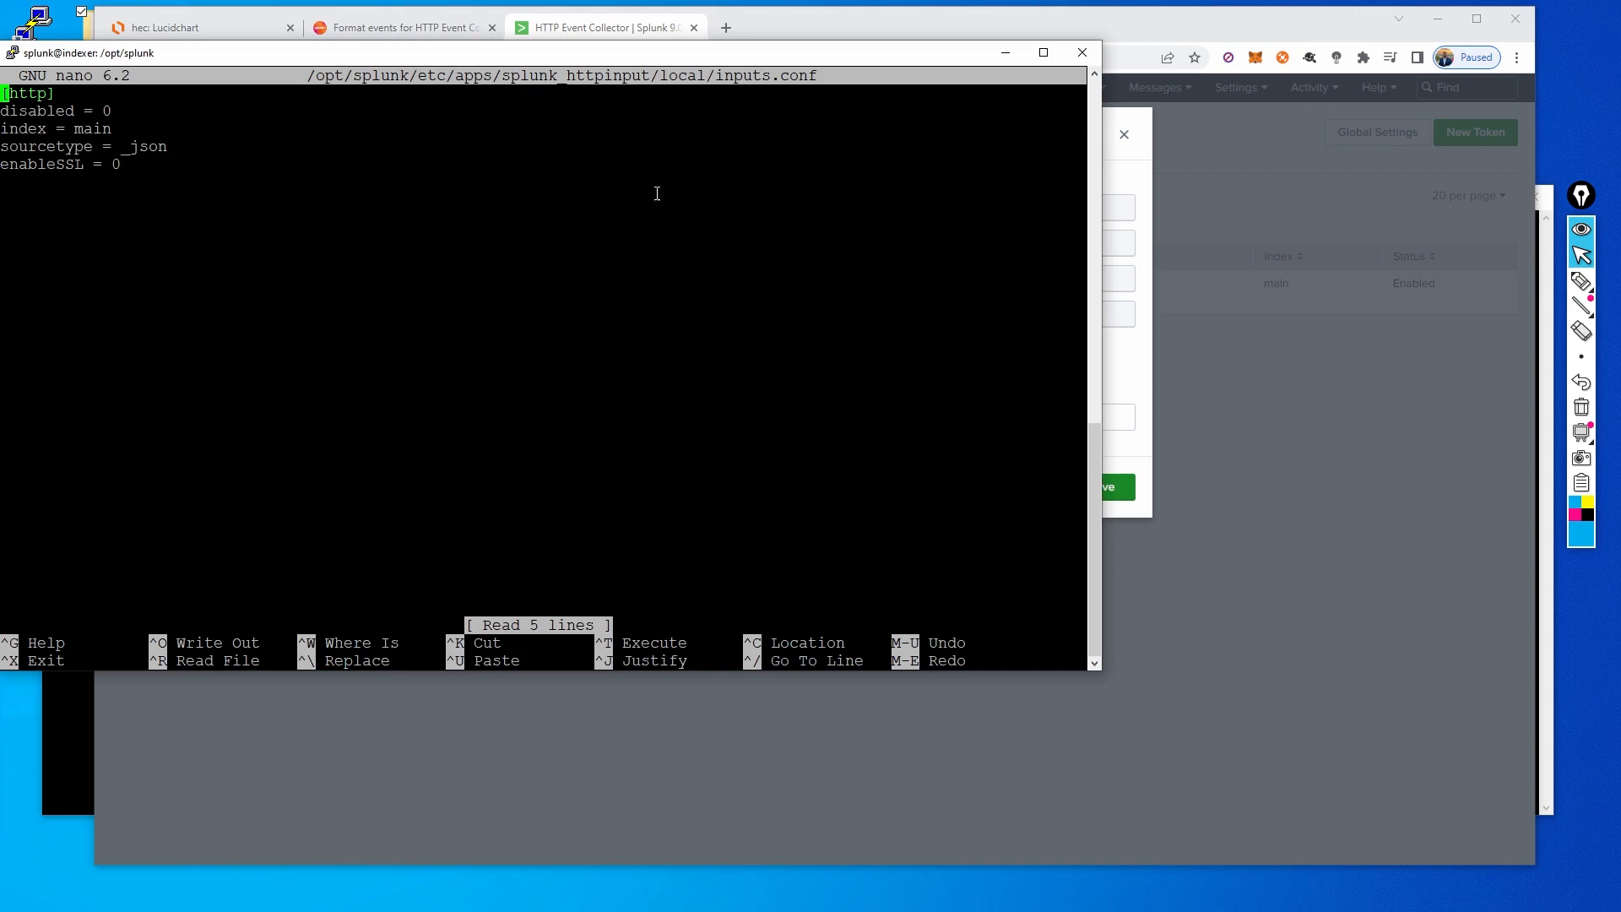
pyautogui.click(1120, 183)
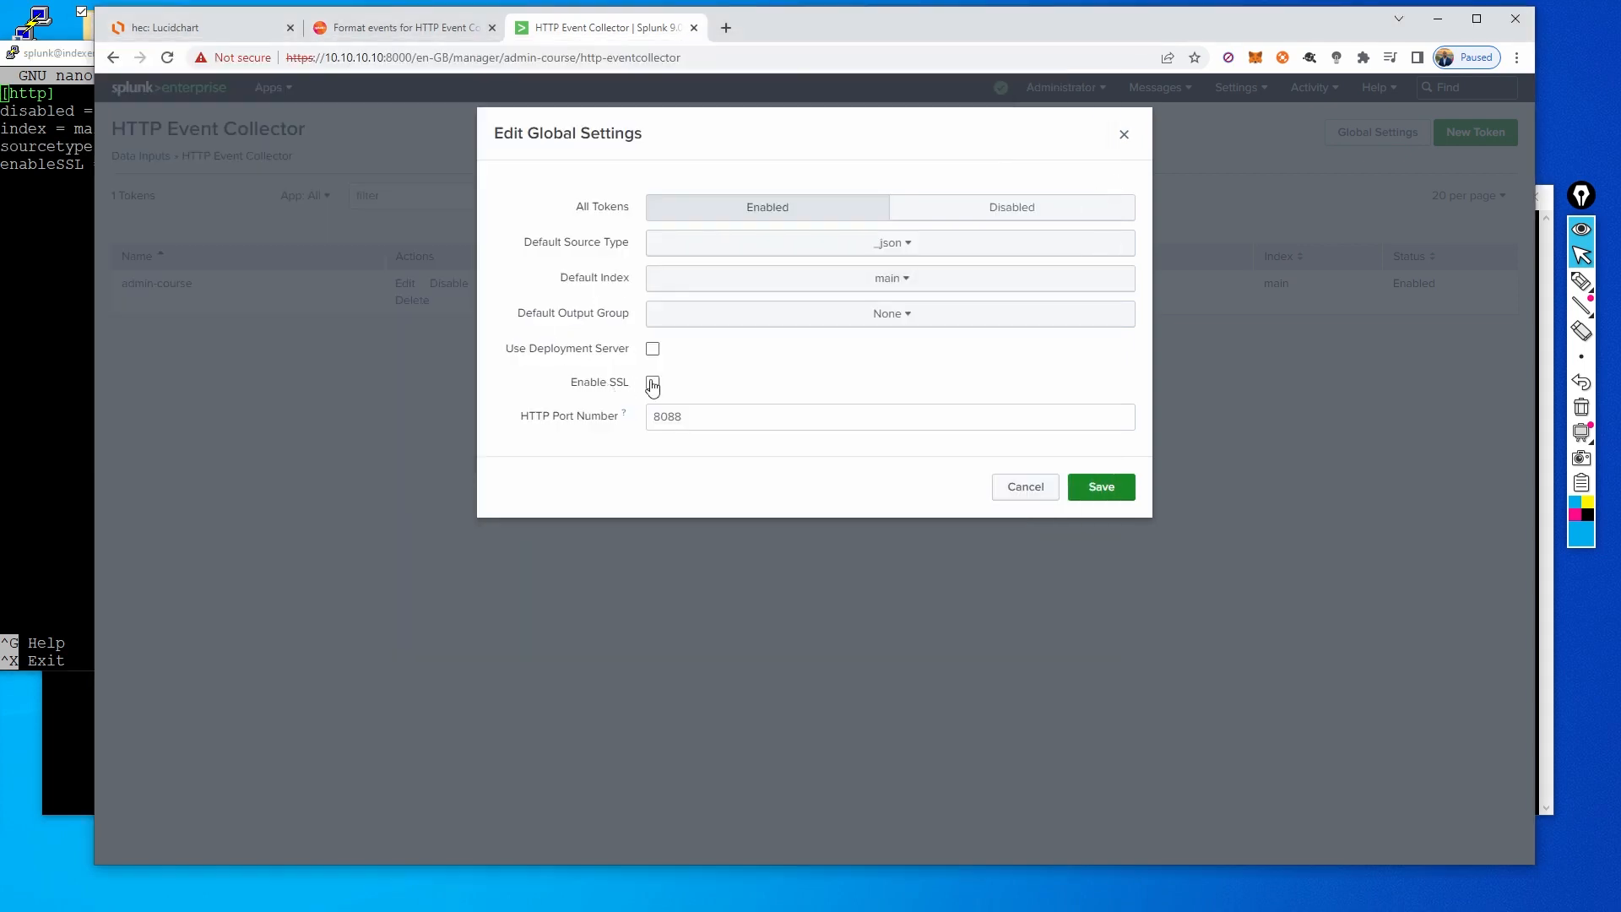
pyautogui.click(70, 267)
pyautogui.hotkey('ctrl', 'x')
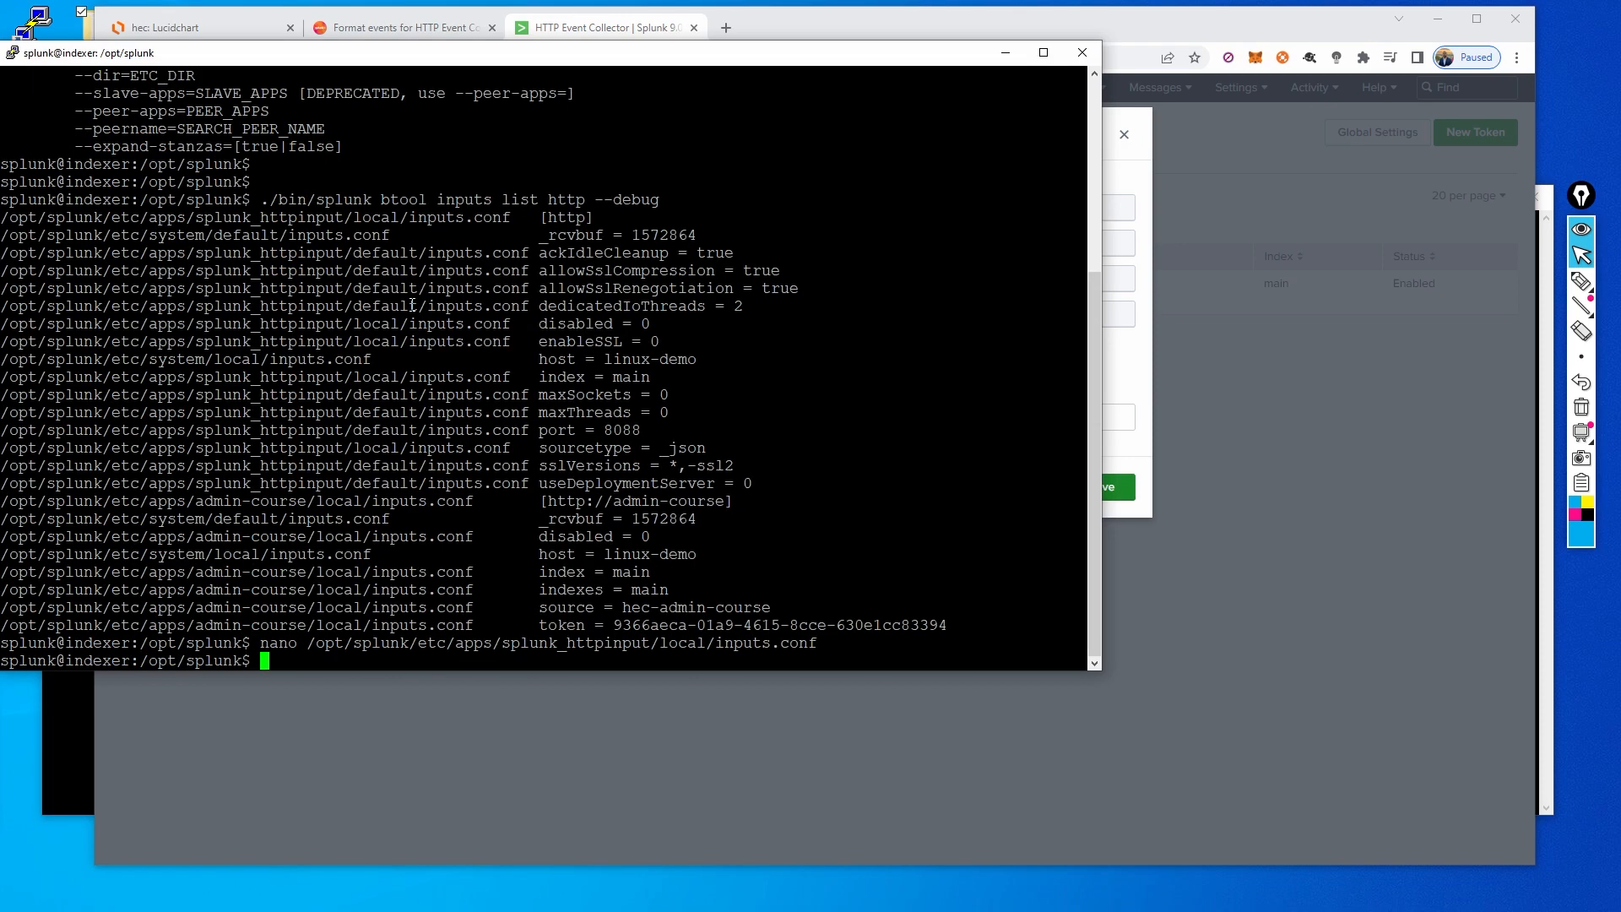
pyautogui.press('Return')
pyautogui.press('Return')
pyautogui.press('Return')
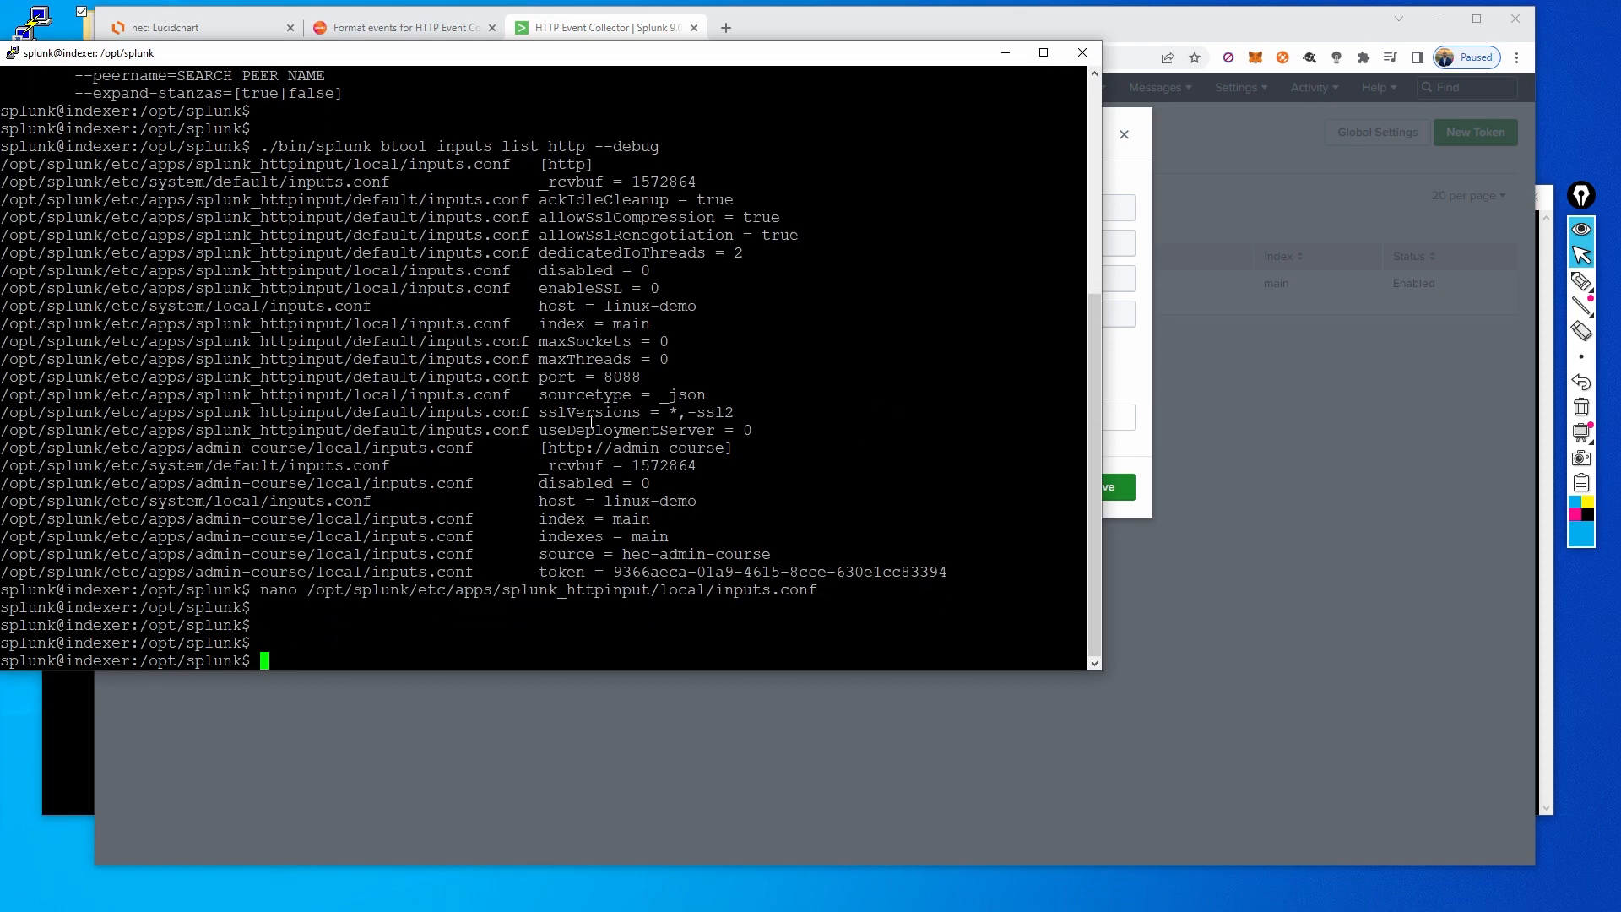
# - Return to Splunk, close the global settings without saving and open the admin-course token for editing
pyautogui.click(1131, 390)
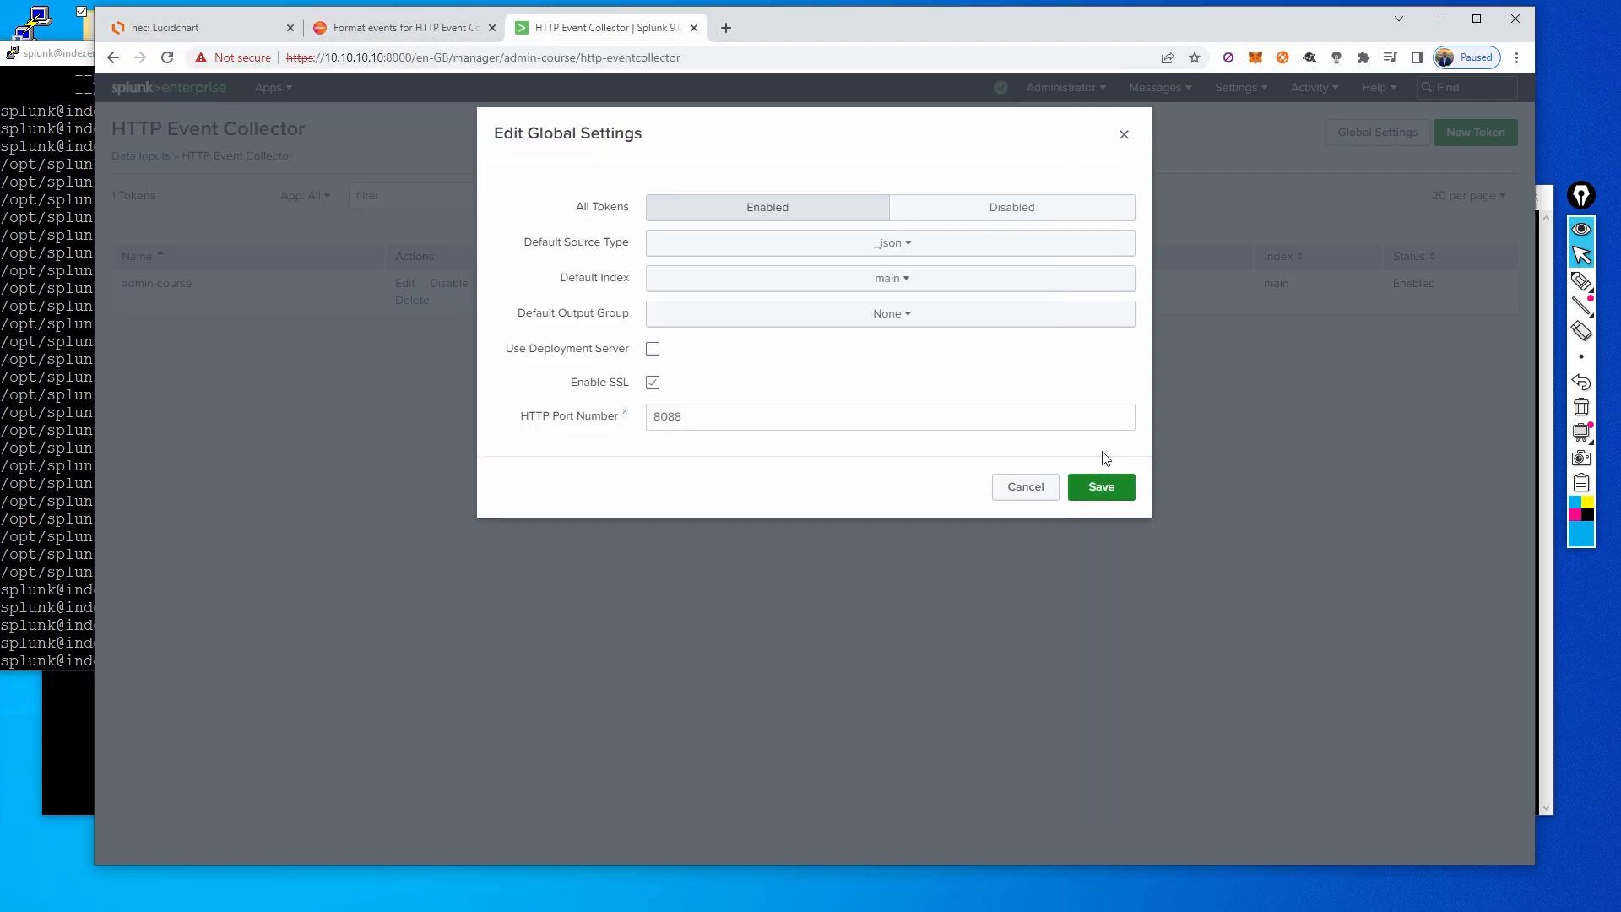
pyautogui.click(1043, 483)
pyautogui.click(176, 284)
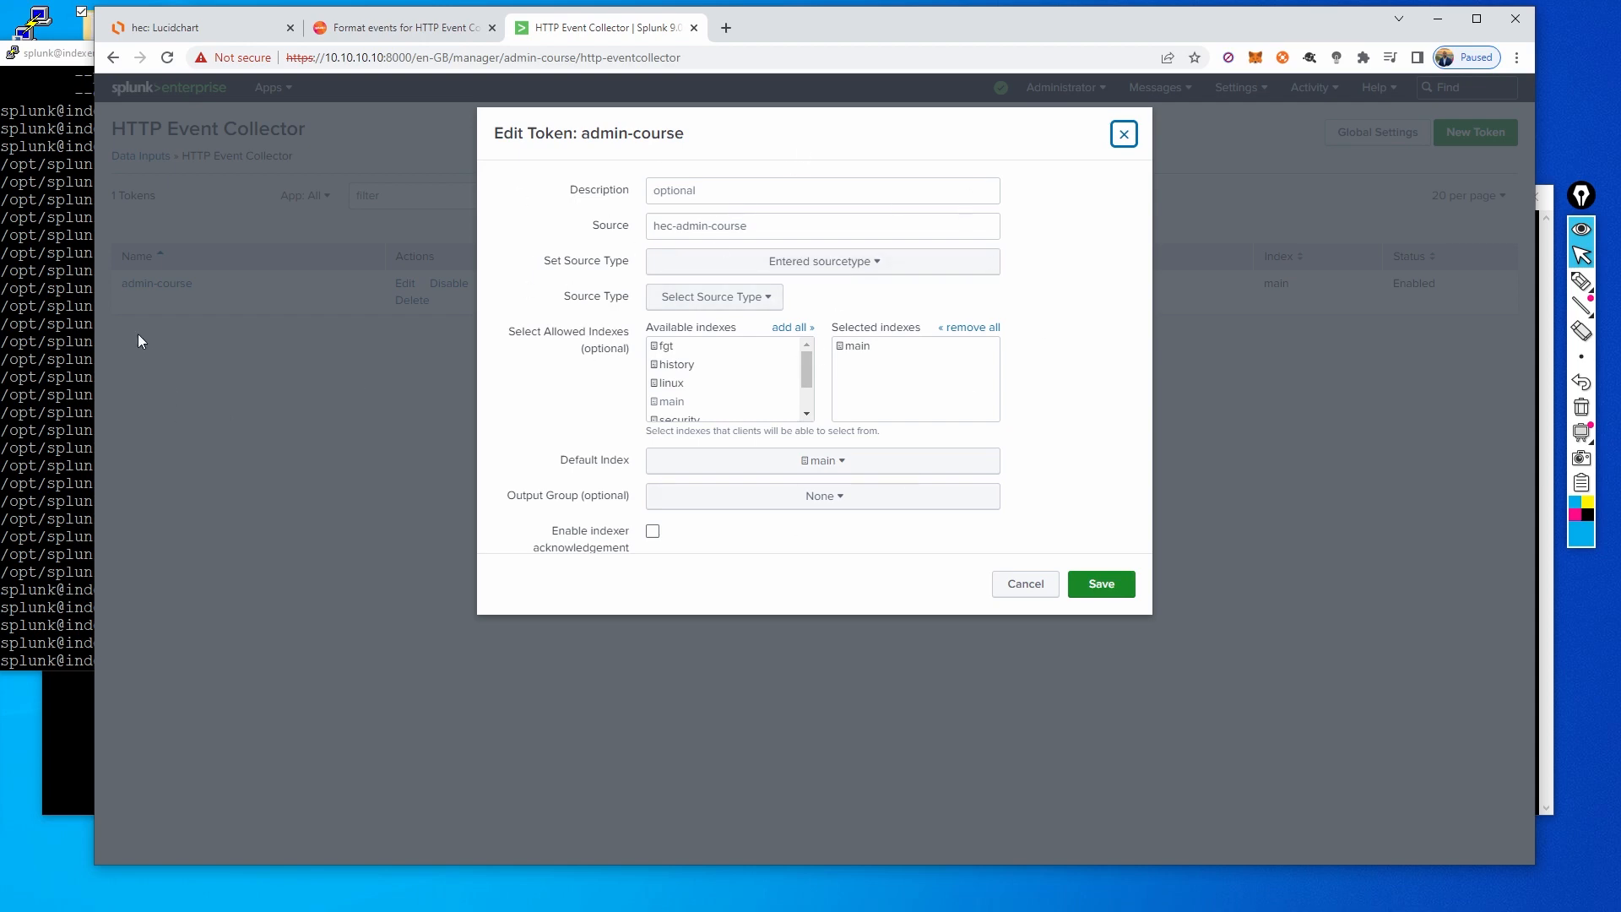
pyautogui.click(30, 340)
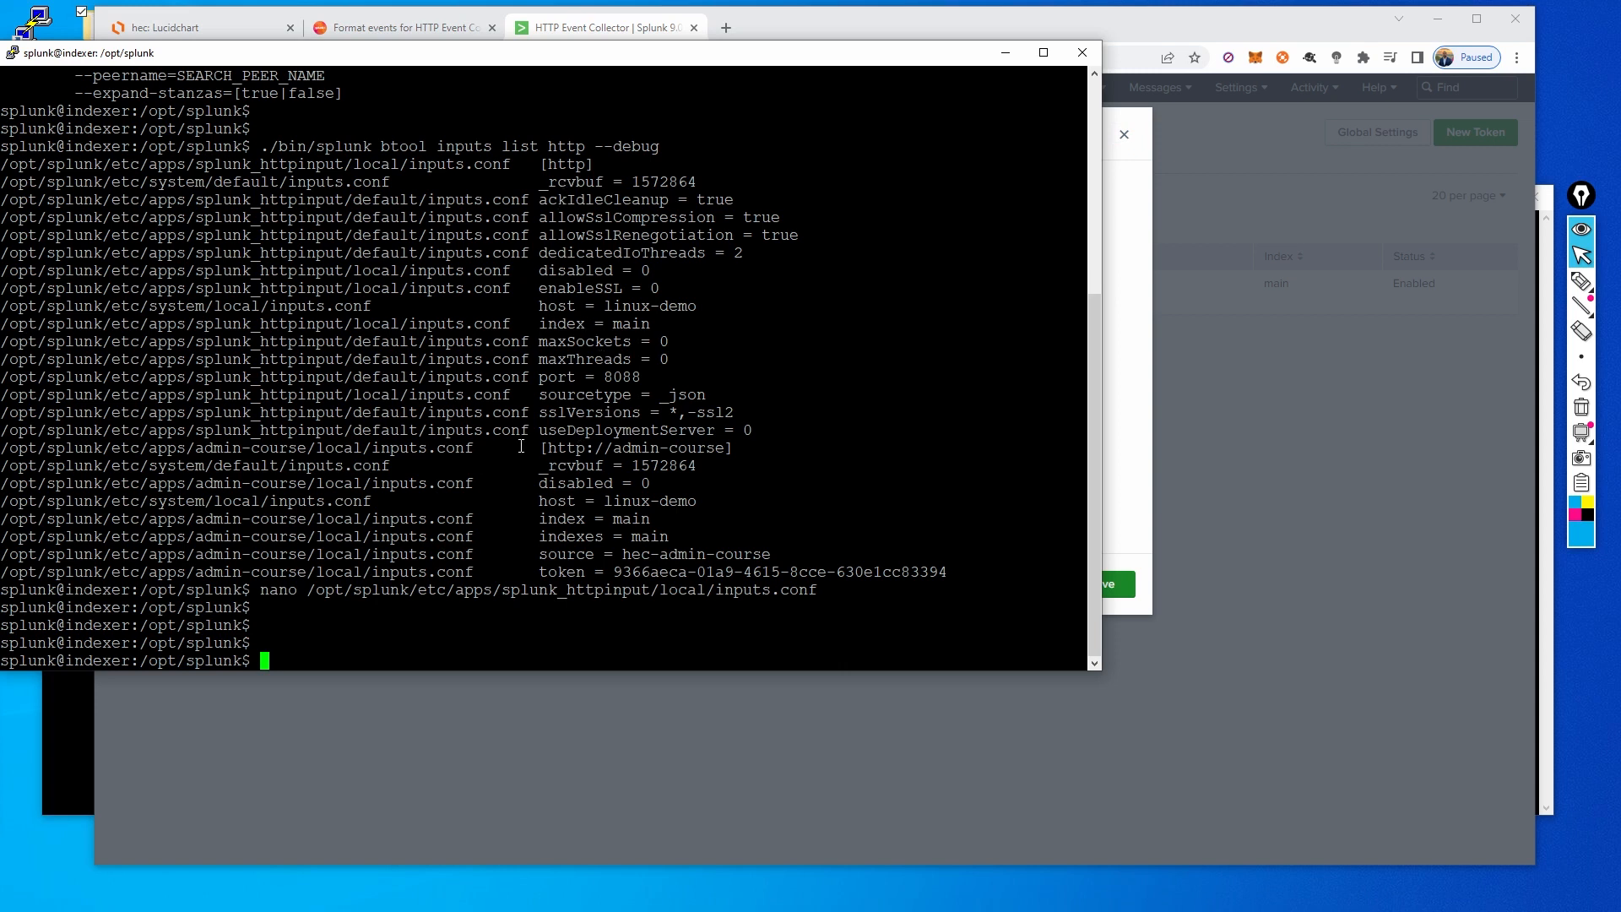
pyautogui.moveTo(542, 448); pyautogui.dragTo(736, 451)
pyautogui.click(736, 451)
pyautogui.moveTo(7, 445); pyautogui.dragTo(469, 450)
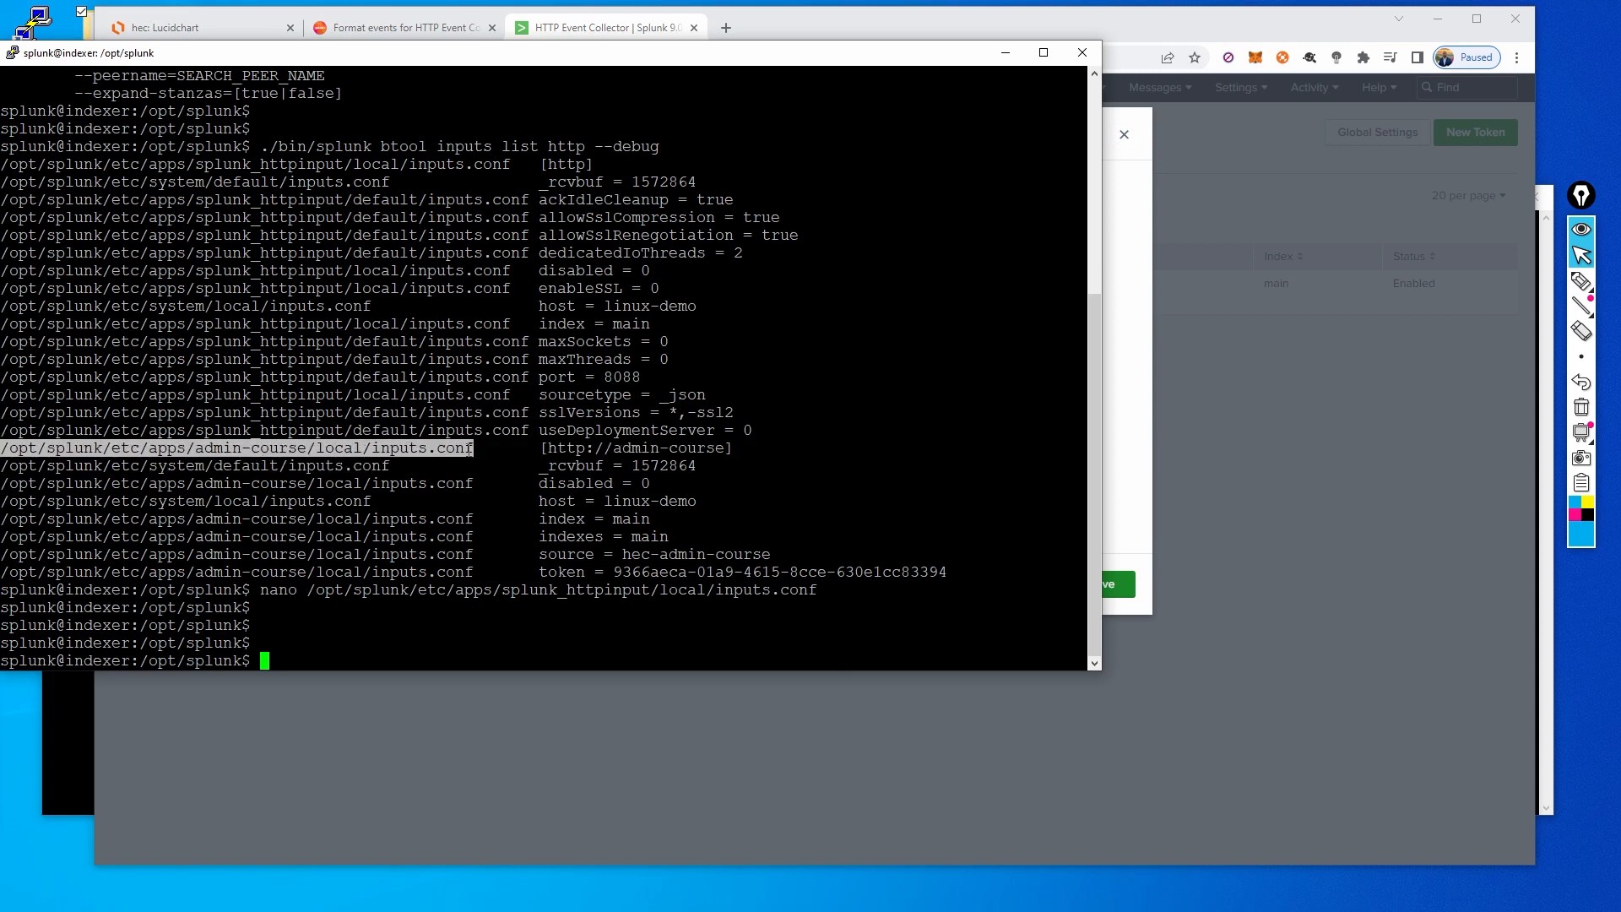
pyautogui.click(524, 530)
pyautogui.write('nano')
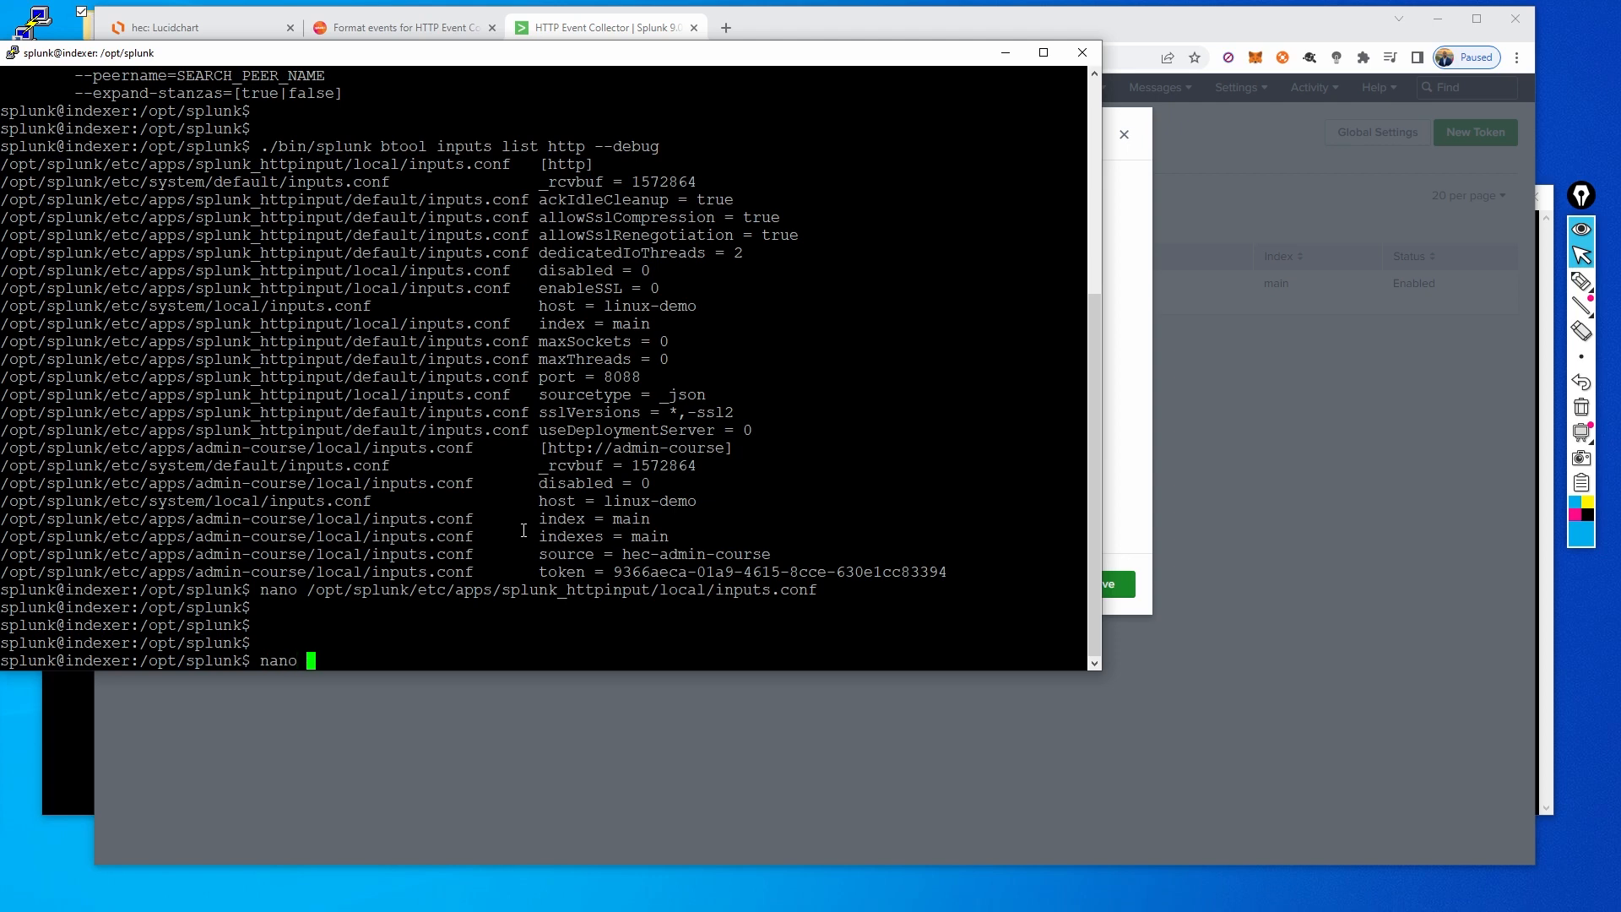
pyautogui.rightClick(728, 494)
pyautogui.press('Return')
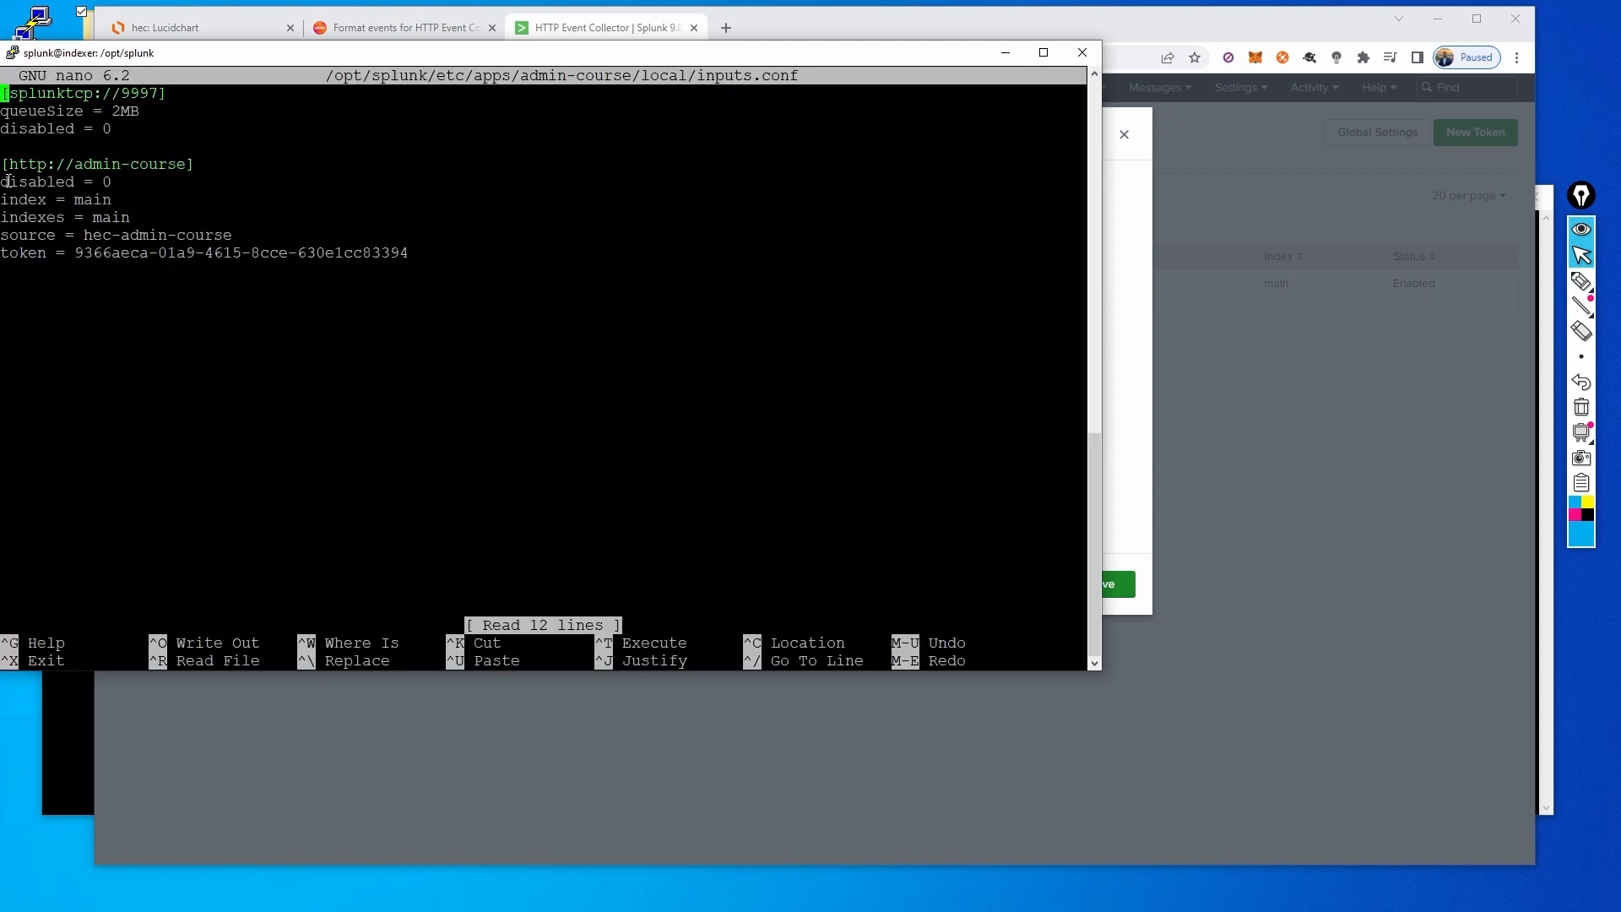
pyautogui.moveTo(3, 164); pyautogui.dragTo(413, 257)
pyautogui.click(414, 257)
pyautogui.moveTo(36, 180); pyautogui.dragTo(228, 235)
pyautogui.click(109, 181)
pyautogui.click(111, 202)
pyautogui.click(137, 221)
pyautogui.click(228, 236)
pyautogui.click(1127, 317)
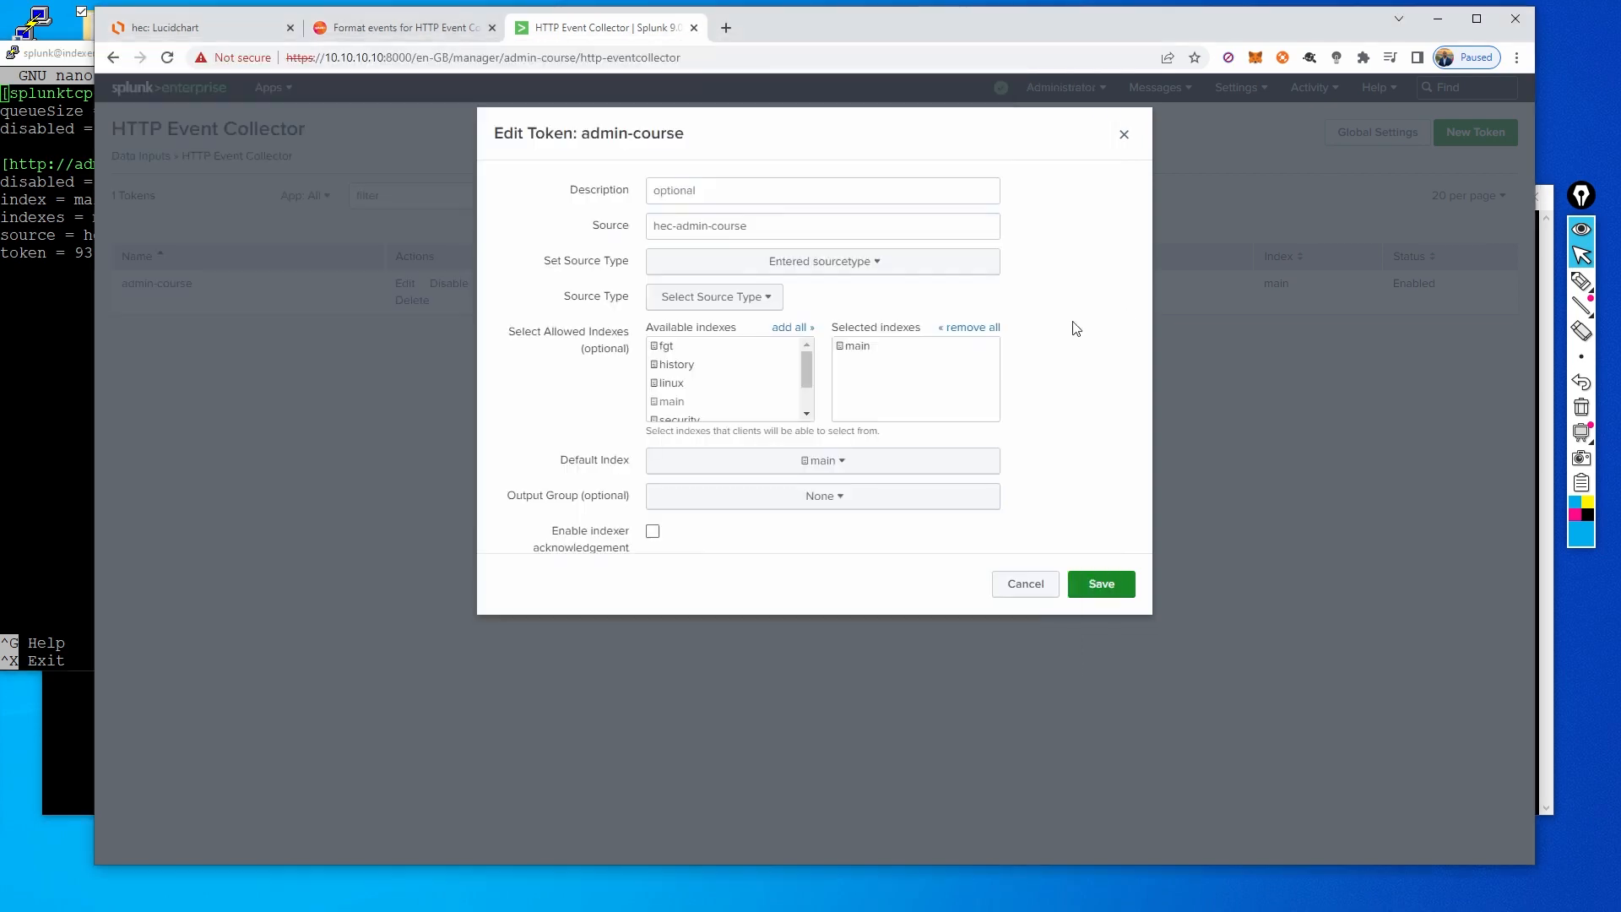
pyautogui.moveTo(735, 230); pyautogui.dragTo(635, 236)
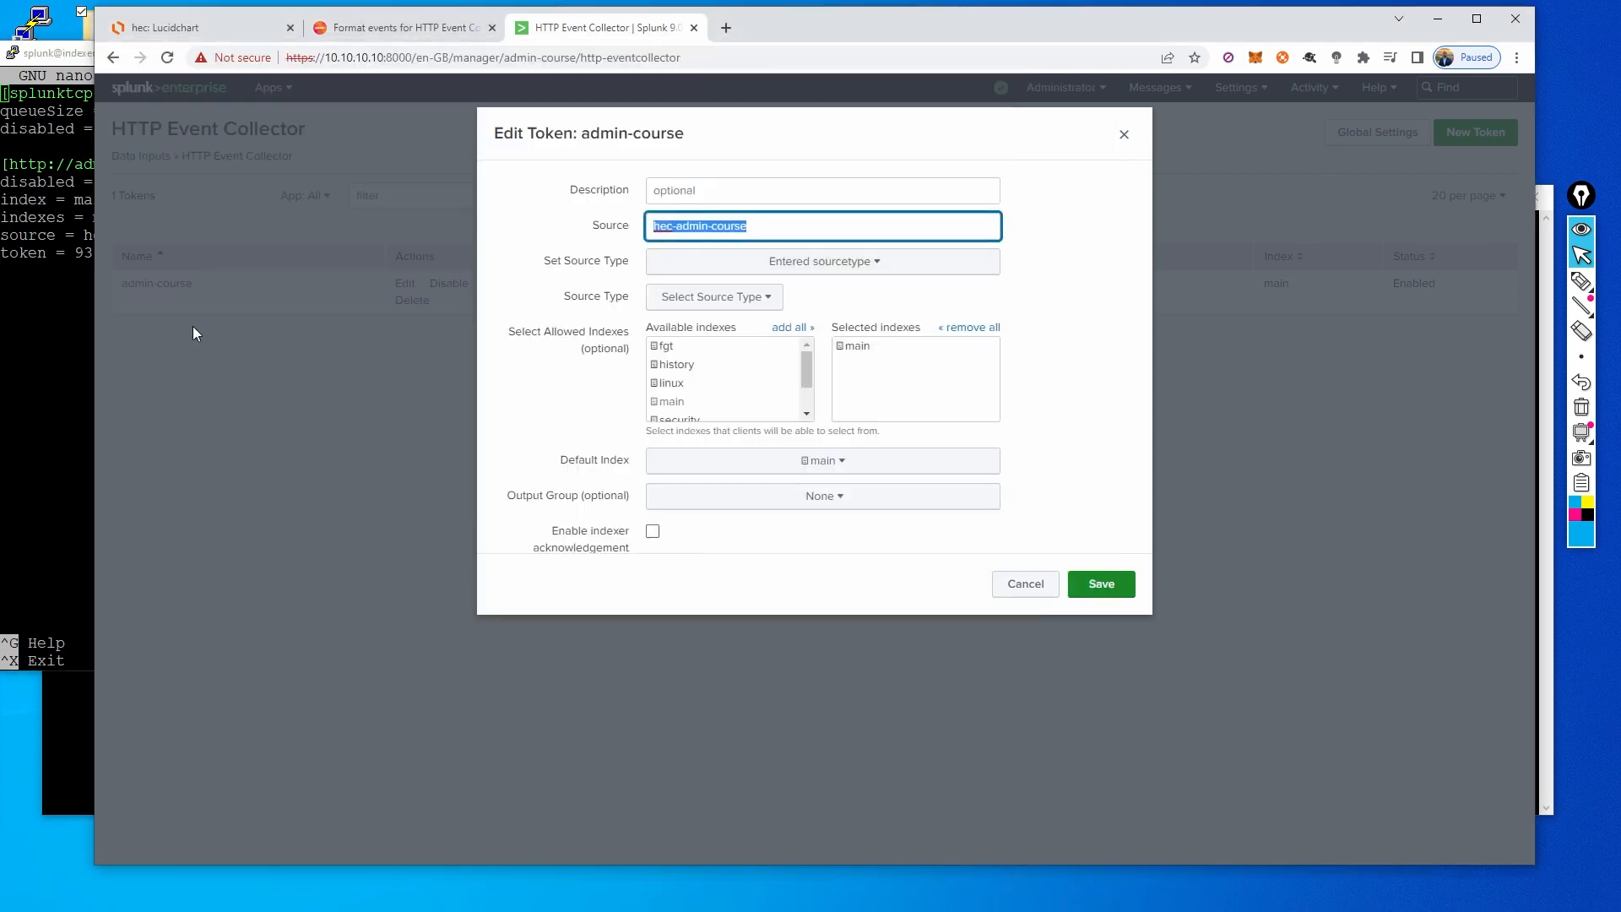
# - Copy the token value from the admin-course inputs.conf and paste it over the old authorization token in the Lucidchart diagram's curl command
pyautogui.click(71, 253)
pyautogui.moveTo(73, 252); pyautogui.dragTo(404, 253)
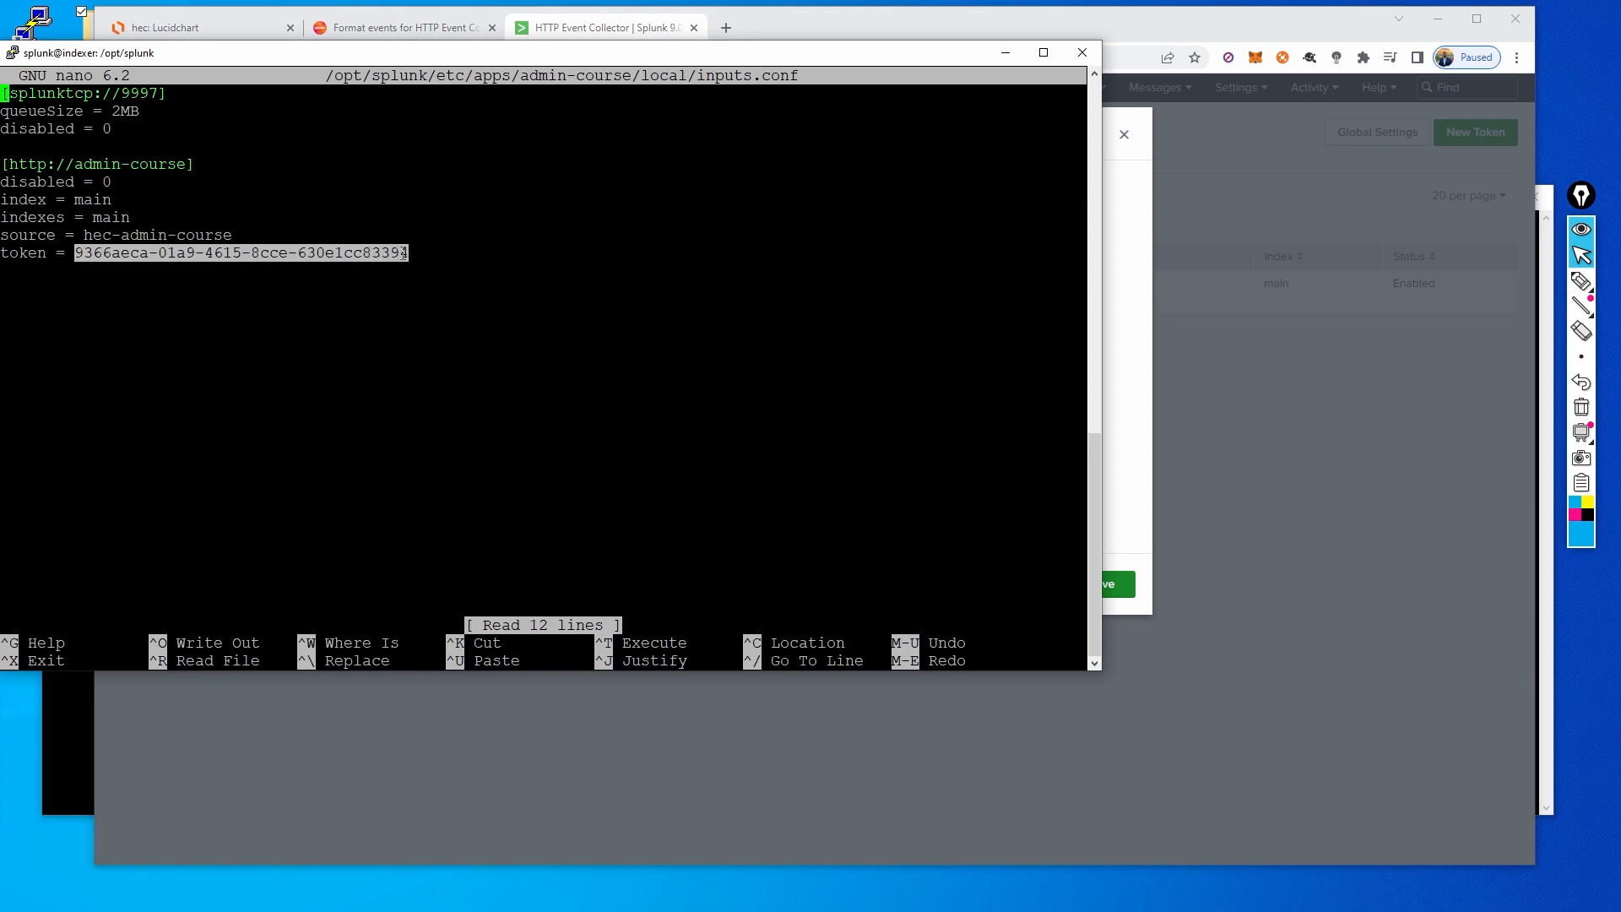
pyautogui.click(215, 27)
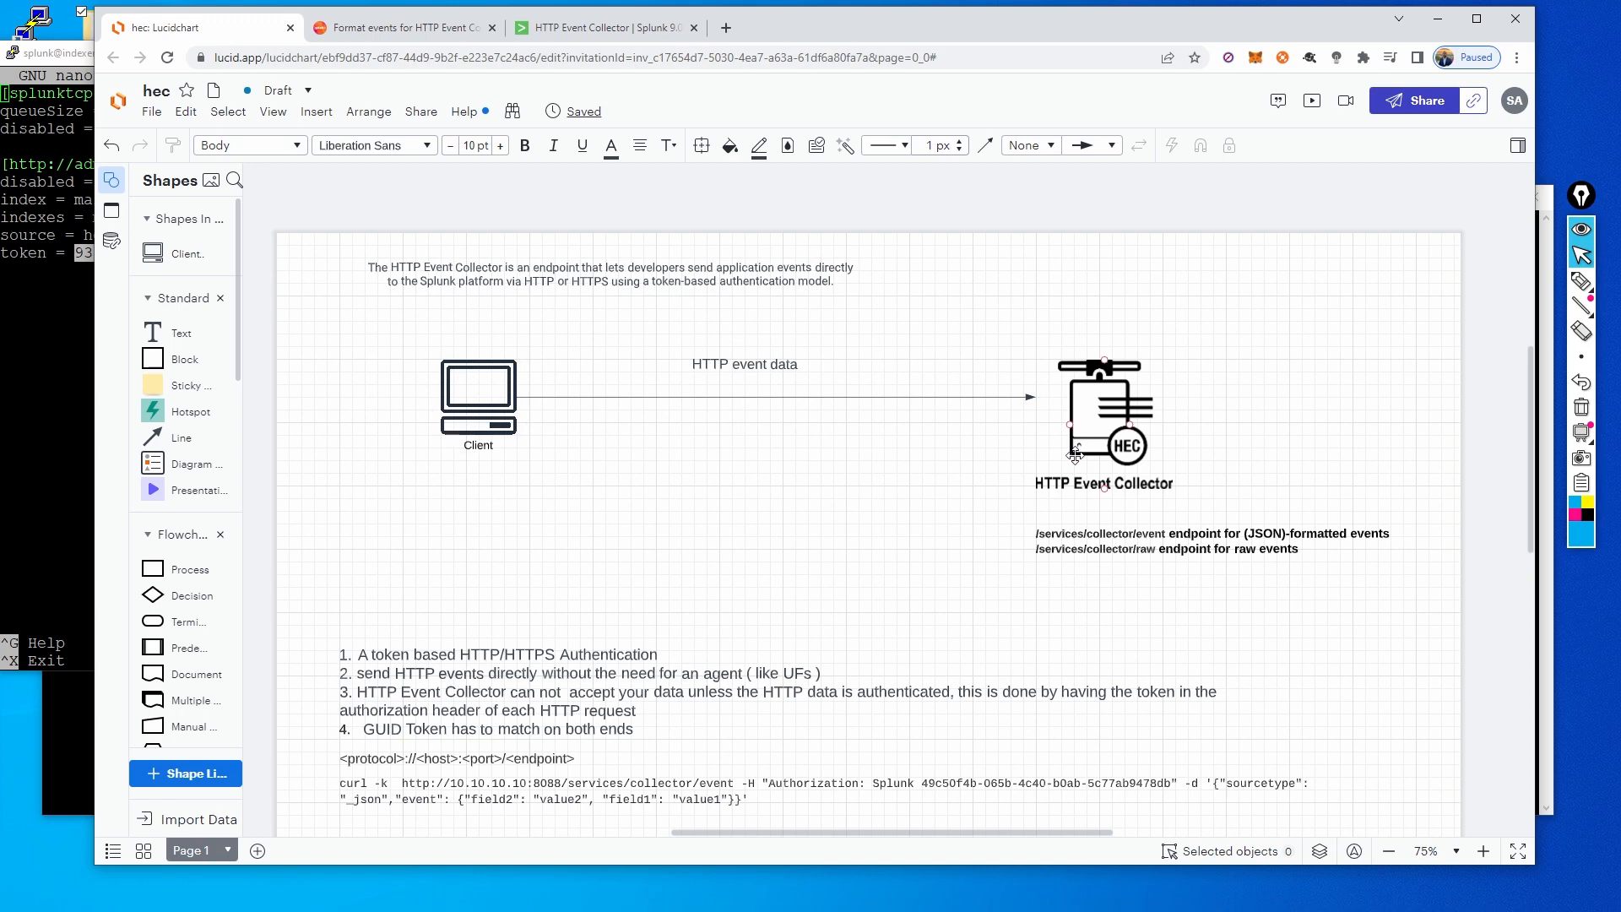
pyautogui.click(1022, 786)
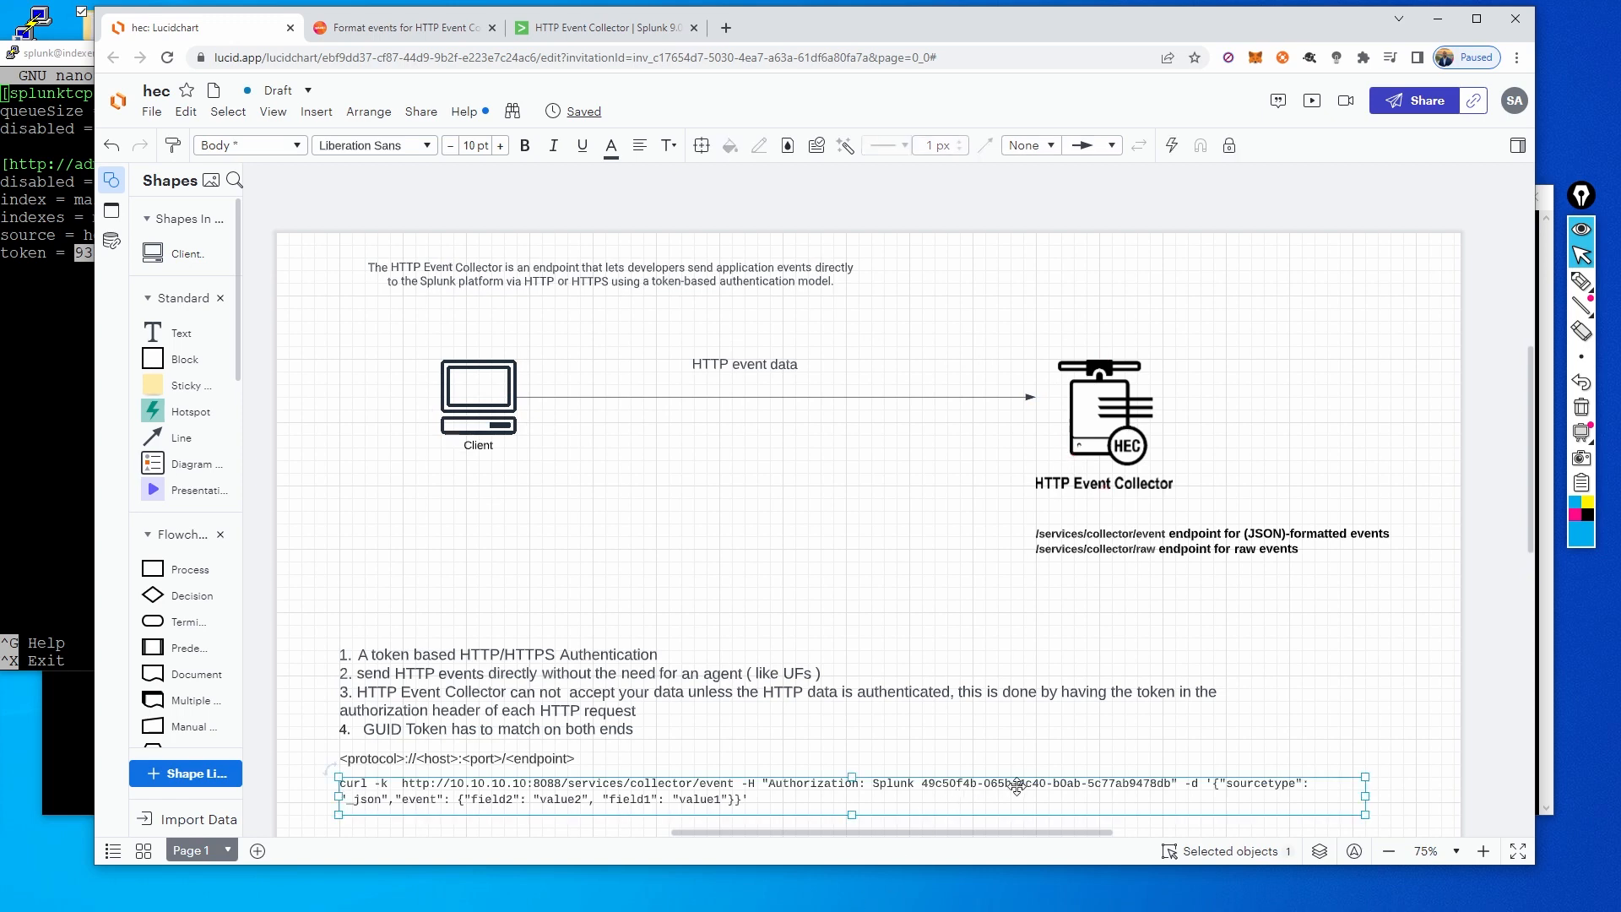
pyautogui.doubleClick(1030, 786)
pyautogui.click(1035, 785)
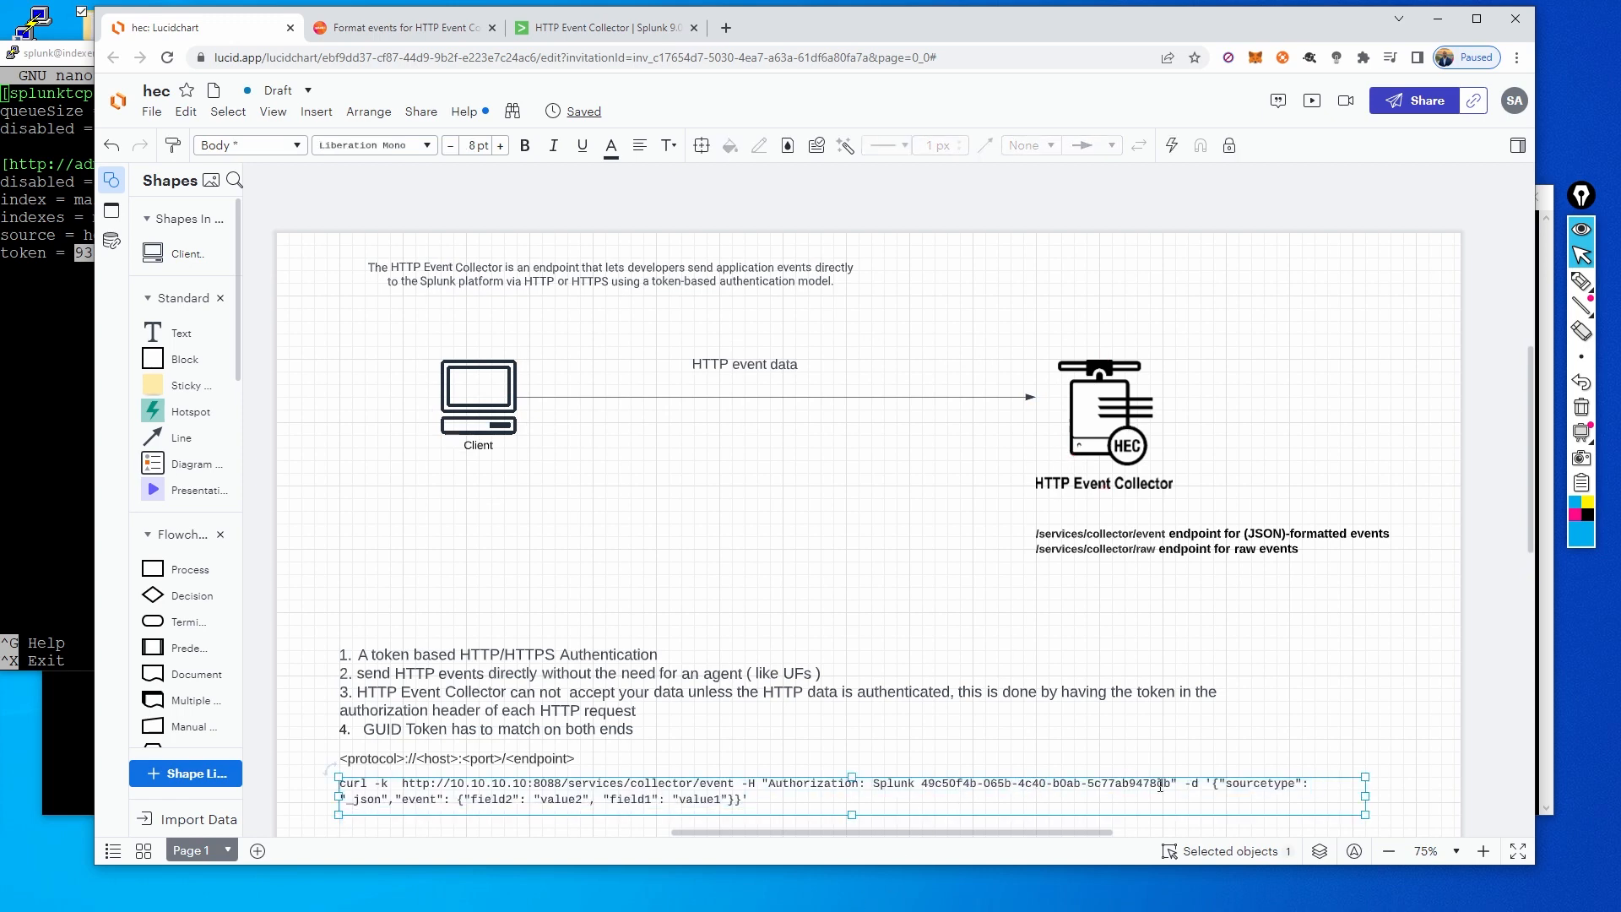
pyautogui.moveTo(1169, 785); pyautogui.dragTo(921, 758)
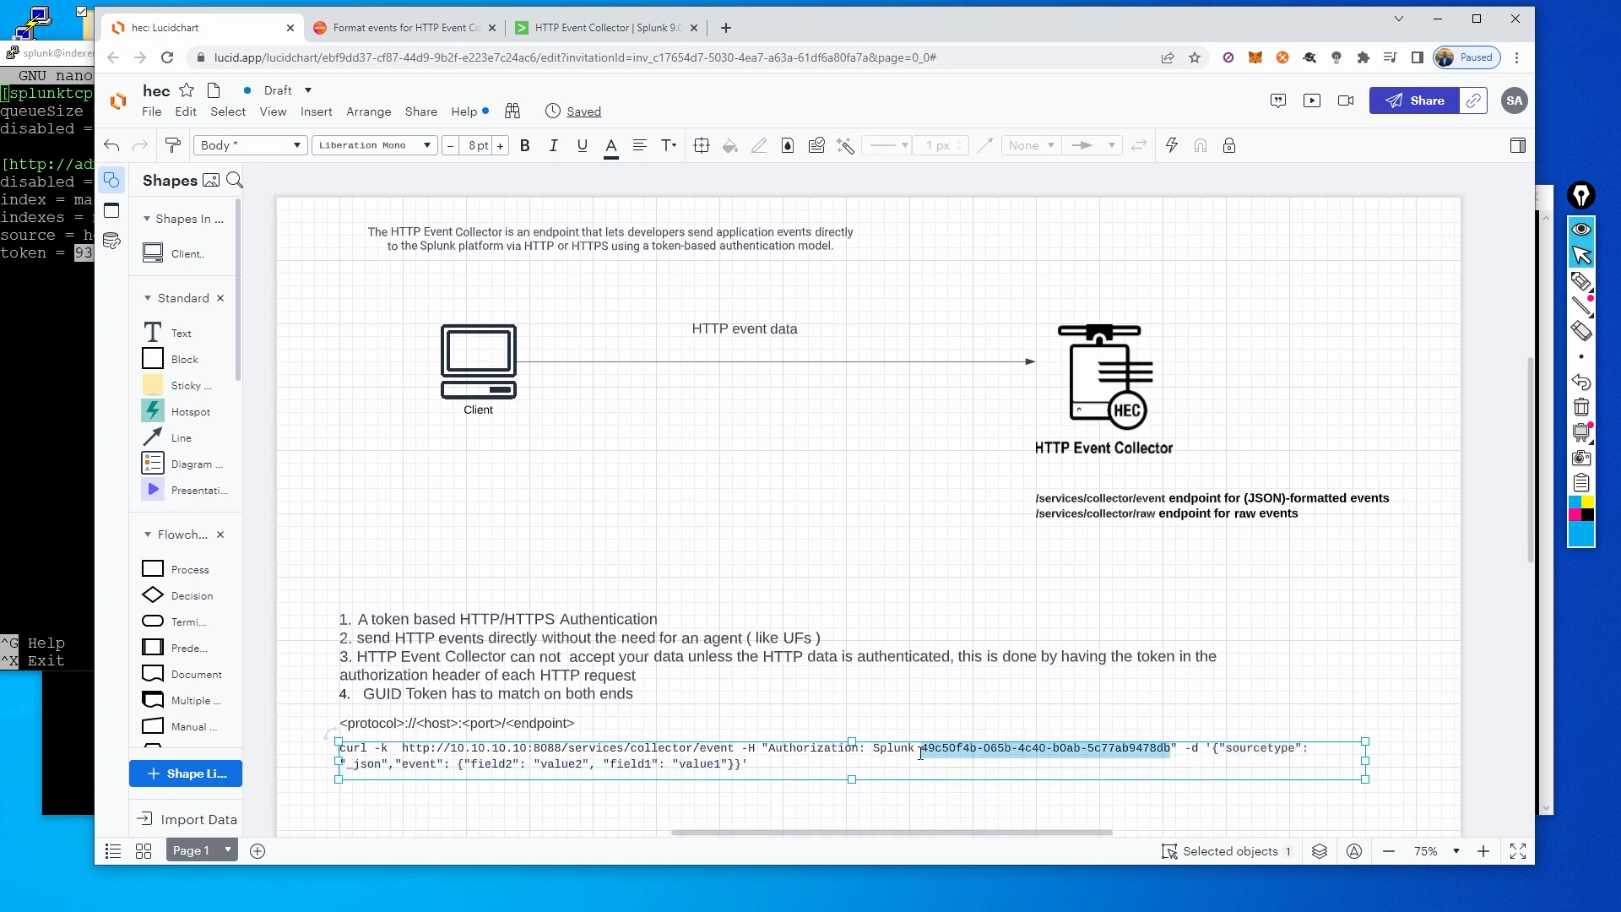
pyautogui.hotkey('ctrl', 'v')
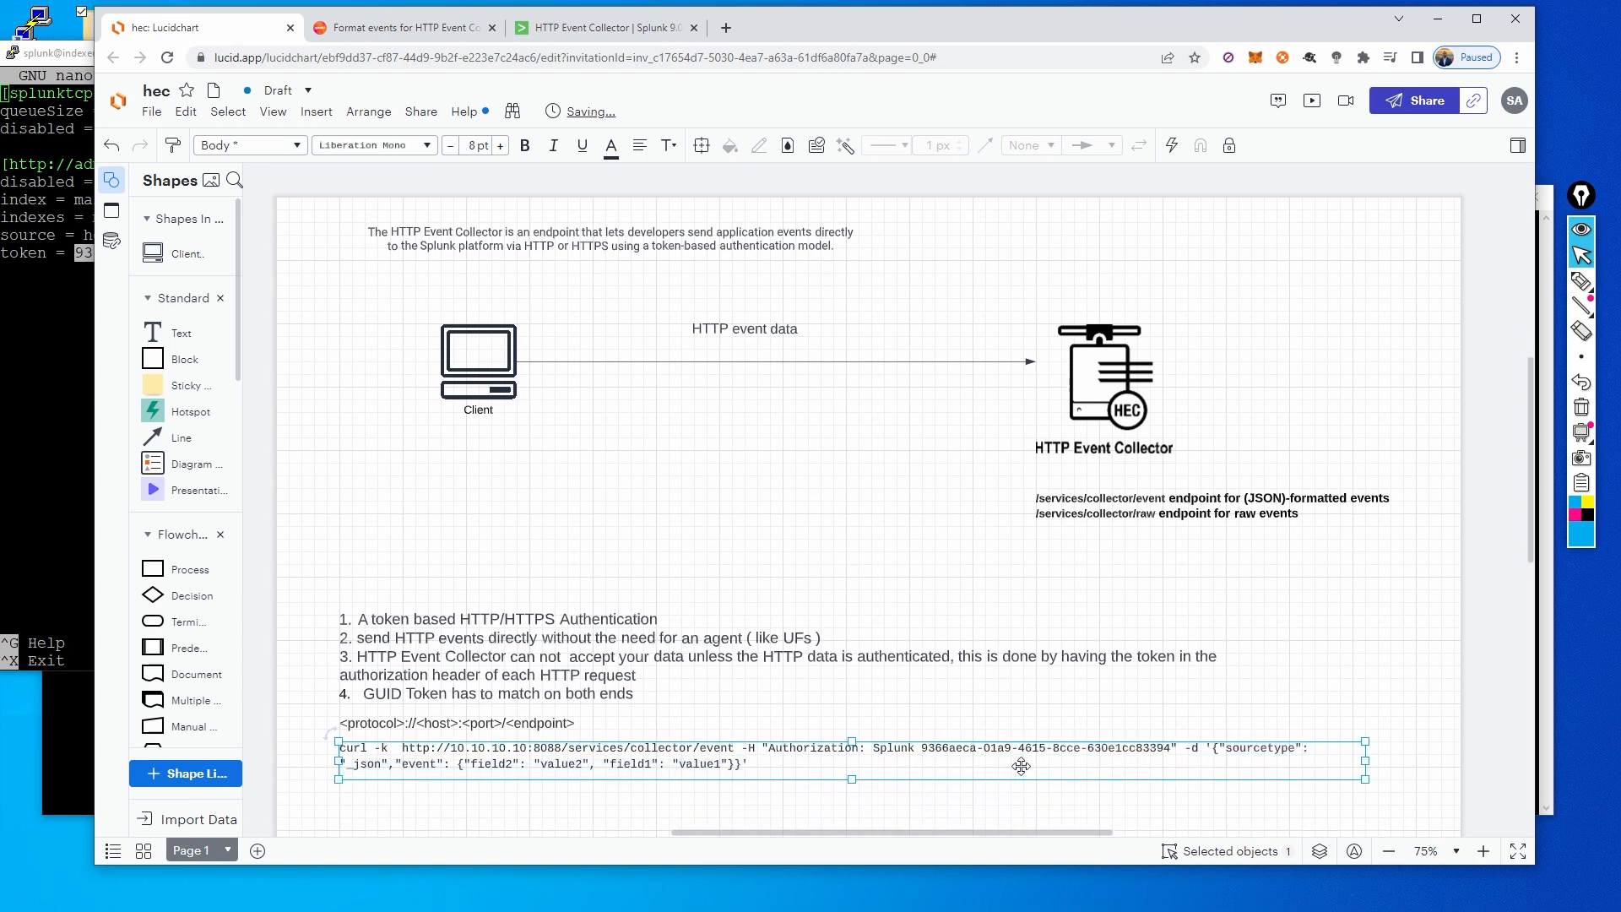
# - Copy the full curl command from the text box at the bottom of the diagram
pyautogui.moveTo(749, 768); pyautogui.dragTo(341, 749)
pyautogui.rightClick(391, 752)
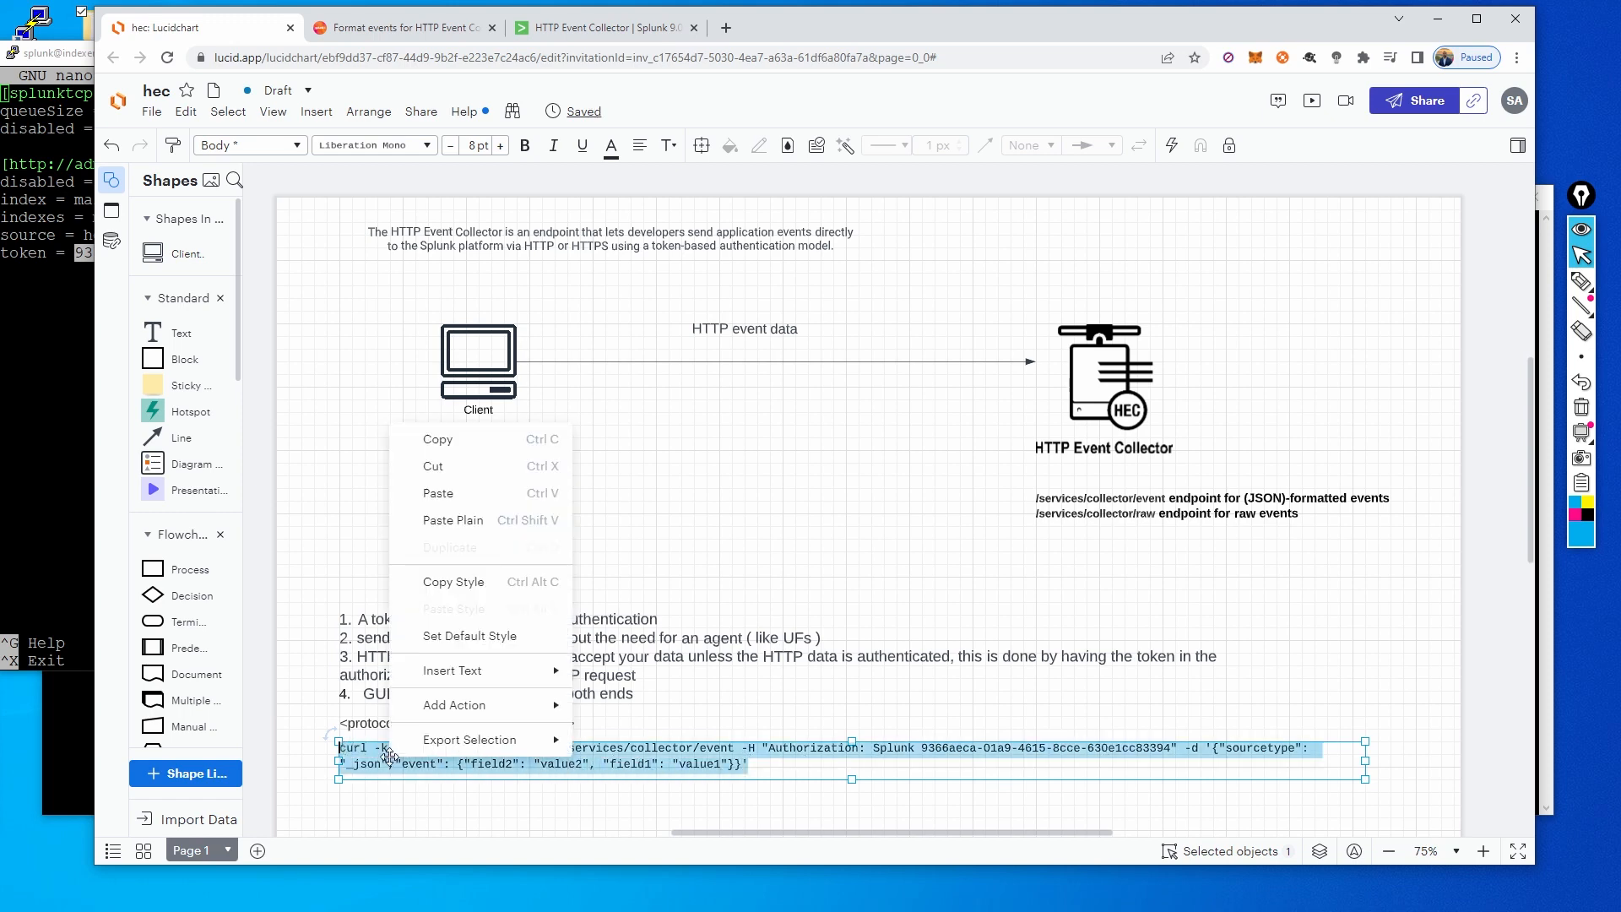
pyautogui.click(437, 439)
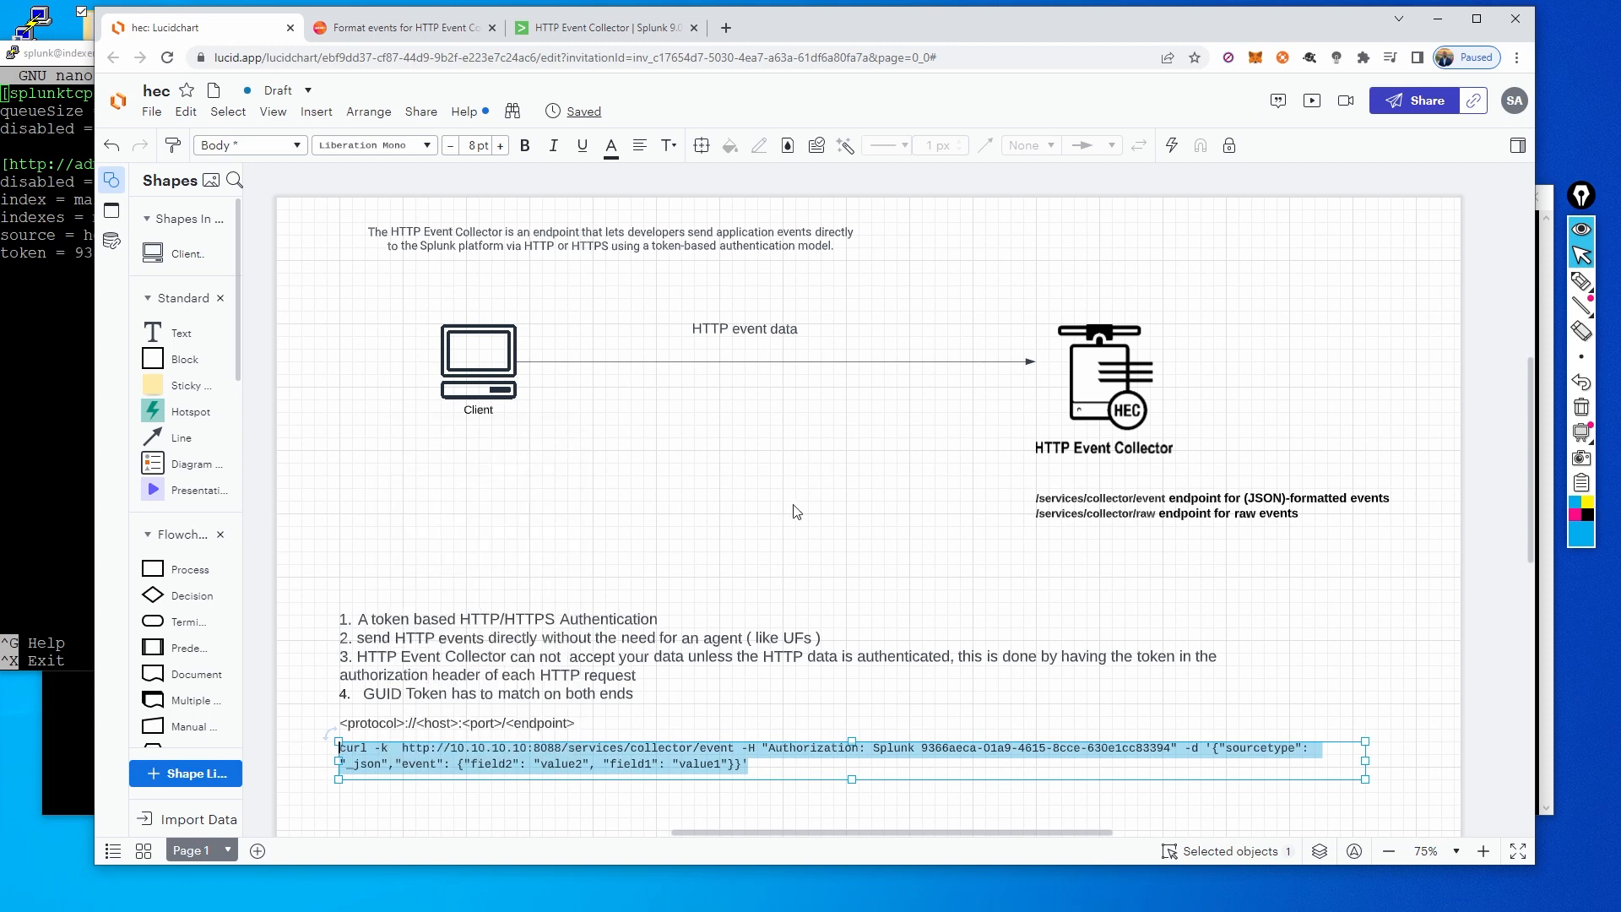
pyautogui.click(798, 512)
pyautogui.click(1126, 753)
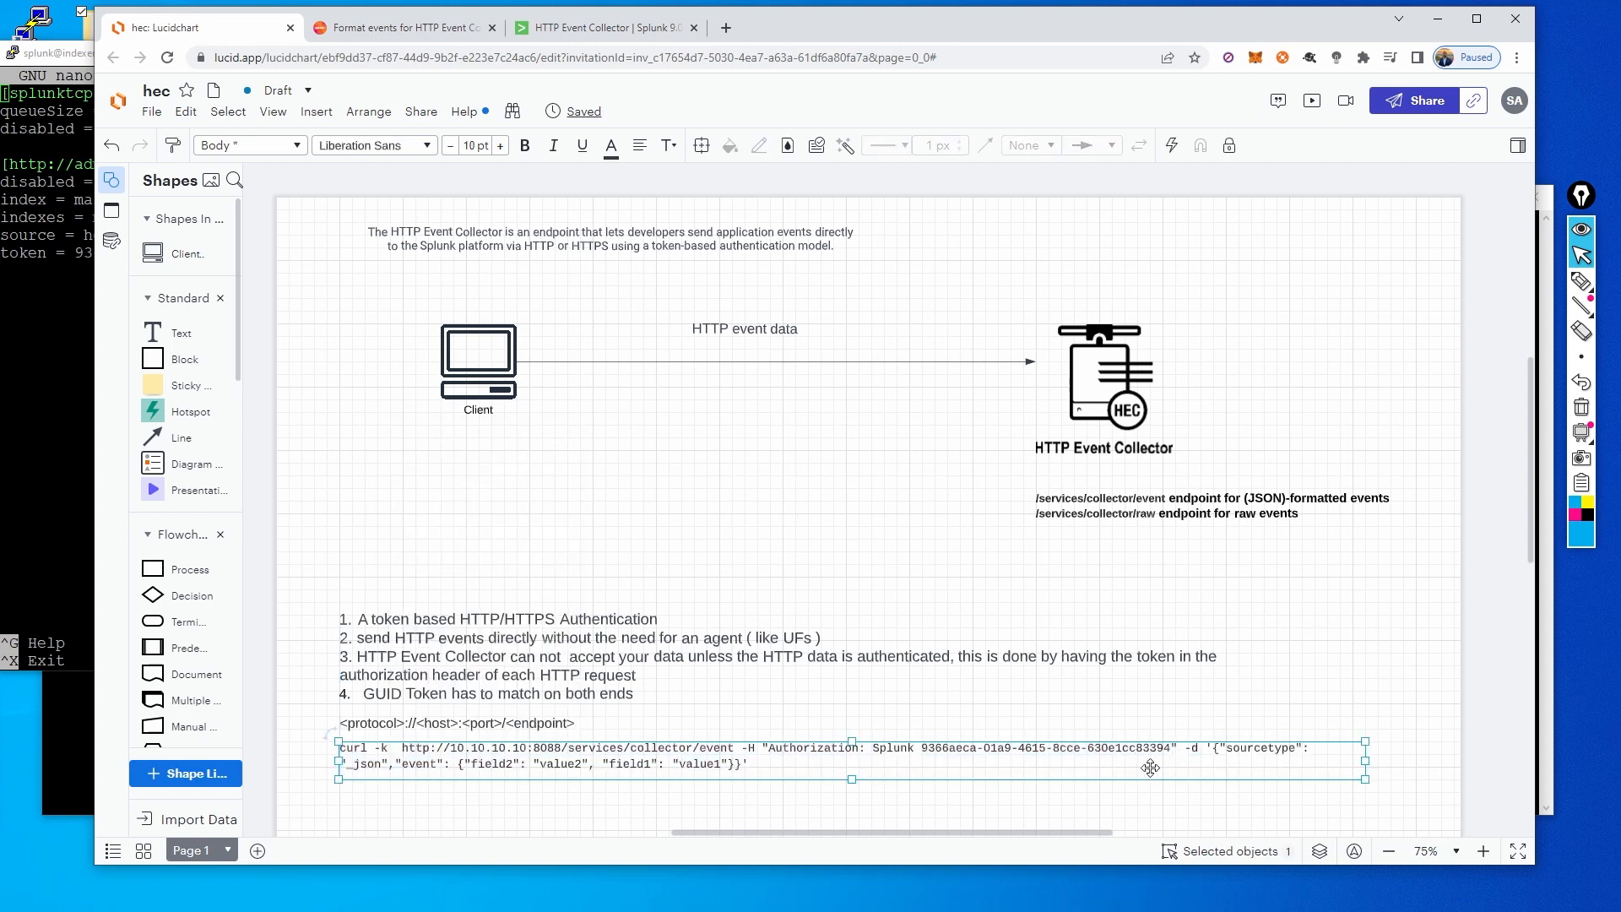
# - Check the ending of the token in the indexer's inputs.conf against the token in the diagram's curl command
pyautogui.click(38, 367)
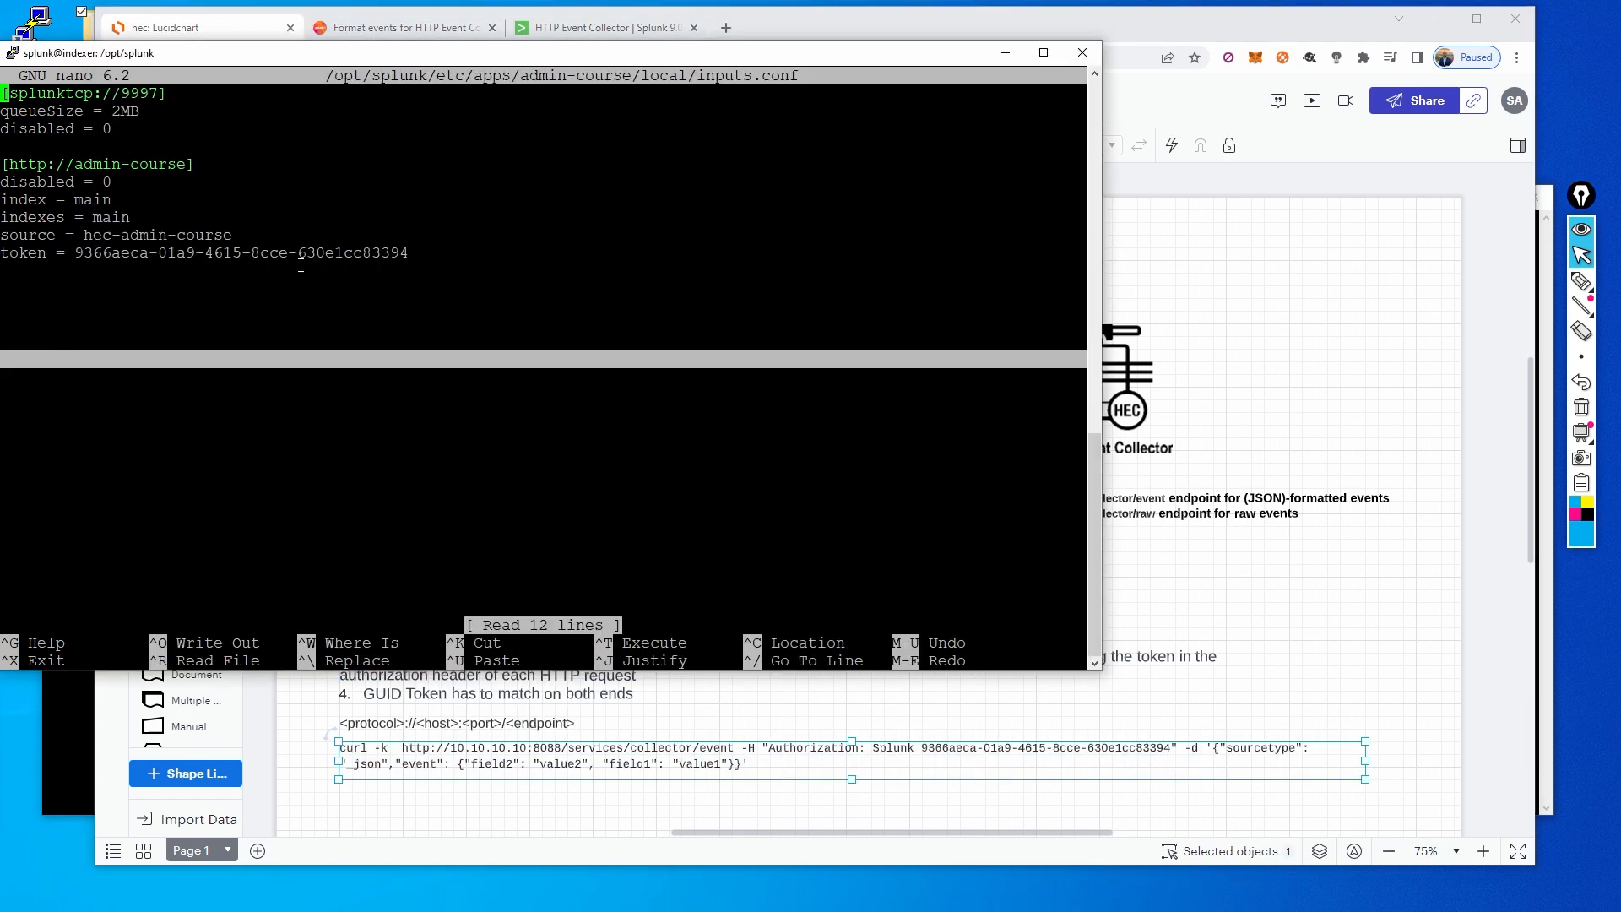
pyautogui.moveTo(383, 255); pyautogui.dragTo(410, 253)
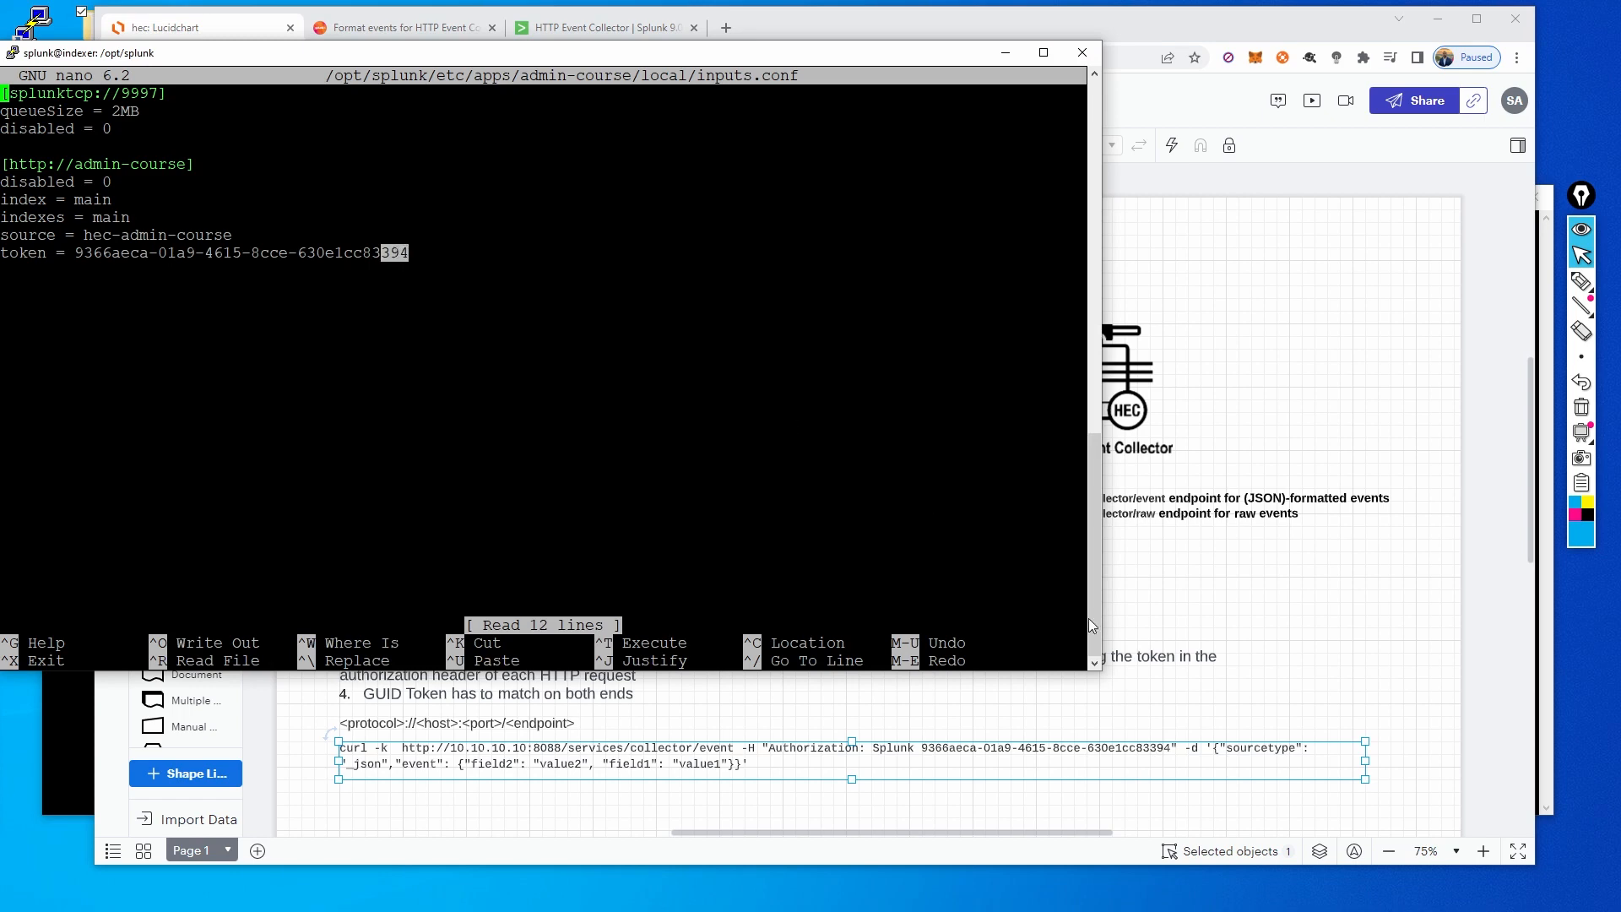
pyautogui.click(1071, 755)
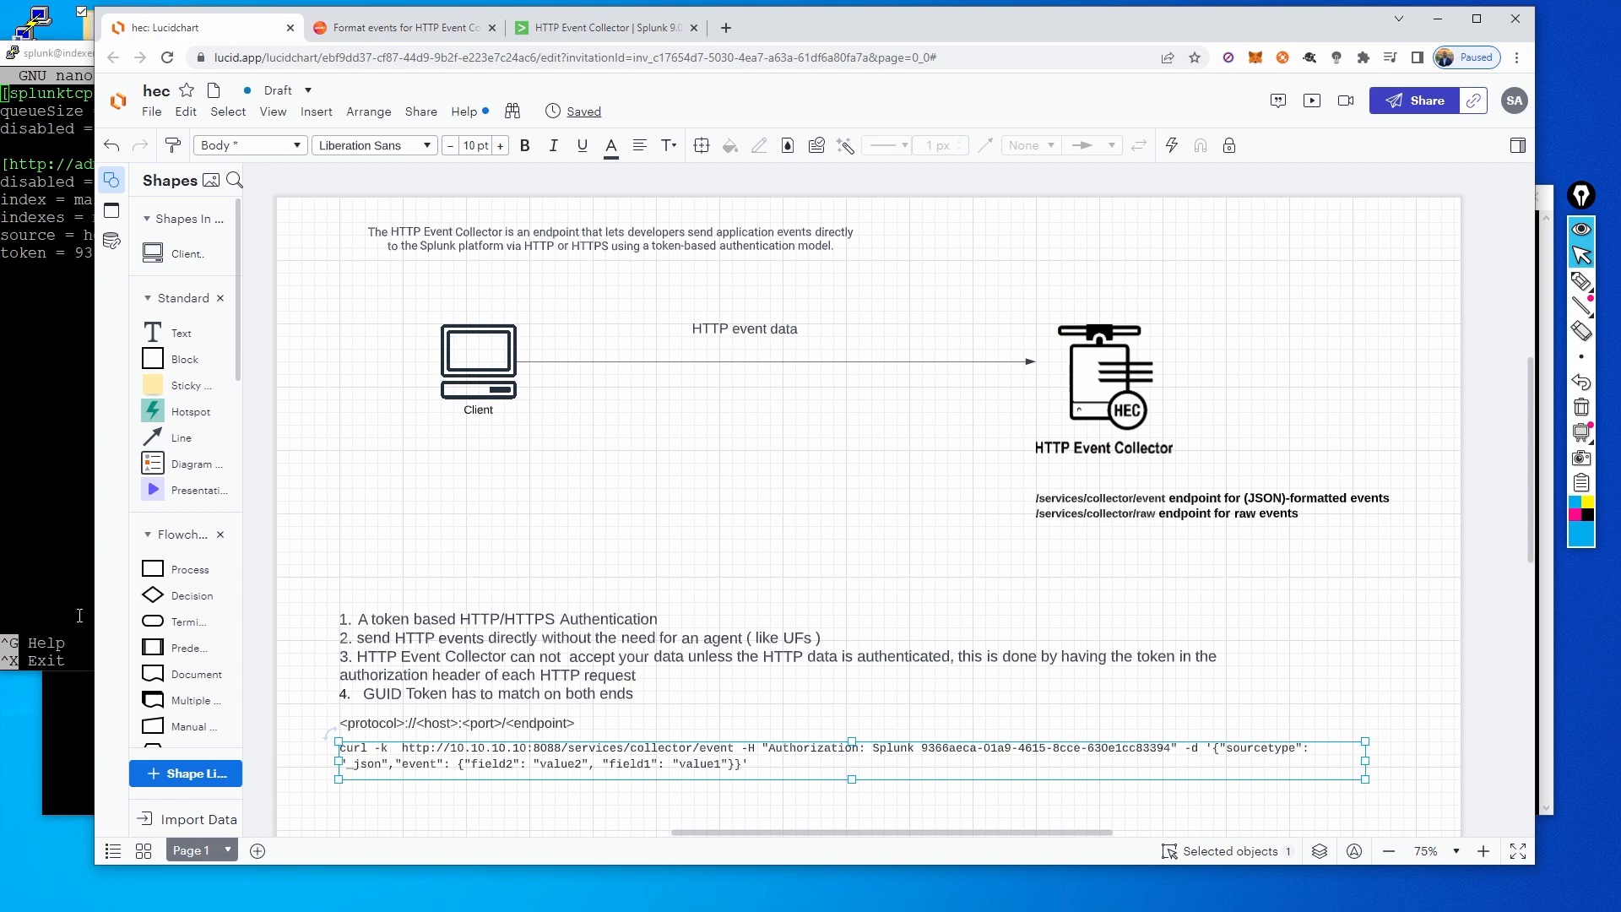
pyautogui.click(66, 715)
pyautogui.rightClick(528, 315)
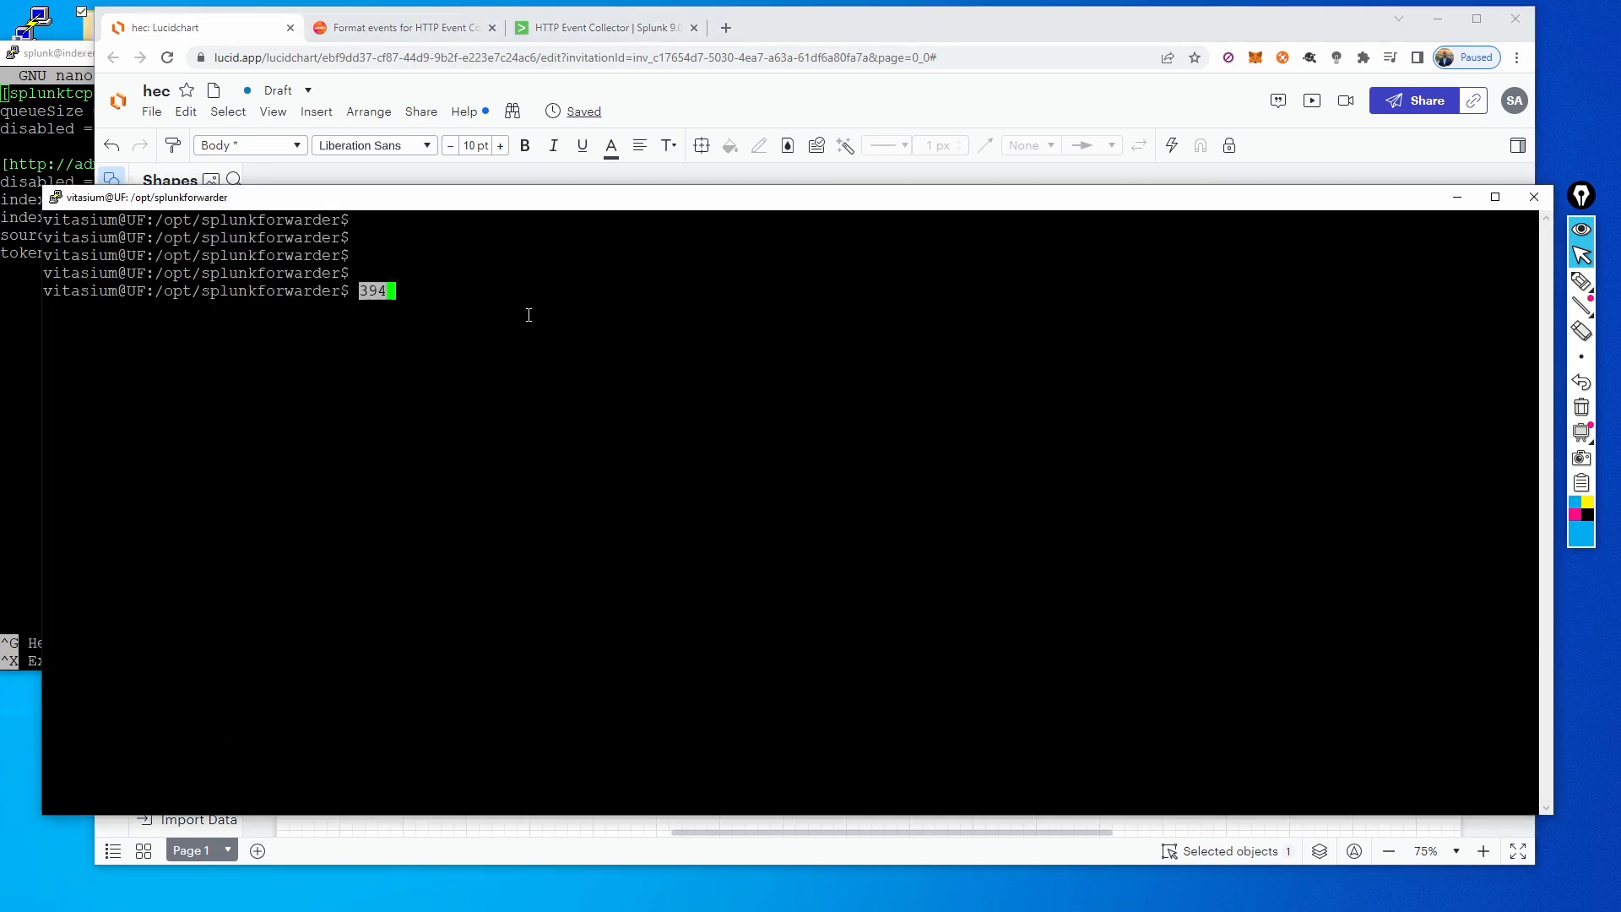
pyautogui.press('BackSpace')
pyautogui.press('BackSpace')
pyautogui.press('BackSpace')
# - Copy the whole curl command with its authorization token from the Lucidchart diagram and paste it at the universal forwarder terminal's prompt
pyautogui.click(870, 103)
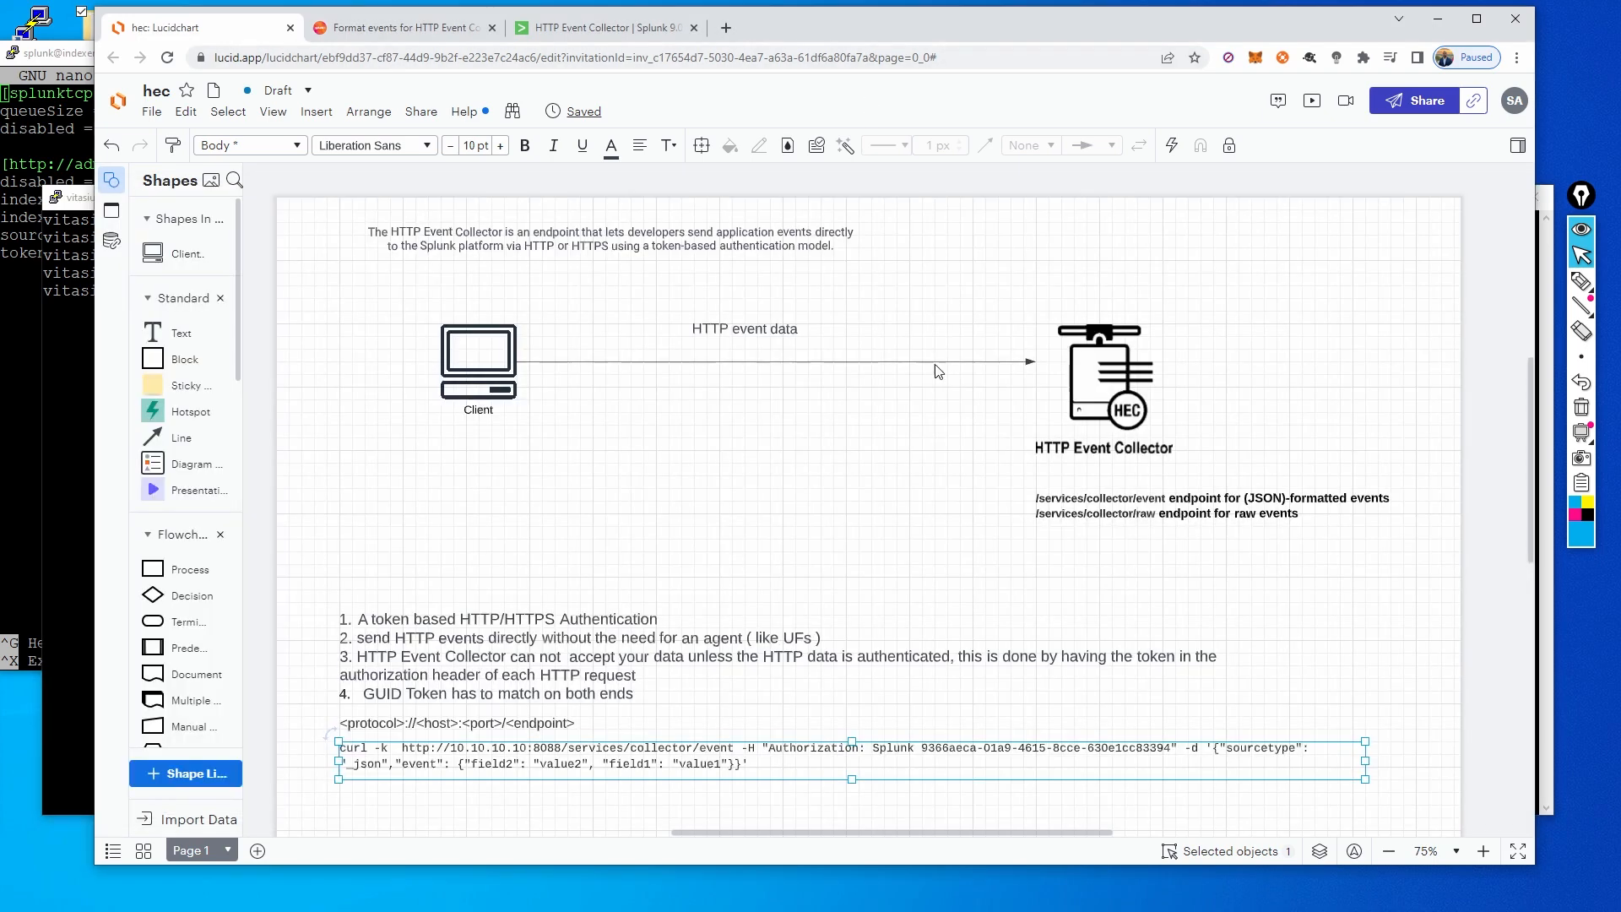
pyautogui.moveTo(985, 764); pyautogui.dragTo(977, 757)
pyautogui.doubleClick(977, 754)
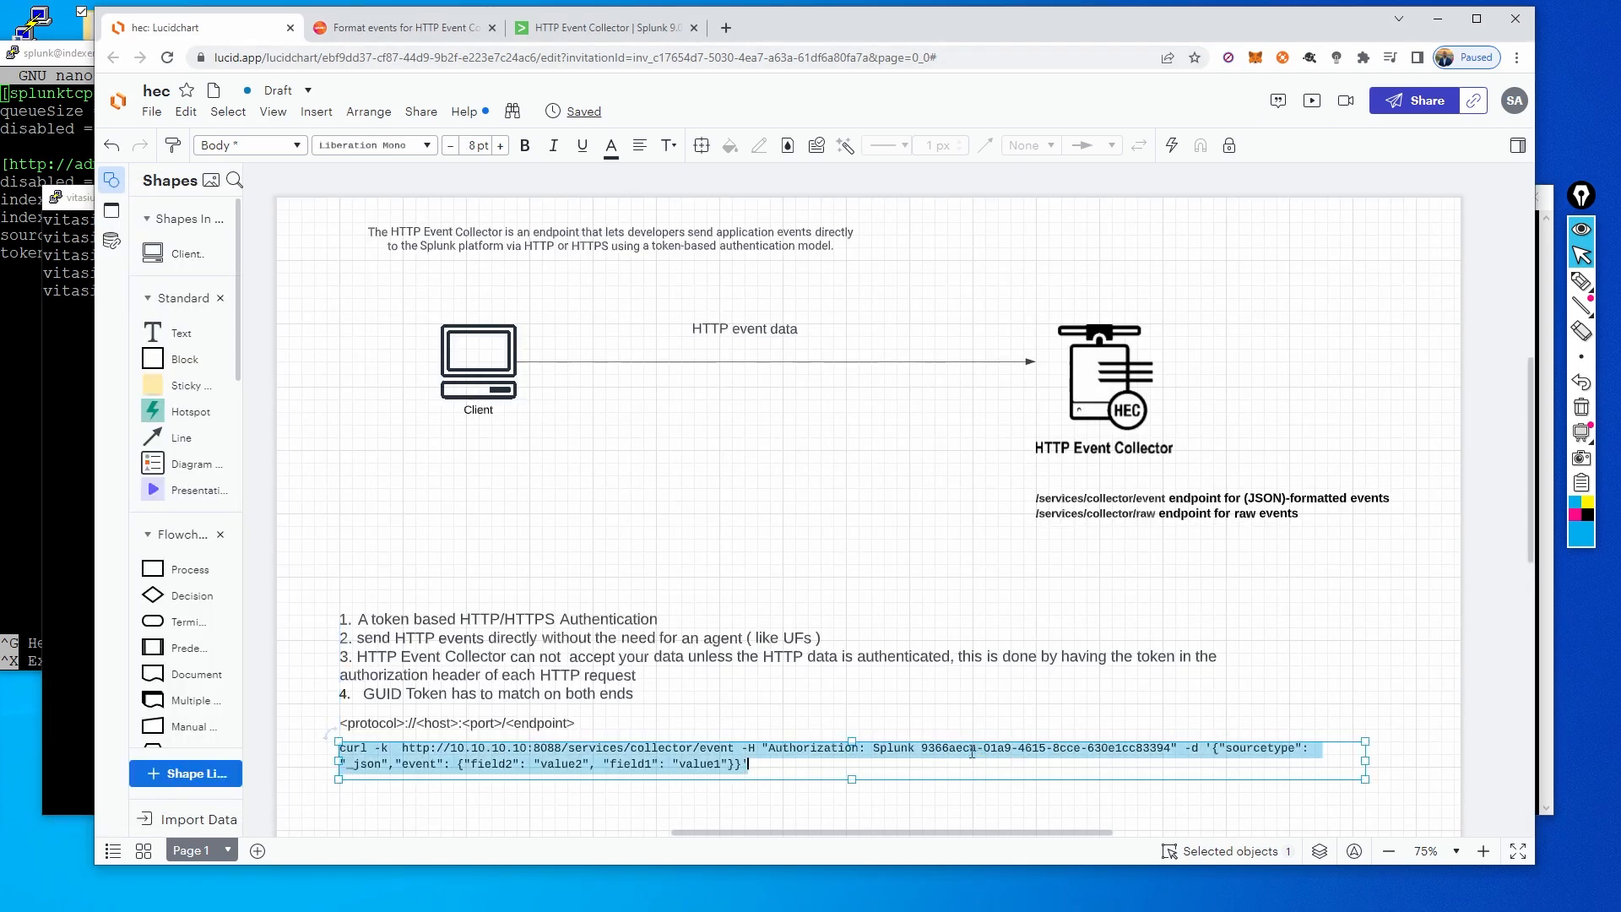
pyautogui.rightClick(971, 752)
pyautogui.click(1011, 433)
pyautogui.click(72, 726)
pyautogui.rightClick(493, 335)
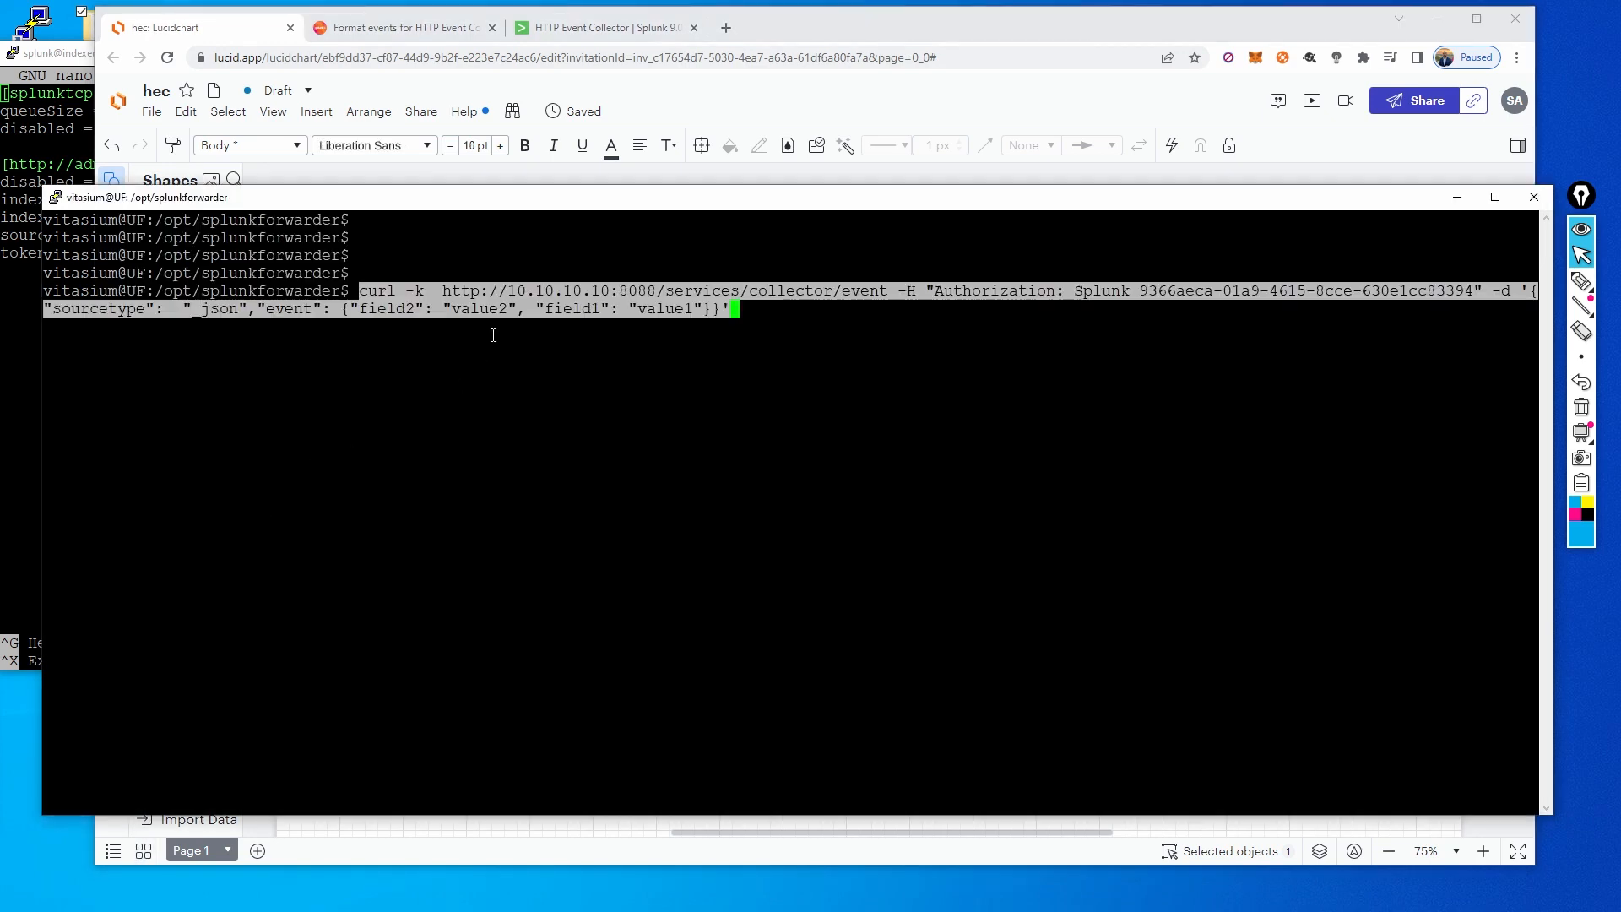
# - Review the curl command's beginning and collector URL in the forwarder terminal against the endpoint formats in the Lucidchart diagram
pyautogui.press('Left')
pyautogui.press('Left')
pyautogui.press('Home')
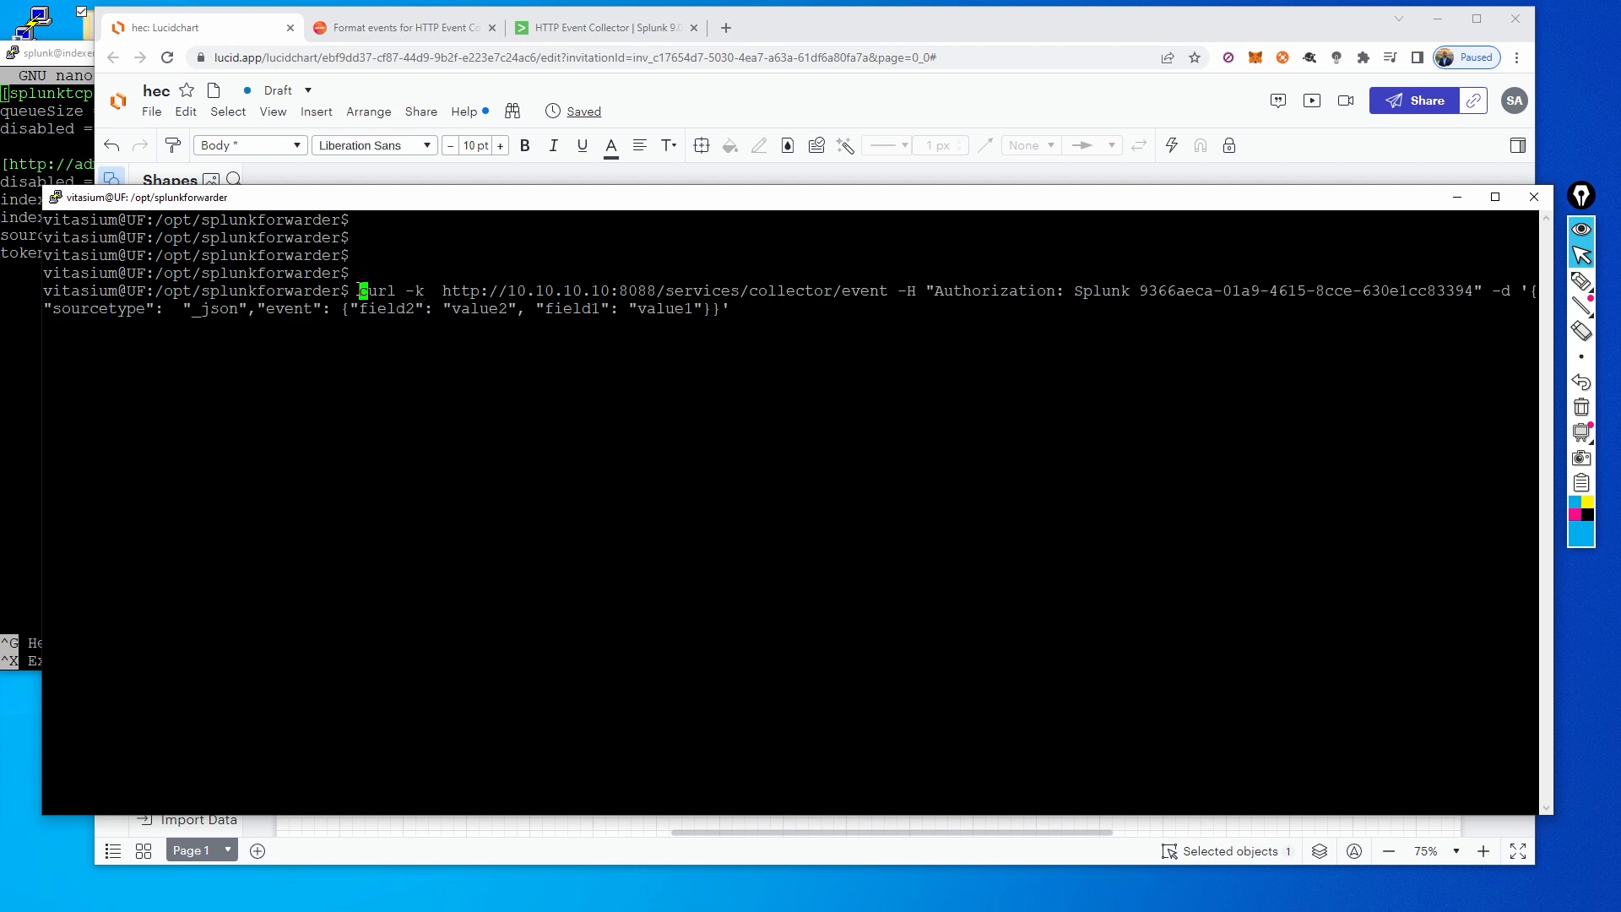
pyautogui.moveTo(357, 292); pyautogui.dragTo(392, 292)
pyautogui.click(389, 293)
pyautogui.moveTo(512, 290); pyautogui.dragTo(885, 291)
pyautogui.click(648, 287)
pyautogui.click(986, 97)
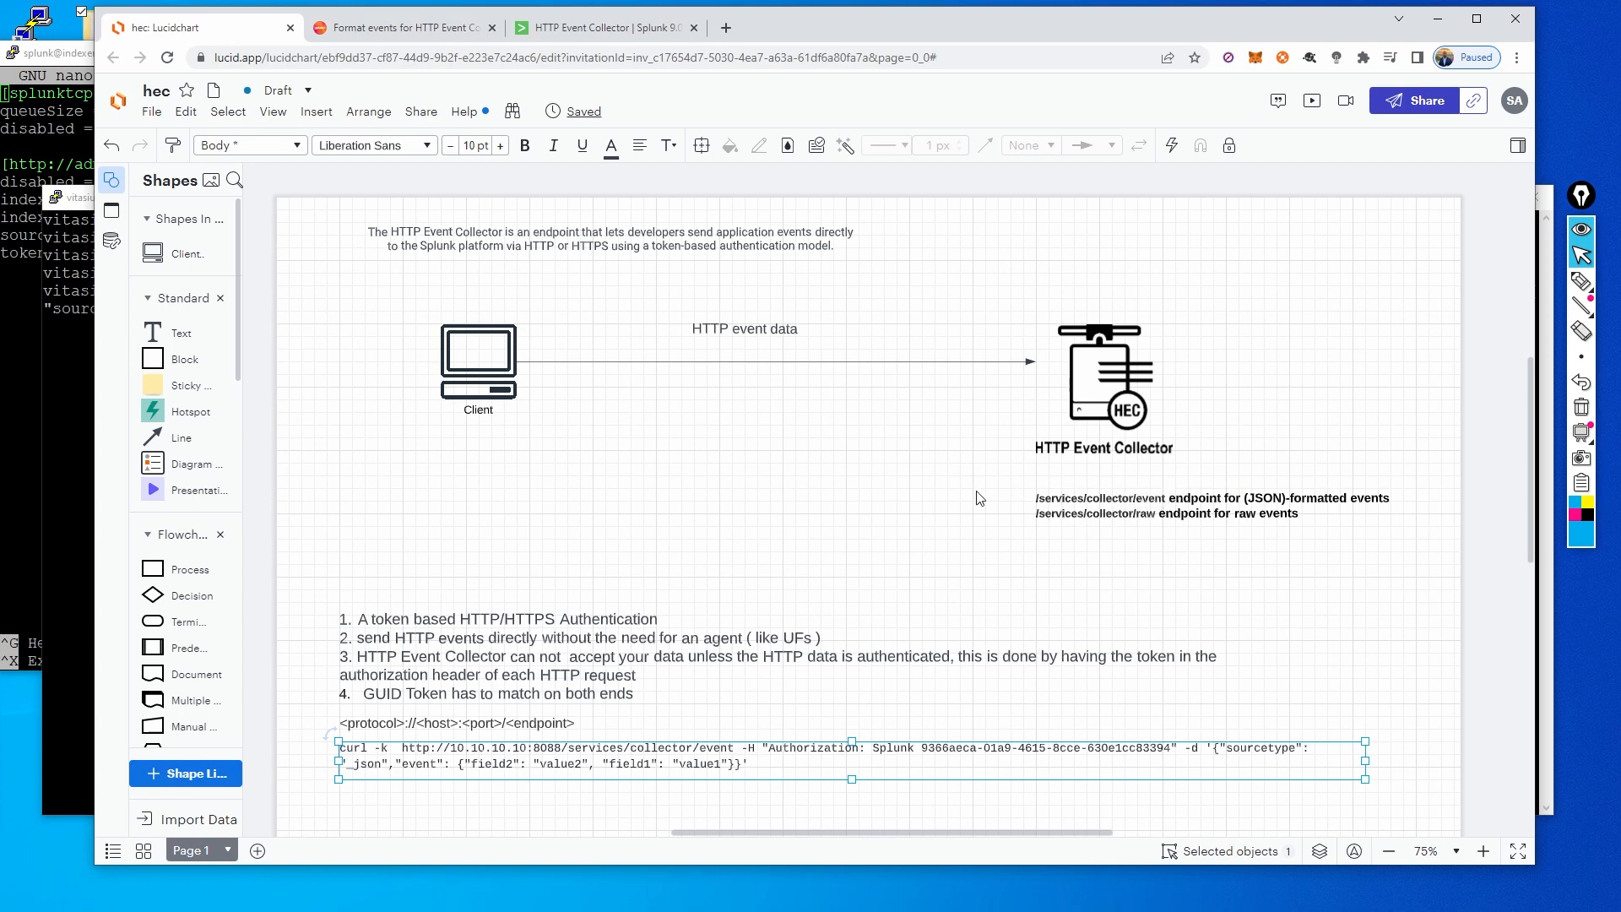
pyautogui.hotkey('alt', 'Tab')
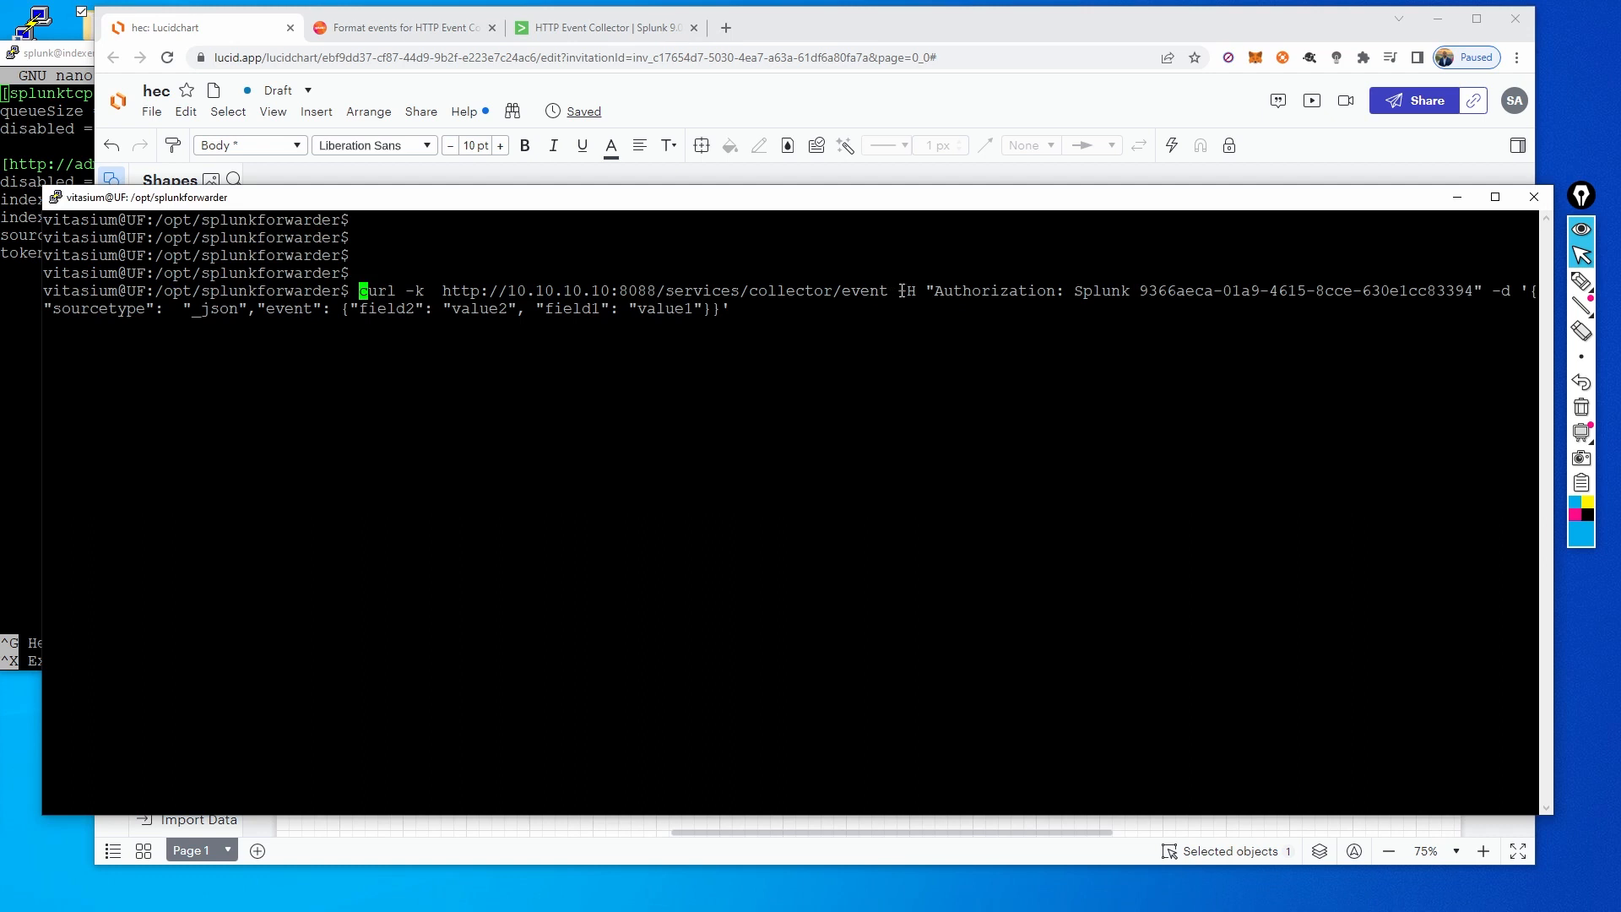
# - Examine the curl command's -H option, Authorization keyword, Splunk prefix and token value
pyautogui.moveTo(900, 290); pyautogui.dragTo(912, 291)
pyautogui.moveTo(941, 288); pyautogui.dragTo(1049, 287)
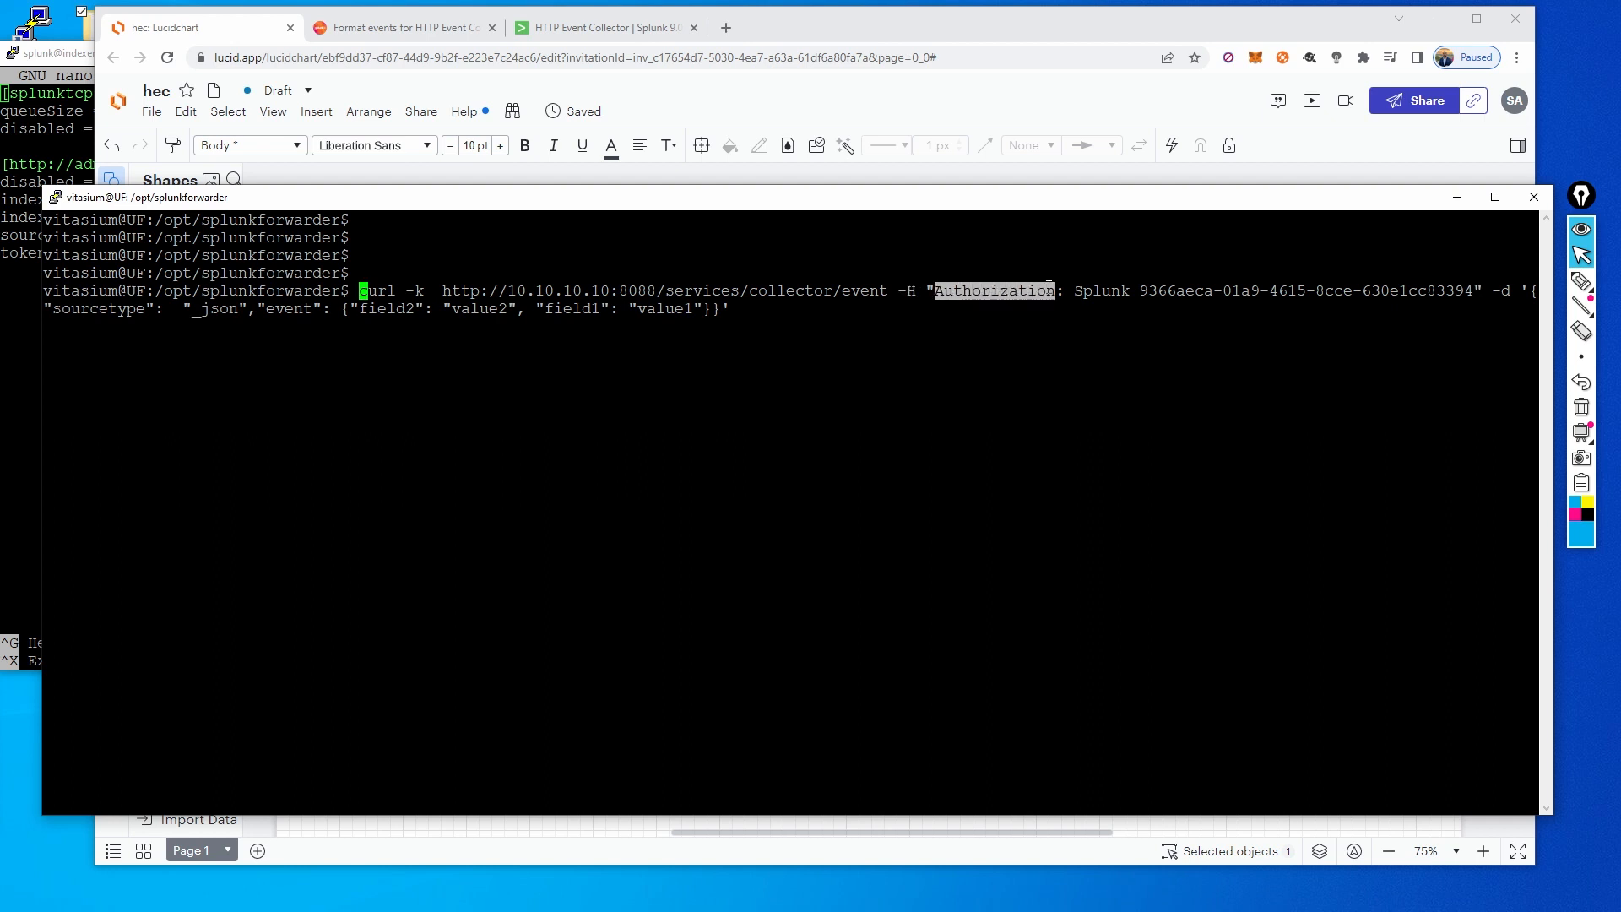
pyautogui.click(1048, 301)
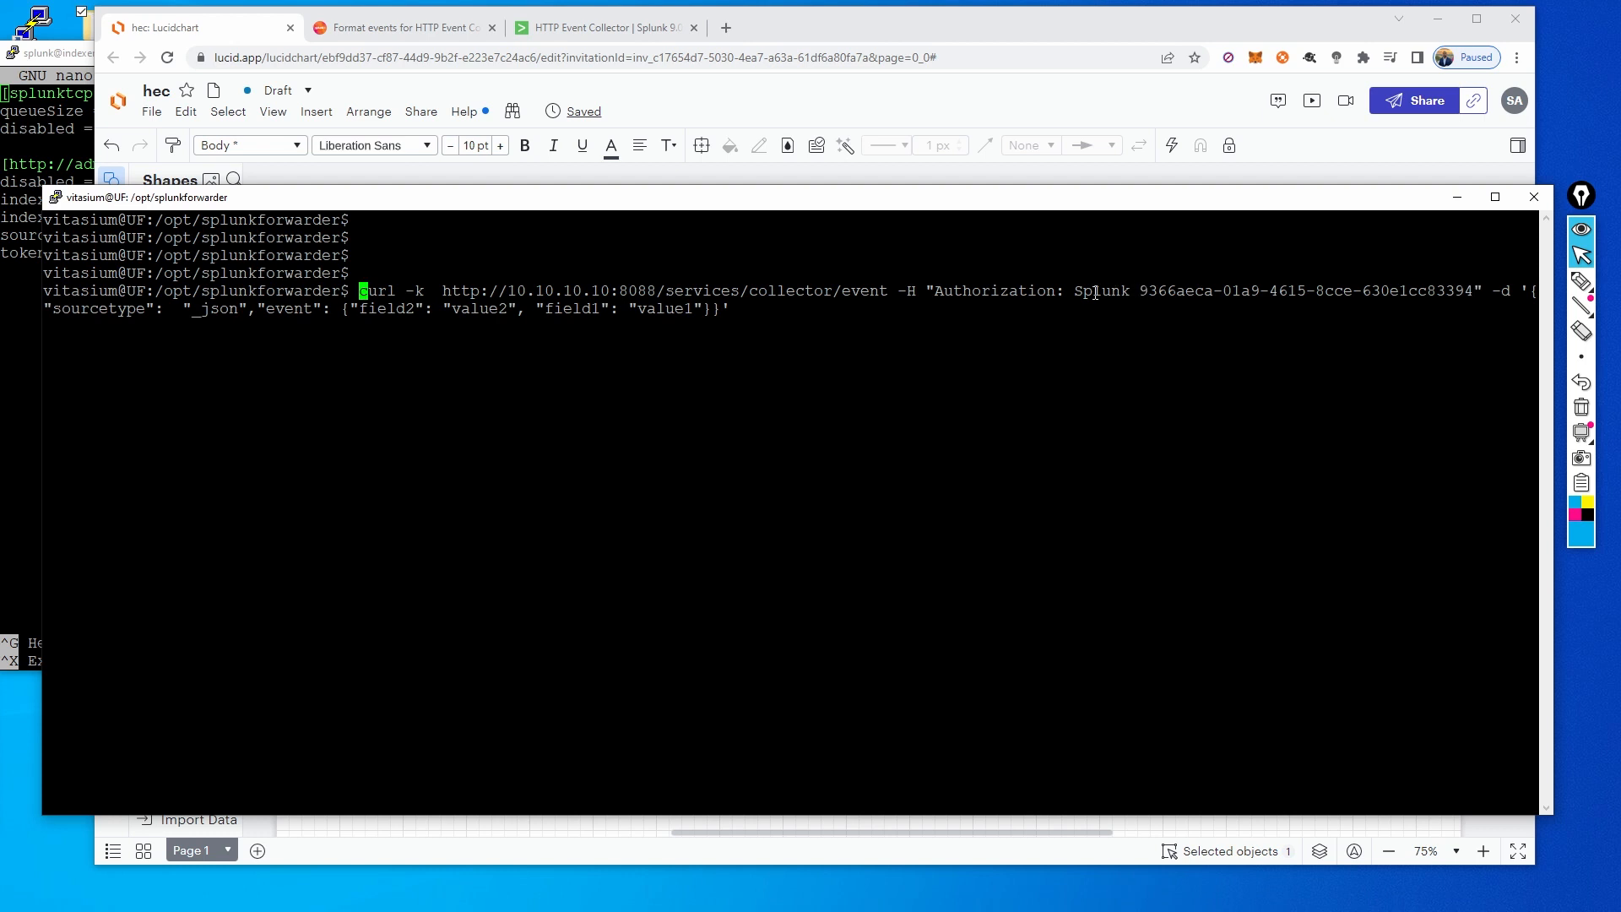
pyautogui.doubleClick(1095, 293)
pyautogui.click(1093, 292)
pyautogui.moveTo(1142, 290); pyautogui.dragTo(1467, 290)
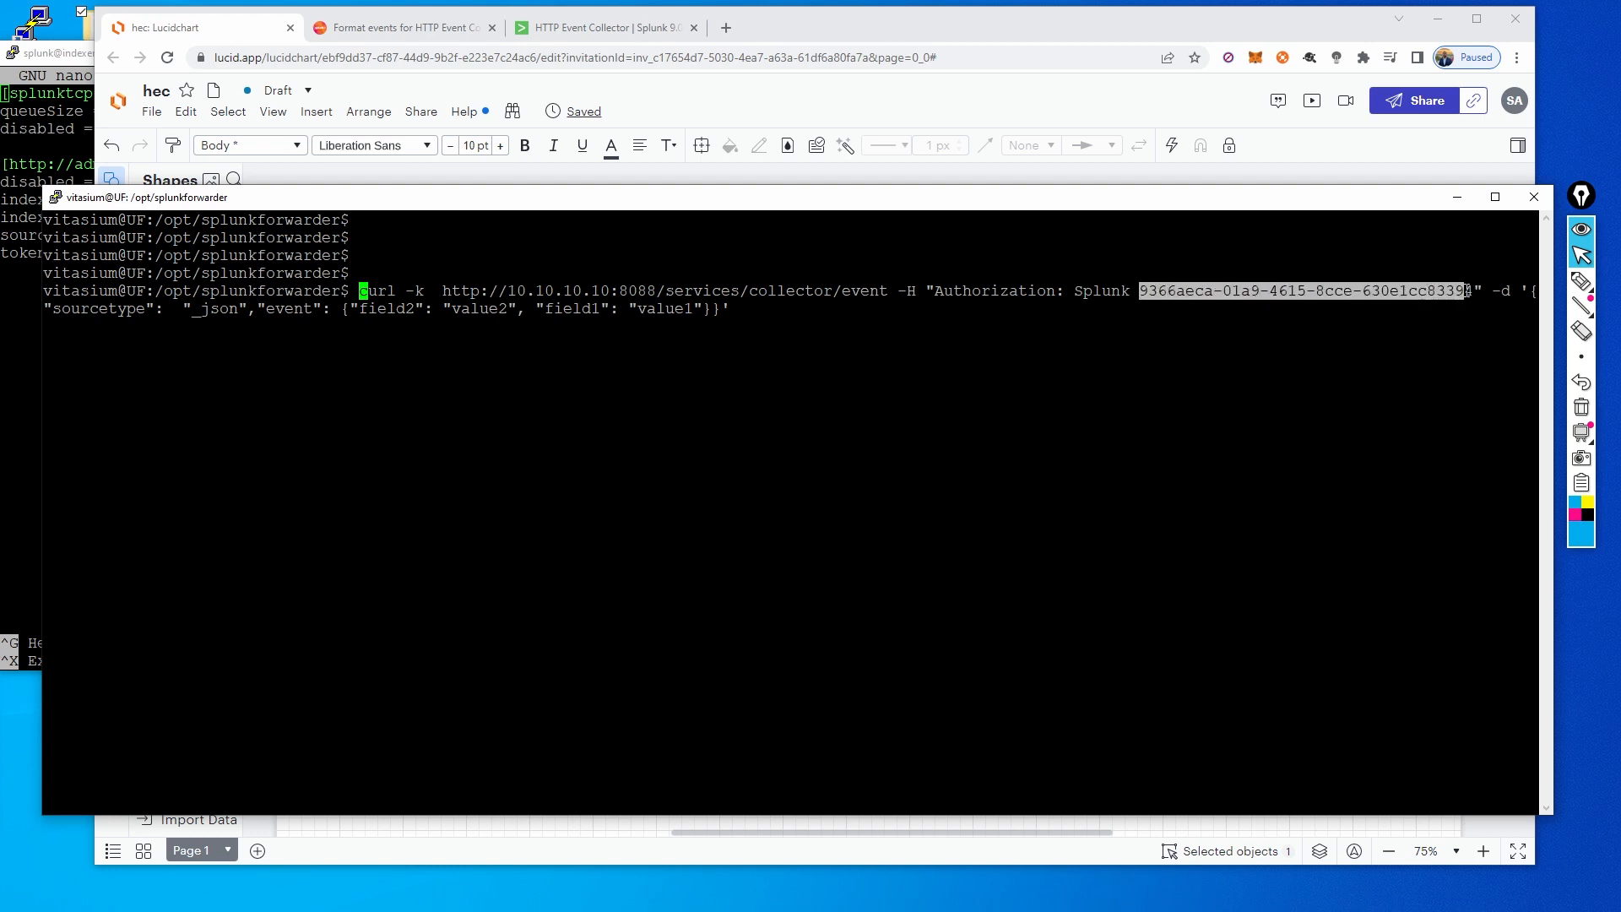
pyautogui.click(1371, 308)
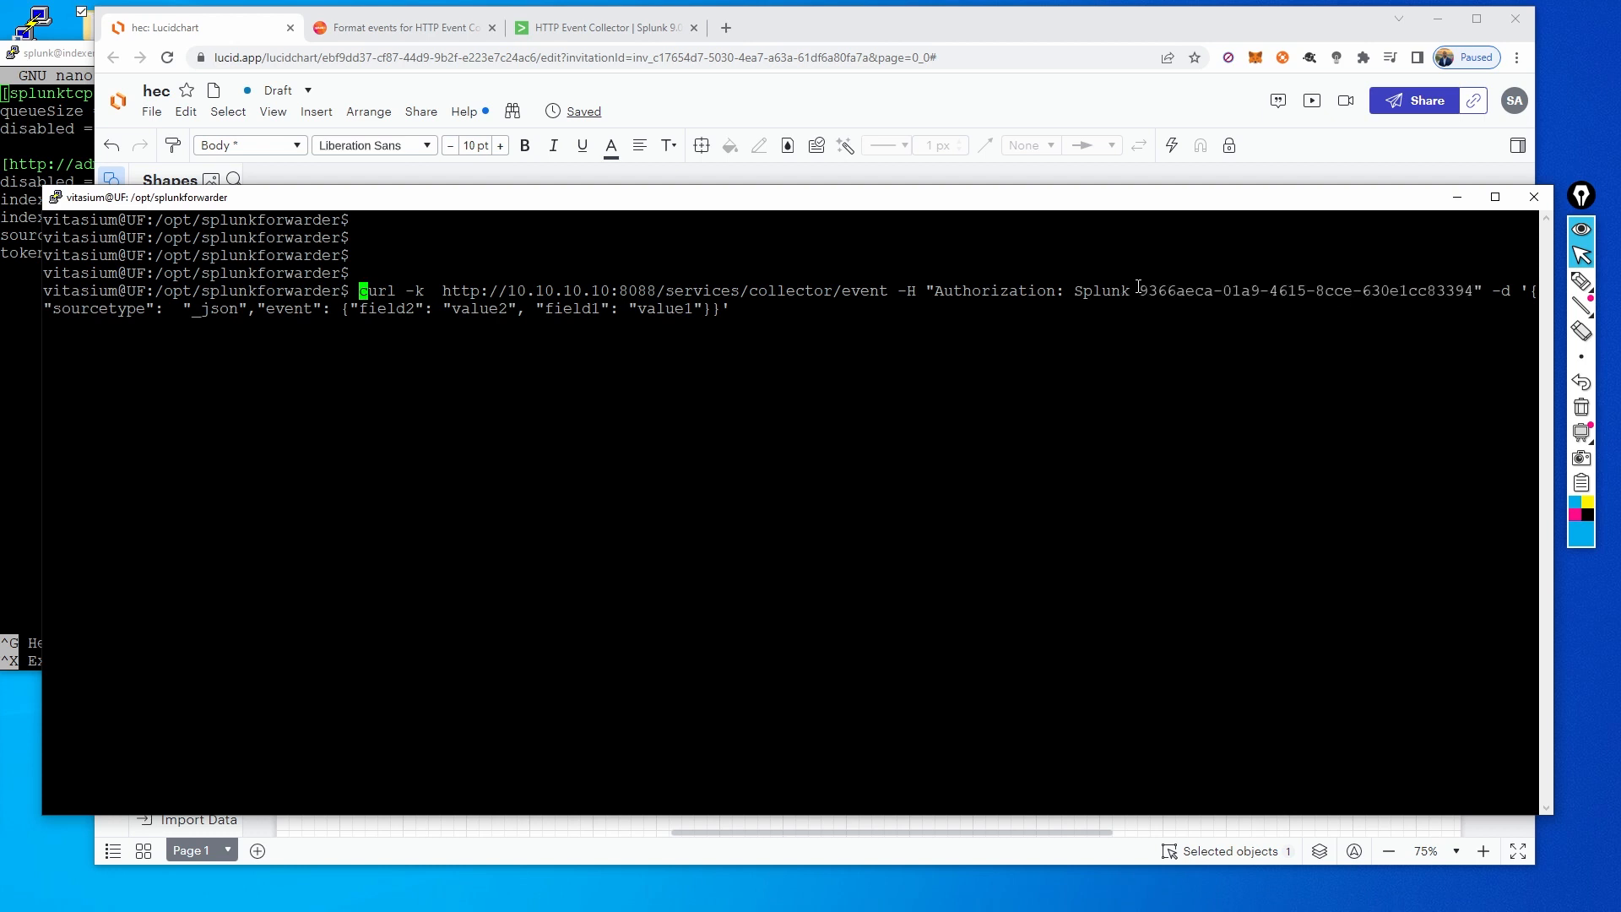
# - Compare the authorization token in the curl command with the admin-course token in the indexer's inputs.conf
pyautogui.moveTo(1139, 291); pyautogui.dragTo(1460, 300)
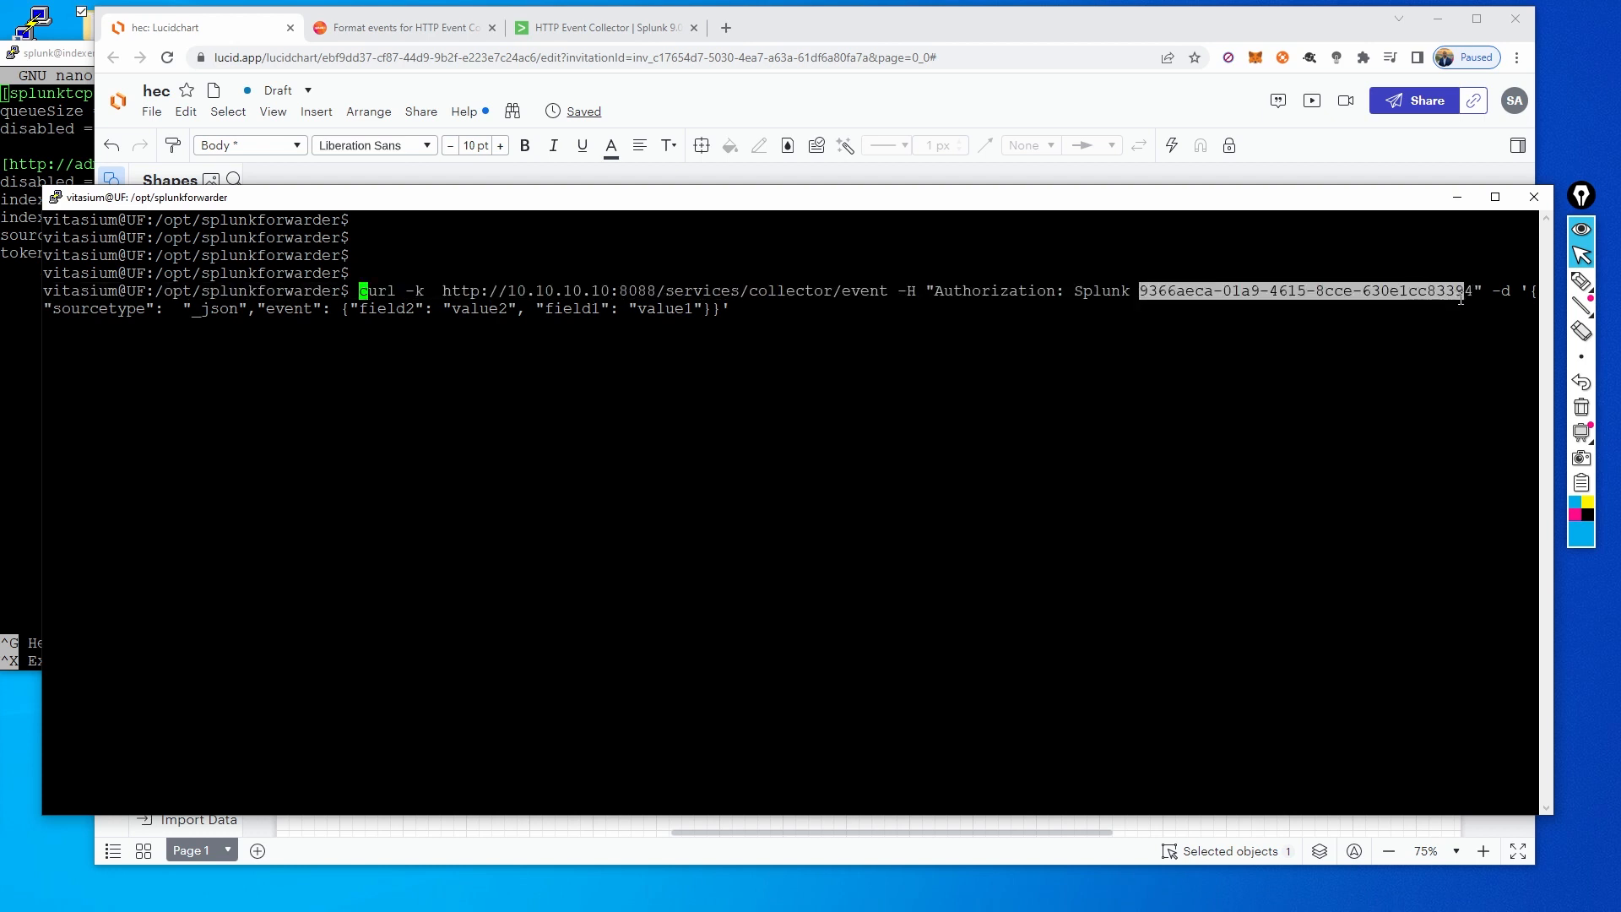
pyautogui.click(88, 171)
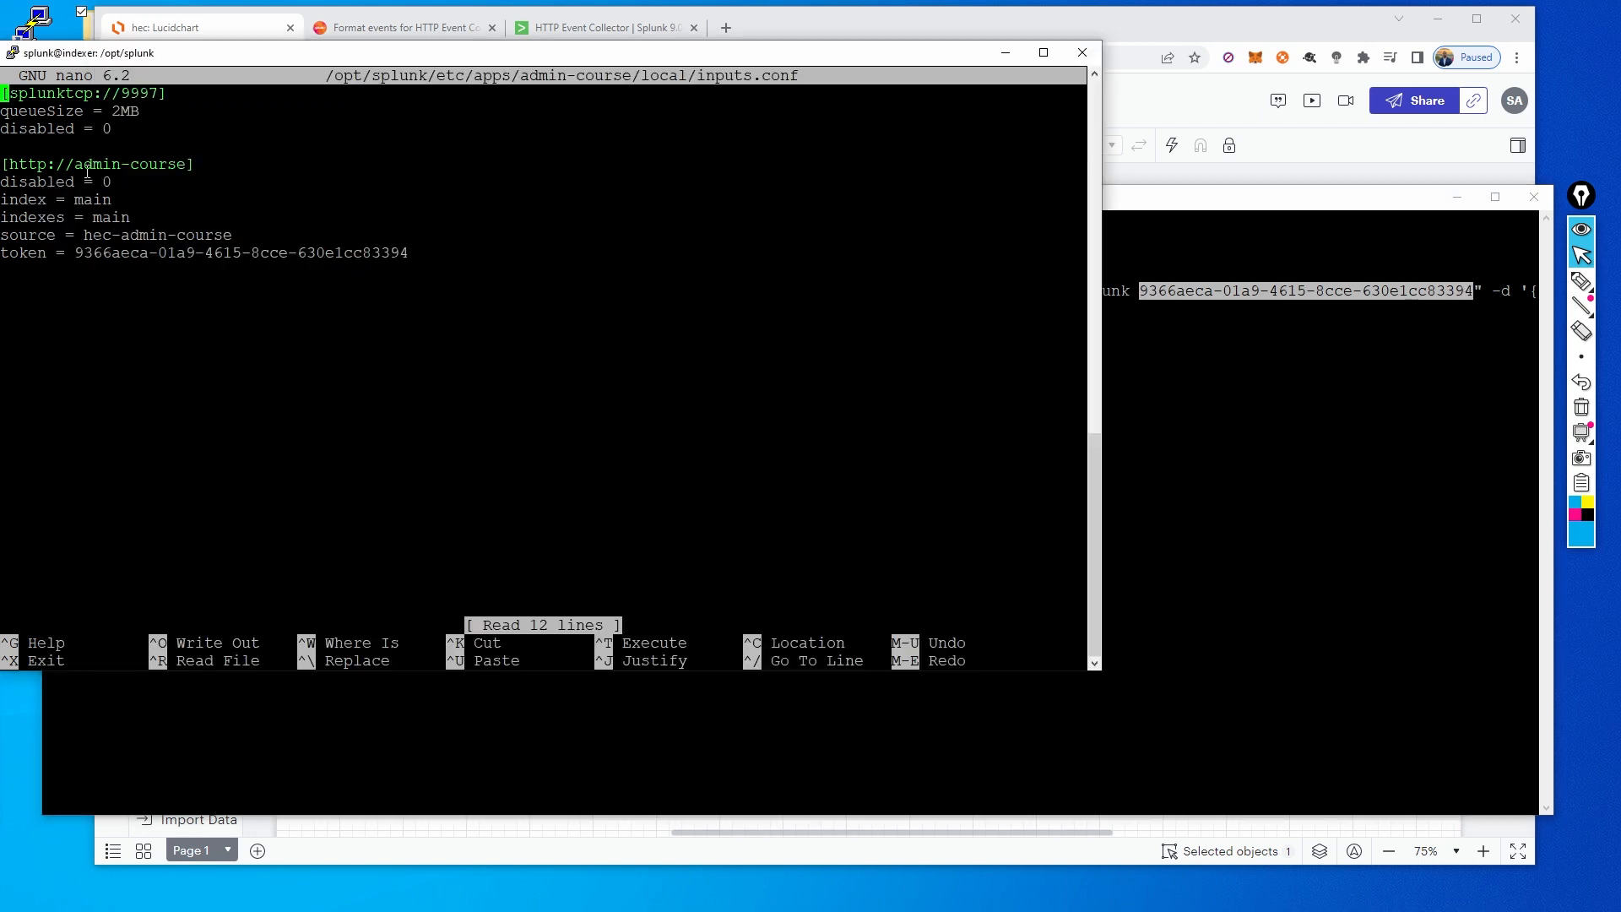
pyautogui.moveTo(77, 252); pyautogui.dragTo(411, 252)
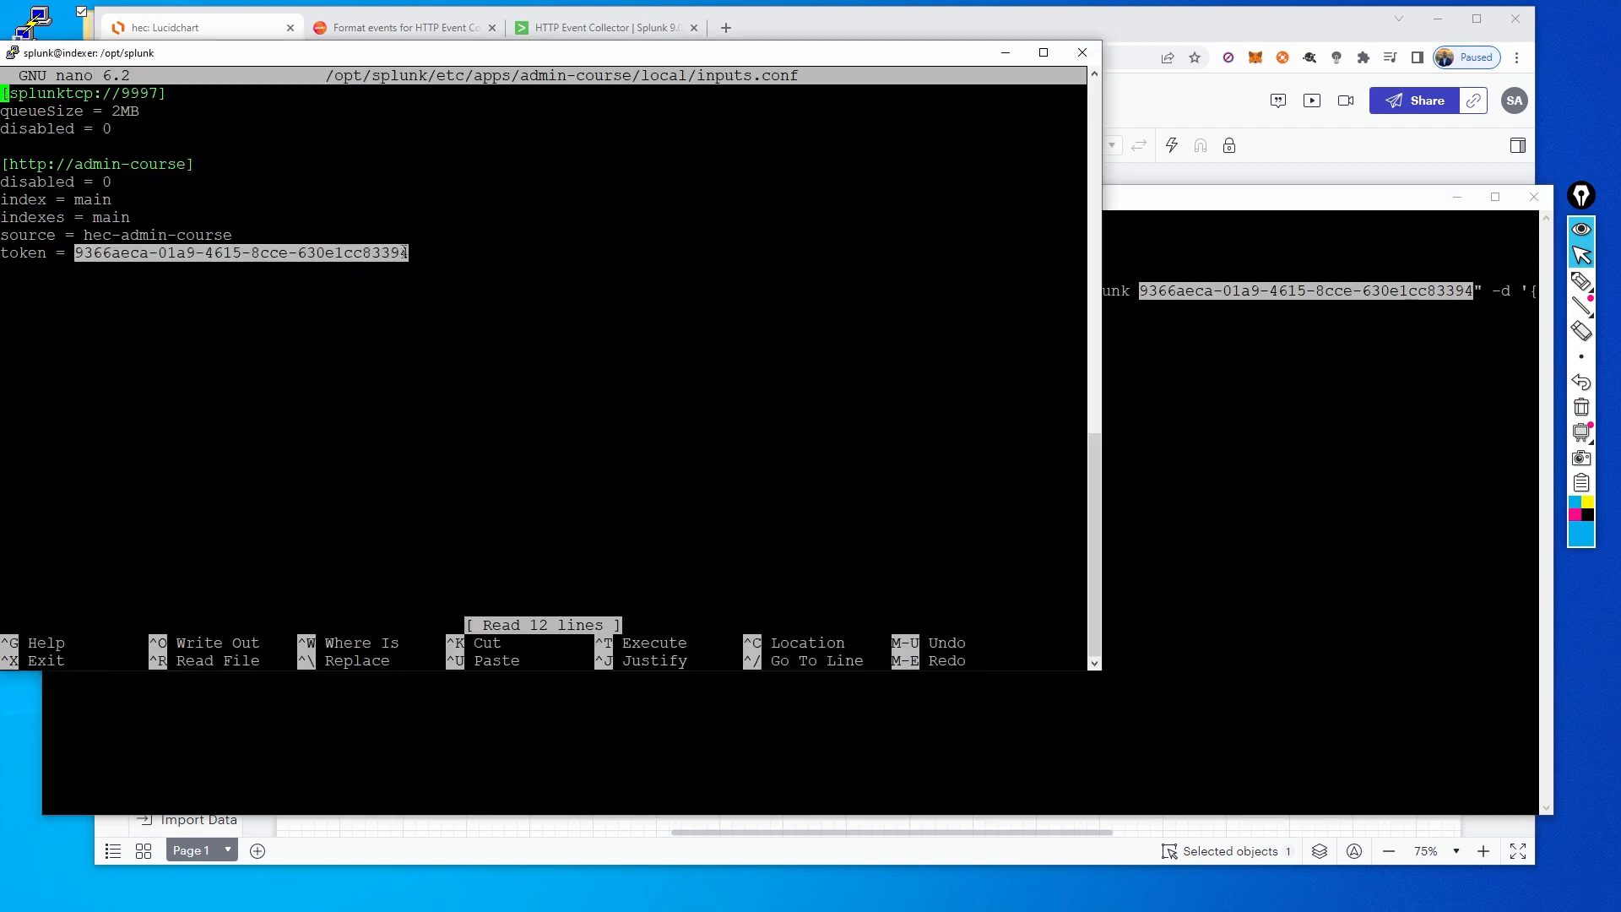
pyautogui.click(1416, 289)
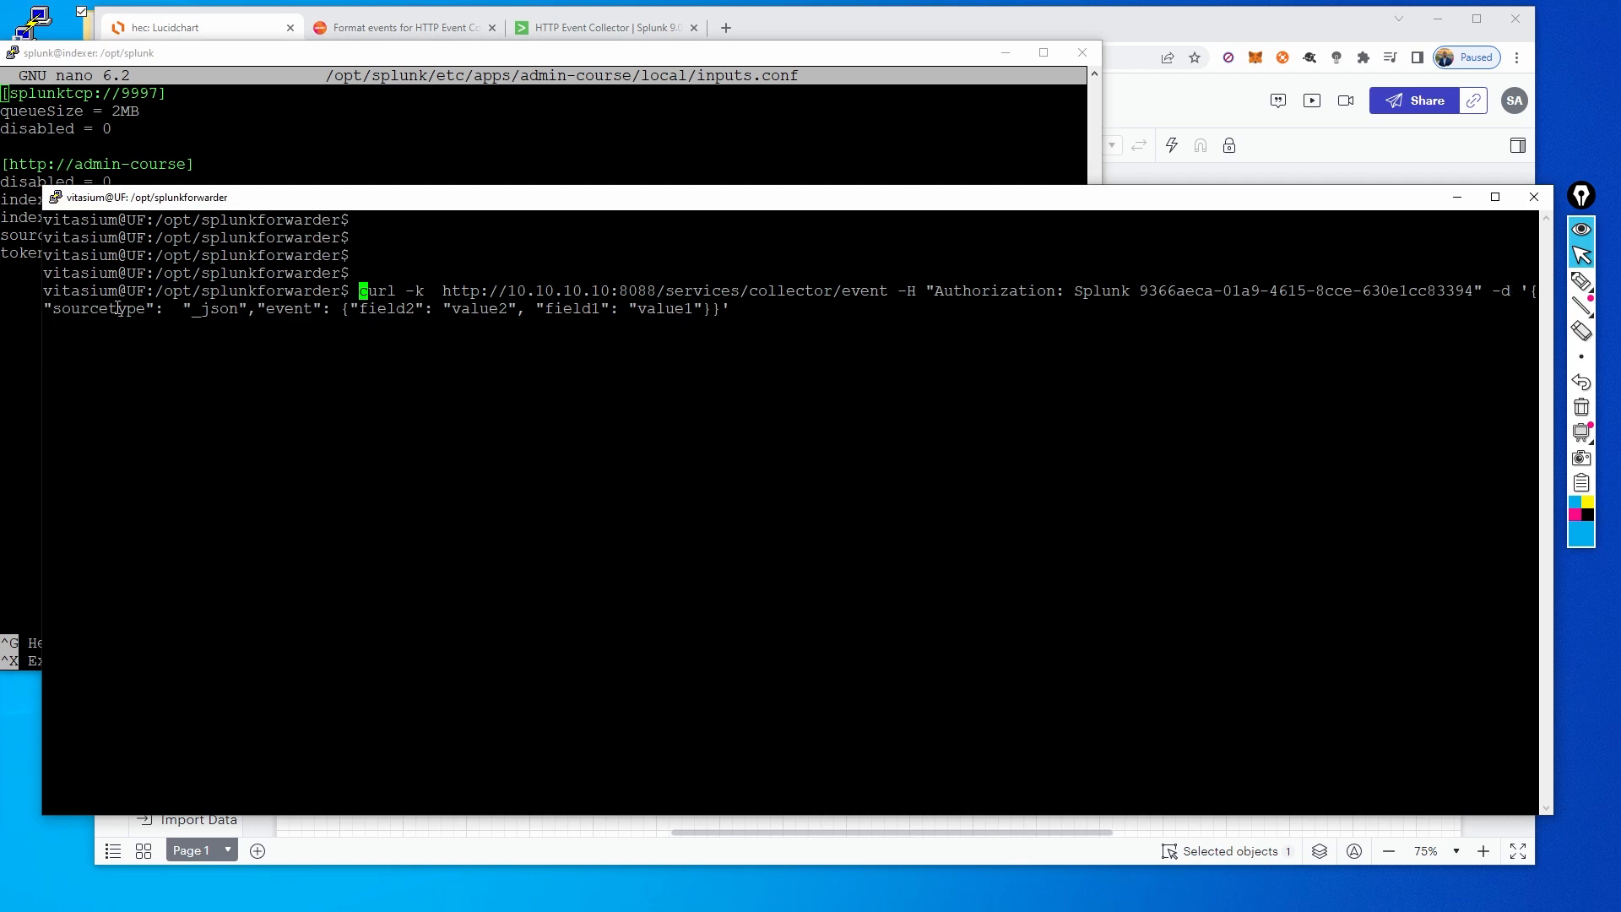
# - Review the curl command's _json sourcetype and event payload, run it to send the event, and check the collector's response
pyautogui.moveTo(185, 310); pyautogui.dragTo(238, 309)
pyautogui.click(238, 309)
pyautogui.moveTo(335, 305); pyautogui.dragTo(731, 310)
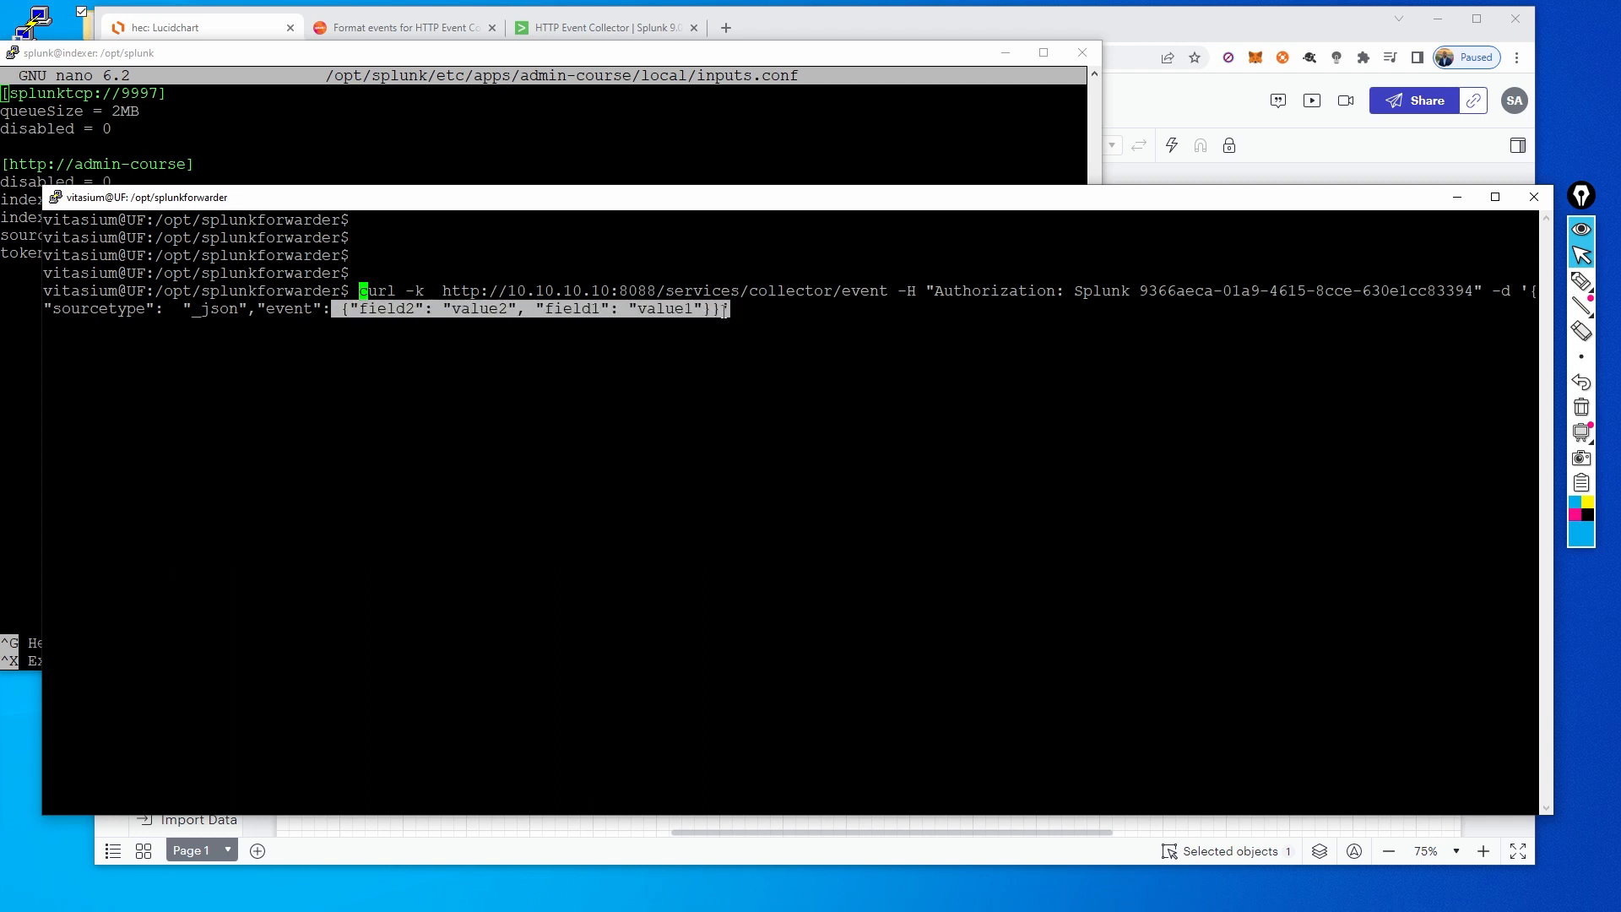
pyautogui.click(731, 310)
pyautogui.press('Return')
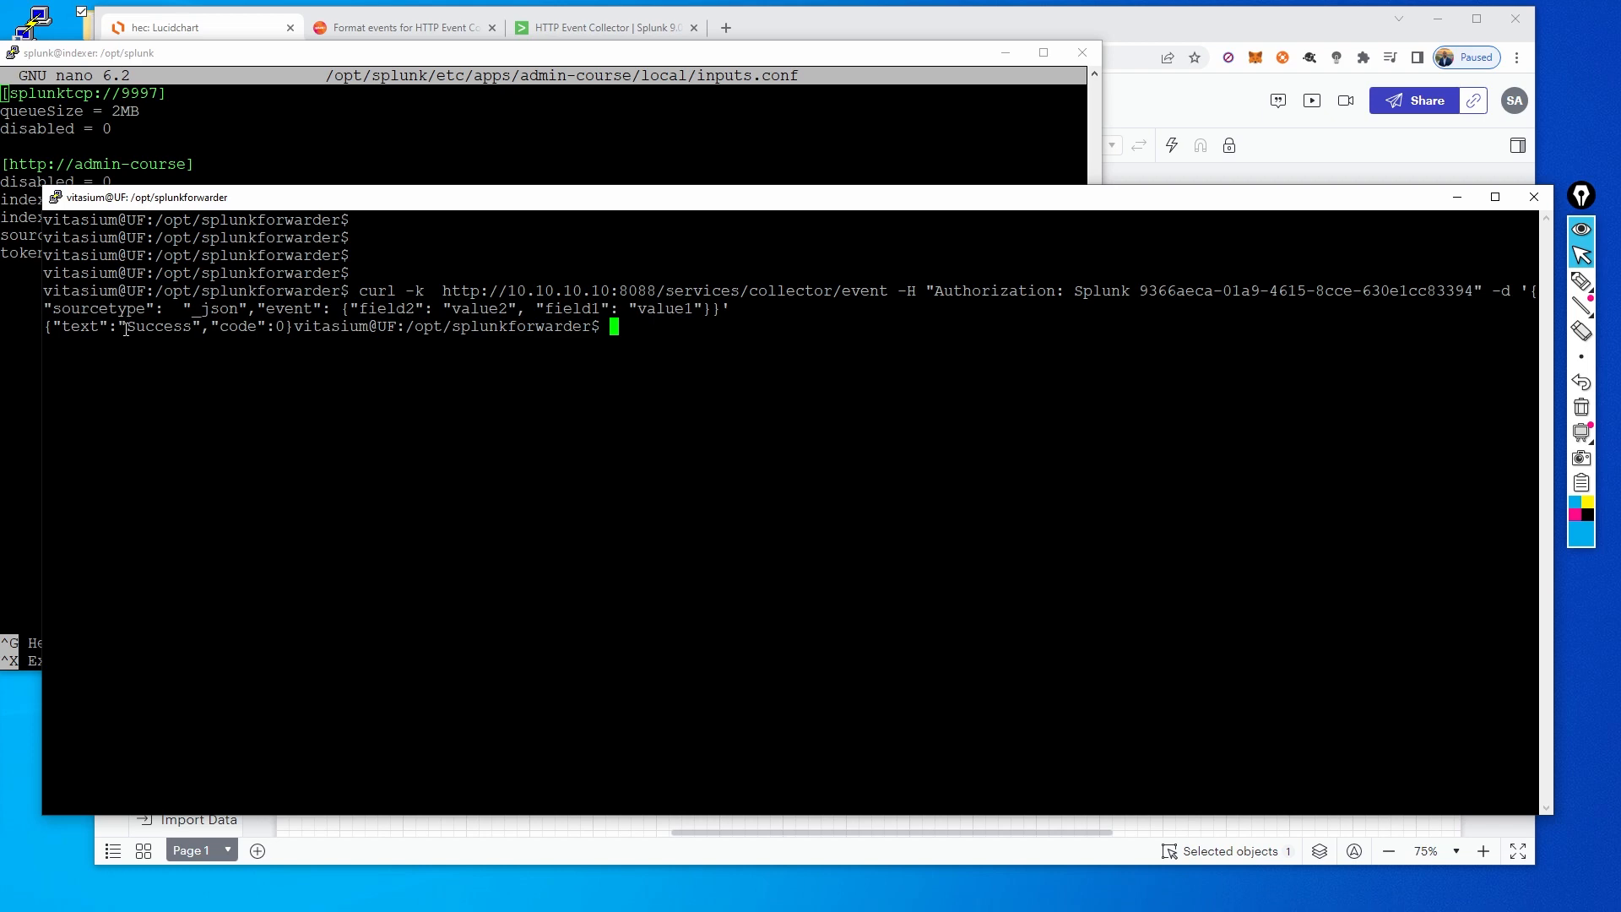
pyautogui.moveTo(126, 329); pyautogui.dragTo(251, 335)
pyautogui.click(251, 335)
# - Return to Splunk Web, dismiss the Edit Token dialog without saving, and open the admin-course app's search page
pyautogui.click(582, 28)
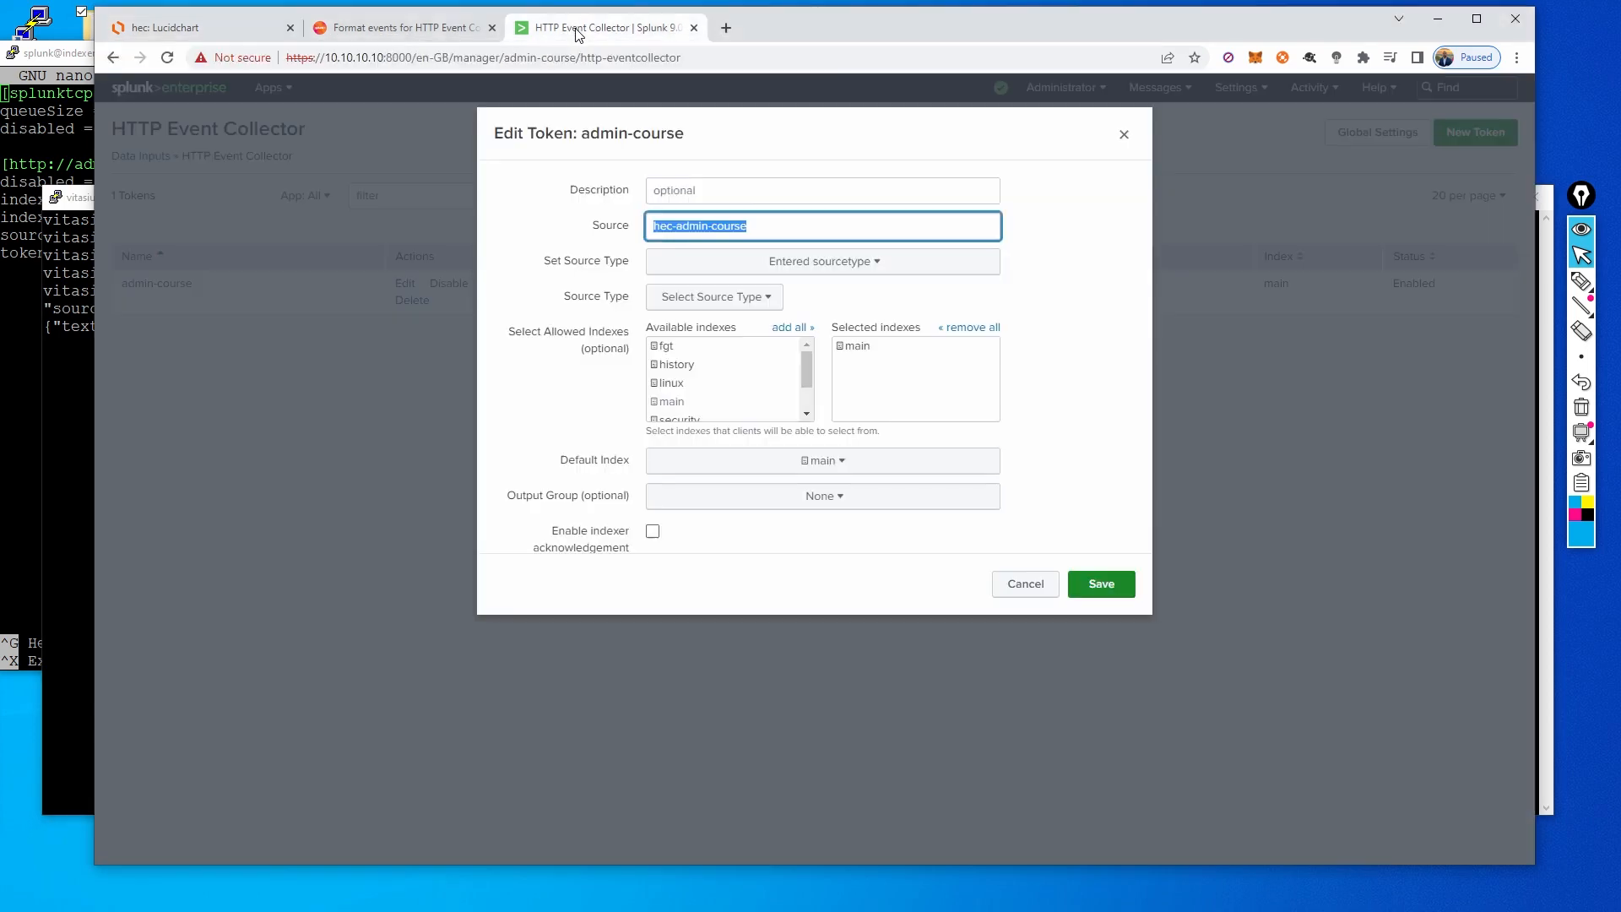
pyautogui.click(1123, 135)
pyautogui.click(272, 88)
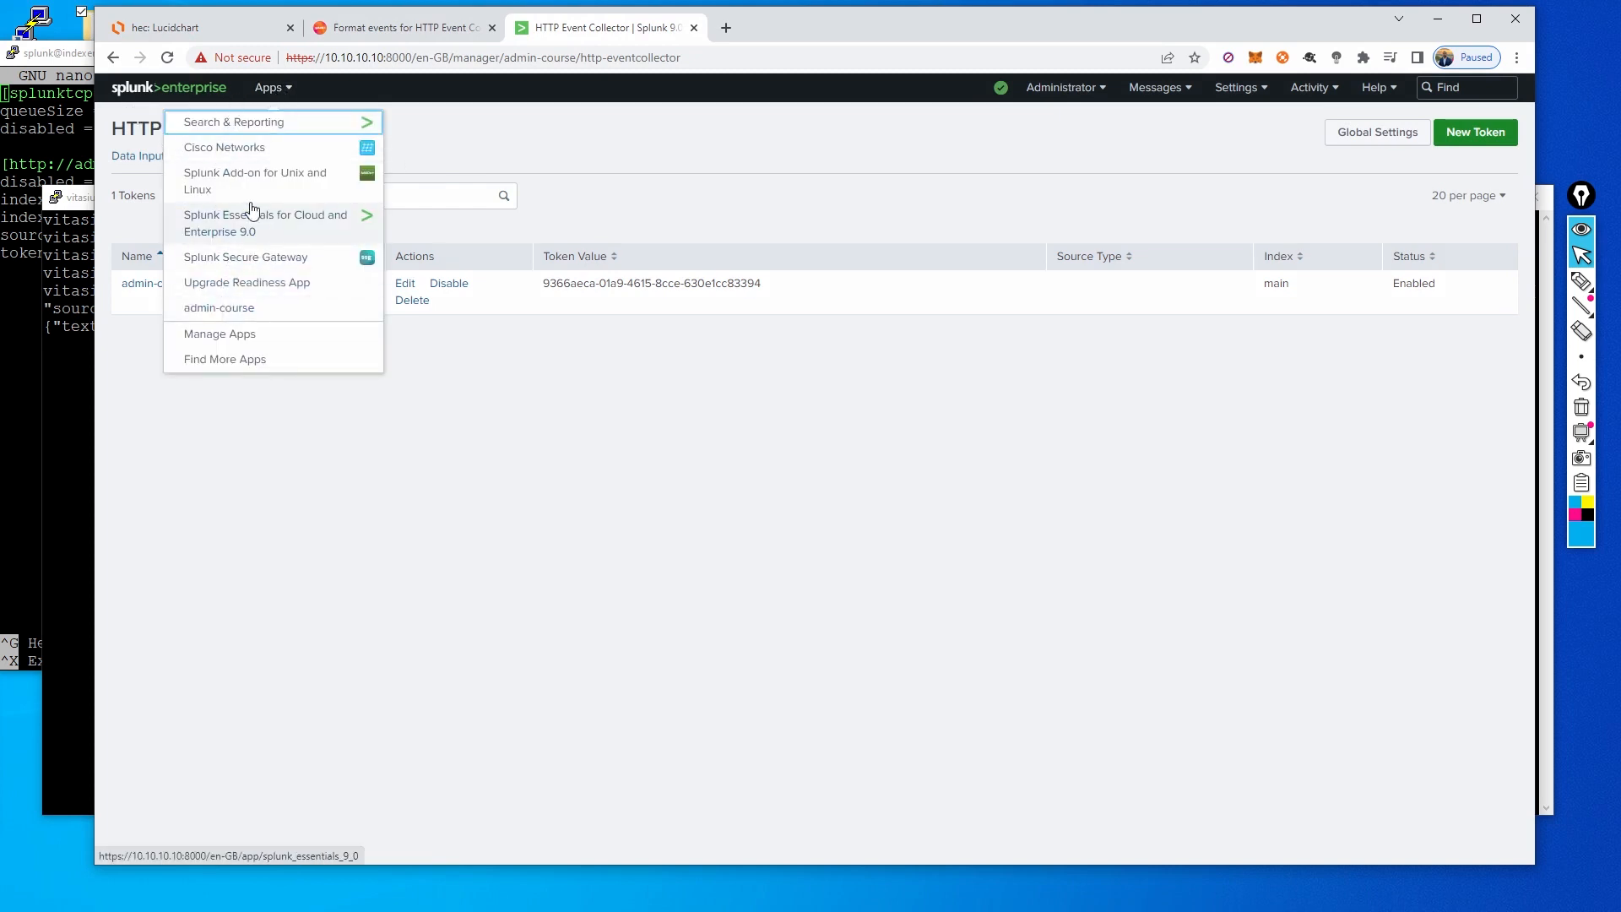
pyautogui.click(233, 127)
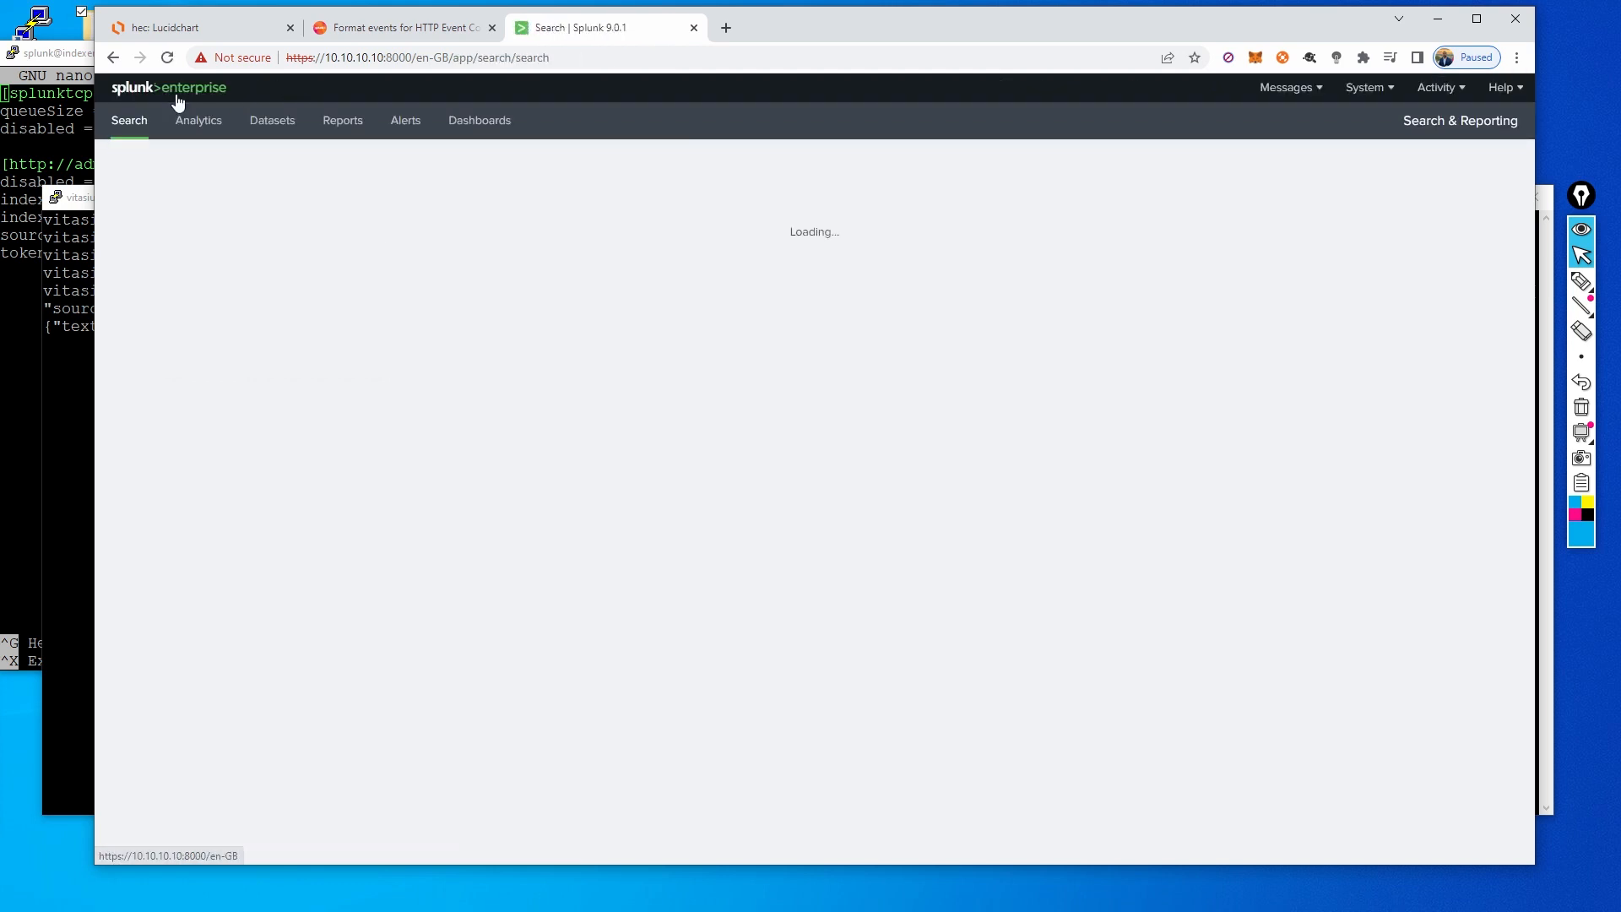
pyautogui.click(268, 87)
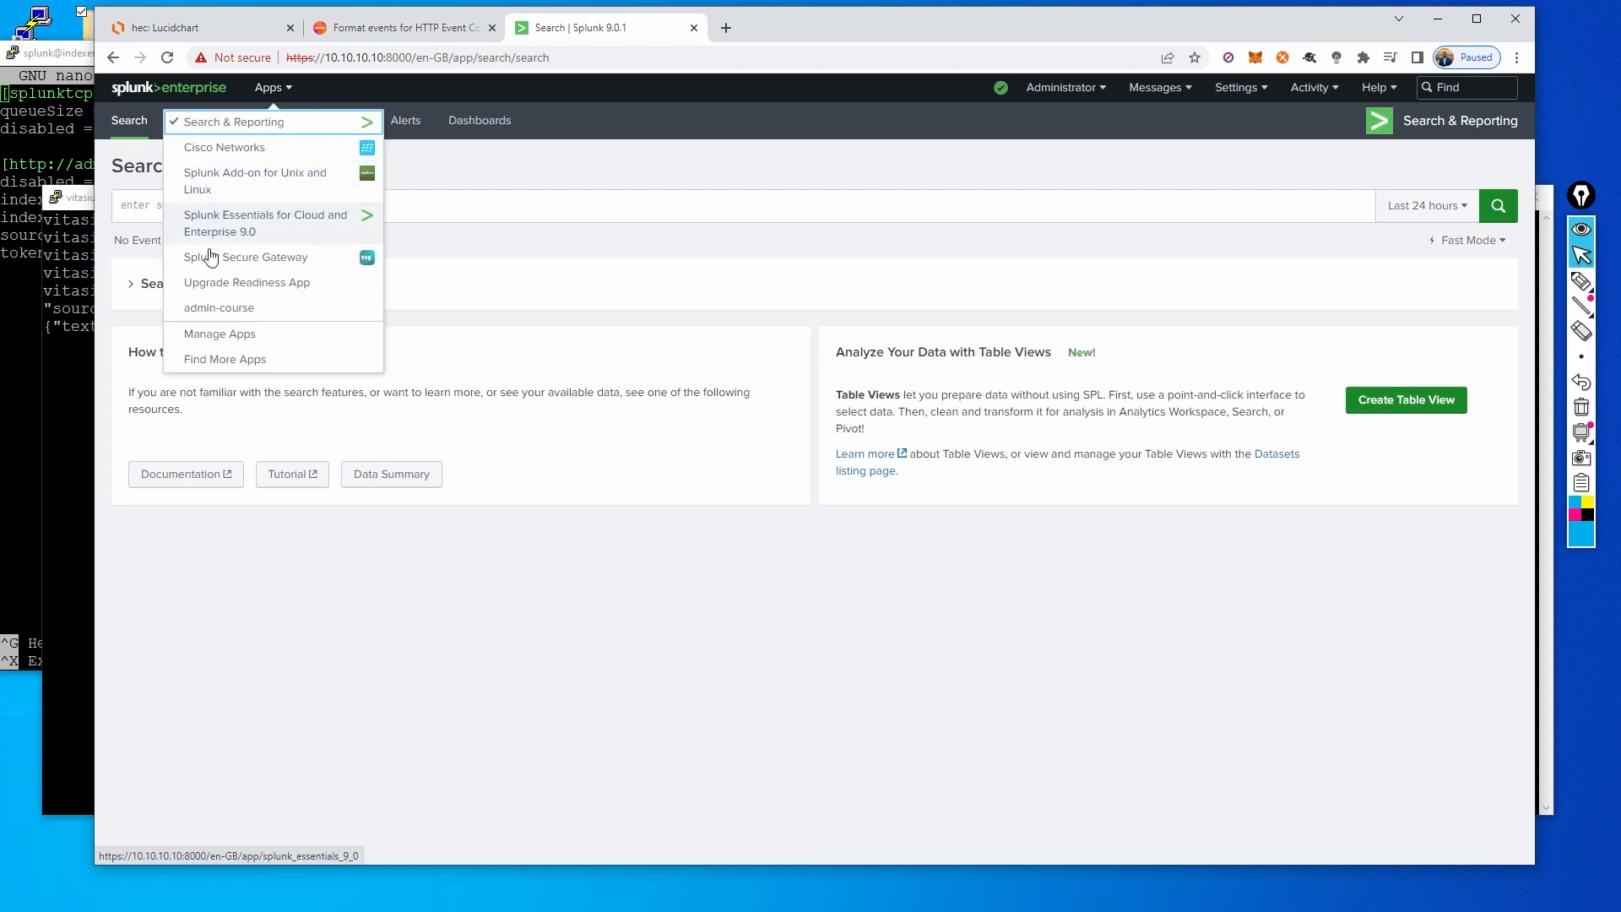
pyautogui.click(199, 308)
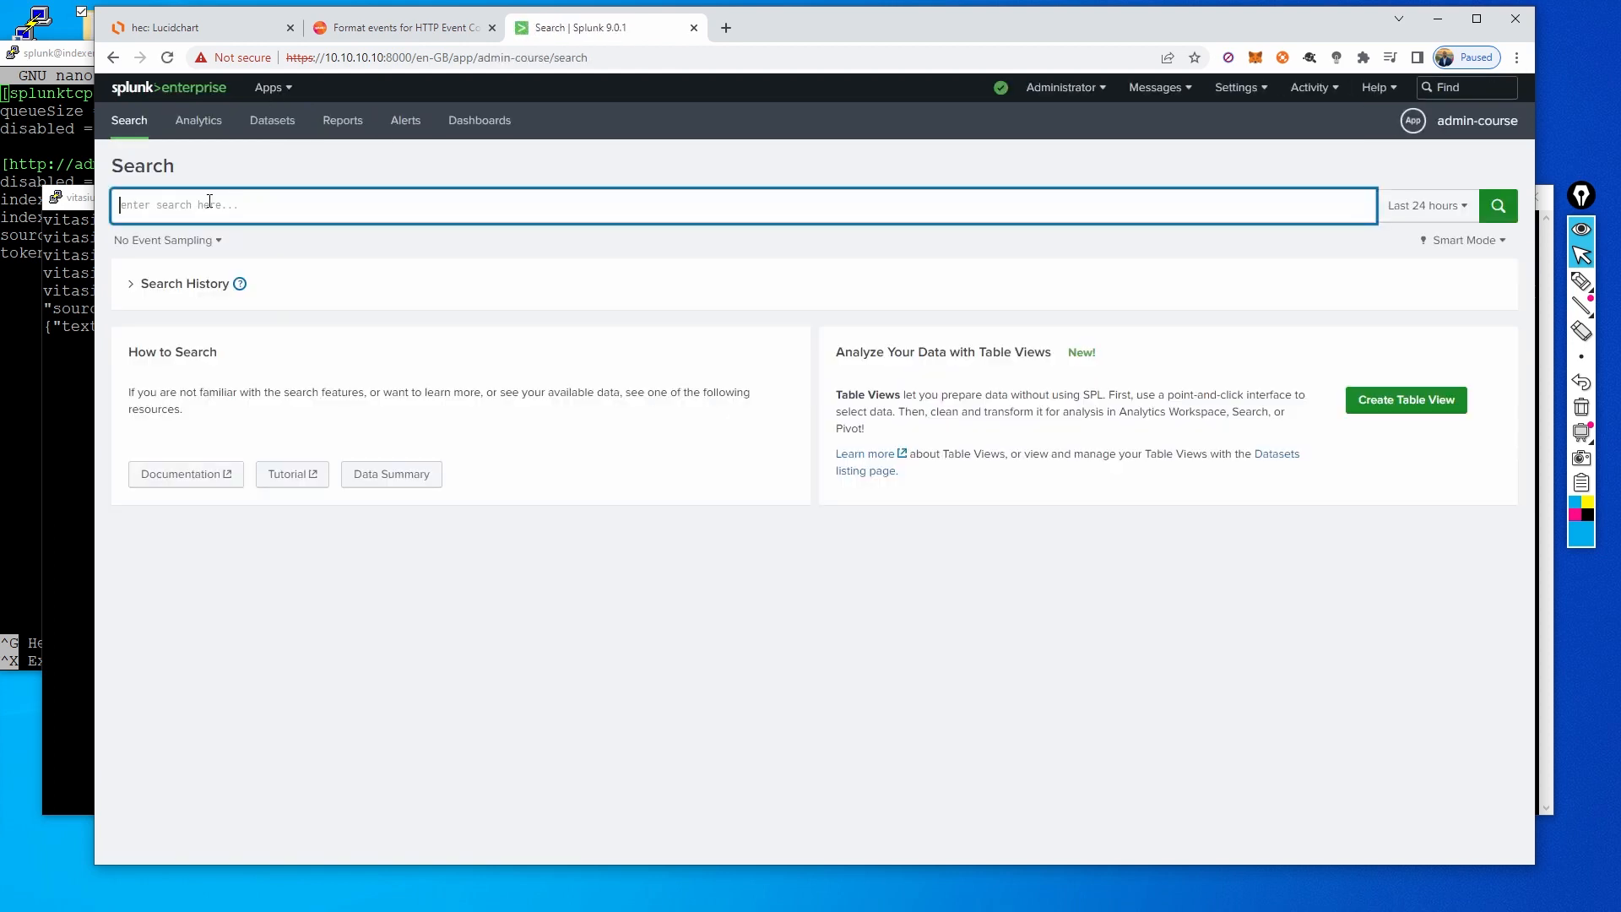
# - Search the admin-course app with index = linux
pyautogui.write('index = ')
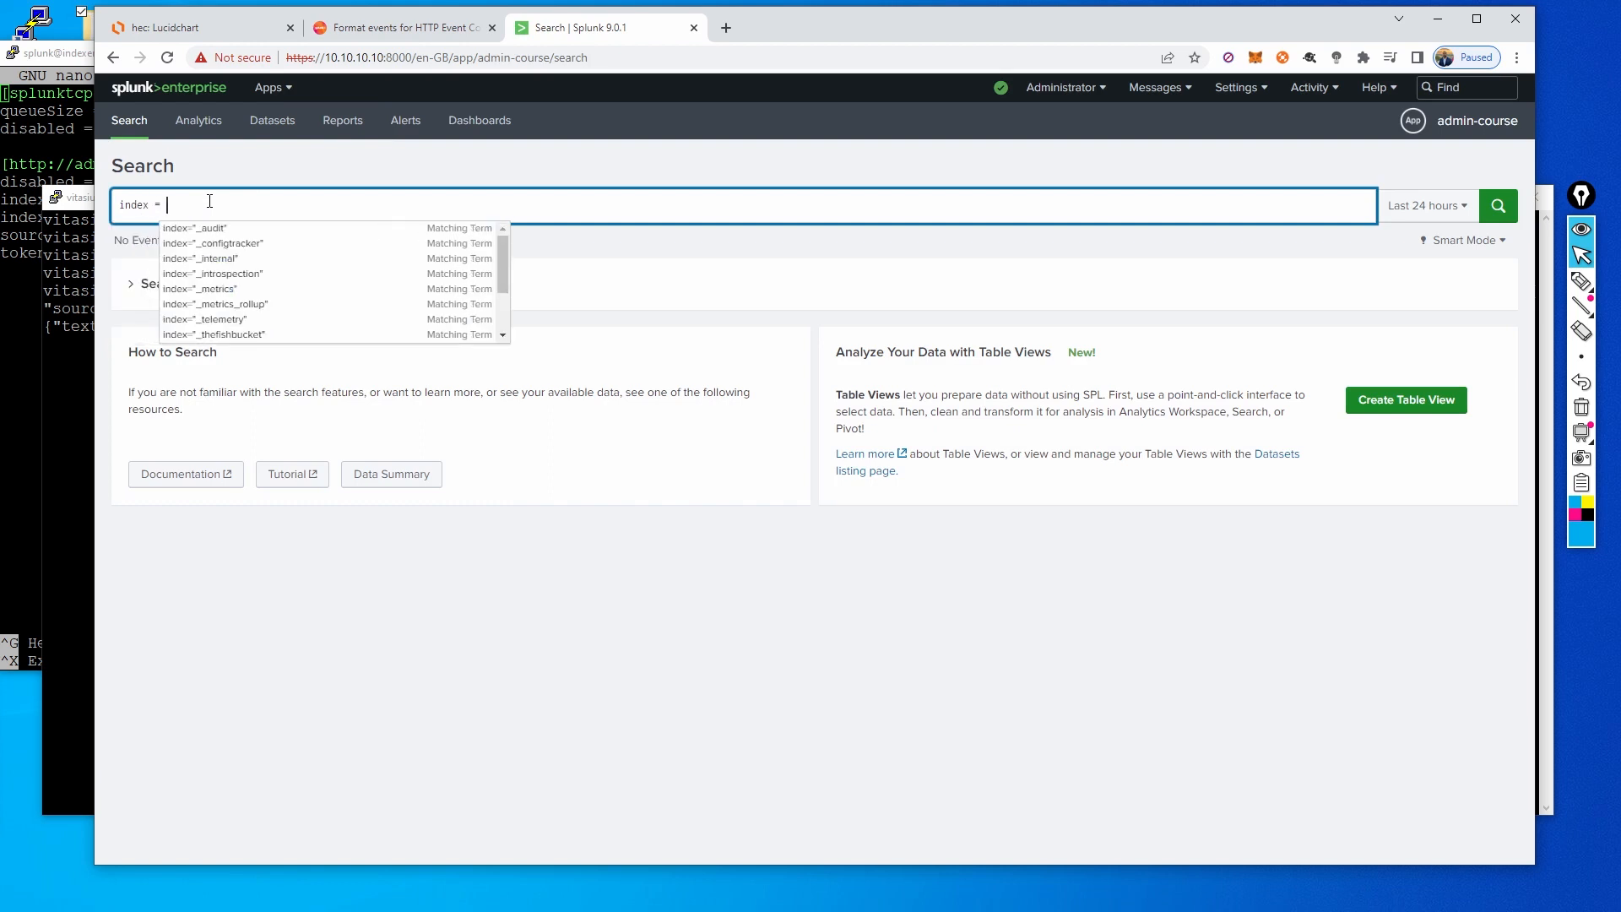
pyautogui.write('linux')
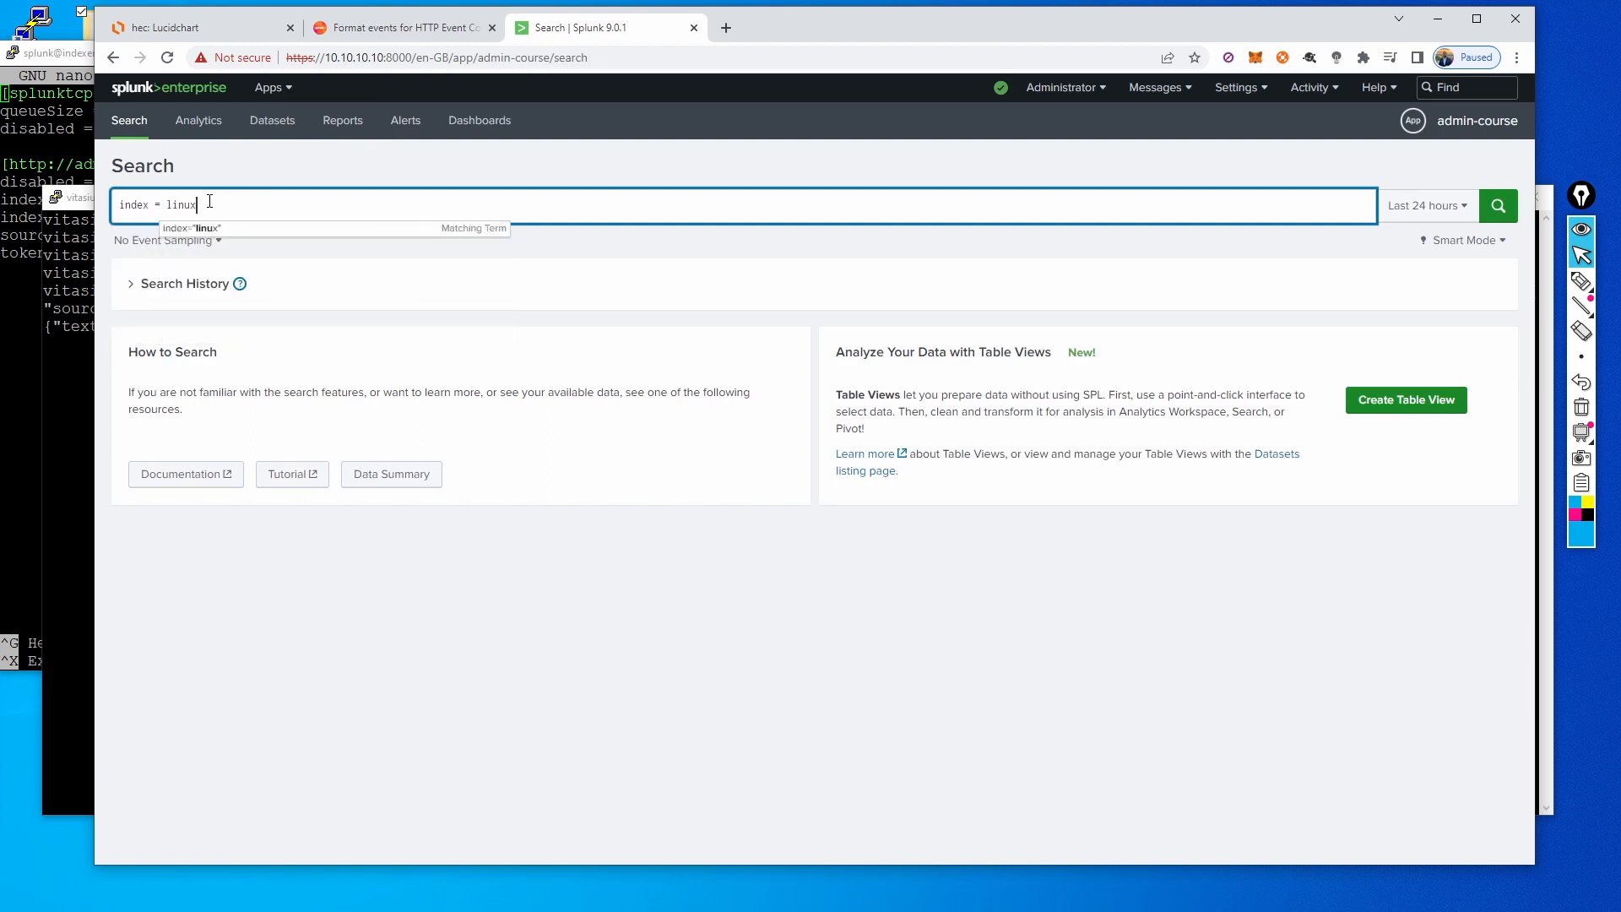
pyautogui.press('Return')
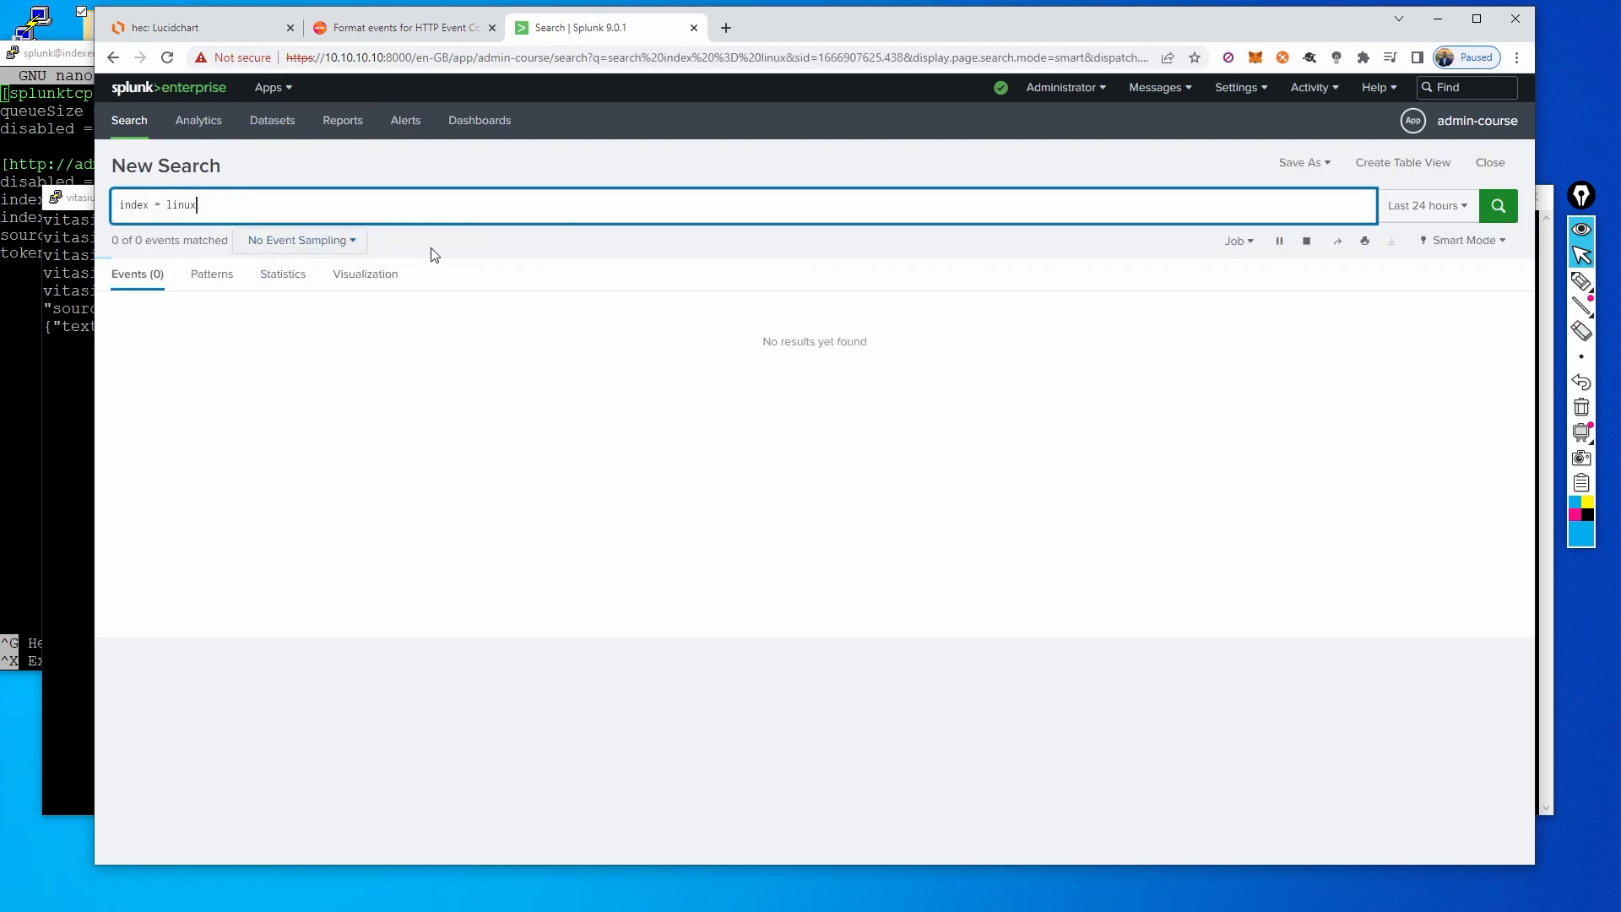
pyautogui.click(1411, 208)
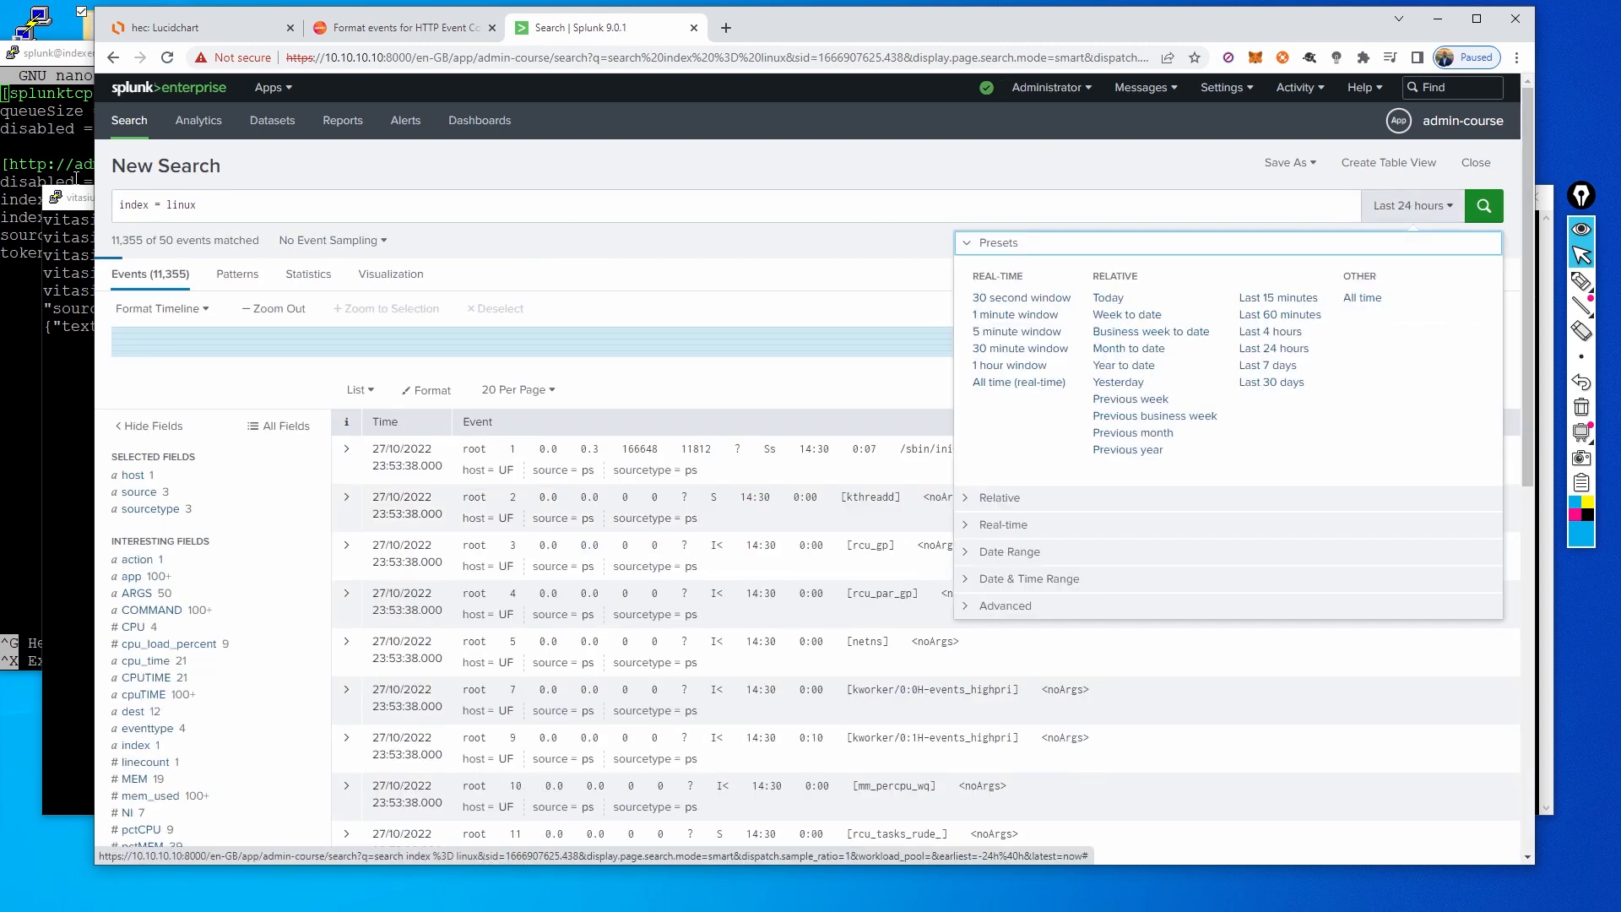
# - Change the searched index to main and rerun the search
pyautogui.doubleClick(188, 201)
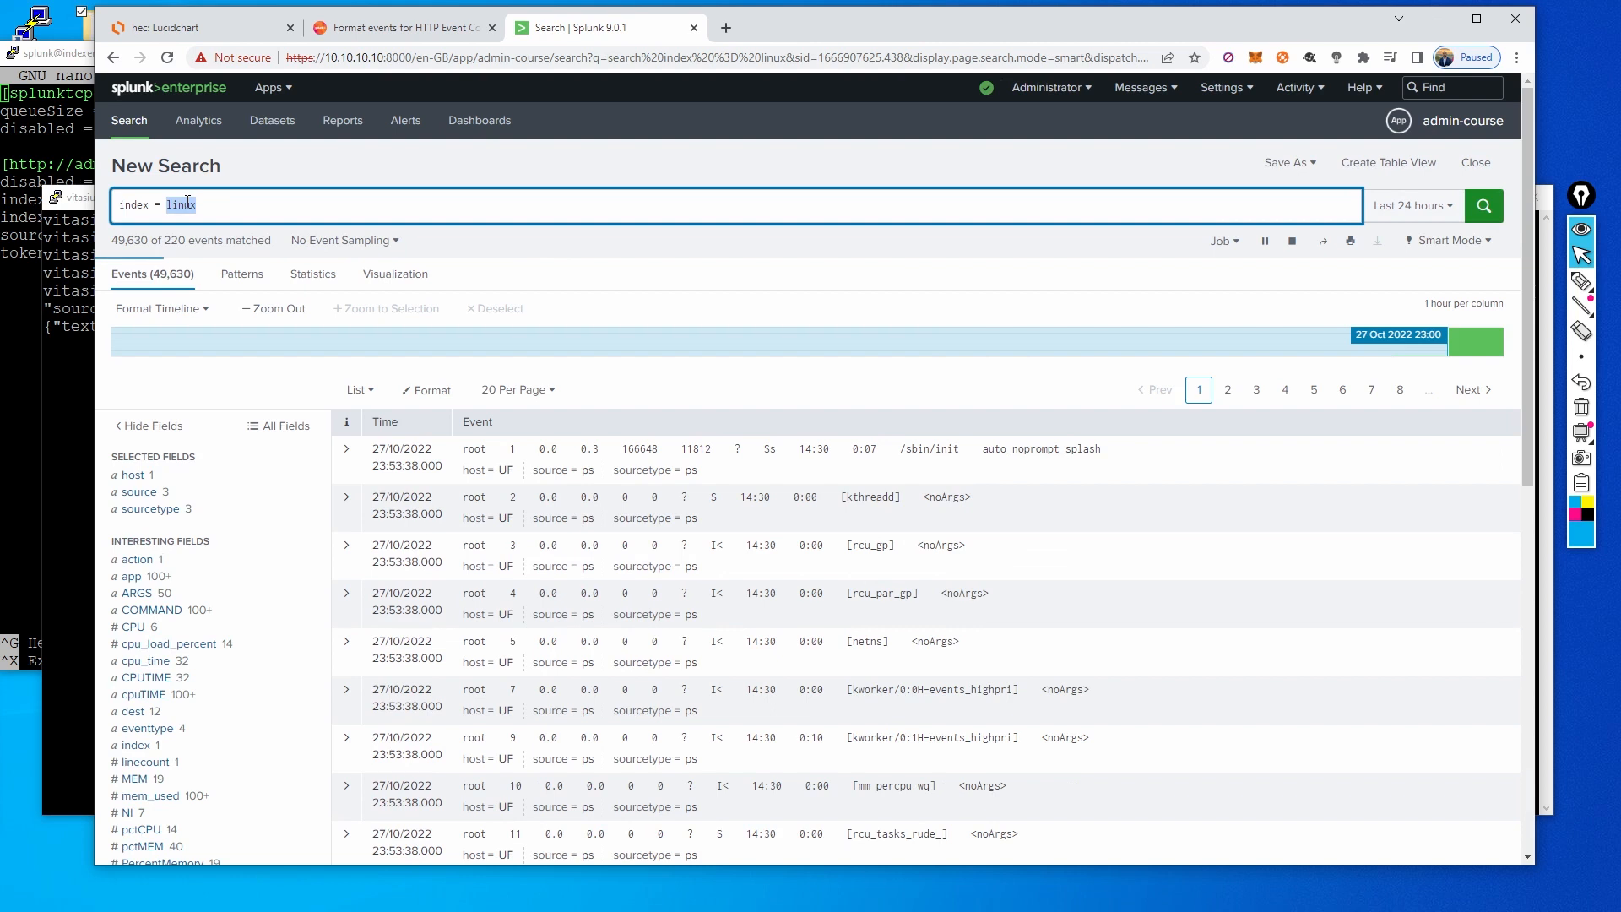
pyautogui.write('main')
pyautogui.press('Return')
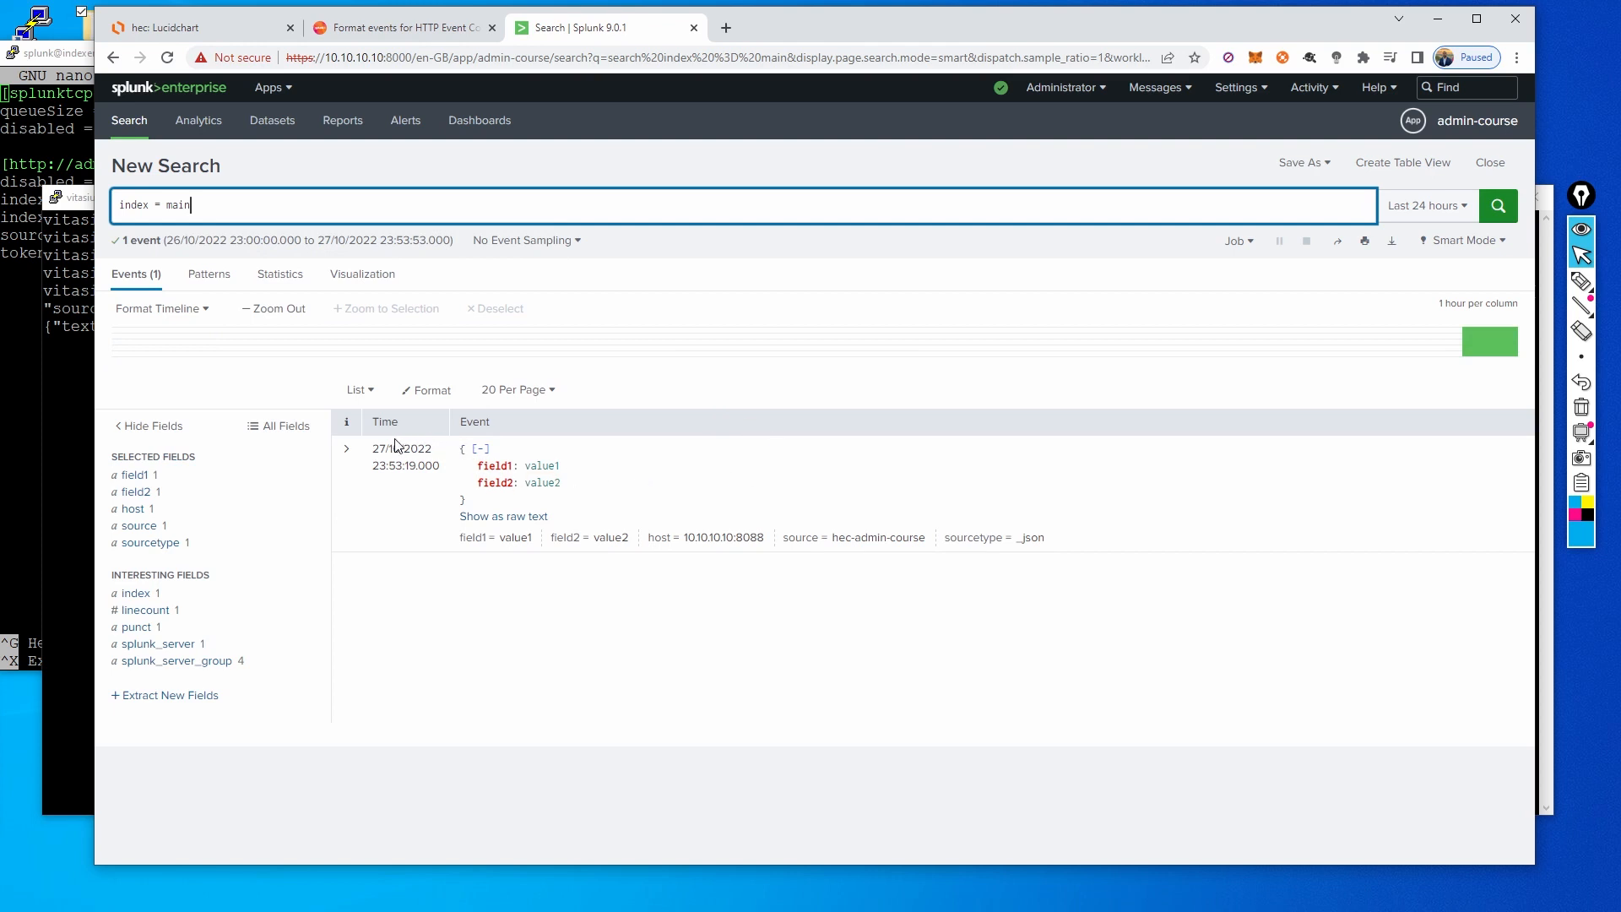
# - Inspect the values of field1, field2, host, source and sourcetype for the received event
pyautogui.click(140, 476)
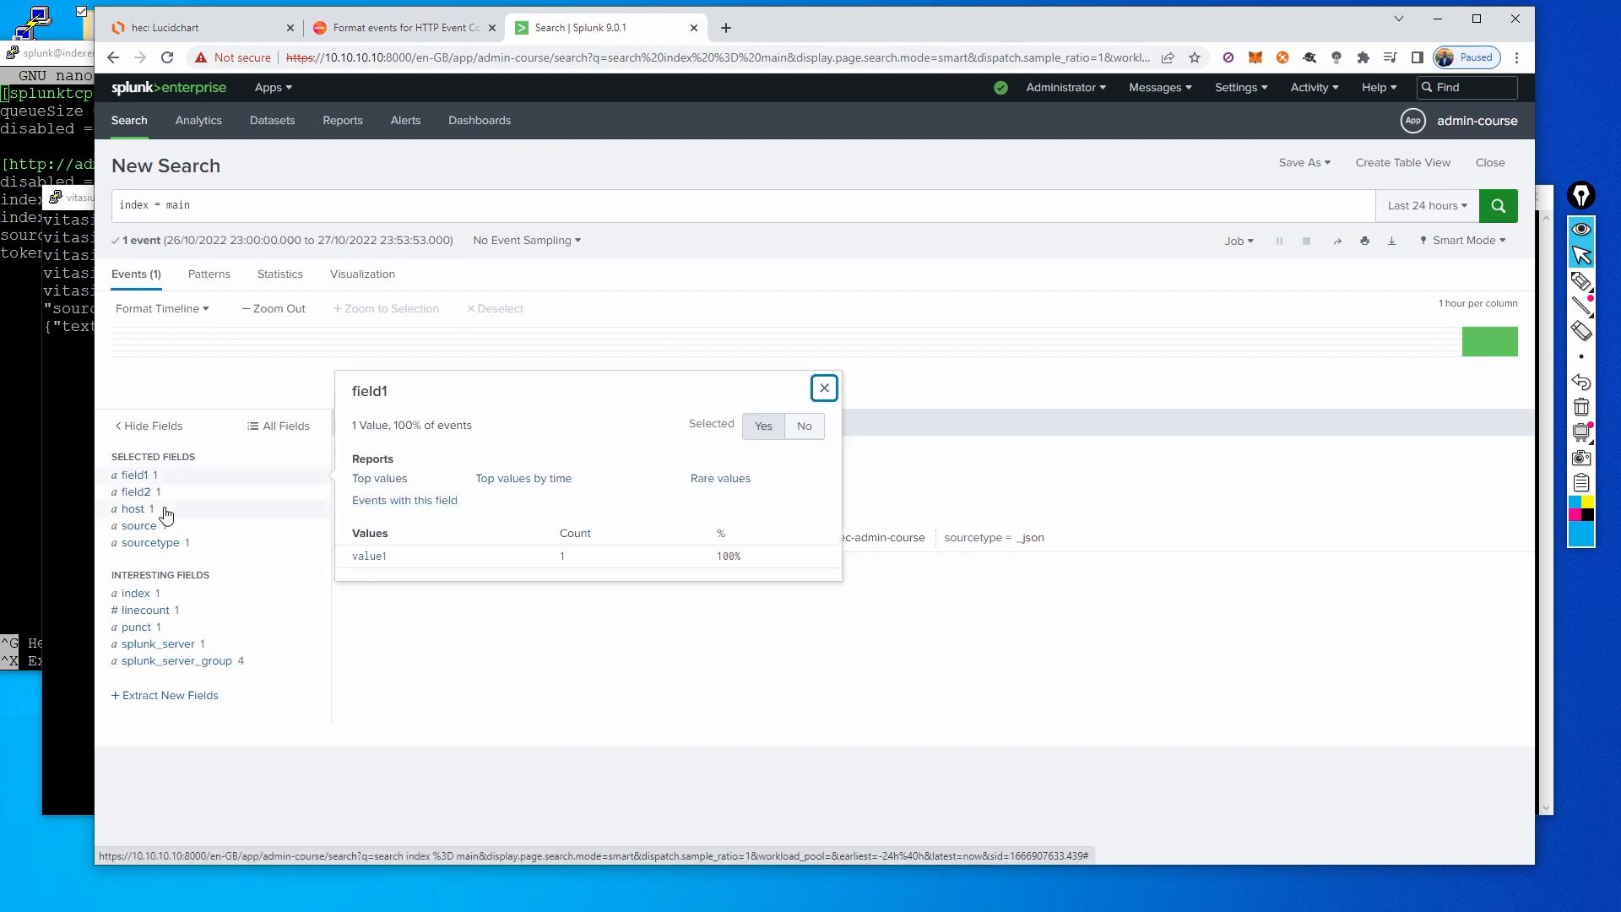
pyautogui.click(135, 493)
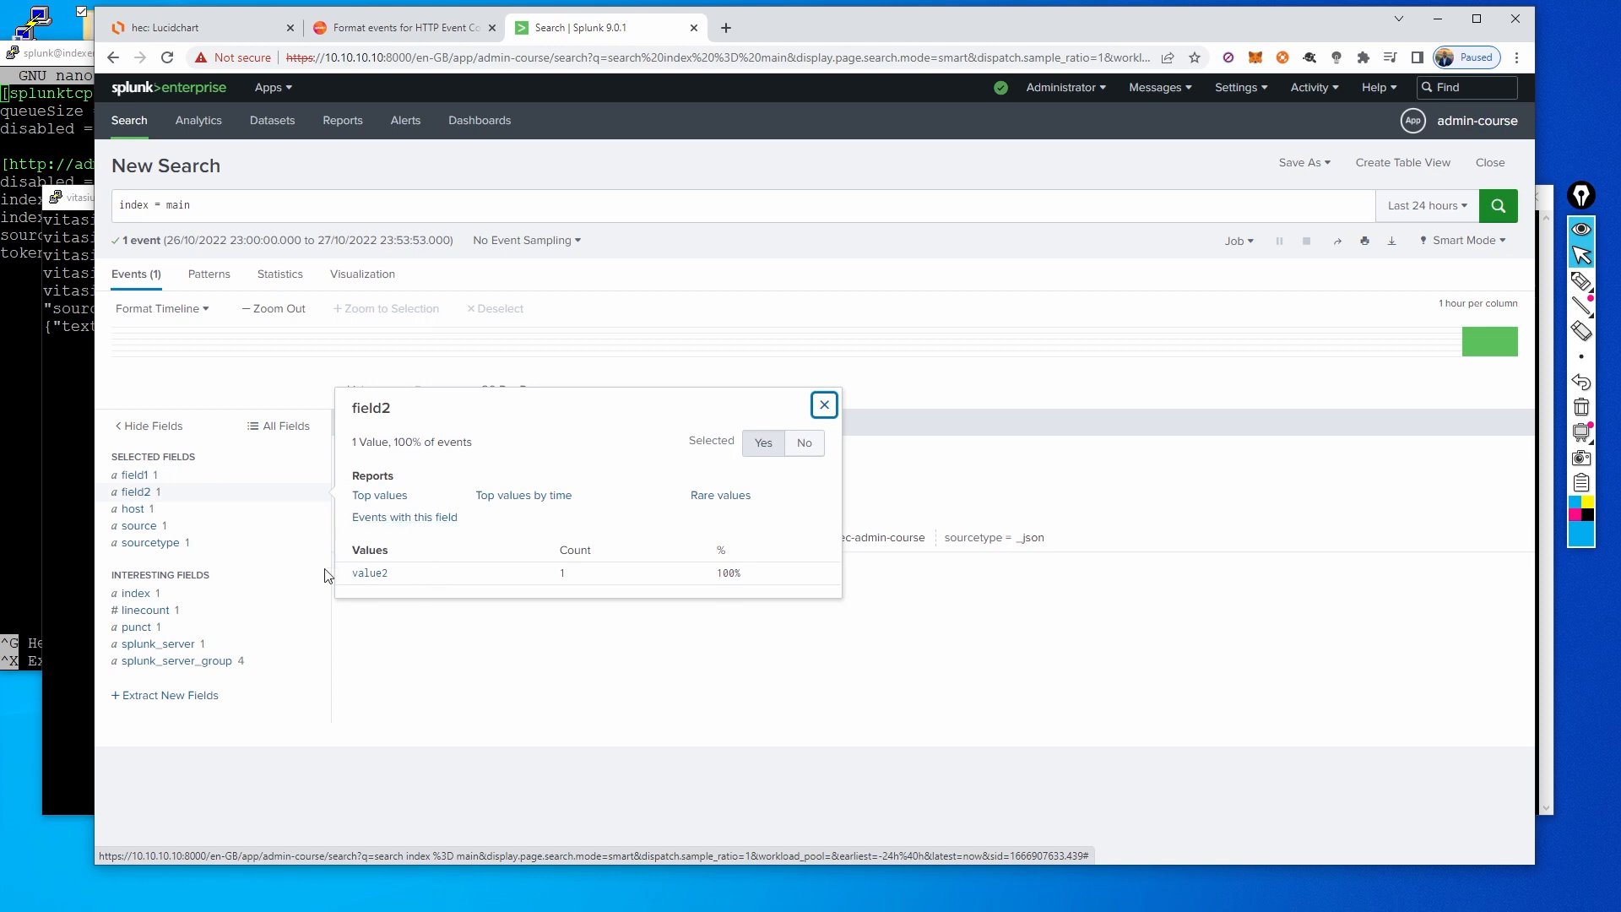
pyautogui.click(137, 510)
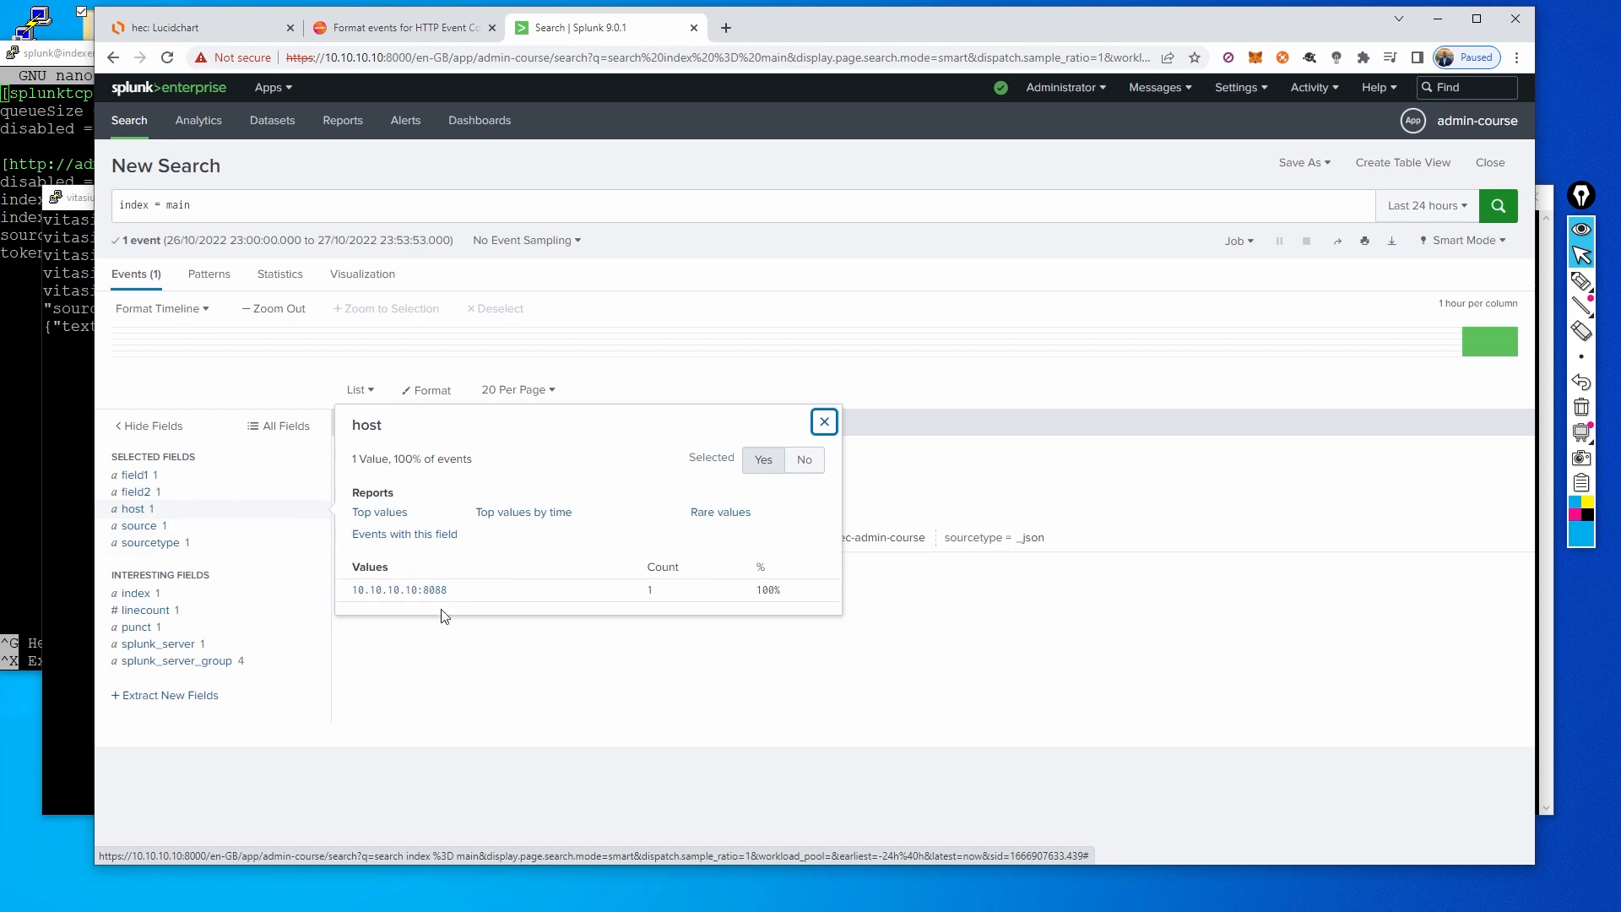
pyautogui.click(150, 525)
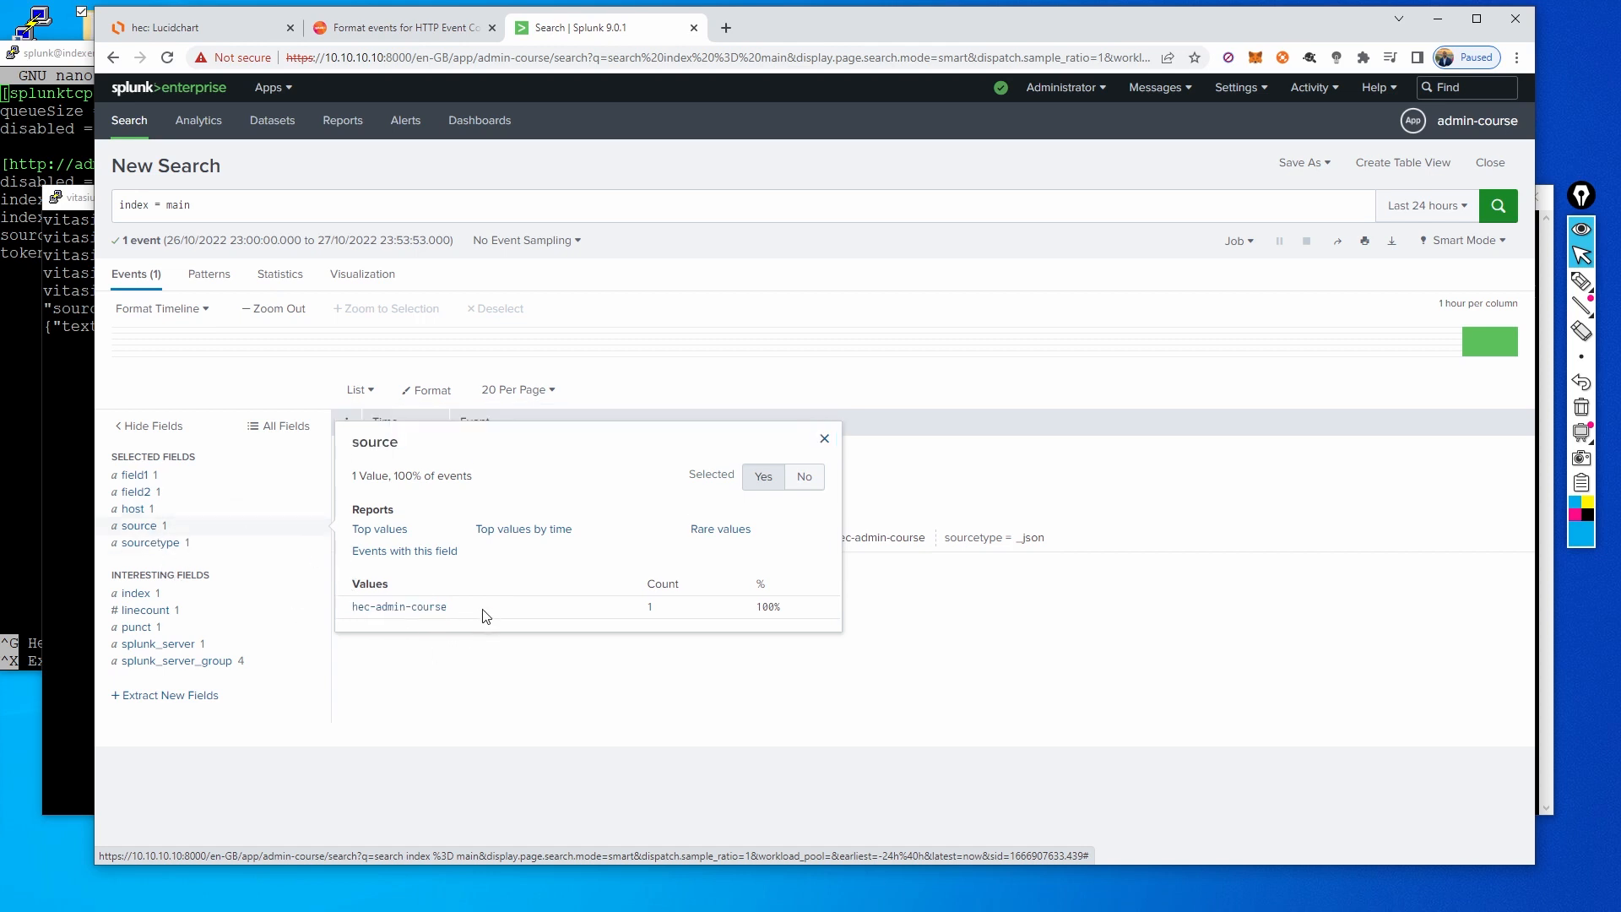
pyautogui.moveTo(485, 609); pyautogui.dragTo(350, 606)
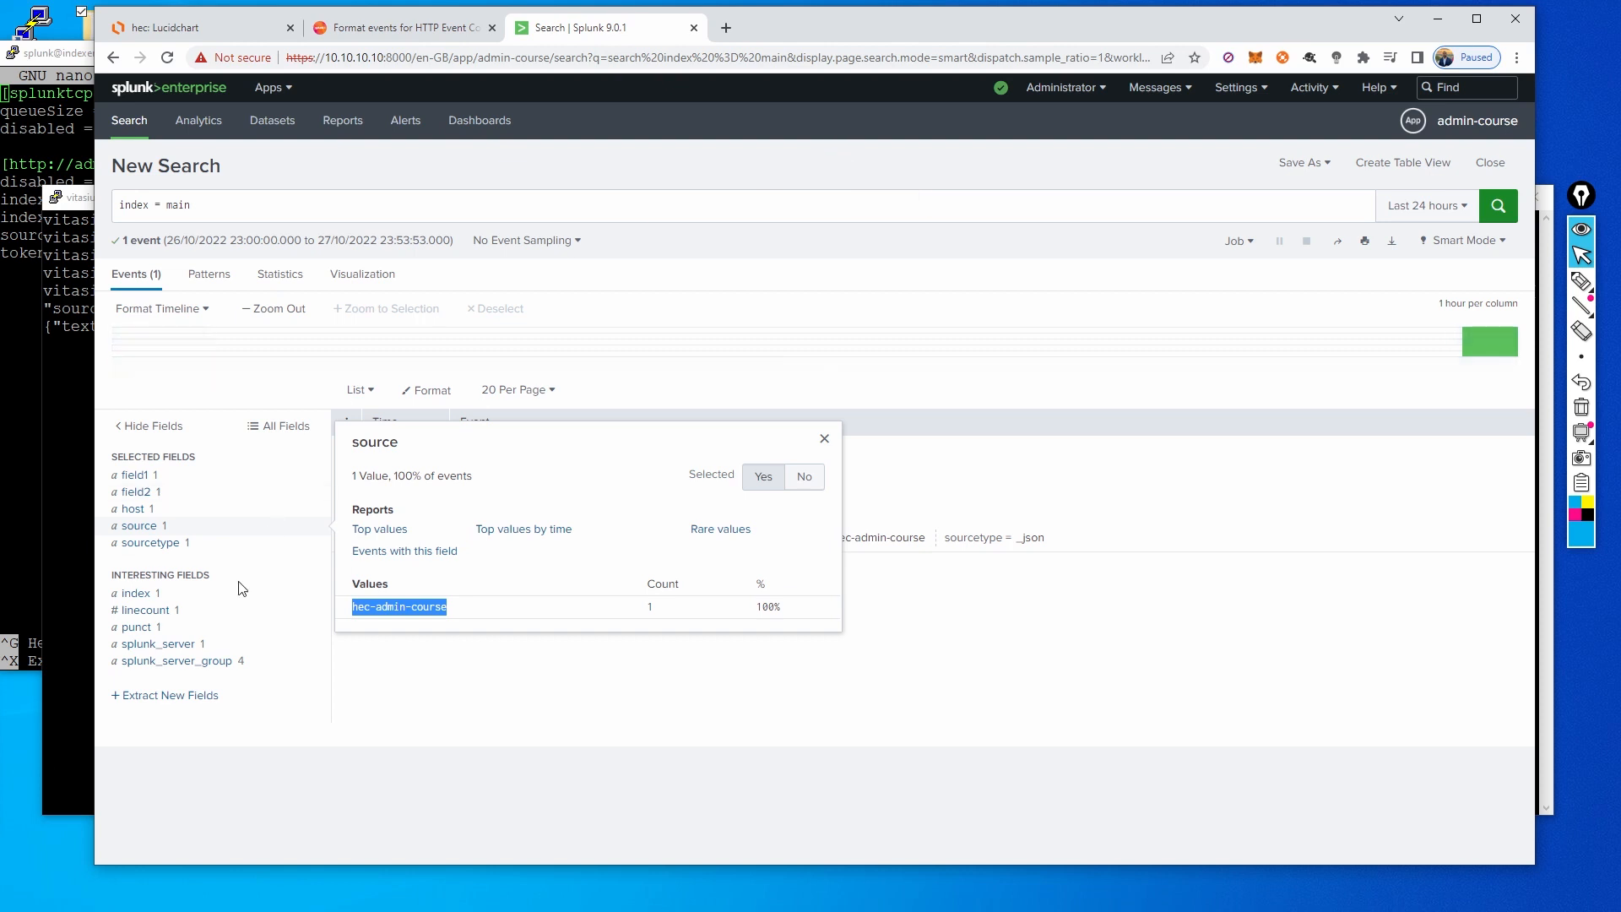
pyautogui.click(157, 544)
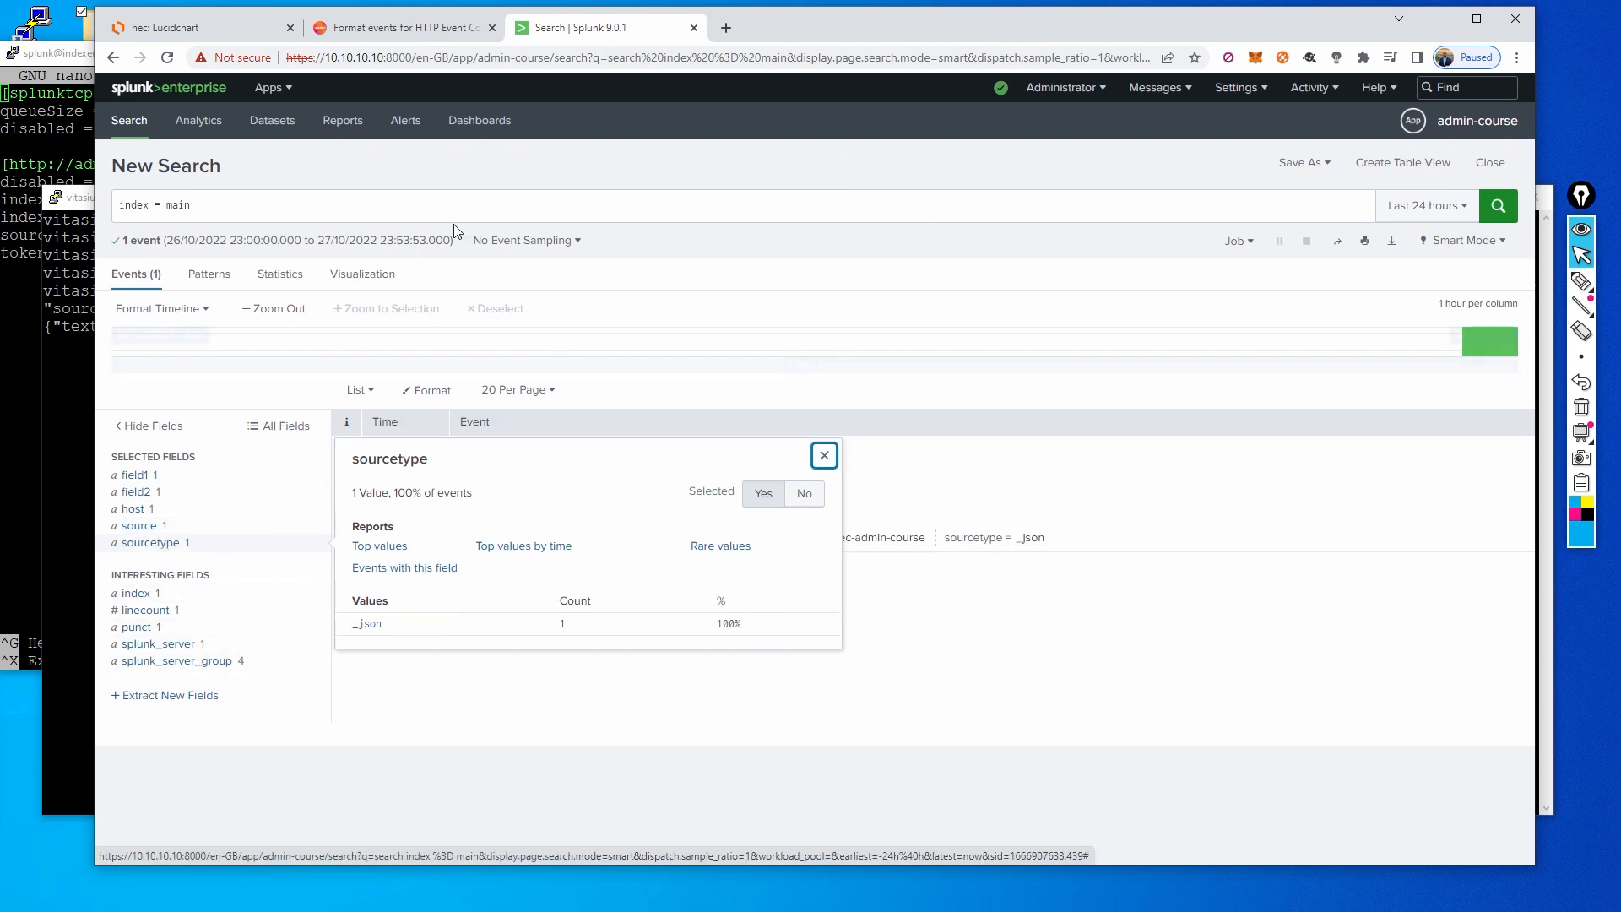
pyautogui.click(679, 164)
# - Recall the previous curl command in the forwarder terminal and change field1's value to value3
pyautogui.click(87, 432)
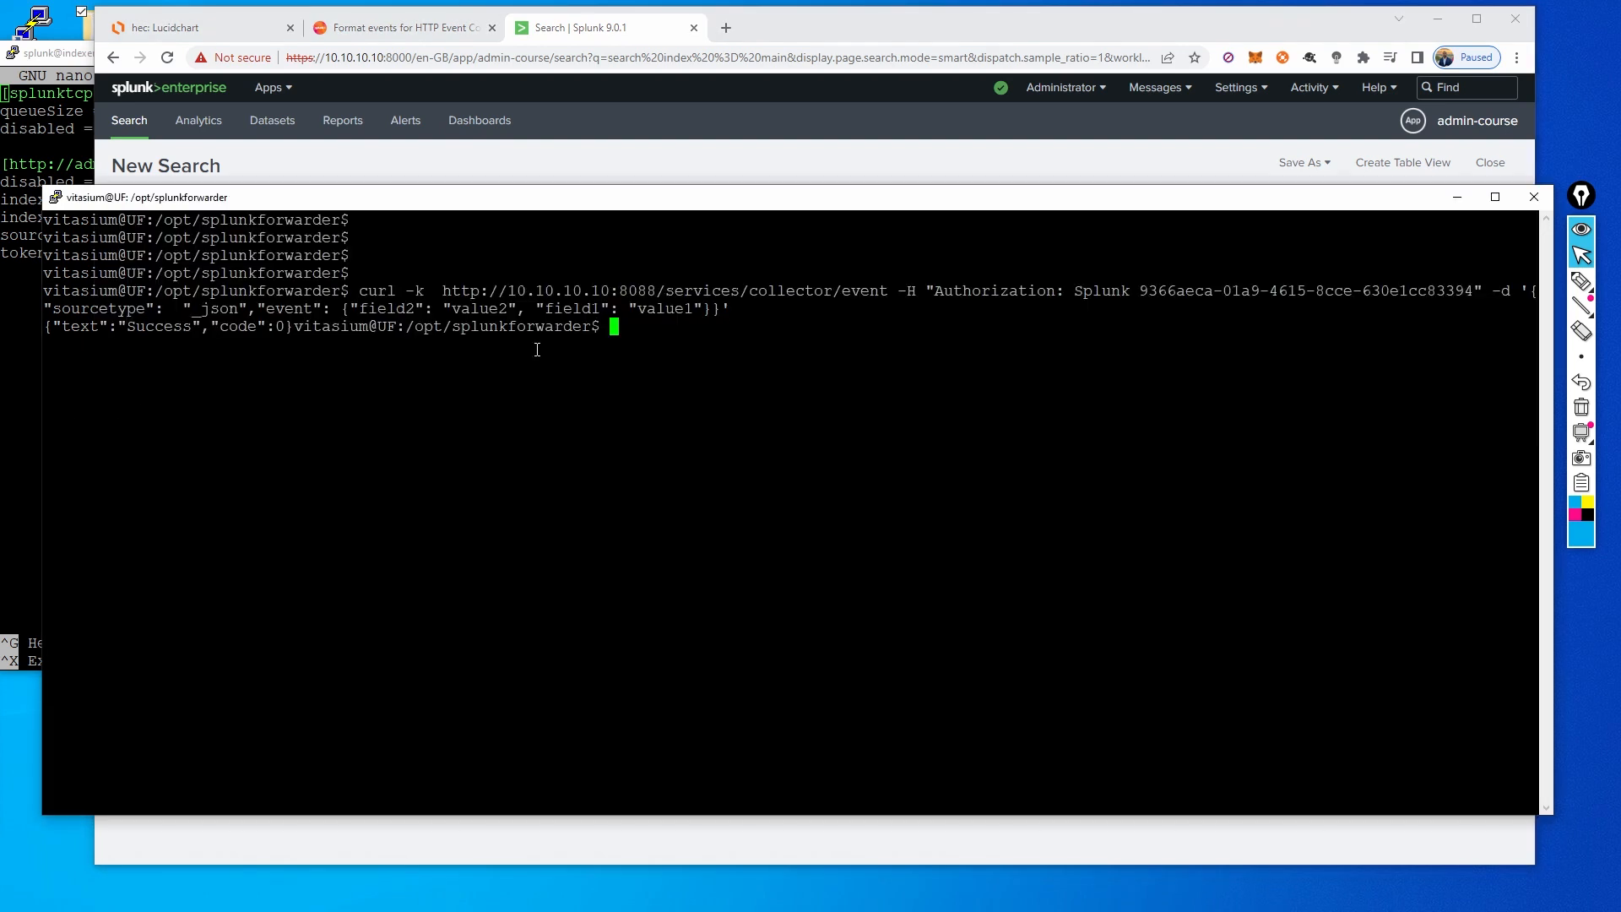
pyautogui.press('Return')
pyautogui.press('Return')
pyautogui.press('Return')
pyautogui.press('Up')
pyautogui.press('Left')
pyautogui.press('Left')
pyautogui.press('Left')
pyautogui.press('Left')
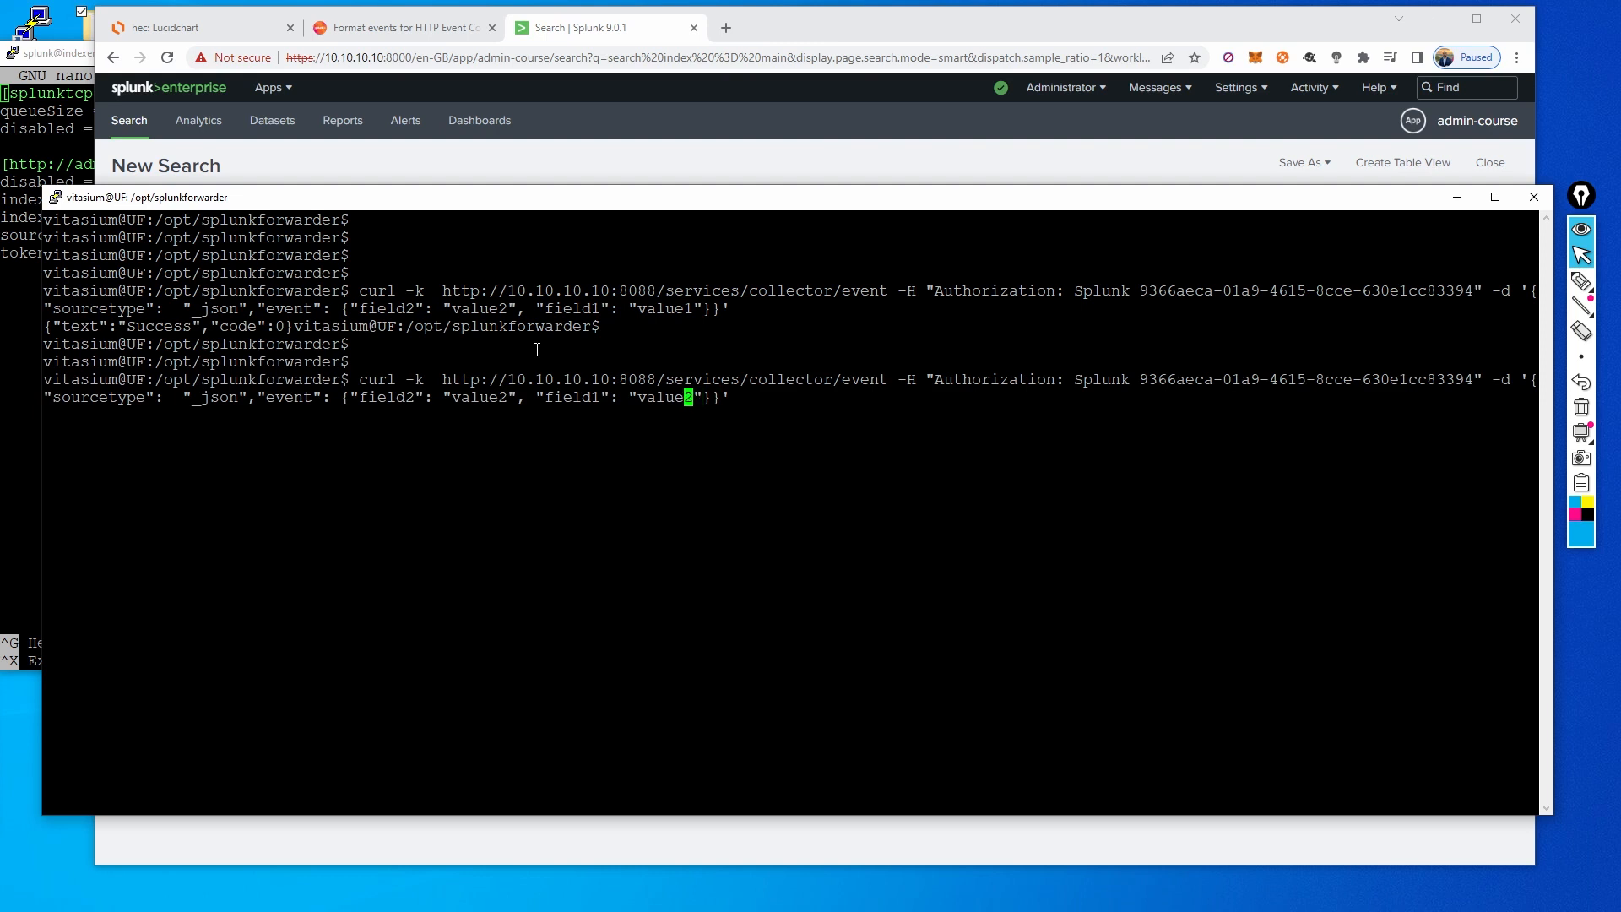
pyautogui.press('BackSpace')
pyautogui.write('2')
pyautogui.press('BackSpace')
pyautogui.write('3')
# - Rename the payload's field1 key to field3 in the curl command
pyautogui.press('Left')
pyautogui.press('Left')
pyautogui.press('Left')
pyautogui.press('Left')
pyautogui.press('Left')
pyautogui.press('Left')
pyautogui.press('Left')
pyautogui.press('Left')
pyautogui.press('Left')
pyautogui.press('BackSpace')
pyautogui.write('3')
# - Change the payload's first pair to field3 with value3 and run the curl command to send the second event
pyautogui.press('Left')
pyautogui.press('Left')
pyautogui.press('Left')
pyautogui.press('Left')
pyautogui.press('Left')
pyautogui.press('Left')
pyautogui.press('Left')
pyautogui.press('Left')
pyautogui.press('Left')
pyautogui.press('Left')
pyautogui.press('Left')
pyautogui.press('Right')
pyautogui.press('Left')
pyautogui.press('Left')
pyautogui.press('Left')
pyautogui.press('Left')
pyautogui.press('Left')
pyautogui.press('Left')
pyautogui.press('Left')
pyautogui.press('Left')
pyautogui.press('Left')
pyautogui.press('Left')
pyautogui.press('BackSpace')
pyautogui.write('3')
pyautogui.press('Return')
pyautogui.press('Return')
pyautogui.press('Return')
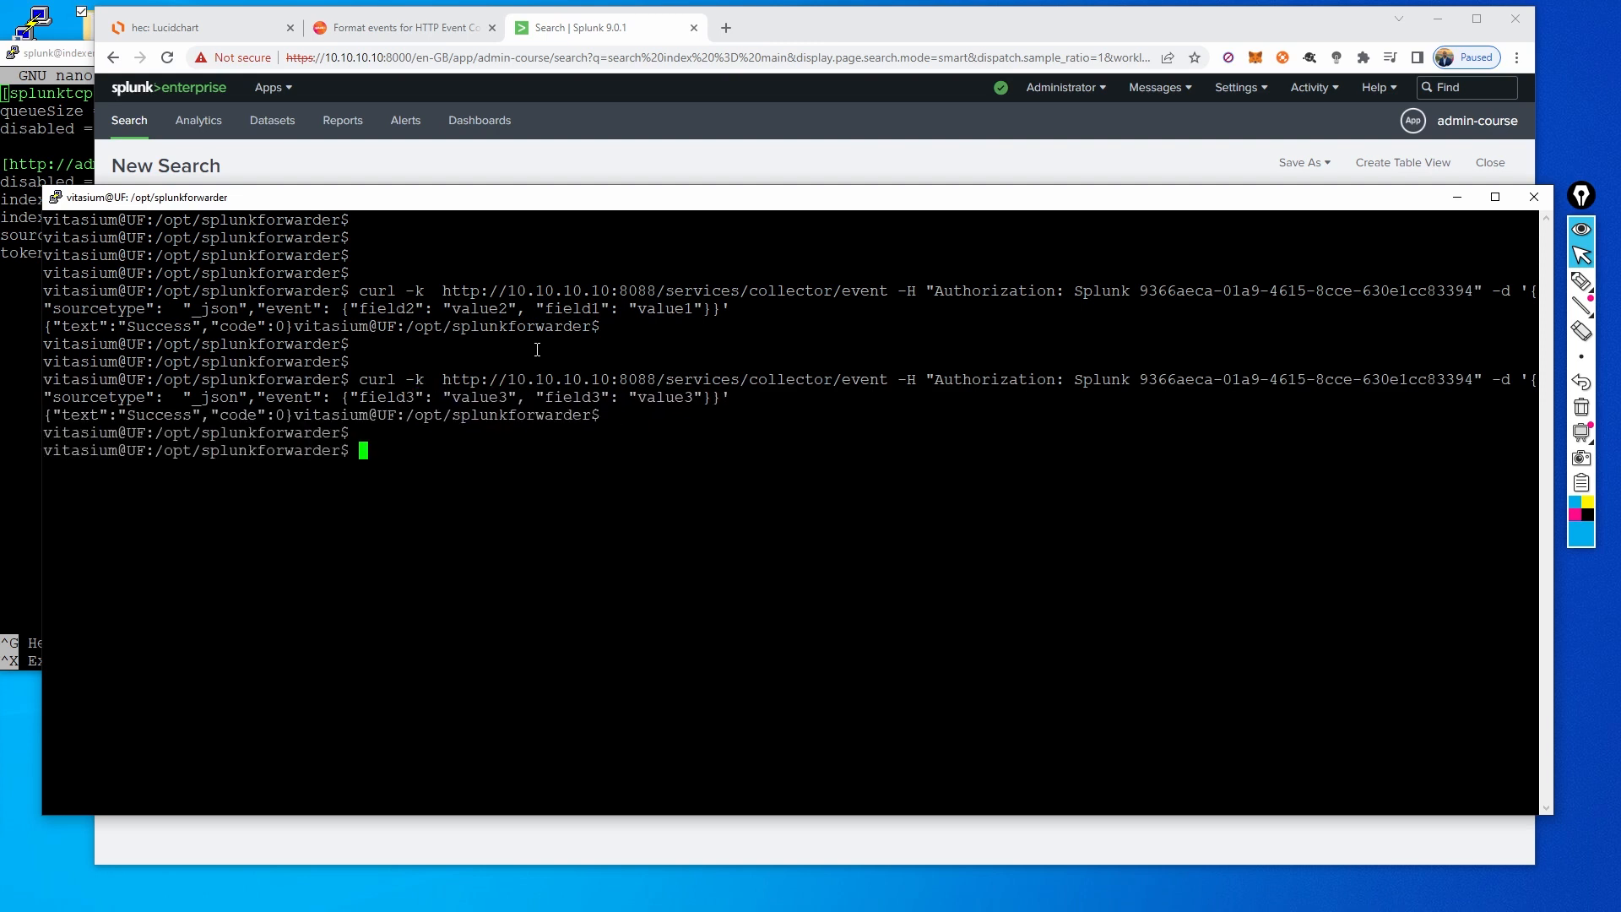
# - Rerun the index = main search in Splunk and inspect the values of field3
pyautogui.click(950, 158)
pyautogui.click(1505, 211)
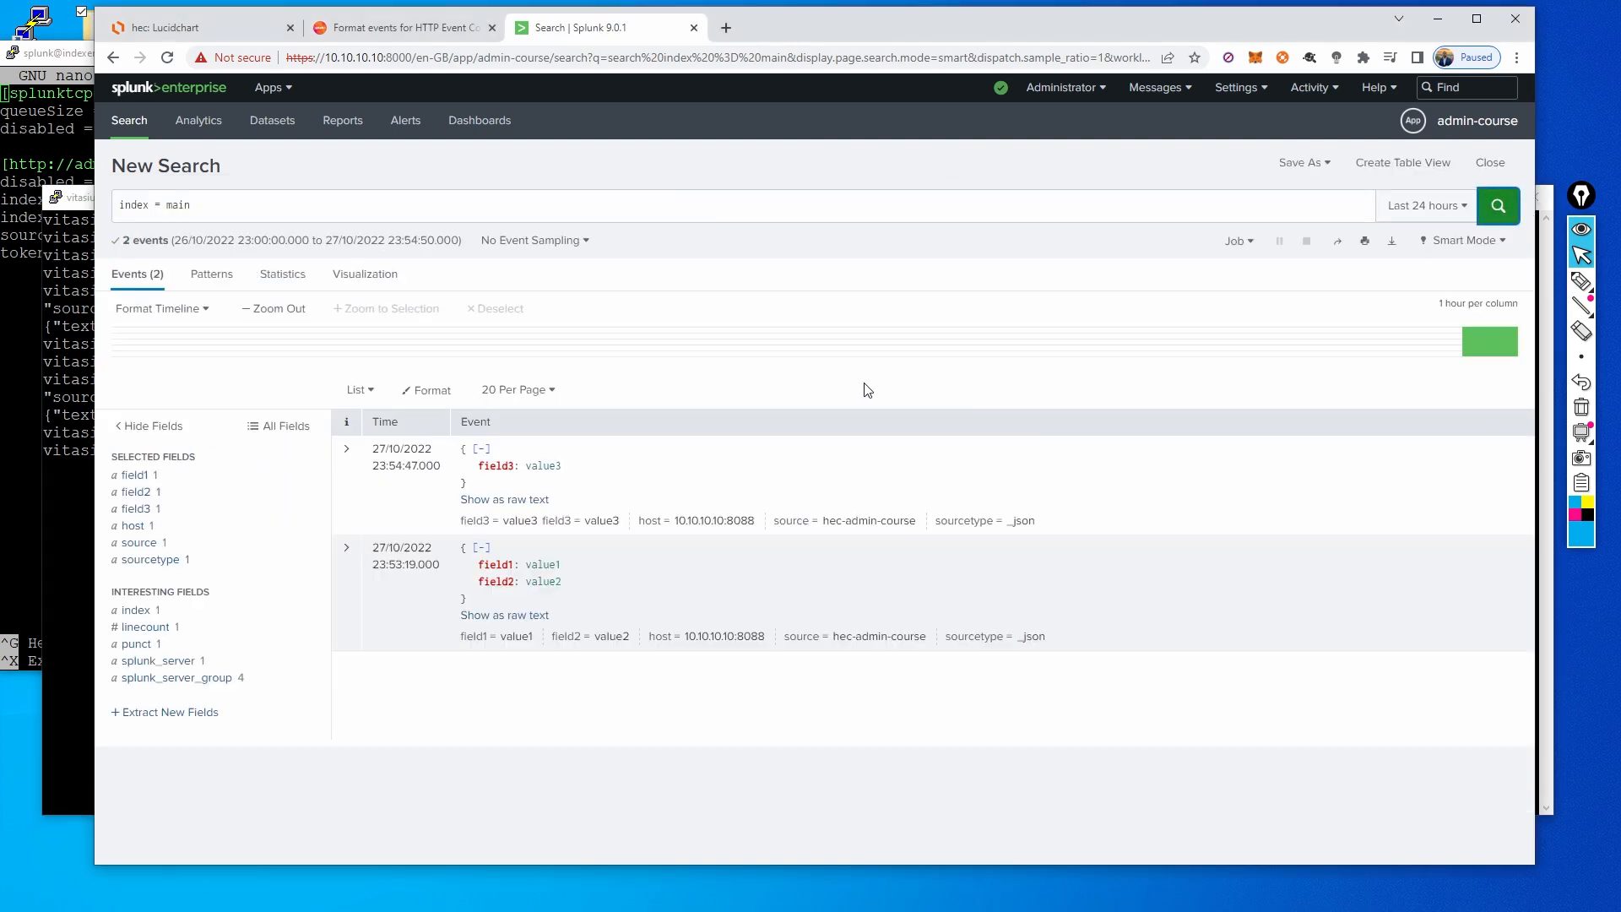
pyautogui.click(133, 509)
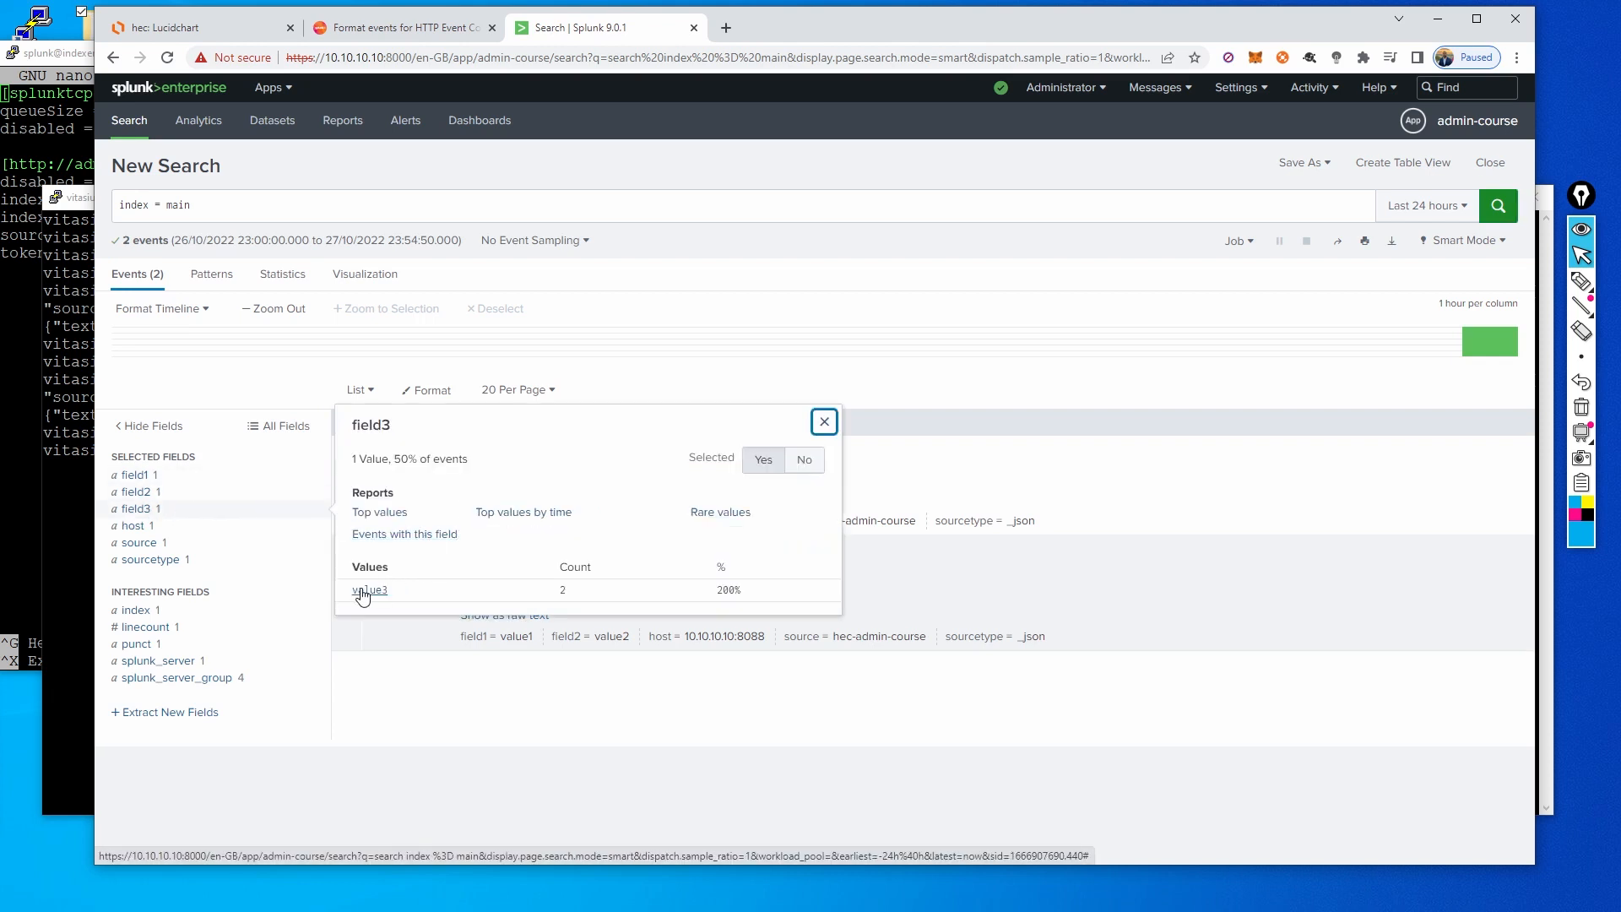
# - Close the field3 details, recall the curl command in the forwarder terminal and change the payload's second pair to field4 with value4
pyautogui.click(142, 495)
pyautogui.click(140, 495)
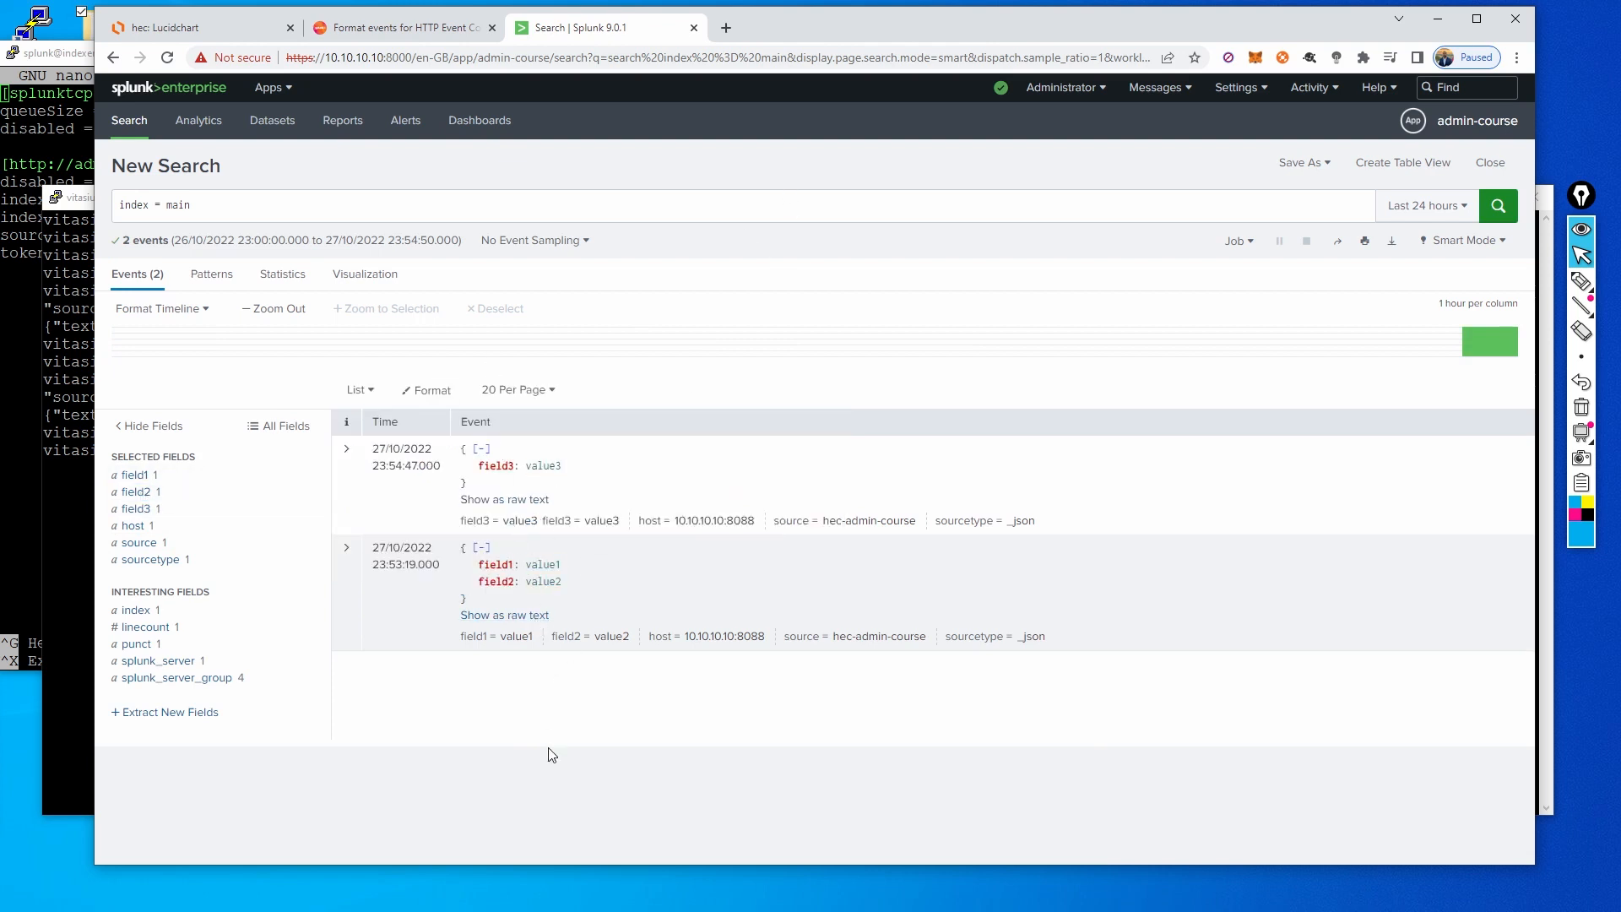
pyautogui.click(83, 344)
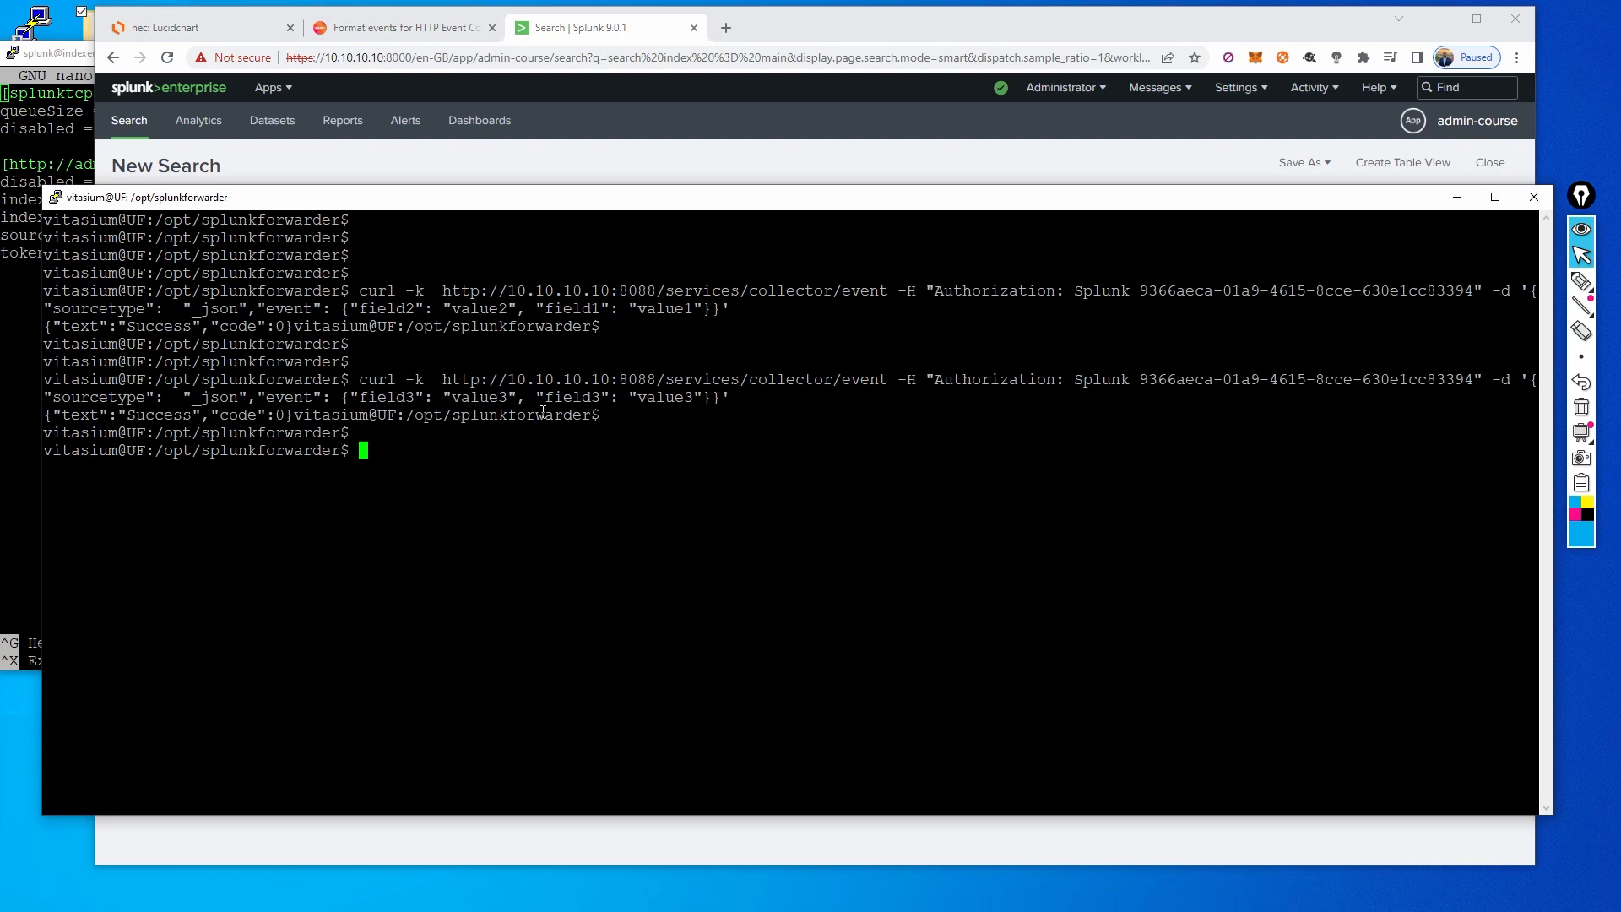
pyautogui.press('Up')
pyautogui.press('Up')
pyautogui.press('Left')
pyautogui.press('Left')
pyautogui.press('Left')
pyautogui.press('Left')
pyautogui.press('Left')
pyautogui.press('Left')
pyautogui.press('Left')
pyautogui.press('Left')
pyautogui.press('Left')
pyautogui.press('Left')
pyautogui.press('Left')
pyautogui.press('Left')
pyautogui.press('Left')
pyautogui.press('Left')
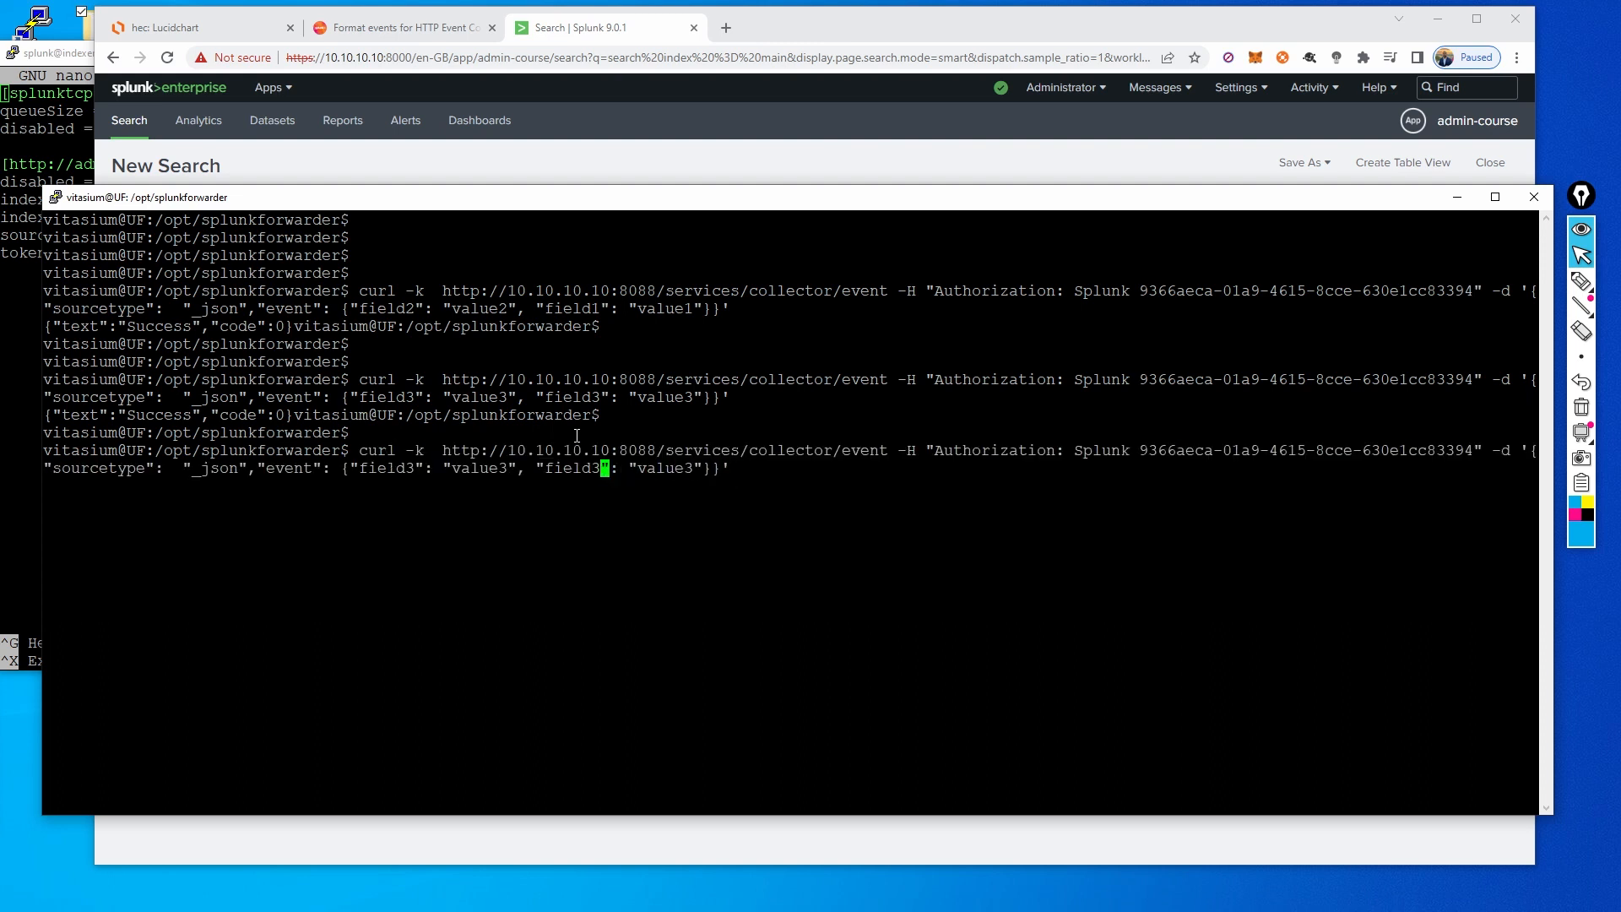
pyautogui.press('Right')
pyautogui.press('Left')
pyautogui.press('Right')
pyautogui.press('Right')
pyautogui.press('Right')
pyautogui.press('Right')
pyautogui.press('Right')
pyautogui.press('Right')
pyautogui.press('Right')
pyautogui.press('Right')
pyautogui.press('Right')
pyautogui.press('Right')
pyautogui.press('BackSpace')
pyautogui.write('4')
# - Replace the last digit of the authorization token with a wrong one and run the curl command to test a mismatched token
pyautogui.press('Left')
pyautogui.press('Left')
pyautogui.press('Left')
pyautogui.press('Left')
pyautogui.press('Left')
pyautogui.press('Left')
pyautogui.press('Left')
pyautogui.press('Left')
pyautogui.press('Left')
pyautogui.press('Left')
pyautogui.press('Left')
pyautogui.press('Left')
pyautogui.press('Left')
pyautogui.press('Left')
pyautogui.press('Left')
pyautogui.press('Left')
pyautogui.press('Left')
pyautogui.press('Left')
pyautogui.press('Left')
pyautogui.press('Left')
pyautogui.press('Left')
pyautogui.press('Left')
pyautogui.press('Left')
pyautogui.press('Left')
pyautogui.press('Left')
pyautogui.press('Left')
pyautogui.press('Left')
pyautogui.press('Left')
pyautogui.press('Left')
pyautogui.press('Left')
pyautogui.press('Left')
pyautogui.press('Left')
pyautogui.press('Left')
pyautogui.press('Left')
pyautogui.press('Left')
pyautogui.press('Left')
pyautogui.press('Left')
pyautogui.press('Left')
pyautogui.press('Left')
pyautogui.press('Left')
pyautogui.press('Left')
pyautogui.press('Left')
pyautogui.press('Left')
pyautogui.press('Left')
pyautogui.press('Left')
pyautogui.press('Left')
pyautogui.press('BackSpace')
pyautogui.write('5')
pyautogui.press('Return')
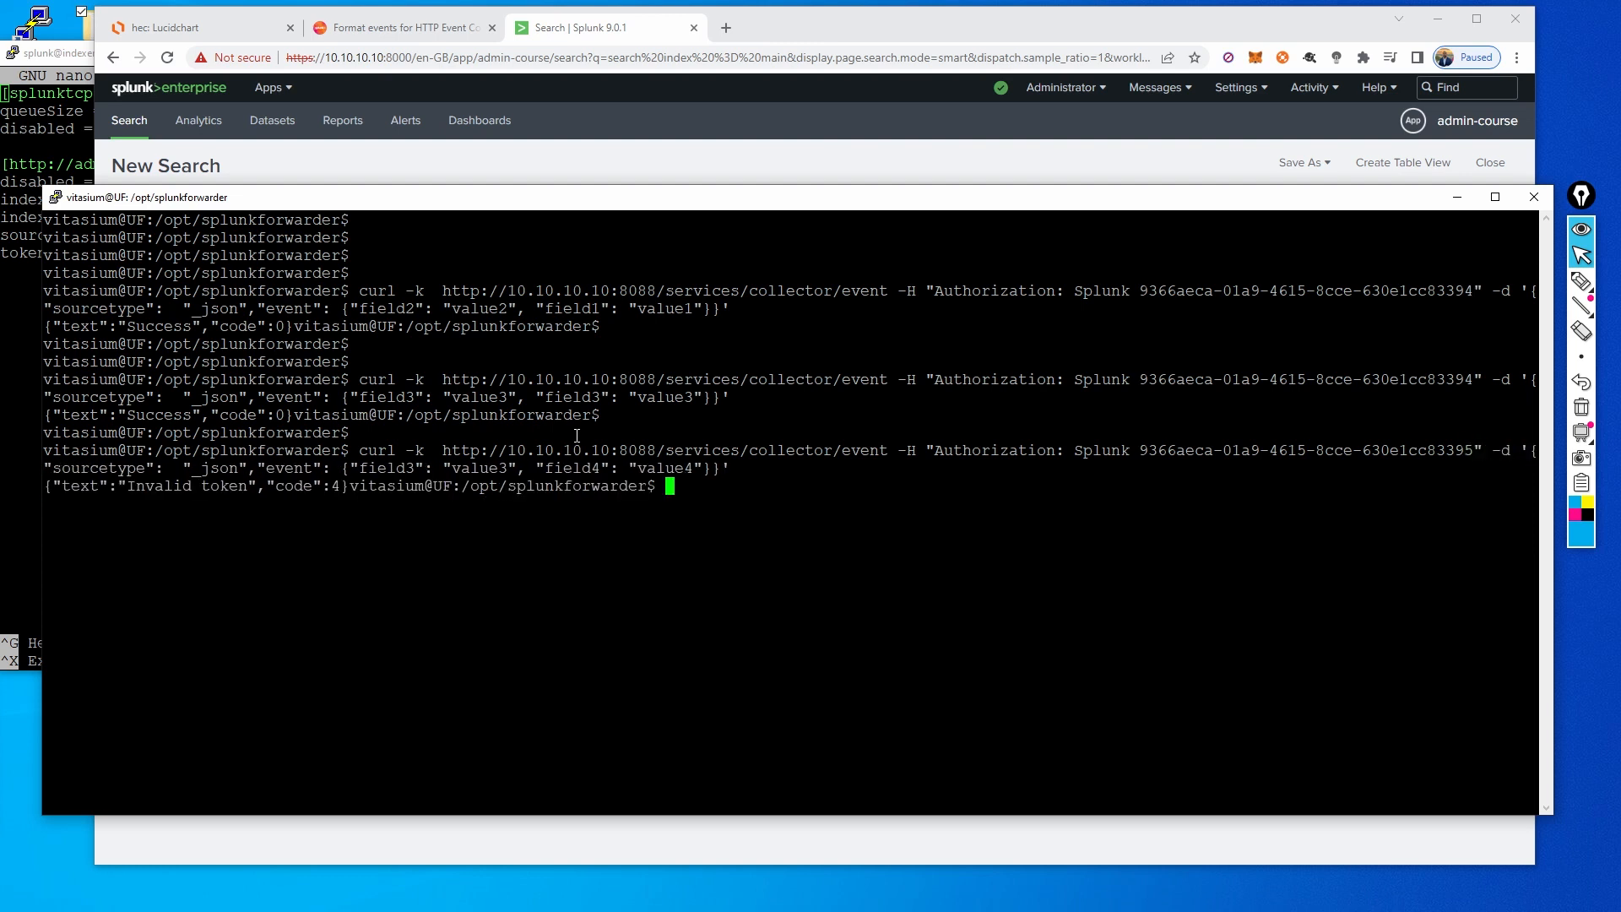
# - Compare the authorization token in the last curl command with the token configured in the indexer's inputs.conf
pyautogui.moveTo(120, 486); pyautogui.dragTo(239, 487)
pyautogui.click(241, 485)
pyautogui.moveTo(1144, 450); pyautogui.dragTo(1473, 450)
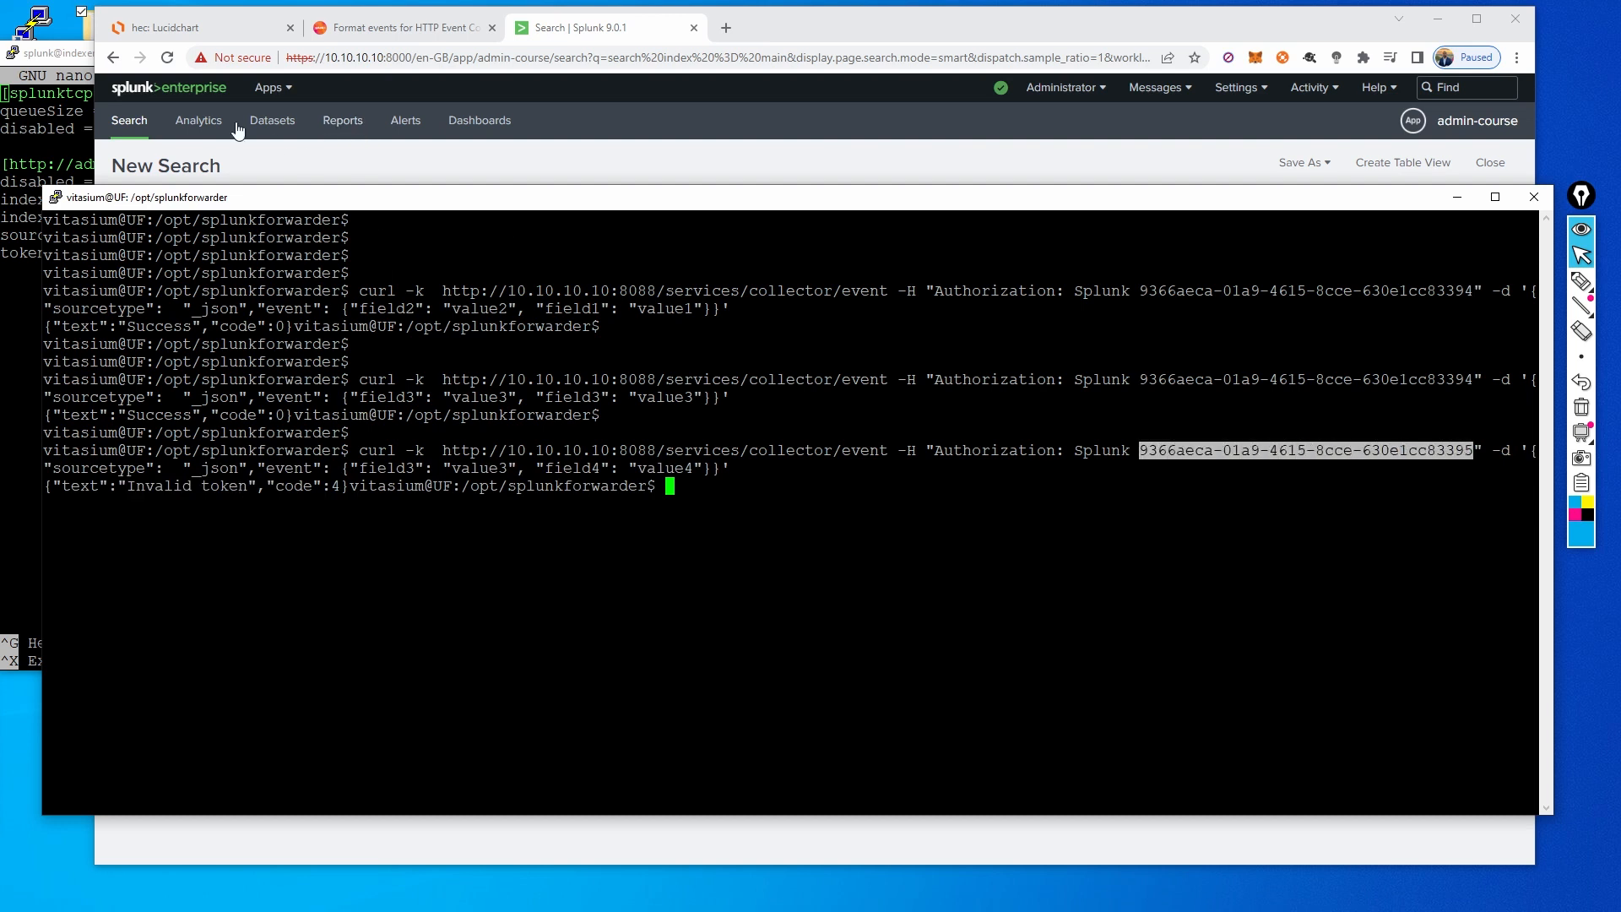
pyautogui.click(50, 164)
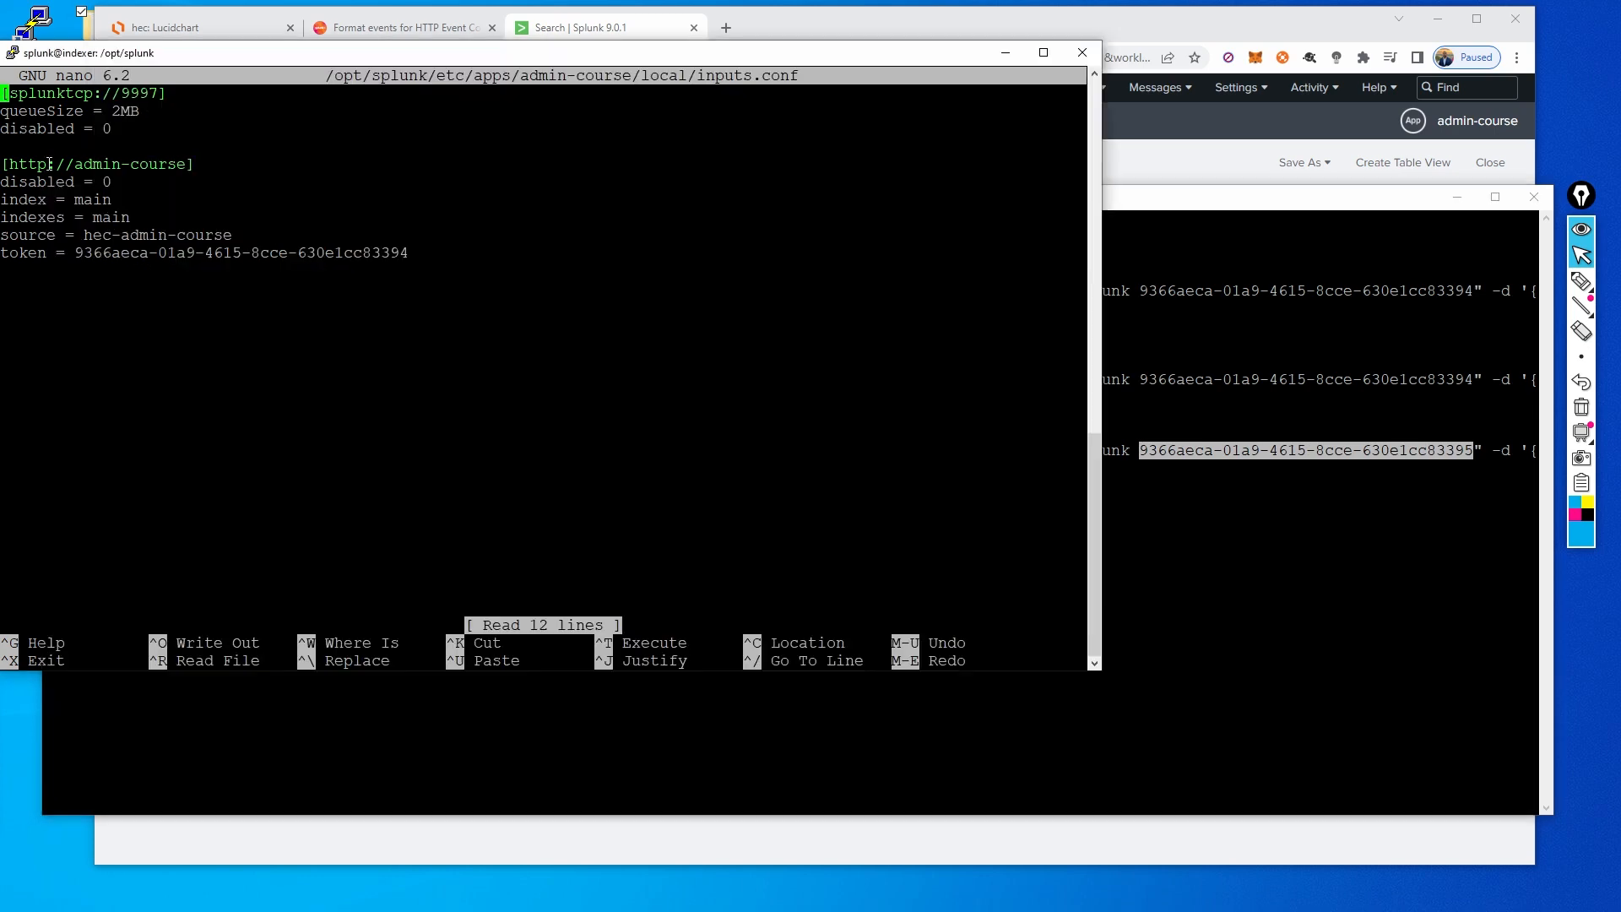
pyautogui.moveTo(74, 249); pyautogui.dragTo(410, 253)
# - Rerun the index = main search in Splunk to check for the event, and review the token notes in the hec Lucidchart diagram
pyautogui.click(1130, 152)
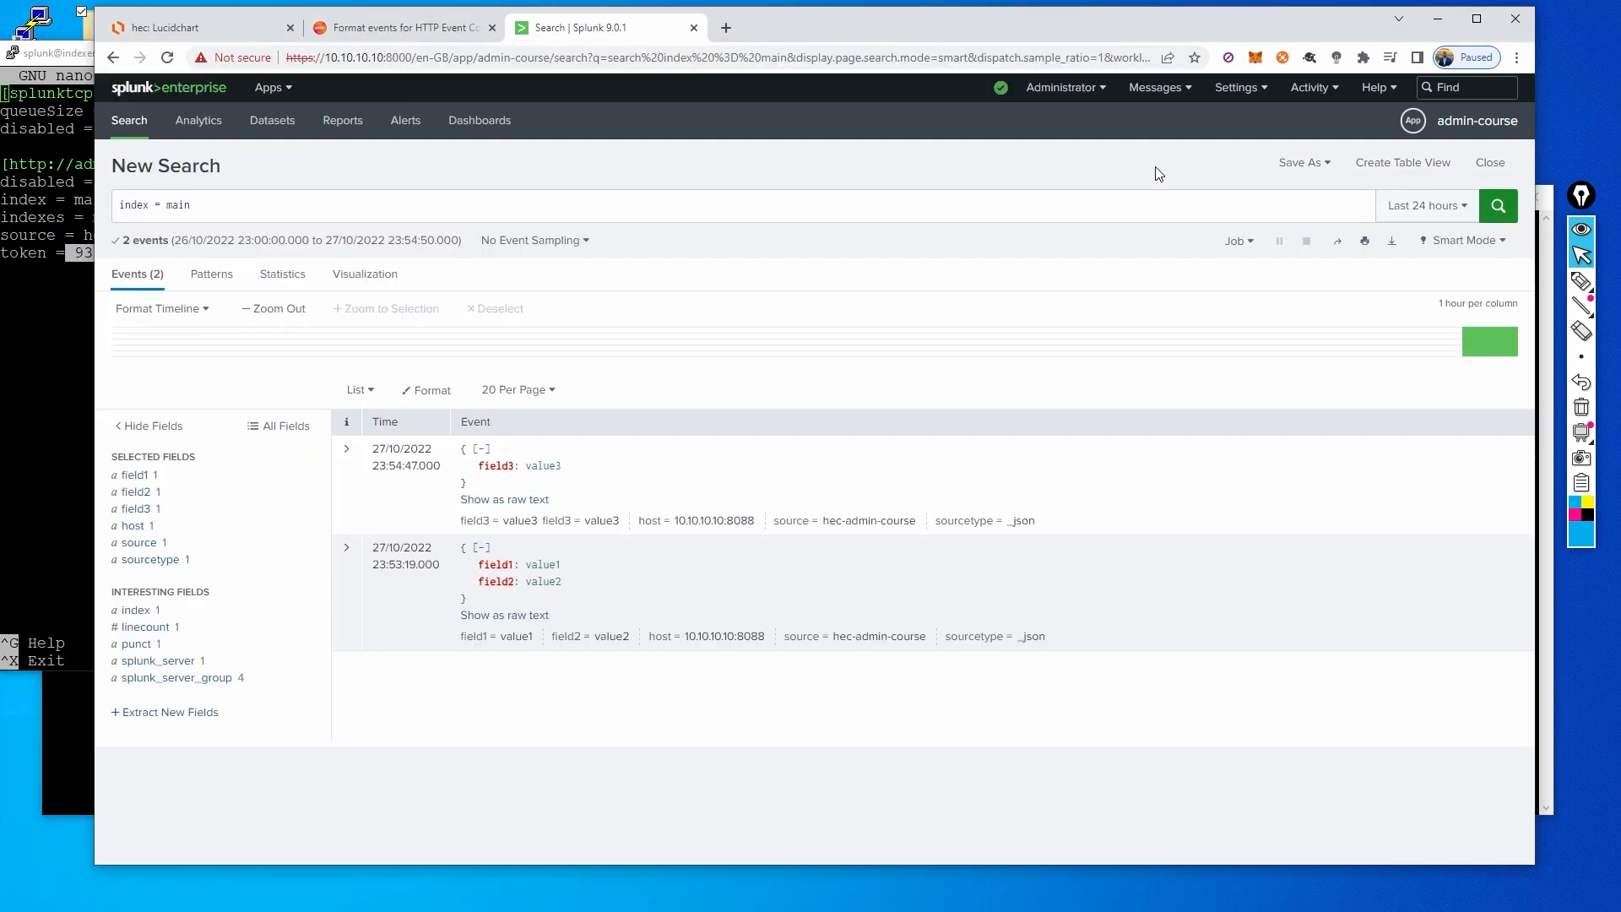
pyautogui.click(1501, 209)
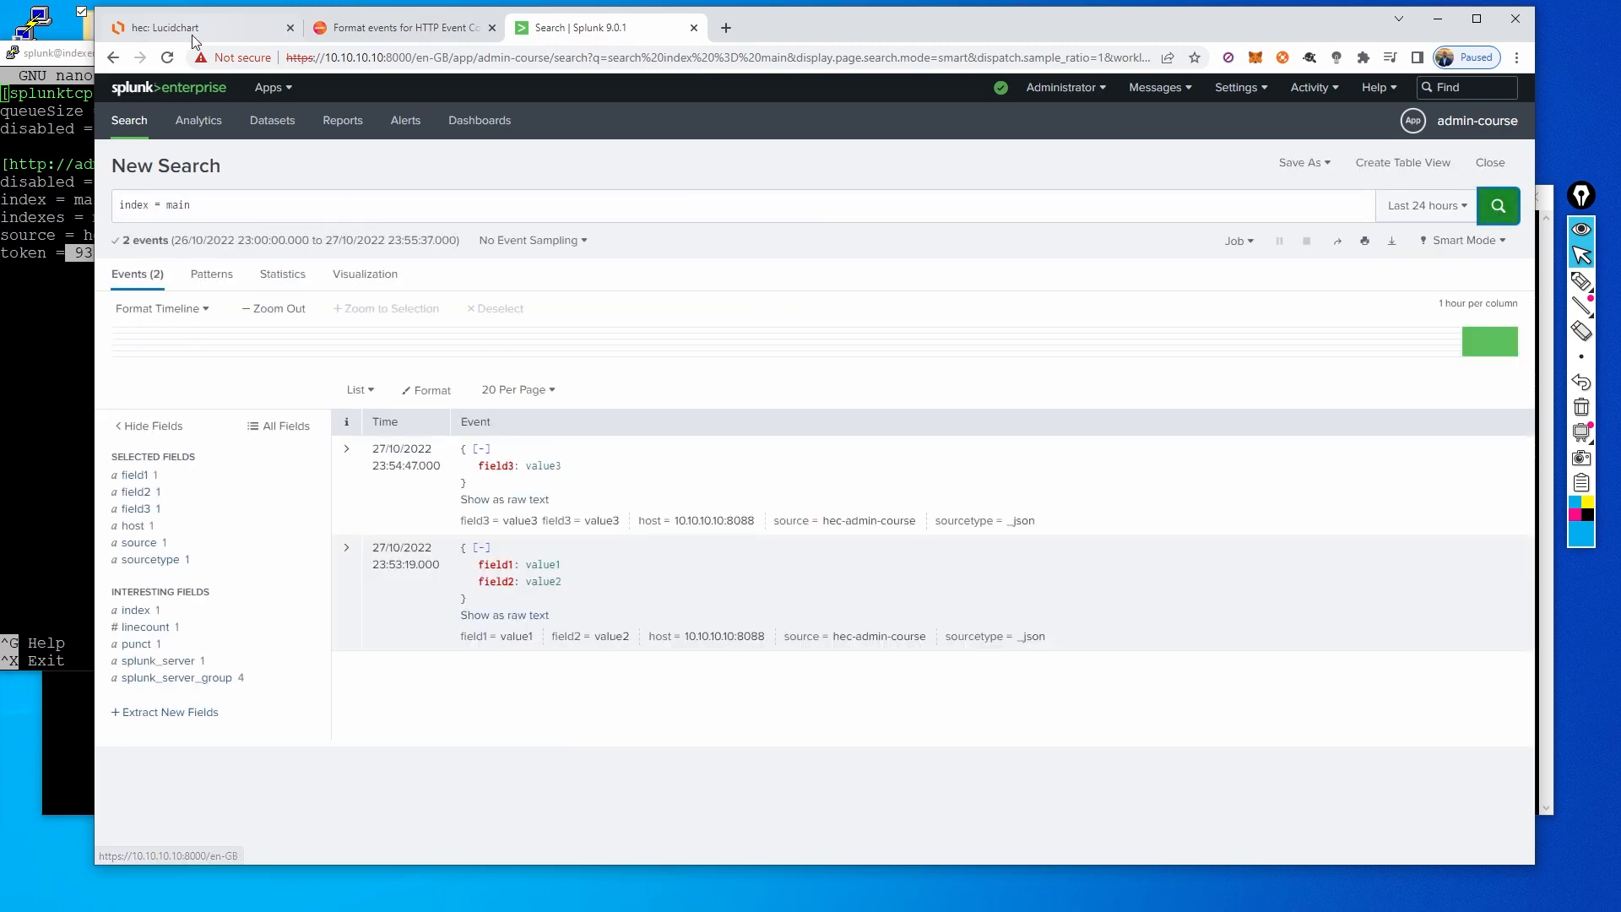
pyautogui.click(215, 28)
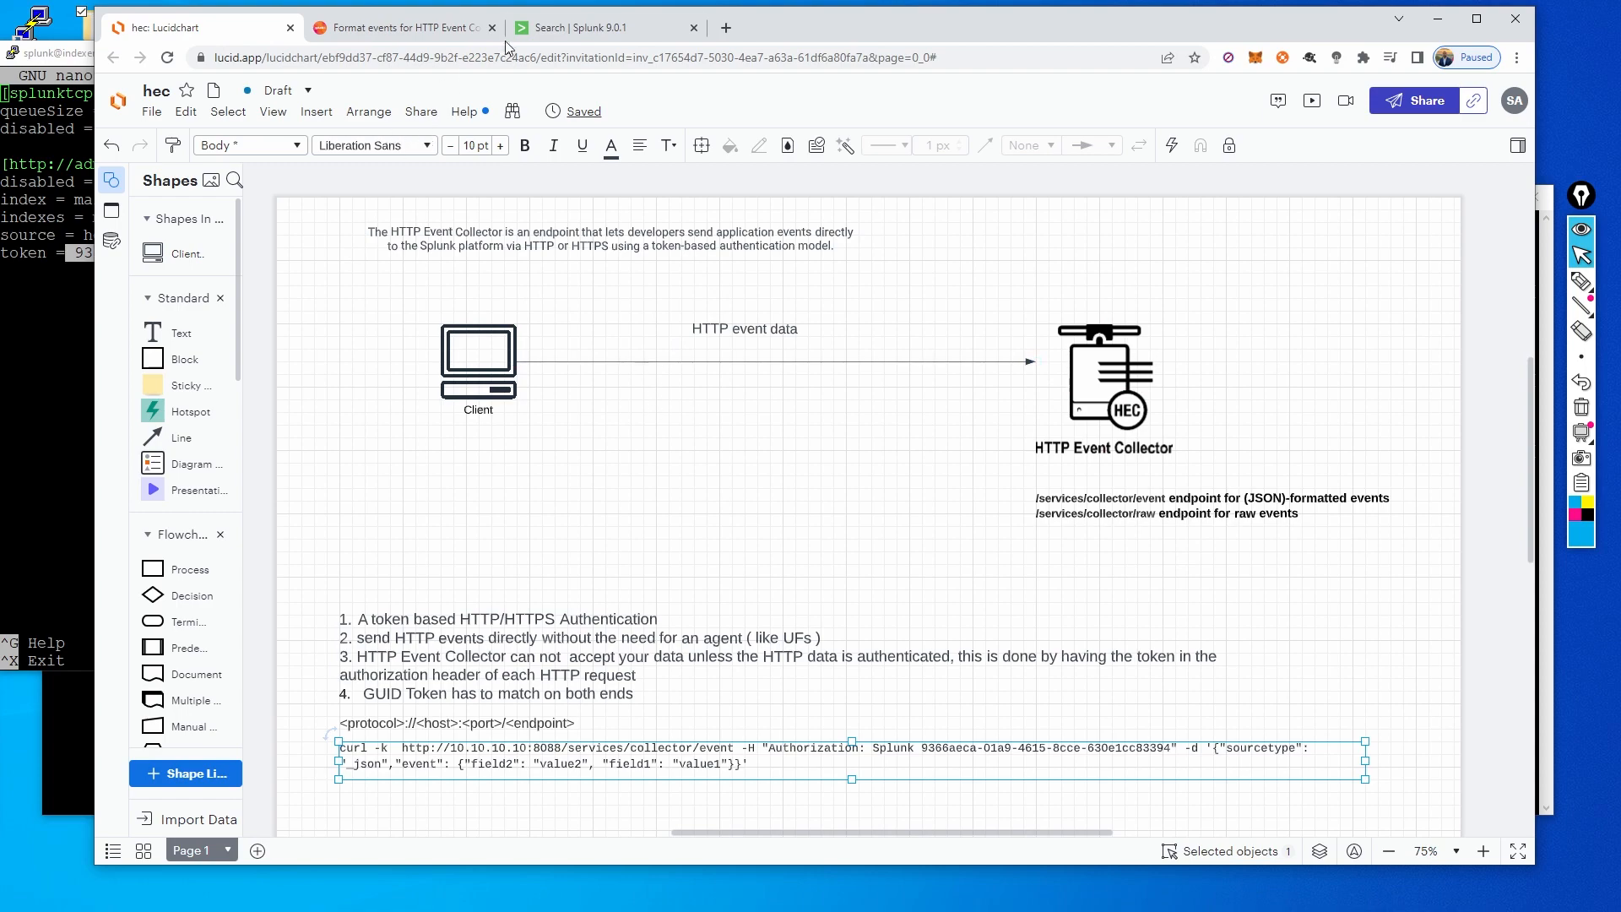
# - Recall the curl command in the forwarder terminal, restore the authorization token's last digit and try to send the field3 and field4 event
pyautogui.click(60, 716)
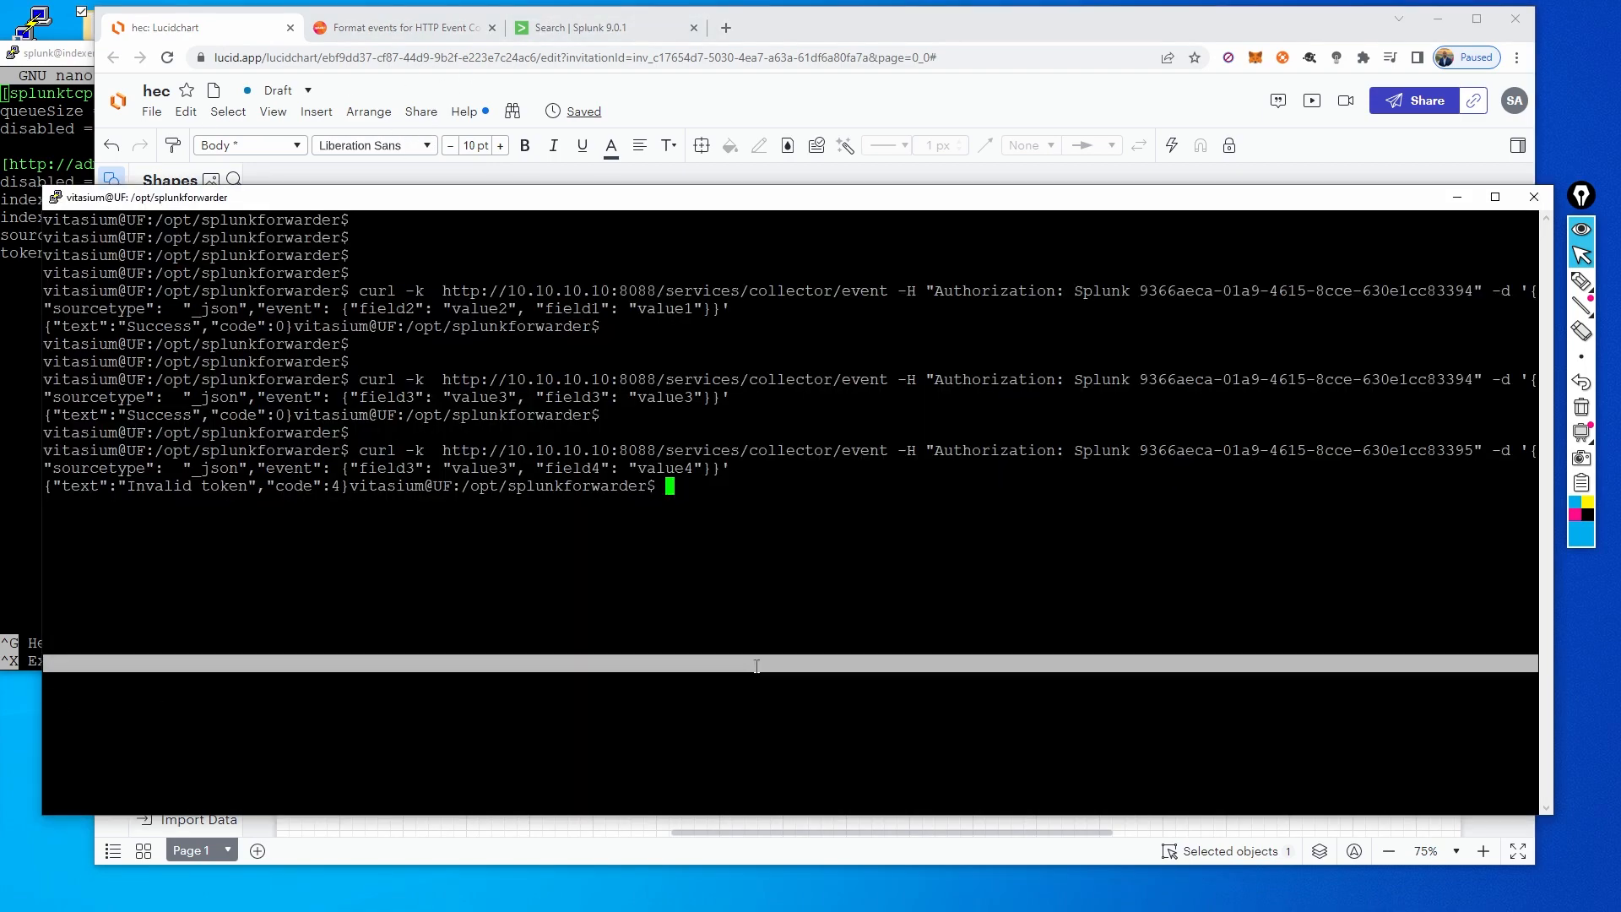
pyautogui.press('Up')
pyautogui.press('Left')
pyautogui.press('Left')
pyautogui.press('Left')
pyautogui.press('Left')
pyautogui.press('Left')
pyautogui.press('Left')
pyautogui.press('Left')
pyautogui.press('Left')
pyautogui.press('Left')
pyautogui.press('Left')
pyautogui.press('Left')
pyautogui.press('Left')
pyautogui.press('Left')
pyautogui.press('Left')
pyautogui.press('Left')
pyautogui.press('Left')
pyautogui.press('Left')
pyautogui.press('Left')
pyautogui.press('Left')
pyautogui.press('Left')
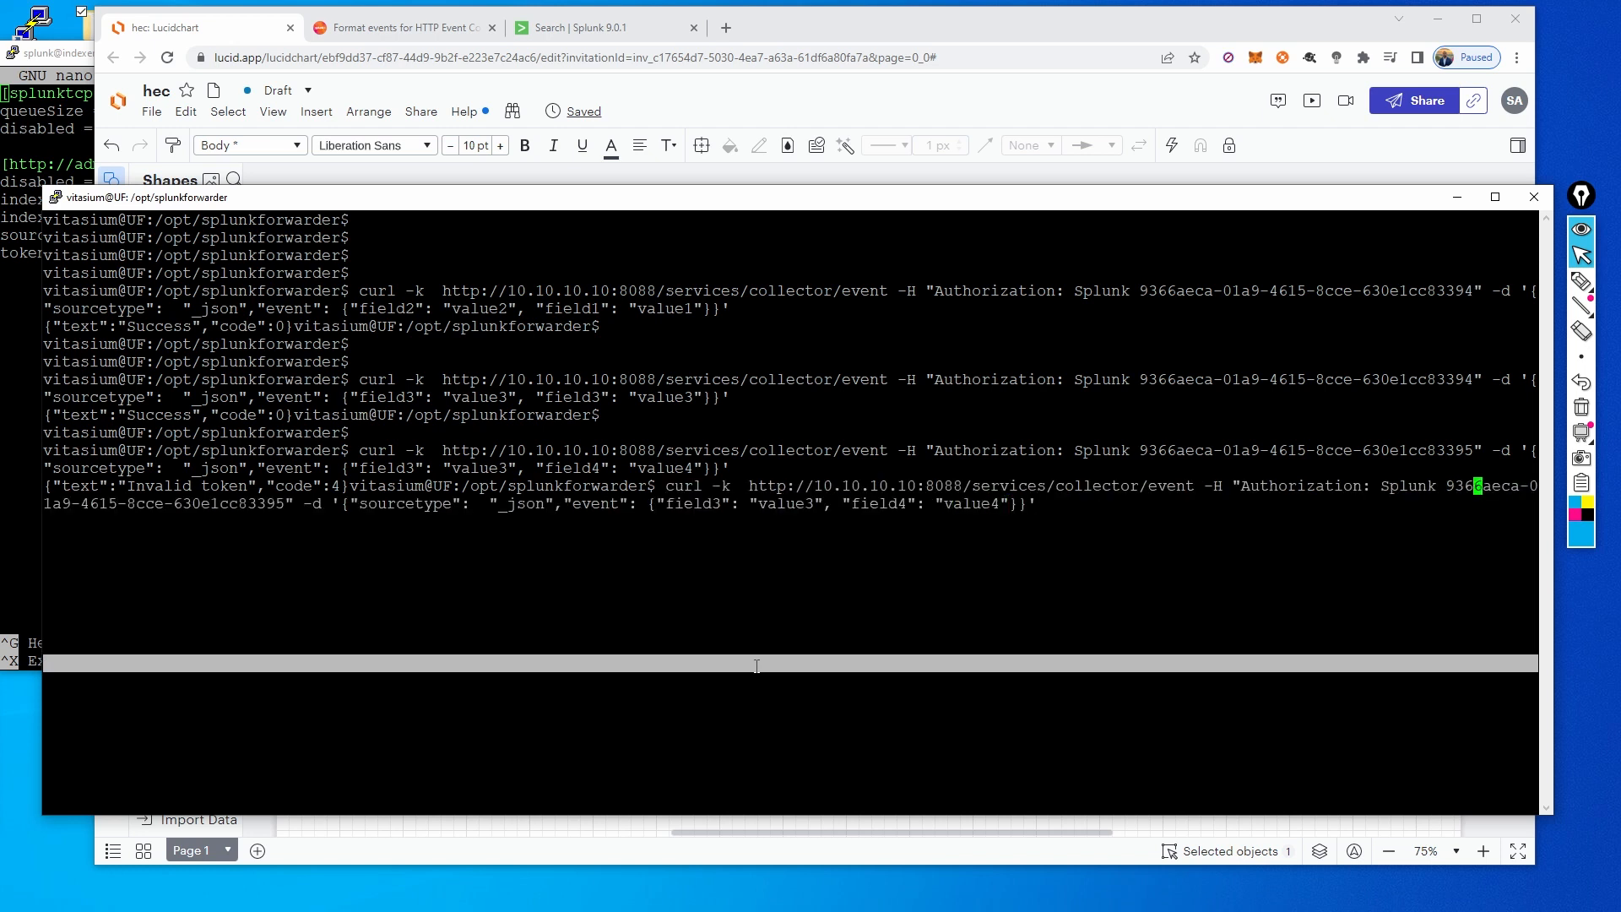
pyautogui.press('Right')
pyautogui.press('Right')
pyautogui.press('Right')
pyautogui.press('Right')
pyautogui.press('Right')
pyautogui.press('Right')
pyautogui.press('Right')
pyautogui.press('Right')
pyautogui.press('Right')
pyautogui.press('Right')
pyautogui.press('Right')
pyautogui.press('Right')
pyautogui.press('Right')
pyautogui.press('Right')
pyautogui.press('Right')
pyautogui.press('Right')
pyautogui.press('Right')
pyautogui.press('Right')
pyautogui.press('Right')
pyautogui.press('Right')
pyautogui.press('Right')
pyautogui.press('Right')
pyautogui.press('Right')
pyautogui.press('Right')
pyautogui.press('Right')
pyautogui.press('BackSpace')
pyautogui.write('4')
pyautogui.press('Return')
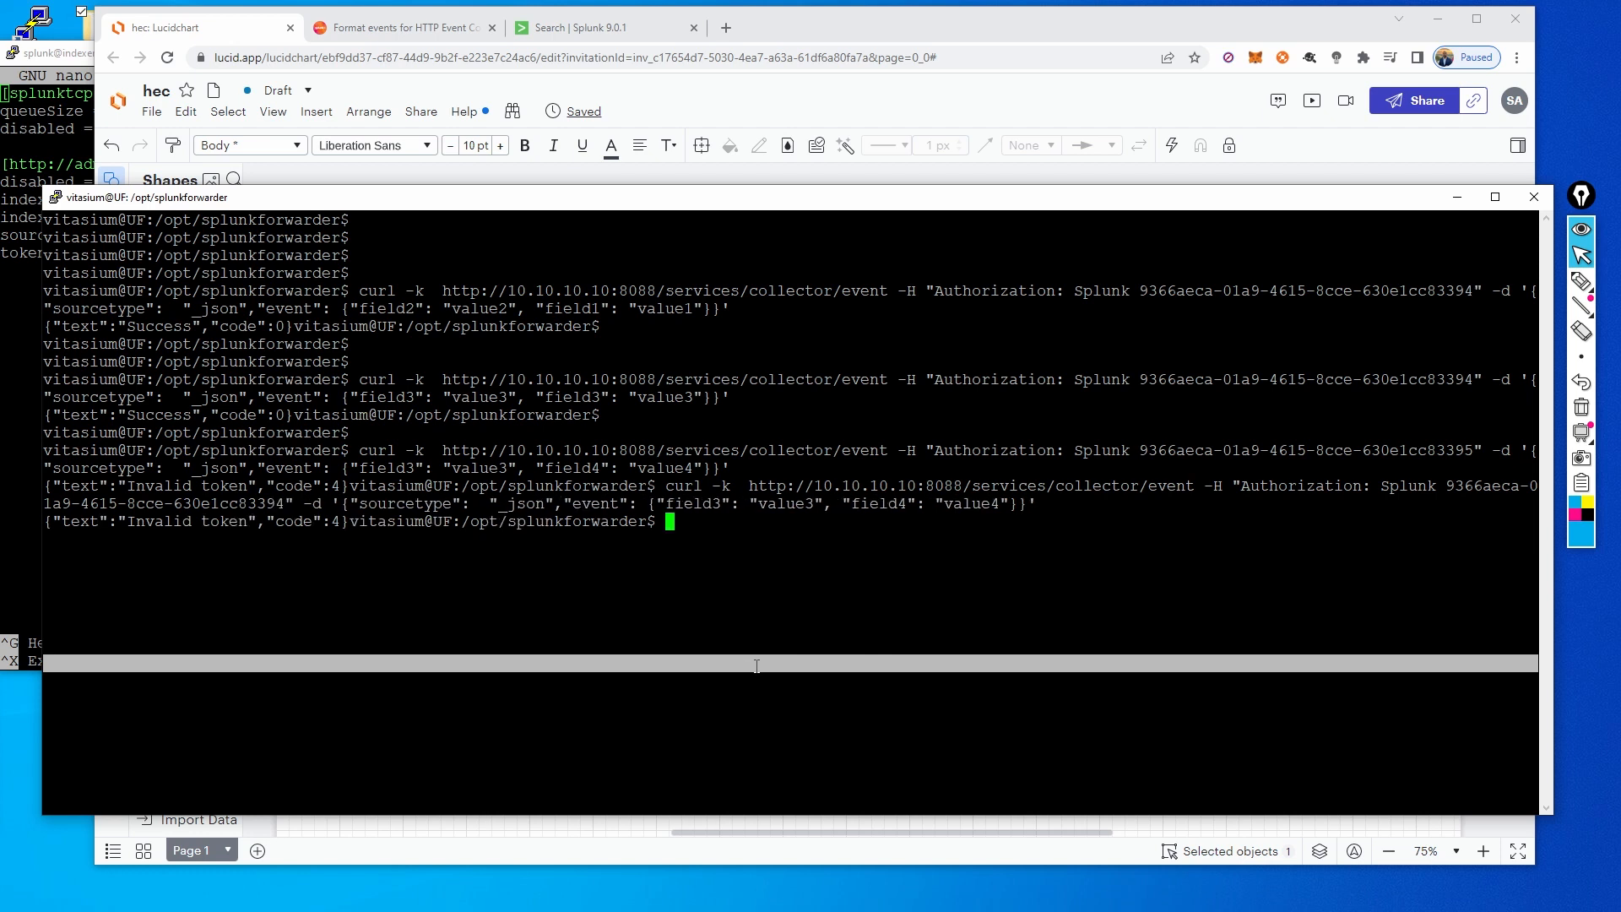
# - Recall the field3 and field4 curl command in the forwarder terminal and correct the misspelled key back to "event"
pyautogui.press('Return')
pyautogui.press('Return')
pyautogui.press('Up')
pyautogui.press('Up')
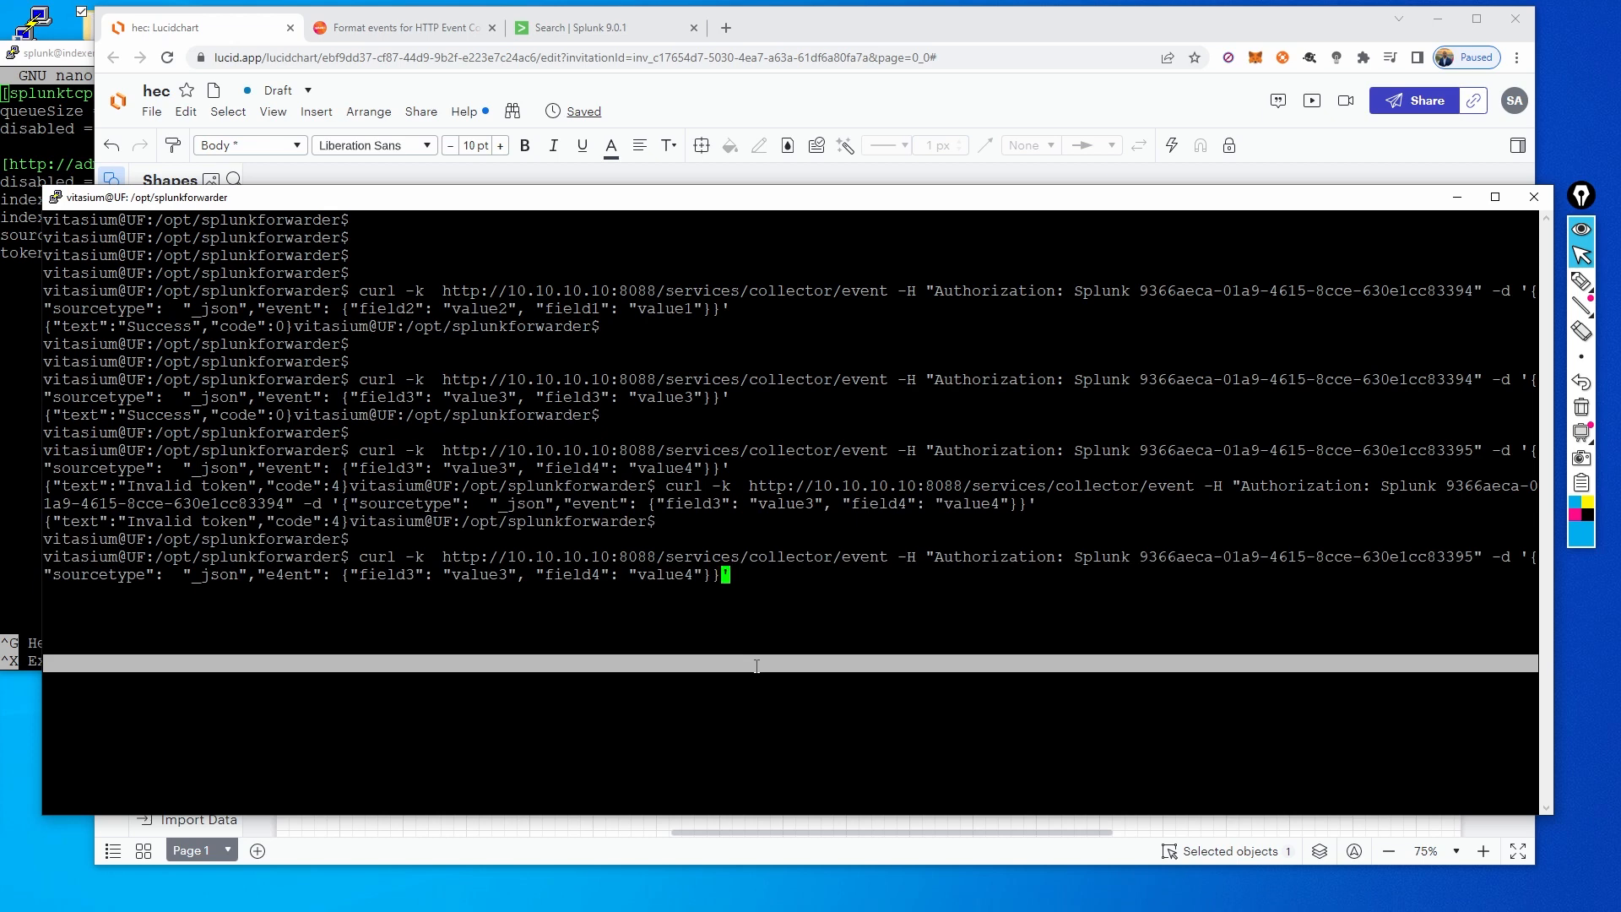
pyautogui.press('Left')
pyautogui.press('Left')
pyautogui.press('Left')
pyautogui.press('Left')
pyautogui.press('Left')
pyautogui.press('Left')
pyautogui.press('Left')
pyautogui.press('Left')
pyautogui.press('Left')
pyautogui.press('Left')
pyautogui.press('Left')
pyautogui.press('Left')
pyautogui.press('Left')
pyautogui.press('Left')
pyautogui.press('Left')
pyautogui.press('Left')
pyautogui.press('Left')
pyautogui.press('Left')
pyautogui.press('Left')
pyautogui.press('Left')
pyautogui.press('Left')
pyautogui.press('Left')
pyautogui.press('Left')
pyautogui.press('Left')
pyautogui.press('Left')
pyautogui.press('Left')
pyautogui.press('Left')
pyautogui.press('Left')
pyautogui.press('Left')
pyautogui.press('Left')
pyautogui.press('Left')
pyautogui.press('Left')
pyautogui.press('BackSpace')
pyautogui.write('v')
# - Restore the last digit of the authorization token in the curl command and send the field3 and field4 event
pyautogui.press('Left')
pyautogui.press('Left')
pyautogui.press('Left')
pyautogui.press('Left')
pyautogui.press('Left')
pyautogui.press('Left')
pyautogui.press('Left')
pyautogui.press('Left')
pyautogui.press('Left')
pyautogui.press('Left')
pyautogui.press('Left')
pyautogui.press('Left')
pyautogui.press('Left')
pyautogui.press('Left')
pyautogui.press('Left')
pyautogui.press('Left')
pyautogui.press('Left')
pyautogui.press('Left')
pyautogui.press('Left')
pyautogui.press('Left')
pyautogui.press('Left')
pyautogui.press('Left')
pyautogui.press('Left')
pyautogui.press('Left')
pyautogui.press('Left')
pyautogui.press('Left')
pyautogui.press('Left')
pyautogui.press('Left')
pyautogui.press('Left')
pyautogui.press('Left')
pyautogui.press('Right')
pyautogui.press('Right')
pyautogui.press('Right')
pyautogui.press('BackSpace')
pyautogui.write('4')
pyautogui.press('Return')
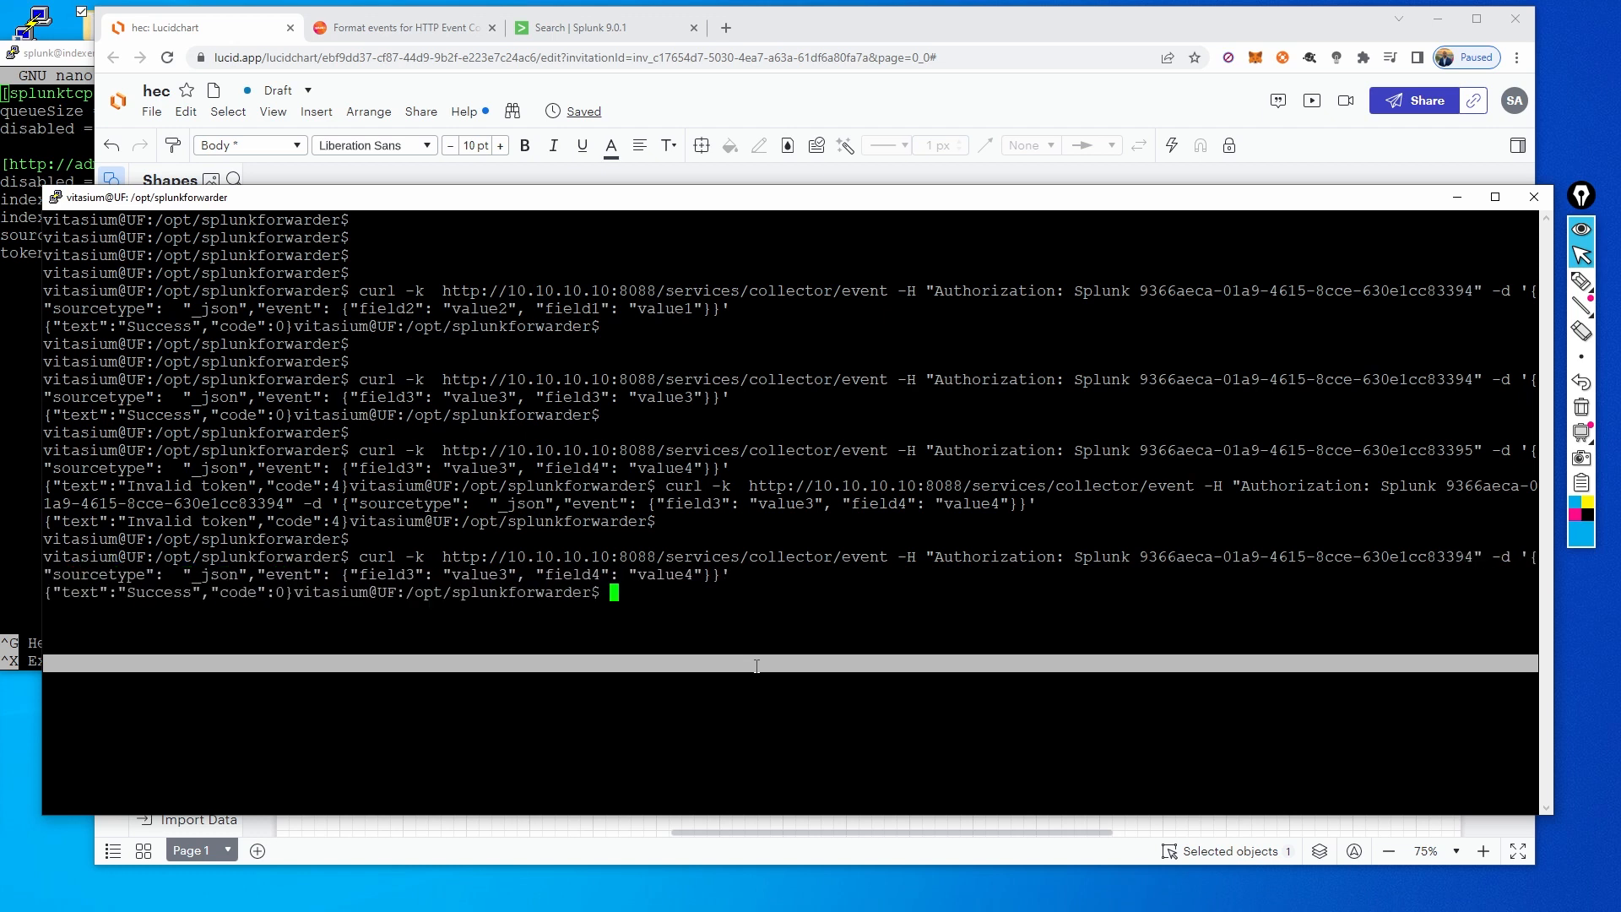
pyautogui.press('Return')
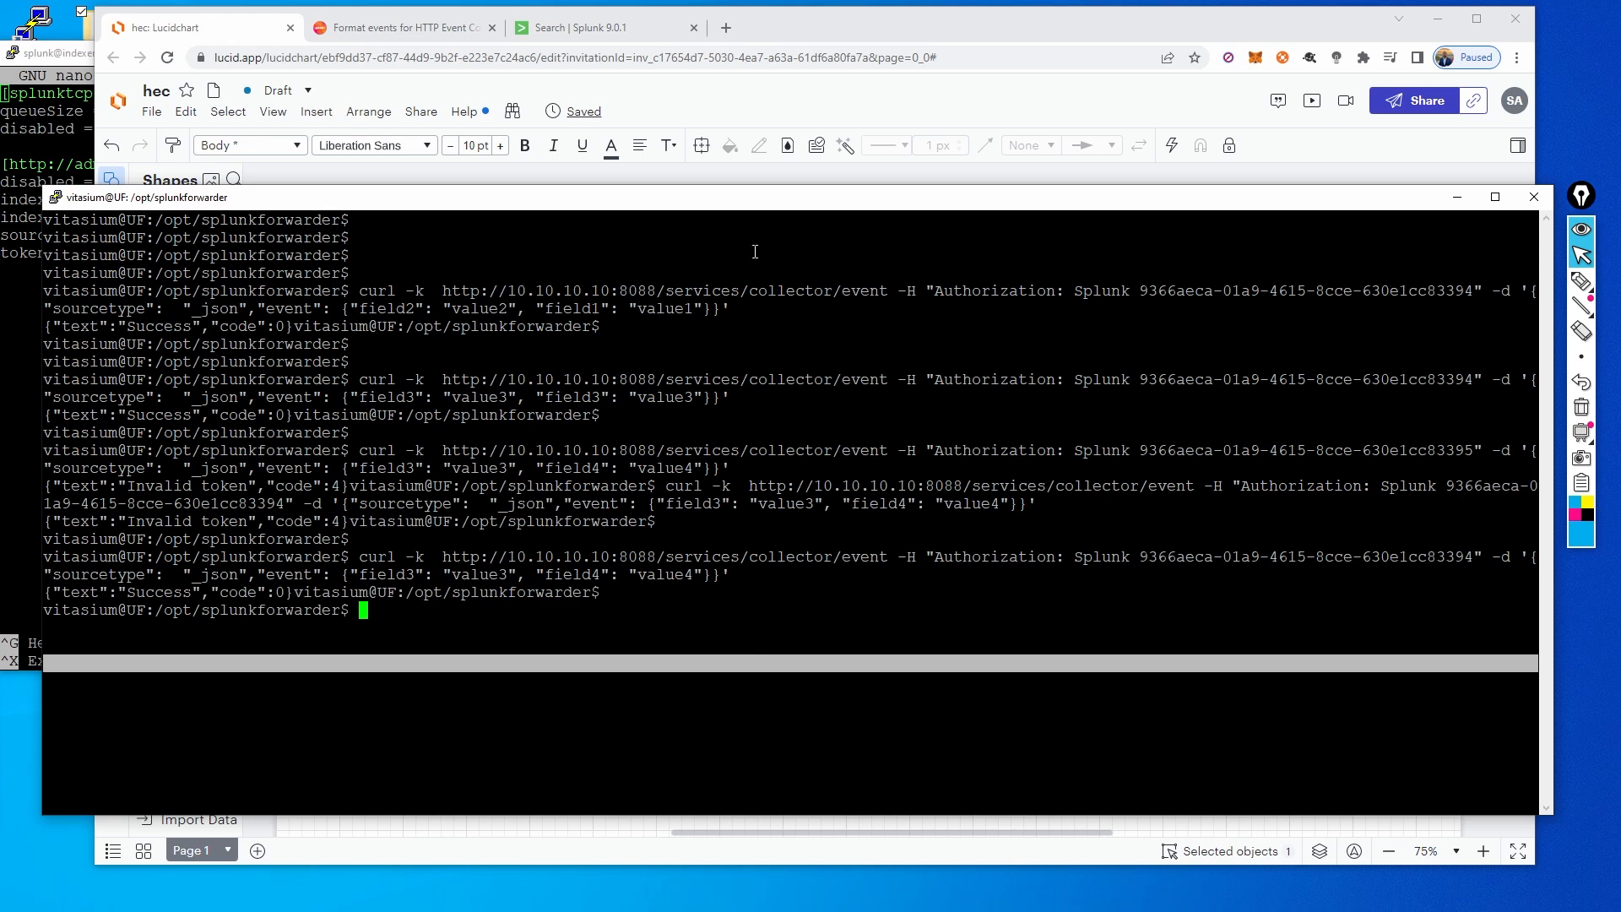
# - Switch to Splunk, rerun the index = main search over the last 24 hours and examine the newest event's fields
pyautogui.click(628, 36)
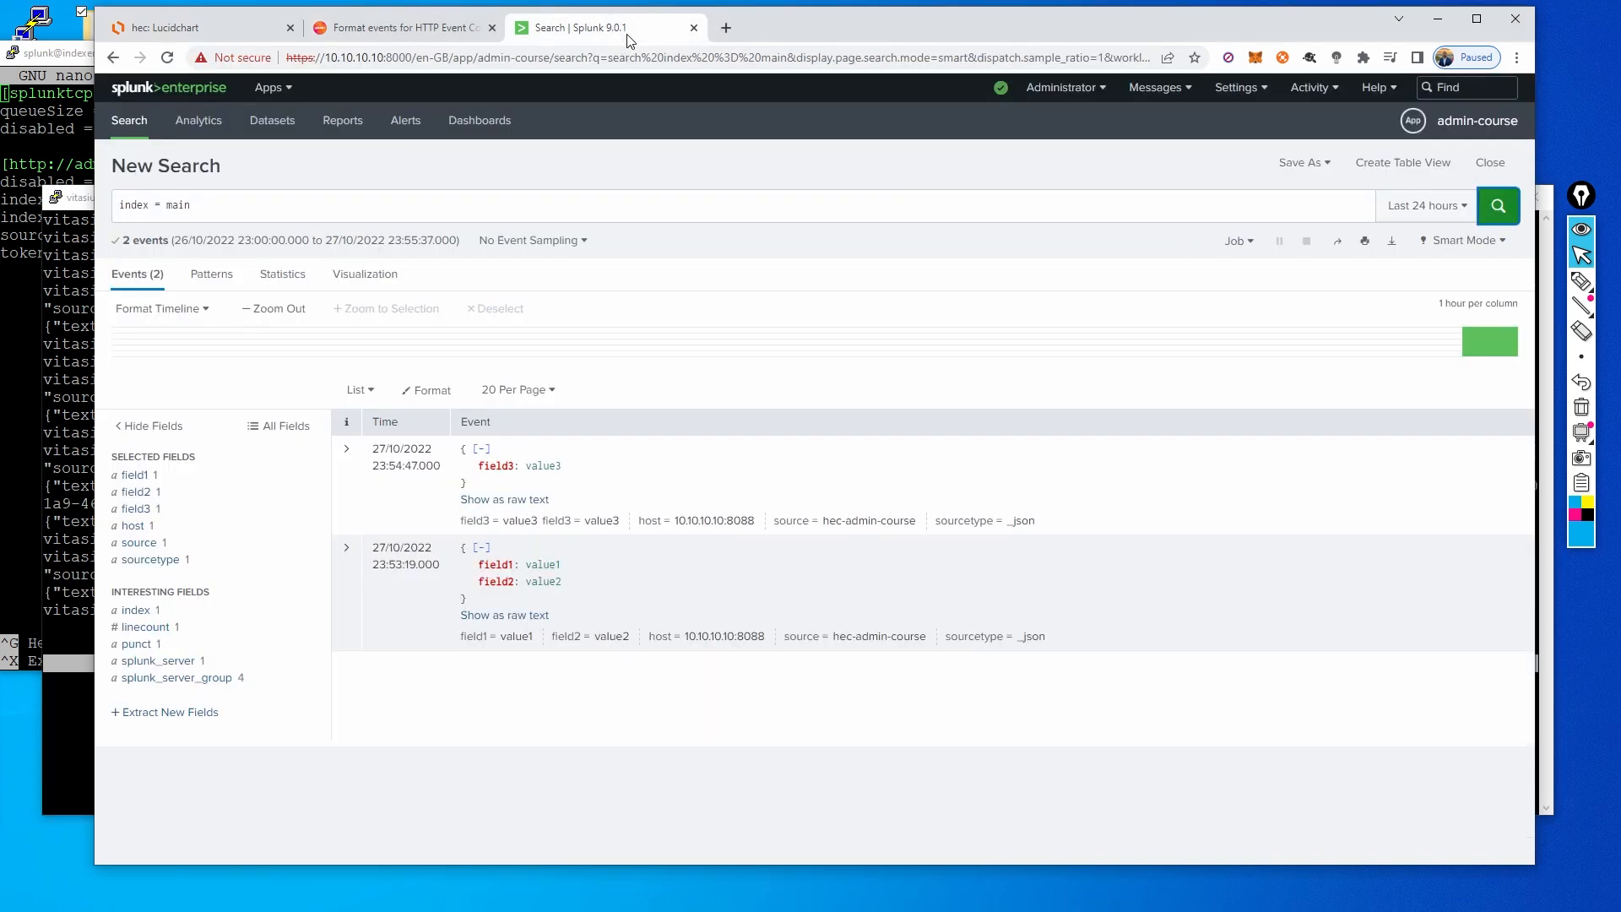
pyautogui.click(1498, 206)
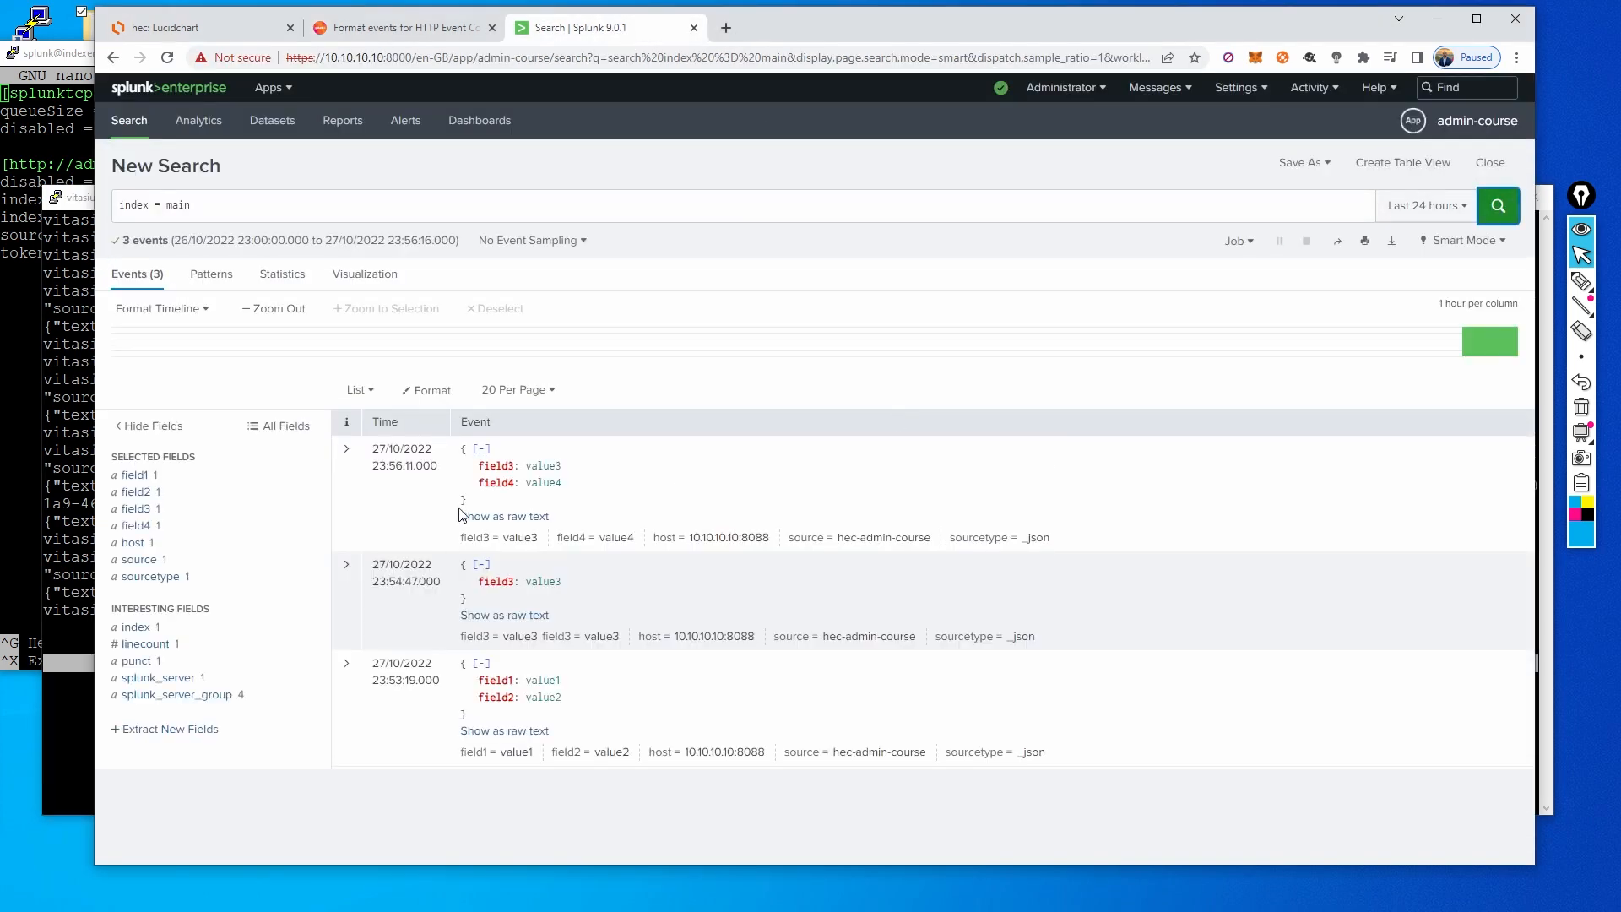
pyautogui.moveTo(1065, 547); pyautogui.dragTo(468, 445)
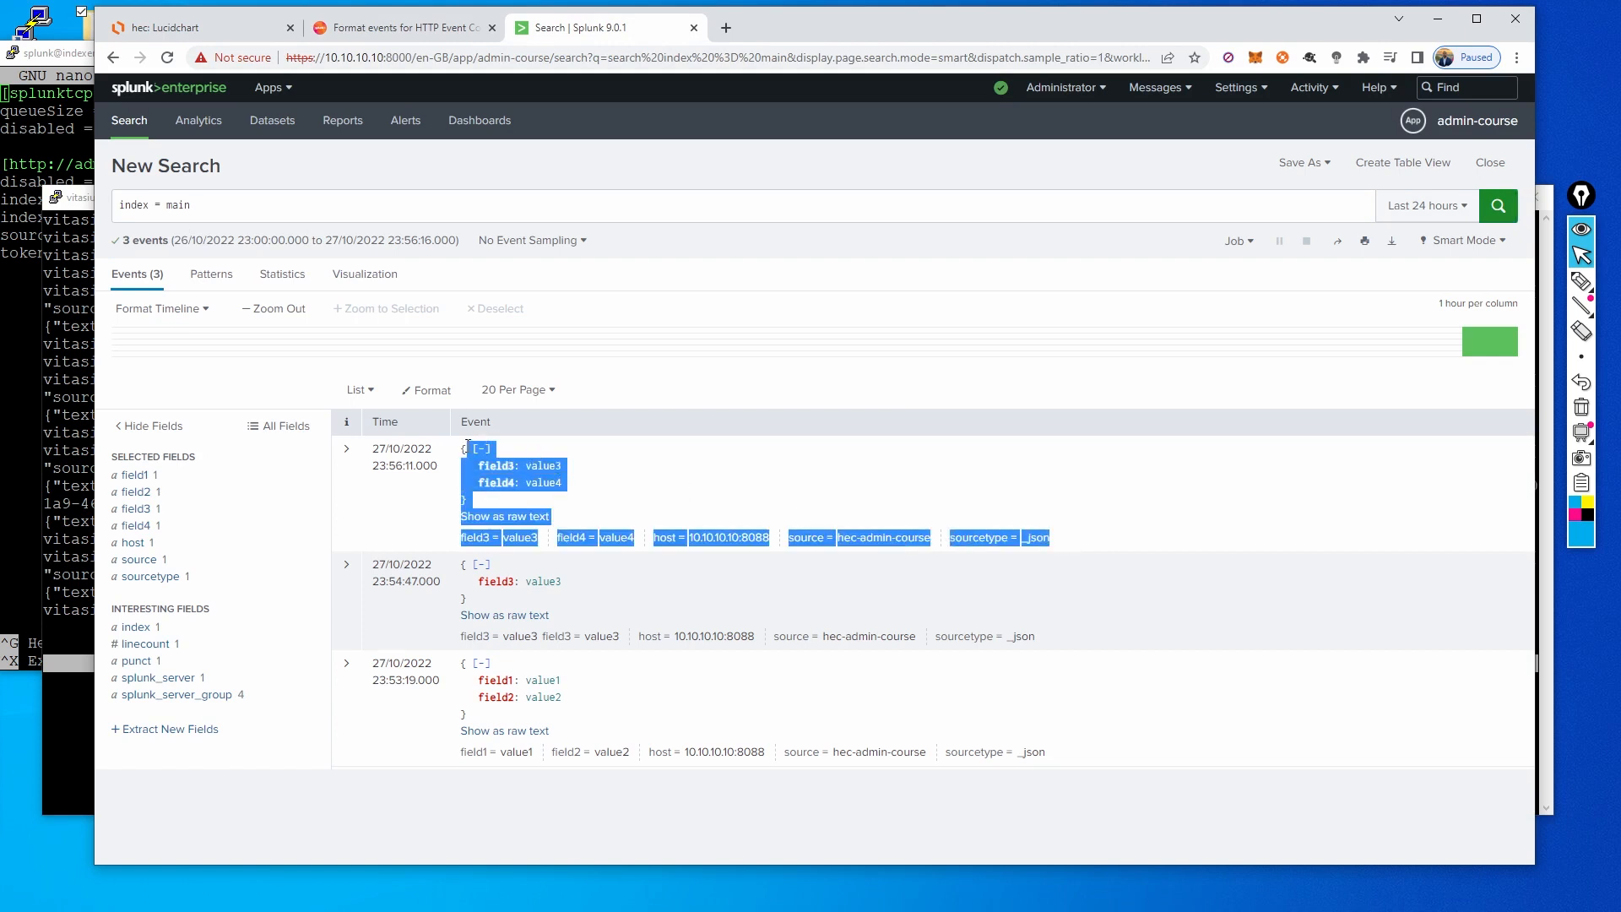
pyautogui.click(778, 159)
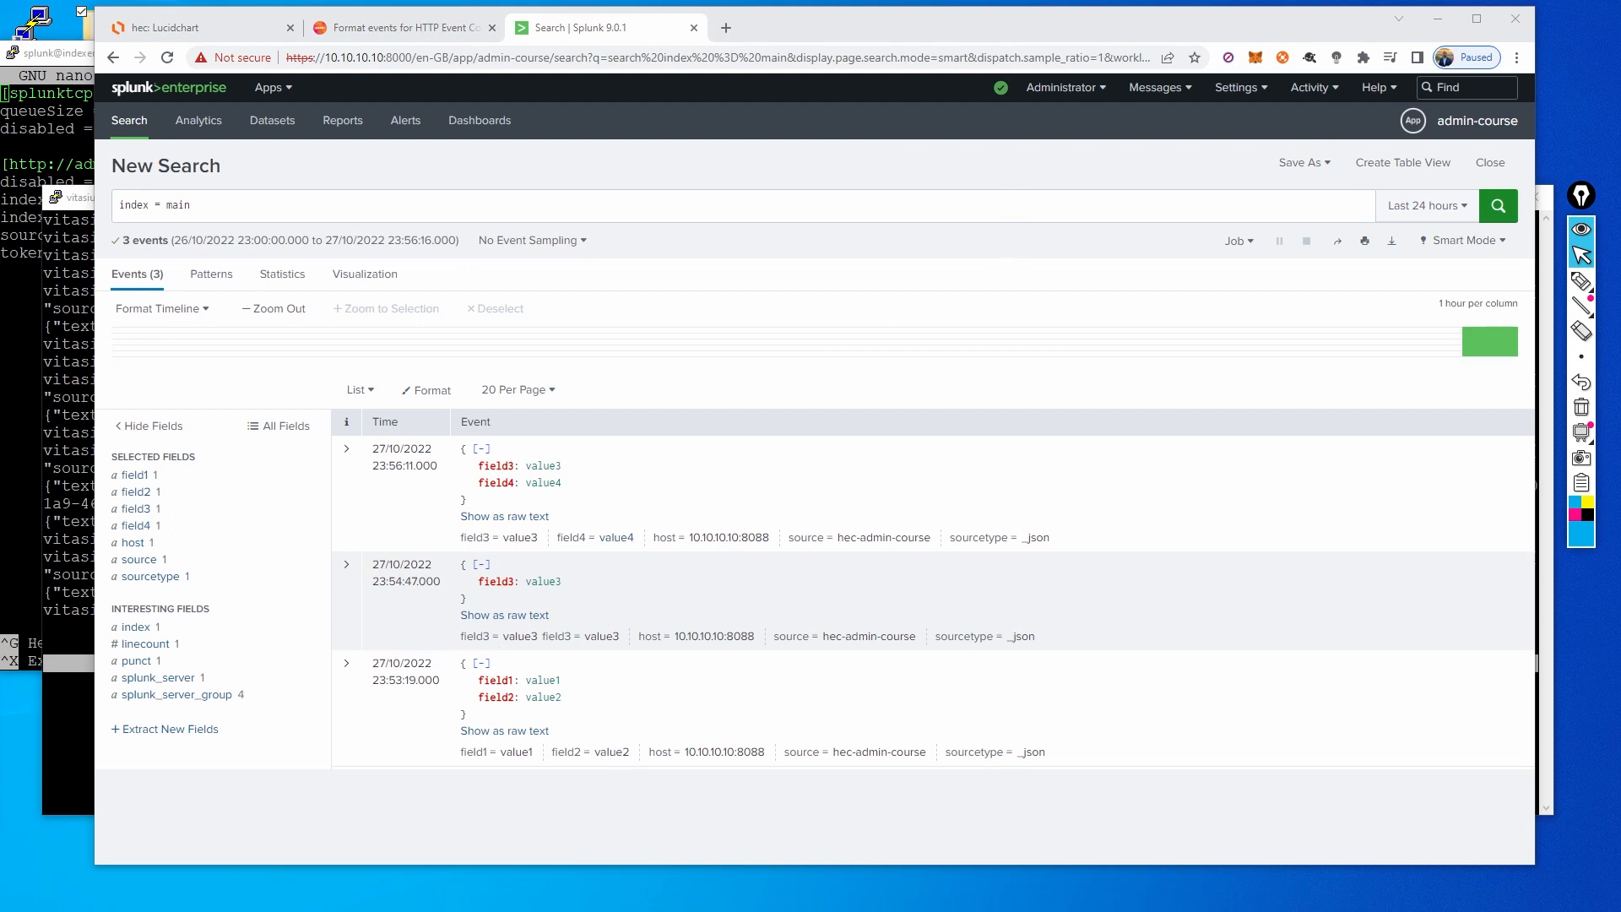
# - Review the Authorization header of the last curl command in the forwarder terminal
pyautogui.click(52, 757)
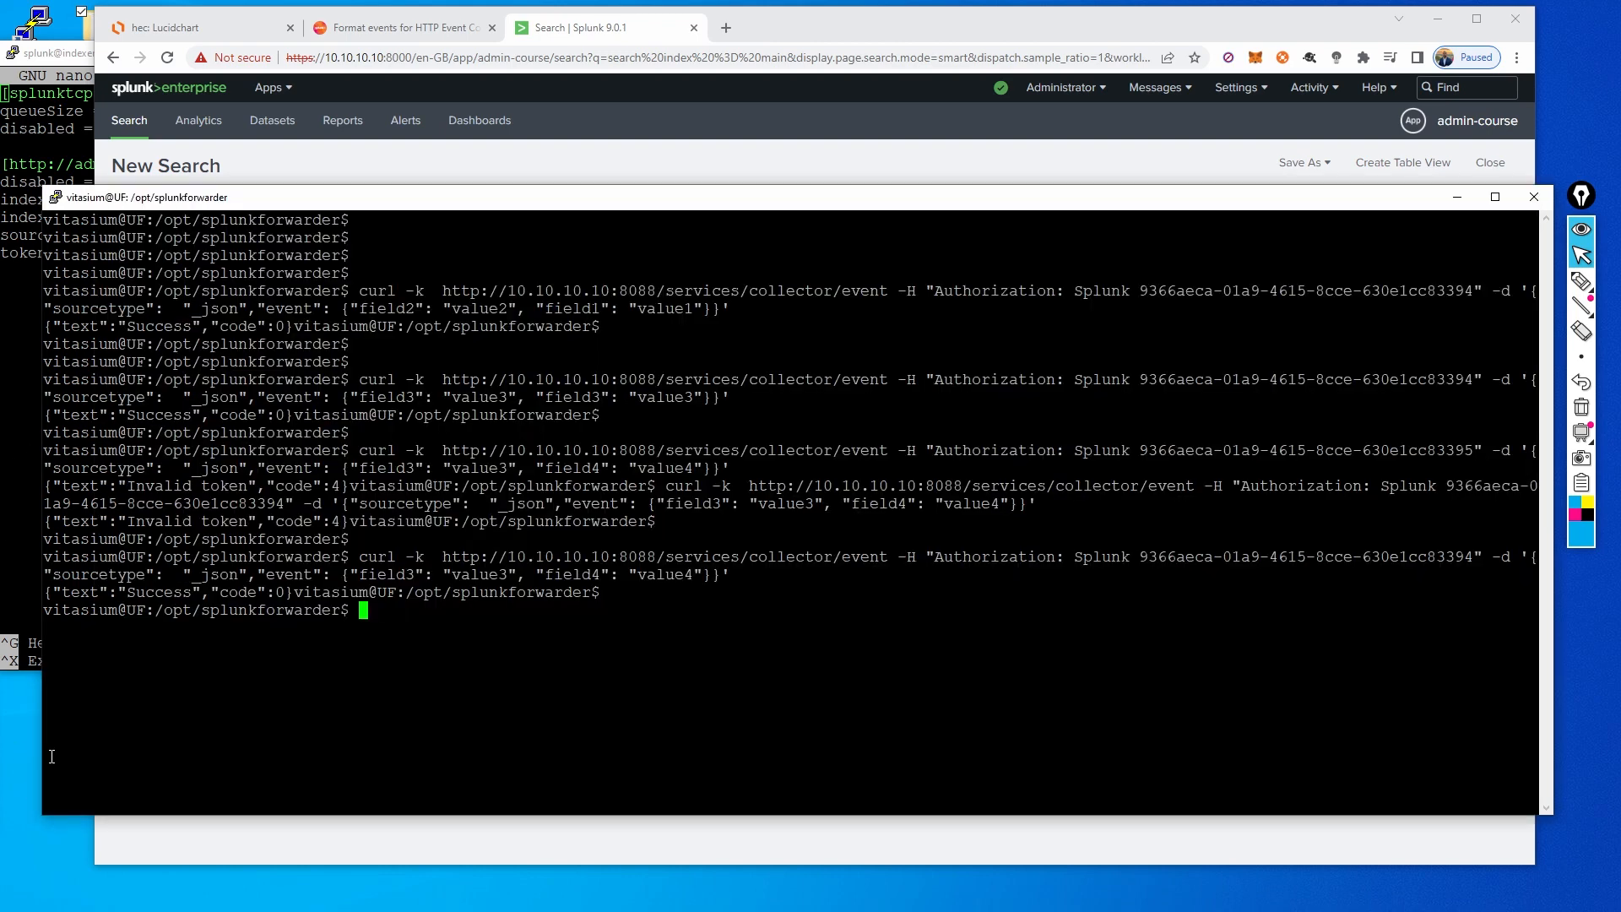
pyautogui.moveTo(920, 564); pyautogui.dragTo(1056, 559)
pyautogui.click(948, 589)
# - Review the HTTP authentication header format in the Splunk documentation on formatting events for HTTP Event Collector
pyautogui.click(608, 155)
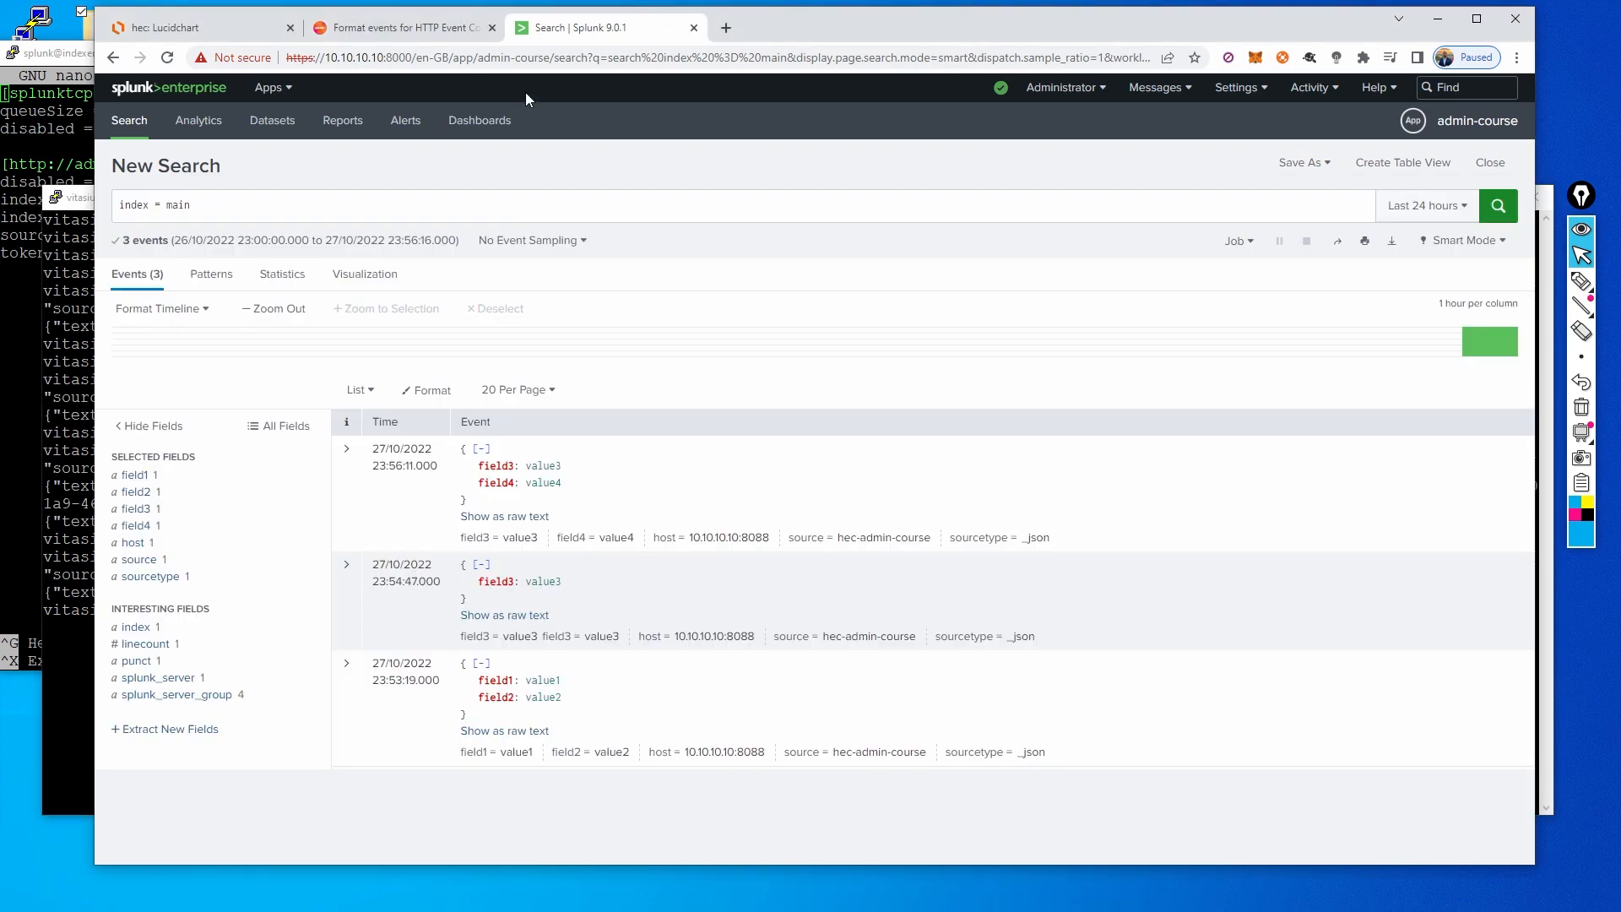
pyautogui.click(411, 31)
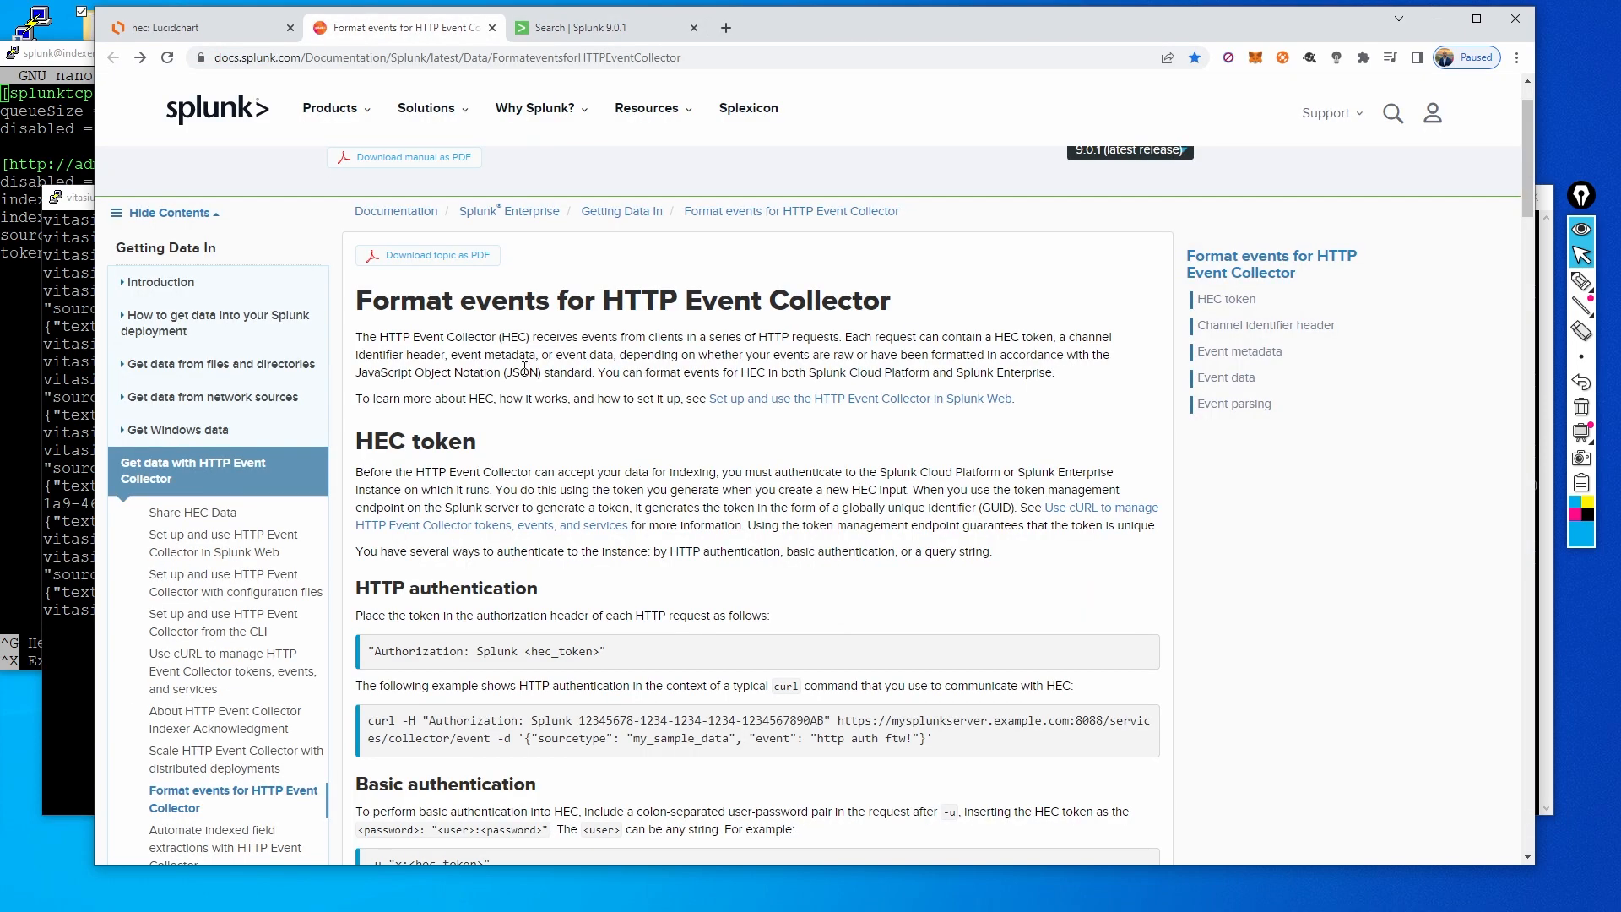
pyautogui.scroll(-1, 576, 498)
pyautogui.moveTo(369, 532); pyautogui.dragTo(613, 532)
pyautogui.click(613, 532)
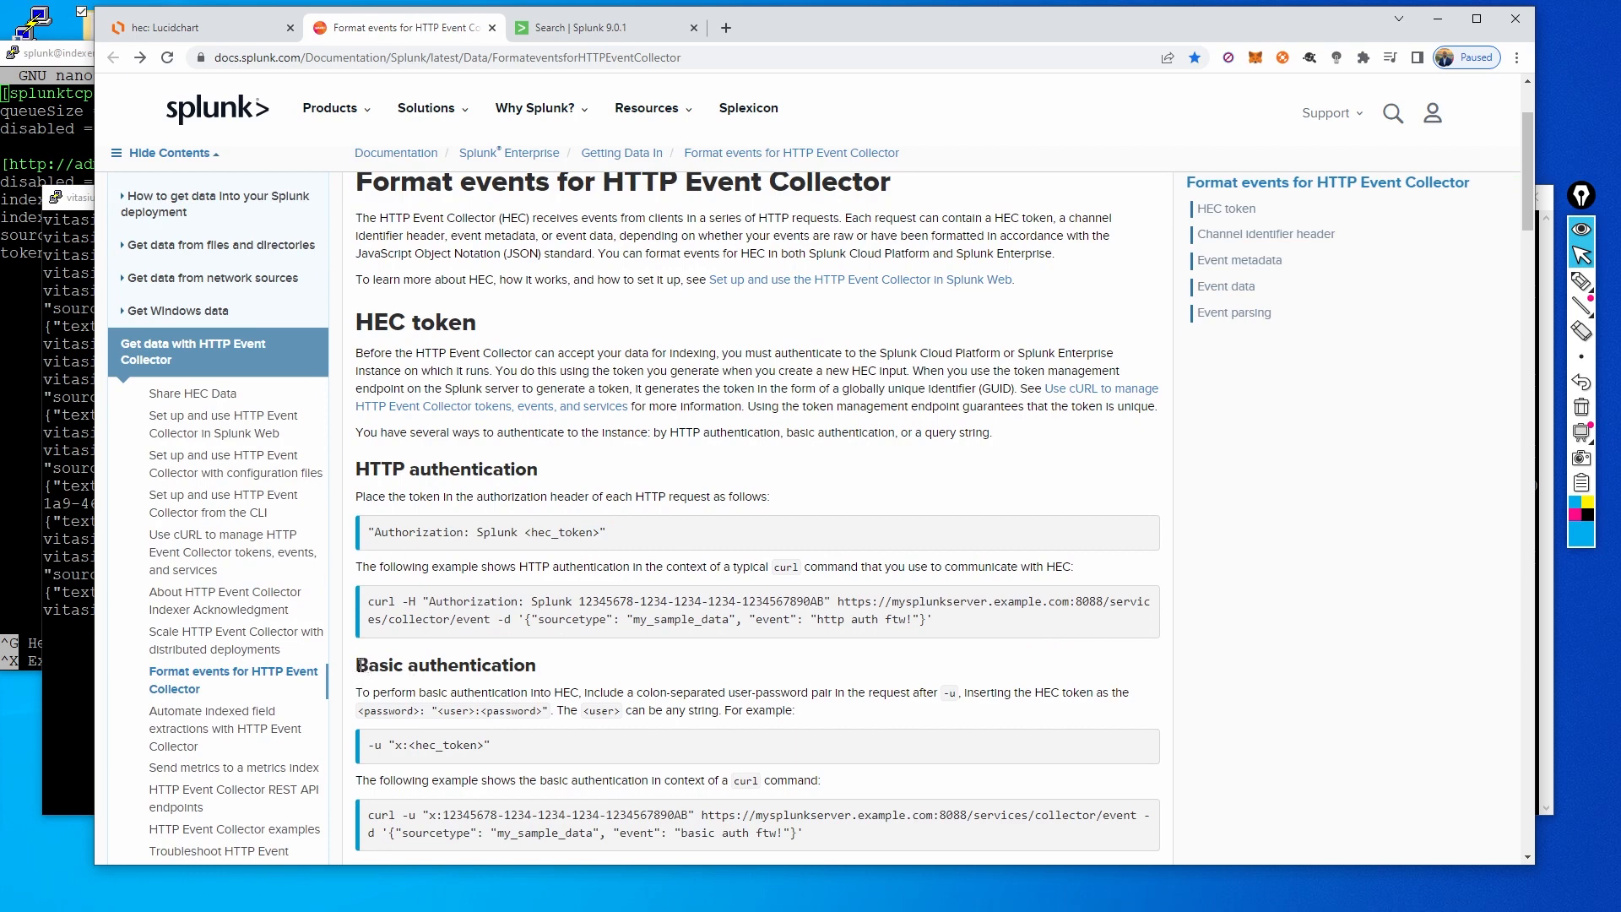
# - Read the Basic authentication section and examine the -u "x:<hec_token>" syntax
pyautogui.moveTo(360, 665); pyautogui.dragTo(528, 665)
pyautogui.click(529, 664)
pyautogui.moveTo(415, 745); pyautogui.dragTo(471, 745)
pyautogui.click(471, 745)
pyautogui.doubleClick(400, 745)
pyautogui.moveTo(409, 744); pyautogui.dragTo(465, 744)
pyautogui.click(468, 742)
# - Recall the last curl command in the forwarder terminal and delete the word Splunk in front of the token
pyautogui.click(70, 473)
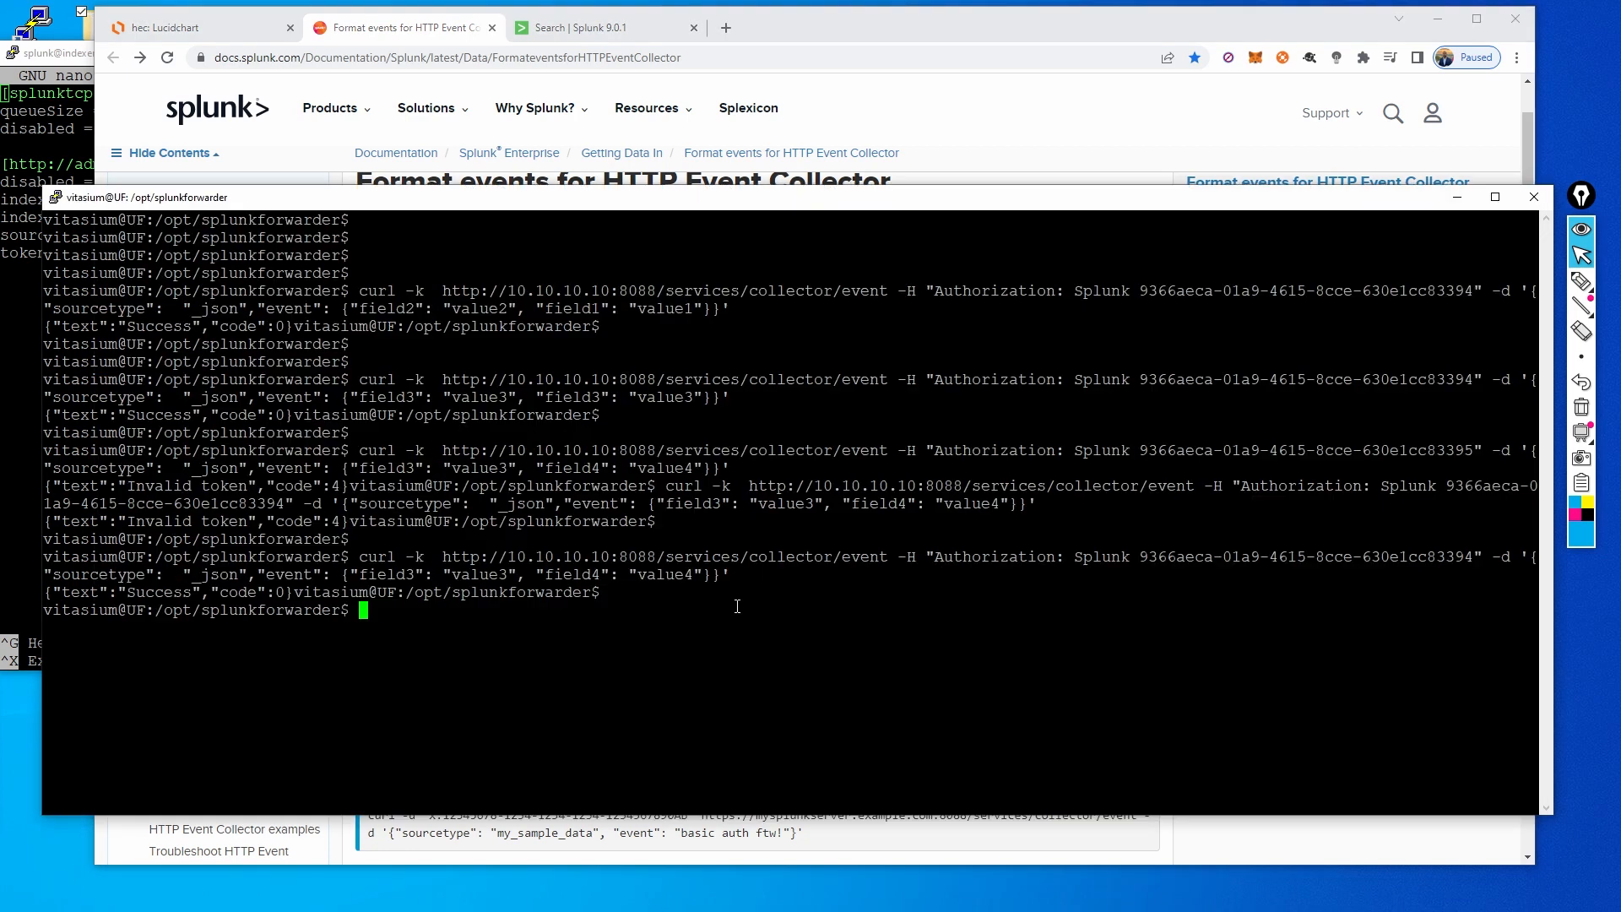
pyautogui.press('Return')
pyautogui.press('Return')
pyautogui.press('Return')
pyautogui.press('Up')
pyautogui.press('Left')
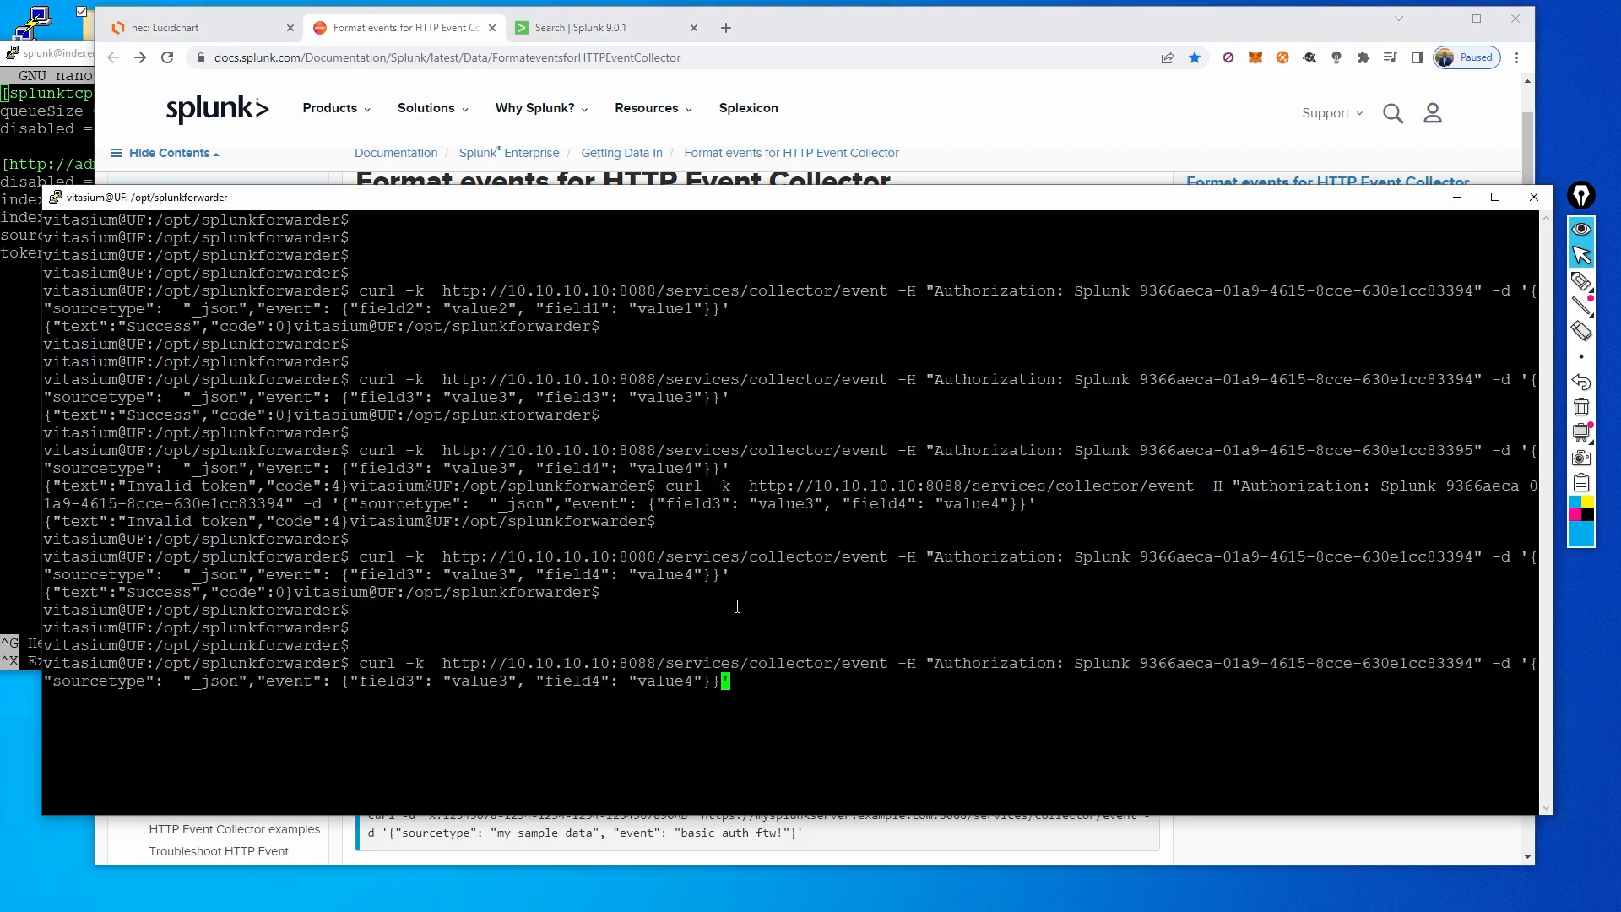
pyautogui.press('Left')
pyautogui.press('Left')
pyautogui.press('Left')
pyautogui.press('Left')
pyautogui.press('Left')
pyautogui.press('Left')
pyautogui.press('Left')
pyautogui.press('Left')
pyautogui.press('Left')
pyautogui.press('Left')
pyautogui.press('Left')
pyautogui.press('Left')
pyautogui.press('Left')
pyautogui.press('Left')
pyautogui.press('Left')
pyautogui.press('Left')
pyautogui.press('Left')
pyautogui.press('Left')
pyautogui.press('Left')
pyautogui.press('Left')
pyautogui.press('Left')
pyautogui.press('Left')
pyautogui.press('Left')
pyautogui.press('Left')
pyautogui.press('Left')
pyautogui.press('Left')
pyautogui.press('Left')
pyautogui.press('Left')
pyautogui.press('Left')
pyautogui.press('Left')
pyautogui.press('Left')
pyautogui.press('Left')
pyautogui.press('Left')
pyautogui.press('Left')
pyautogui.press('Left')
pyautogui.press('Left')
pyautogui.press('Left')
pyautogui.press('Left')
pyautogui.press('Left')
pyautogui.press('Left')
pyautogui.press('BackSpace')
pyautogui.press('BackSpace')
pyautogui.press('BackSpace')
pyautogui.press('BackSpace')
pyautogui.press('BackSpace')
pyautogui.press('BackSpace')
pyautogui.press('BackSpace')
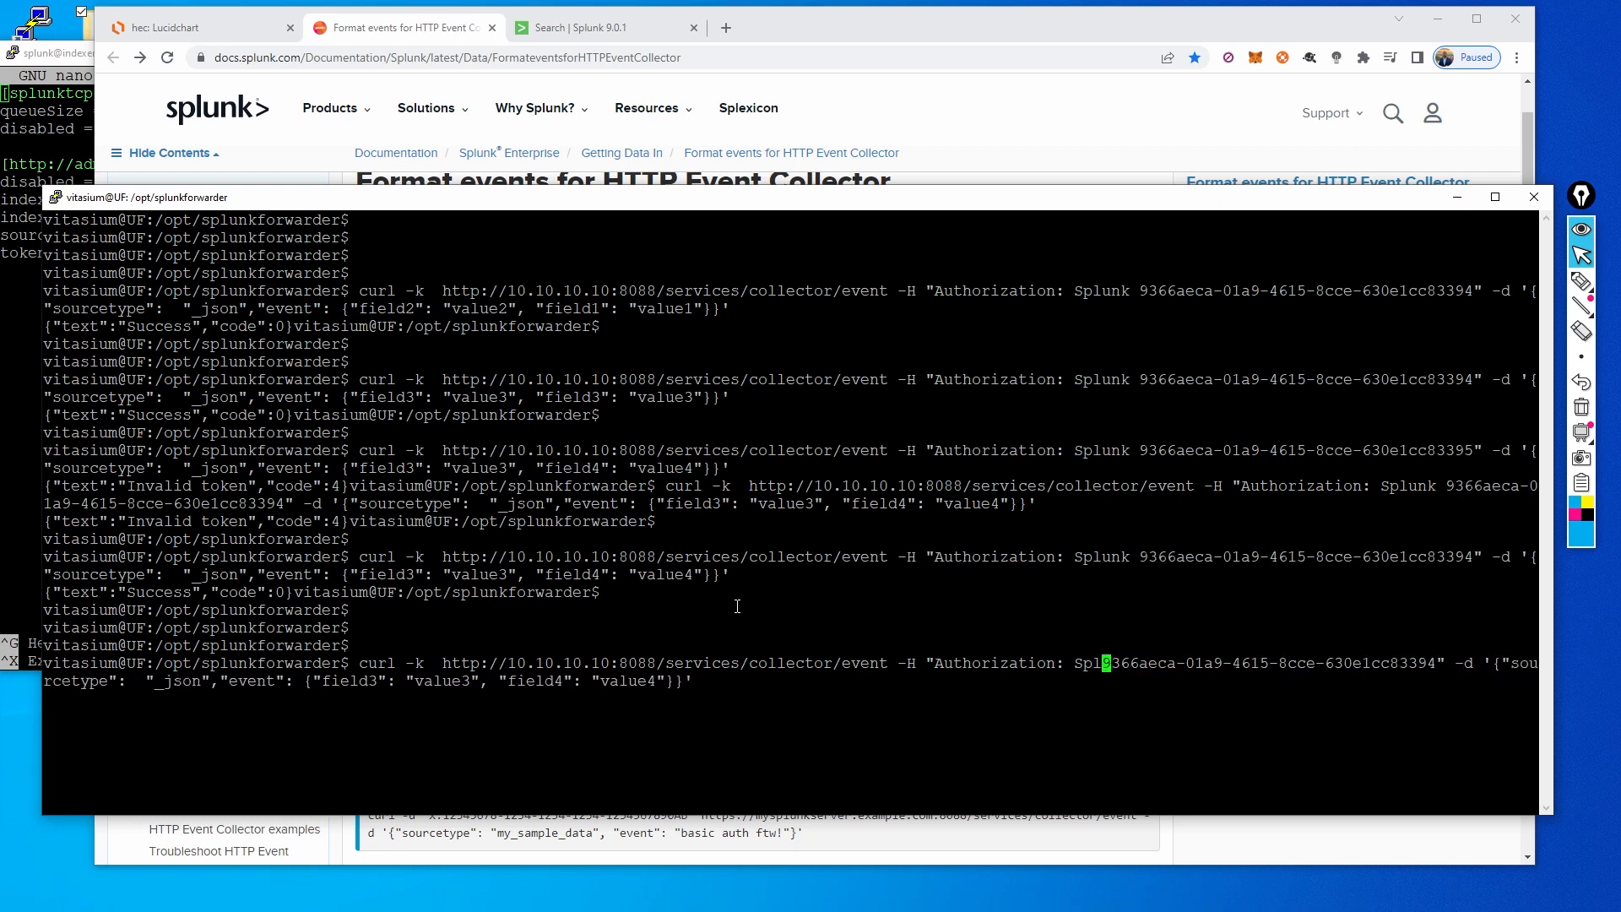
pyautogui.press('BackSpace')
# - Replace the word Authorization before the token's colon with splunk in the recalled curl command, leaving no space after the colon
pyautogui.press('Left')
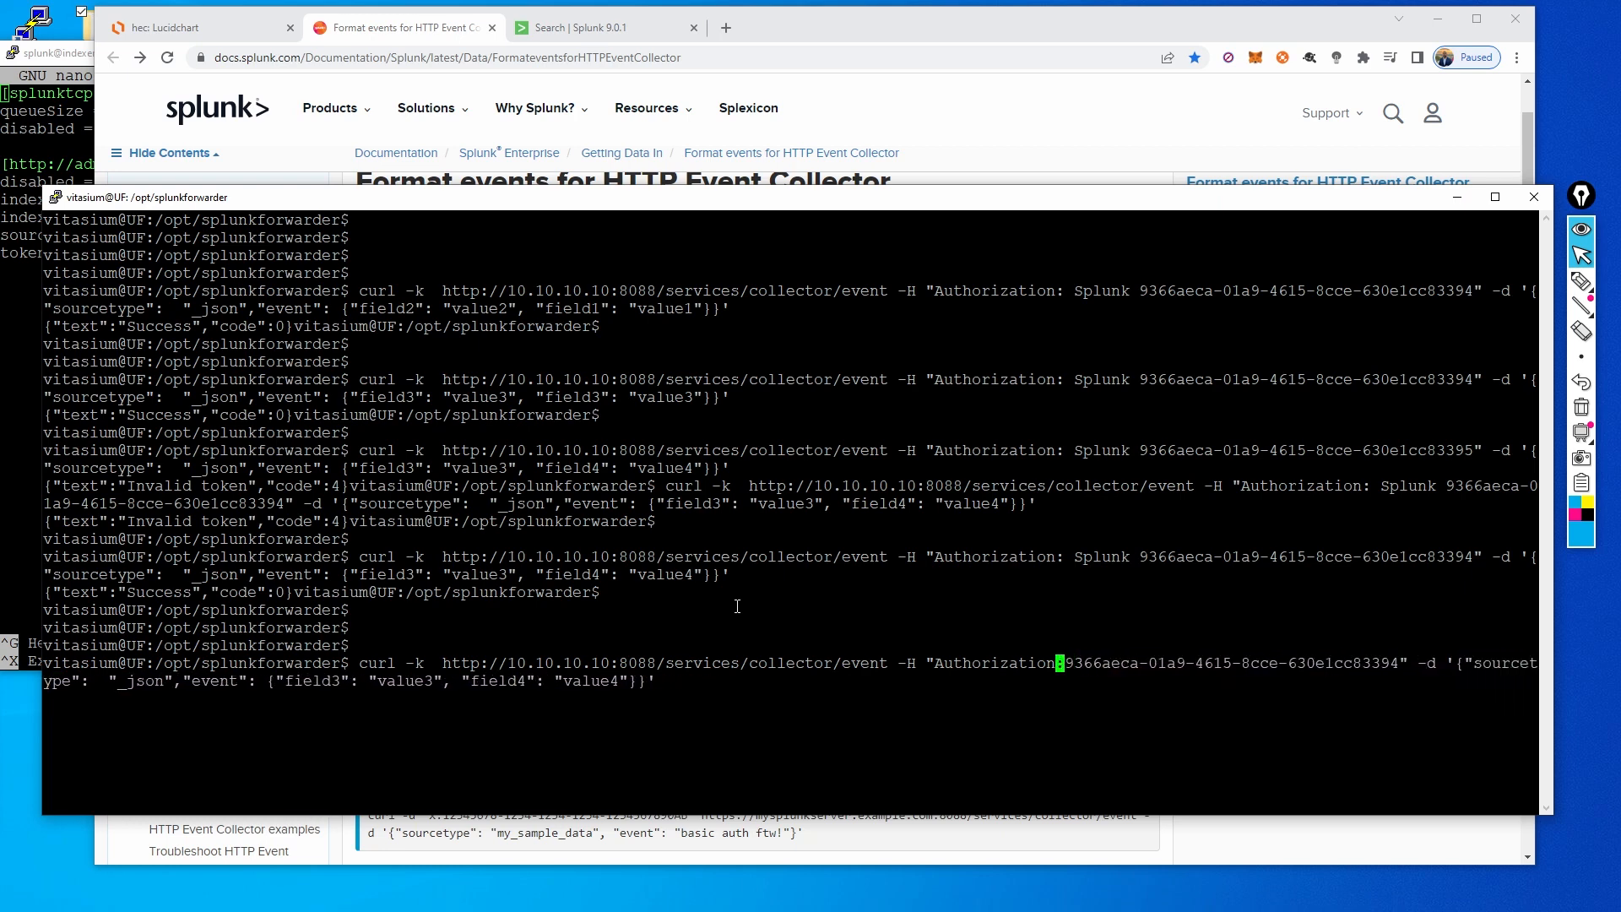
pyautogui.press('BackSpace')
pyautogui.press('BackSpace')
pyautogui.press('BackSpace')
pyautogui.press('BackSpace')
pyautogui.press('BackSpace')
pyautogui.press('BackSpace')
pyautogui.press('BackSpace')
pyautogui.press('BackSpace')
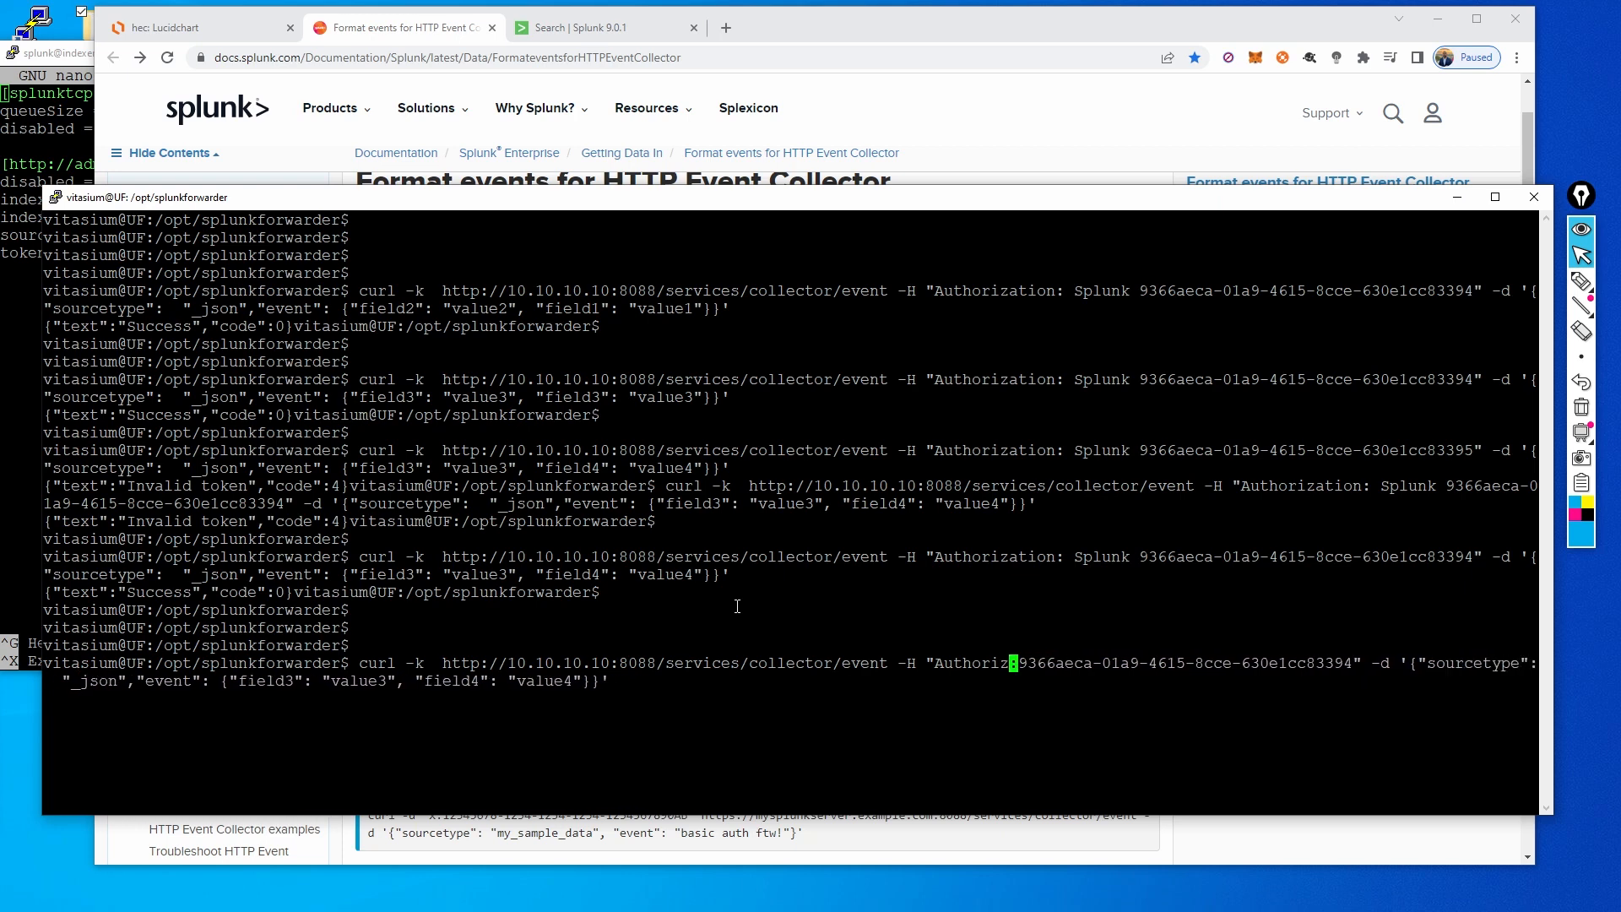
pyautogui.press('BackSpace')
pyautogui.press('BackSpace')
pyautogui.press('BackSpace')
pyautogui.press('BackSpace')
pyautogui.press('BackSpace')
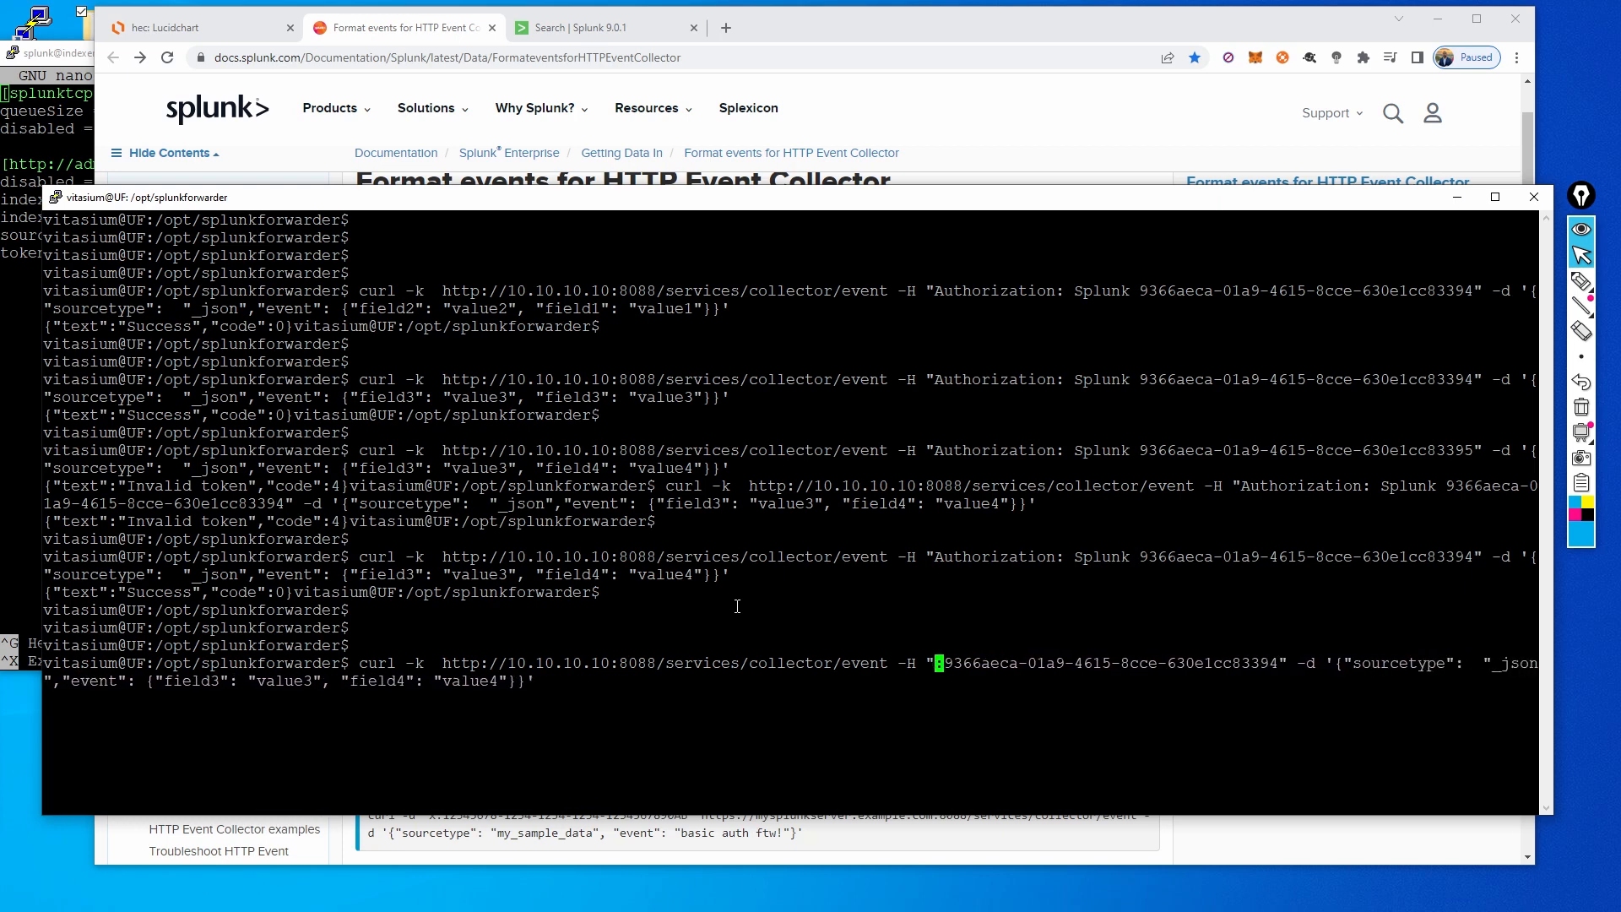
pyautogui.write('splunk')
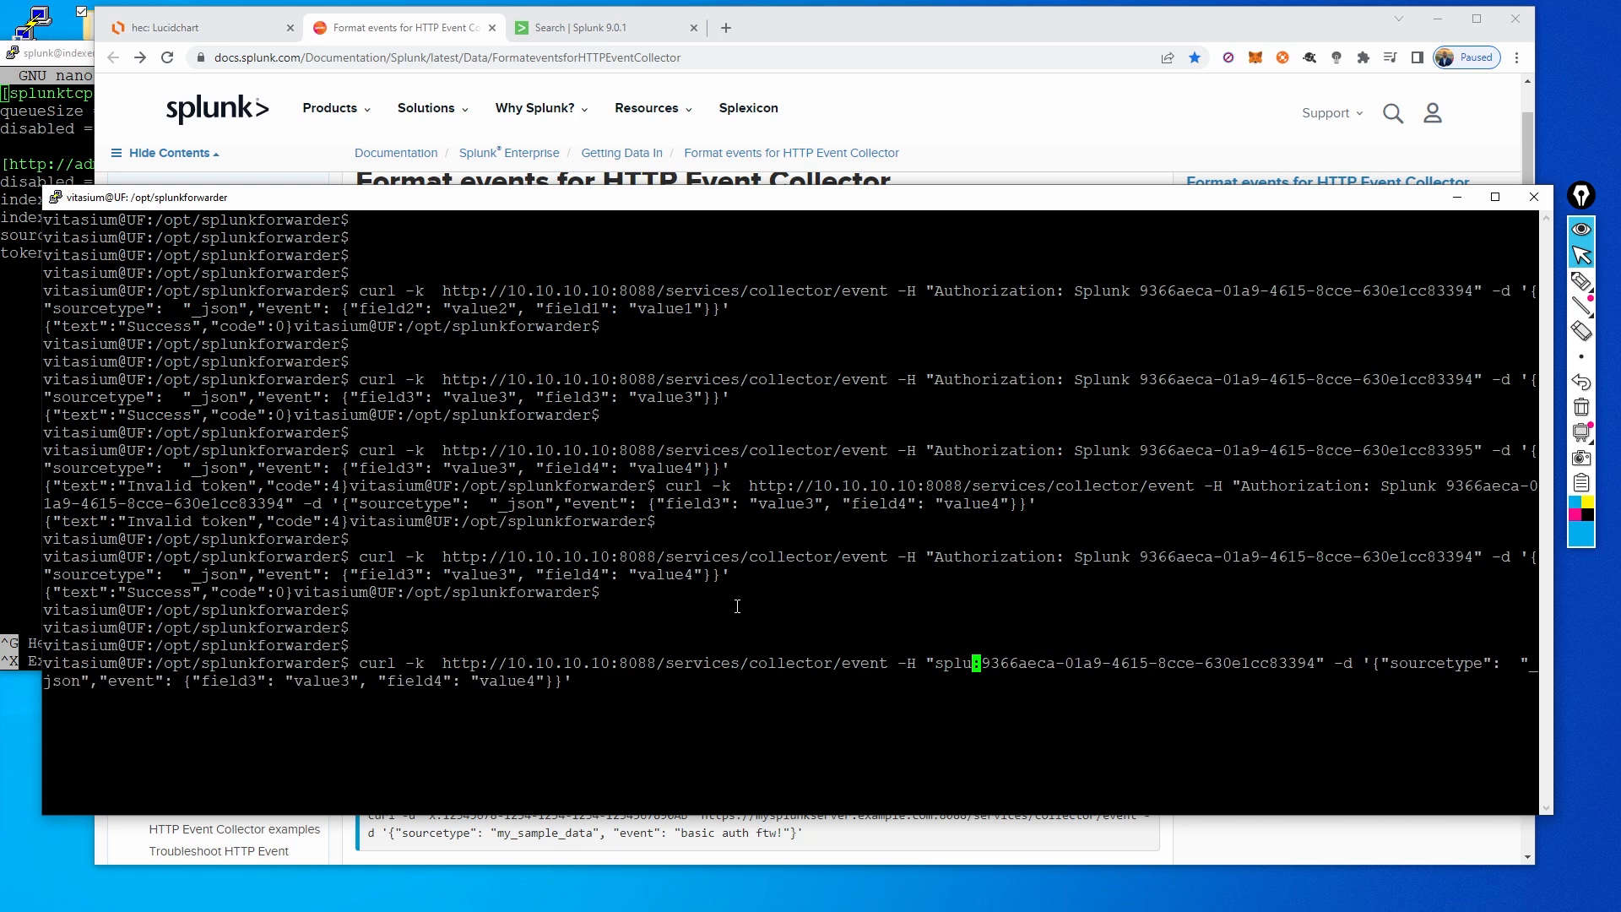
# - Change the curl command's -H option to -u and run it to send the event with basic authentication
pyautogui.press('Left')
pyautogui.press('Left')
pyautogui.press('Left')
pyautogui.press('Left')
pyautogui.press('Left')
pyautogui.press('Left')
pyautogui.press('Left')
pyautogui.press('Left')
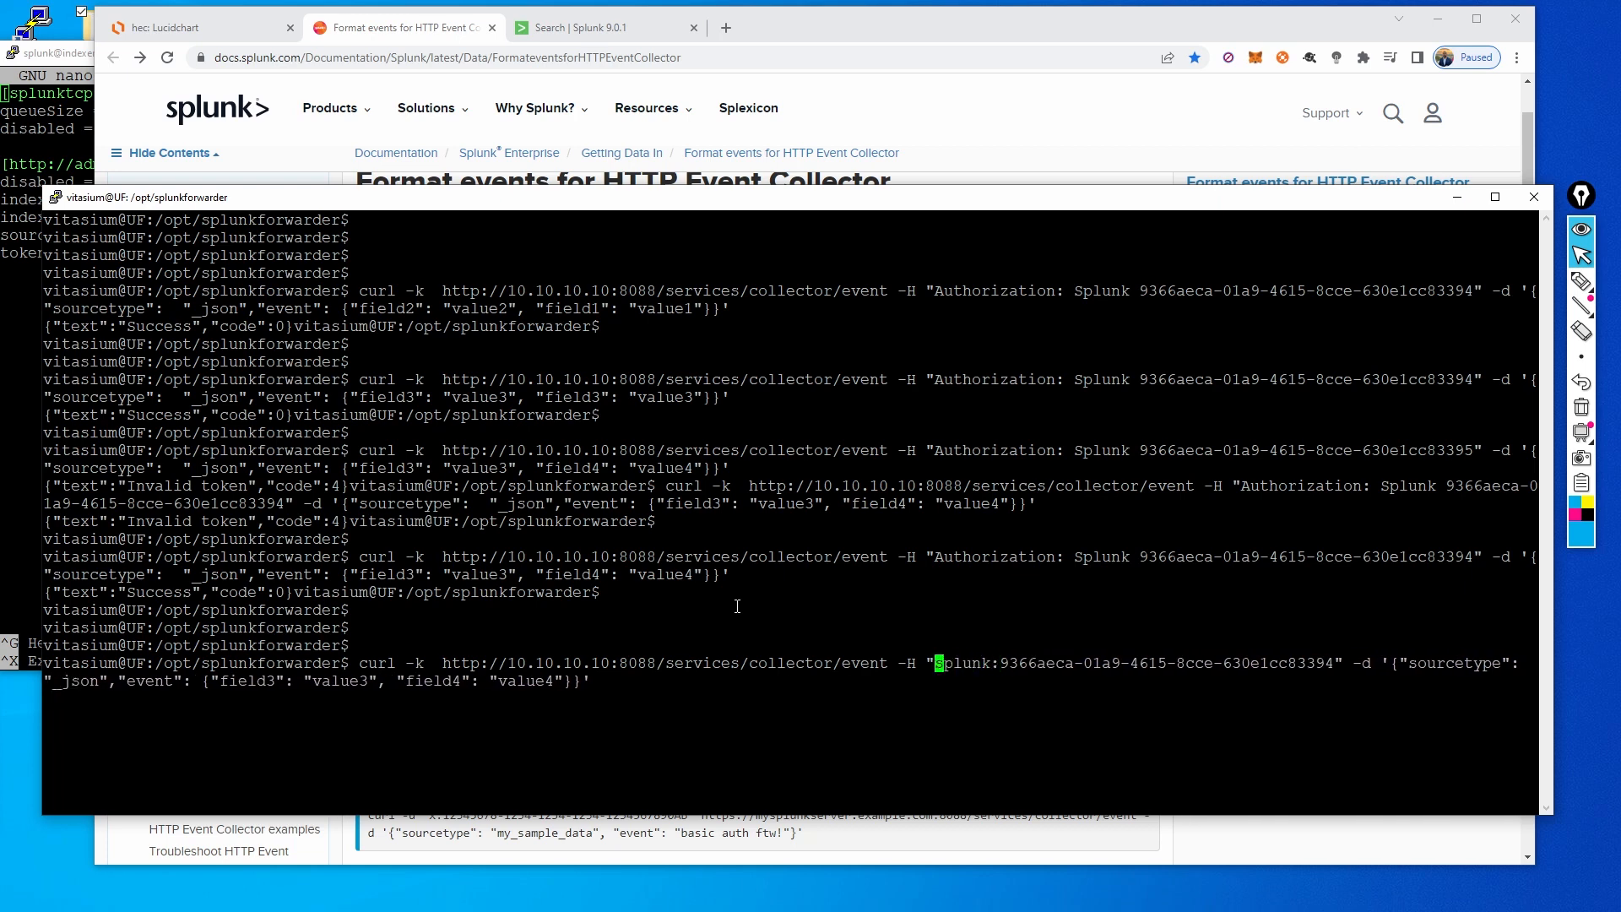
pyautogui.press('BackSpace')
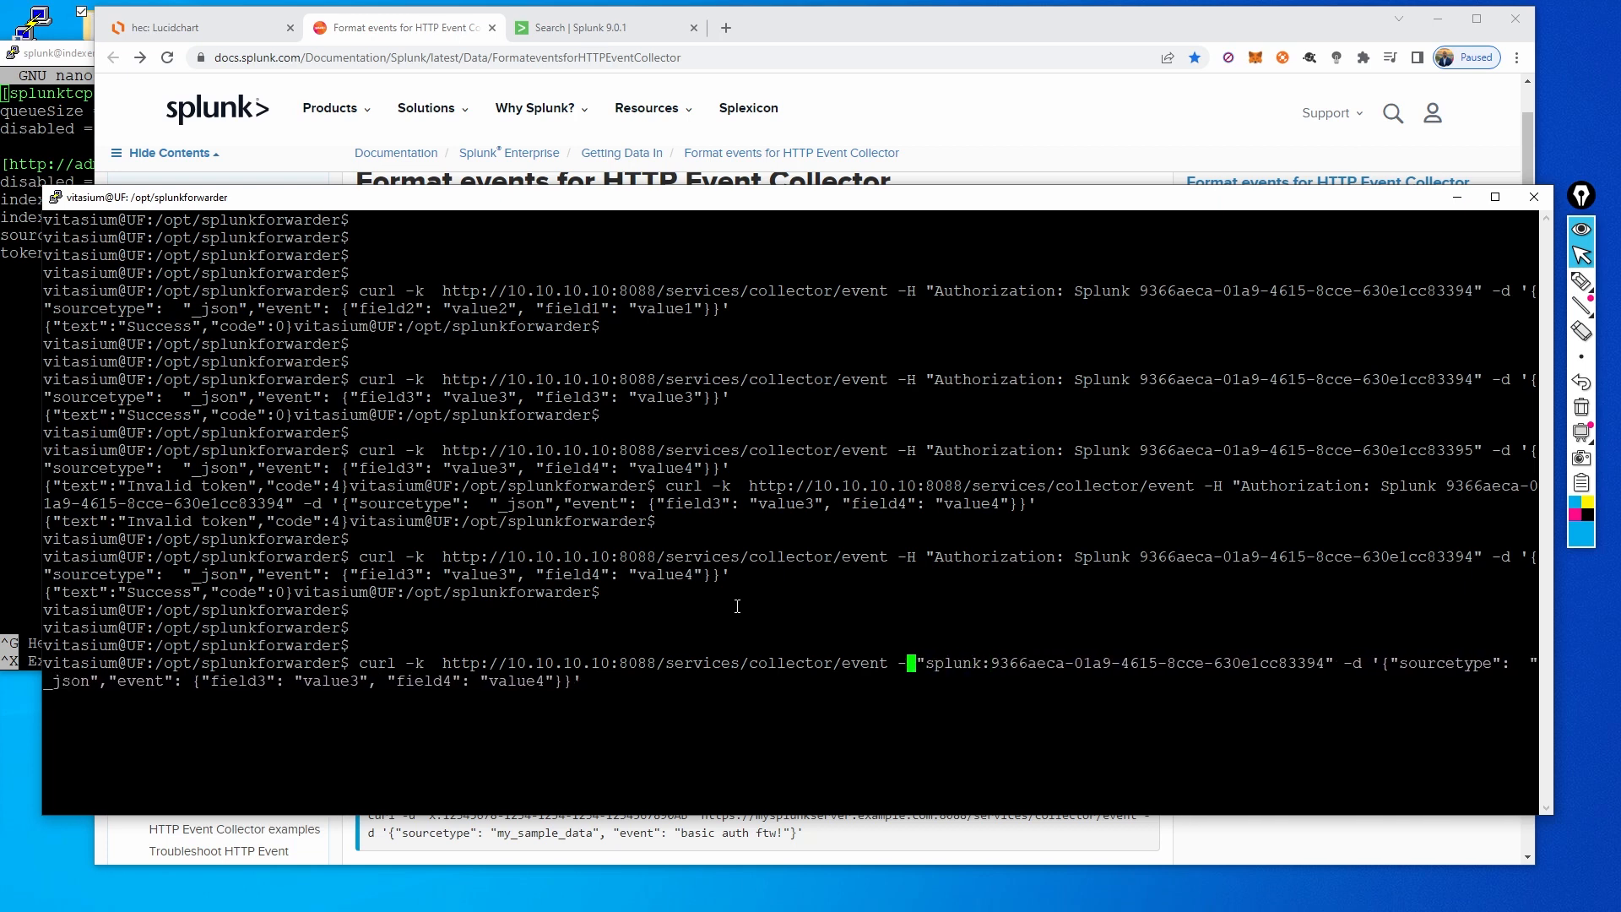
pyautogui.write('u')
pyautogui.press('Return')
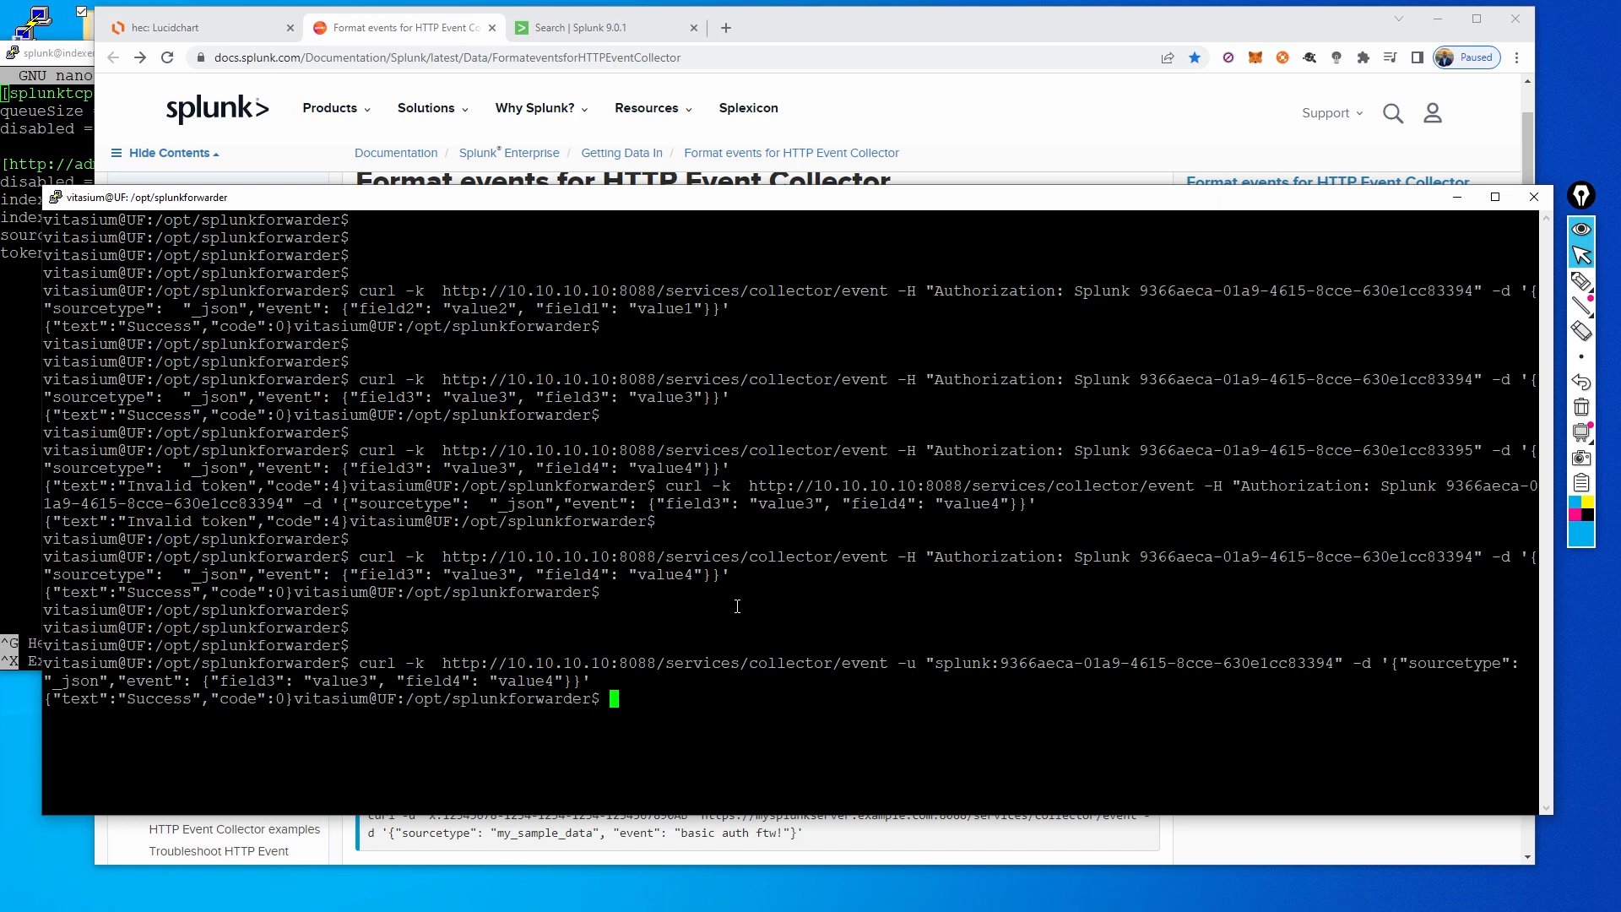
# - Rerun the index = main search in Splunk in the browser and highlight the newest event to check its fields
pyautogui.click(595, 27)
pyautogui.click(1498, 206)
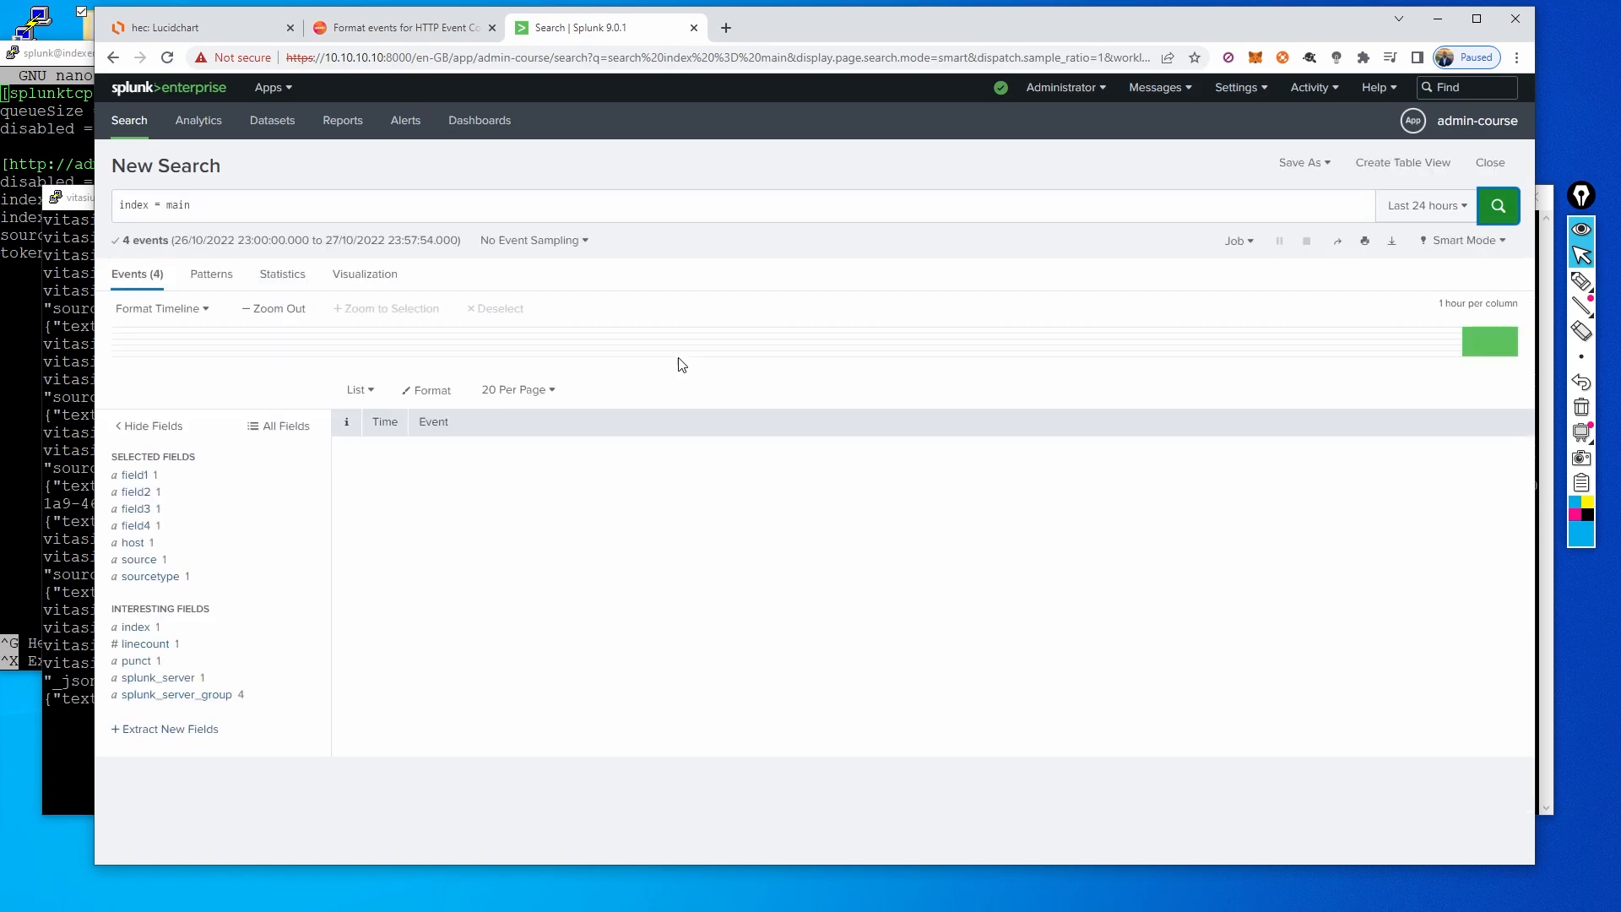
pyautogui.scroll(-2, 611, 498)
pyautogui.moveTo(433, 430); pyautogui.dragTo(639, 488)
pyautogui.hotkey('ctrl', 'c')
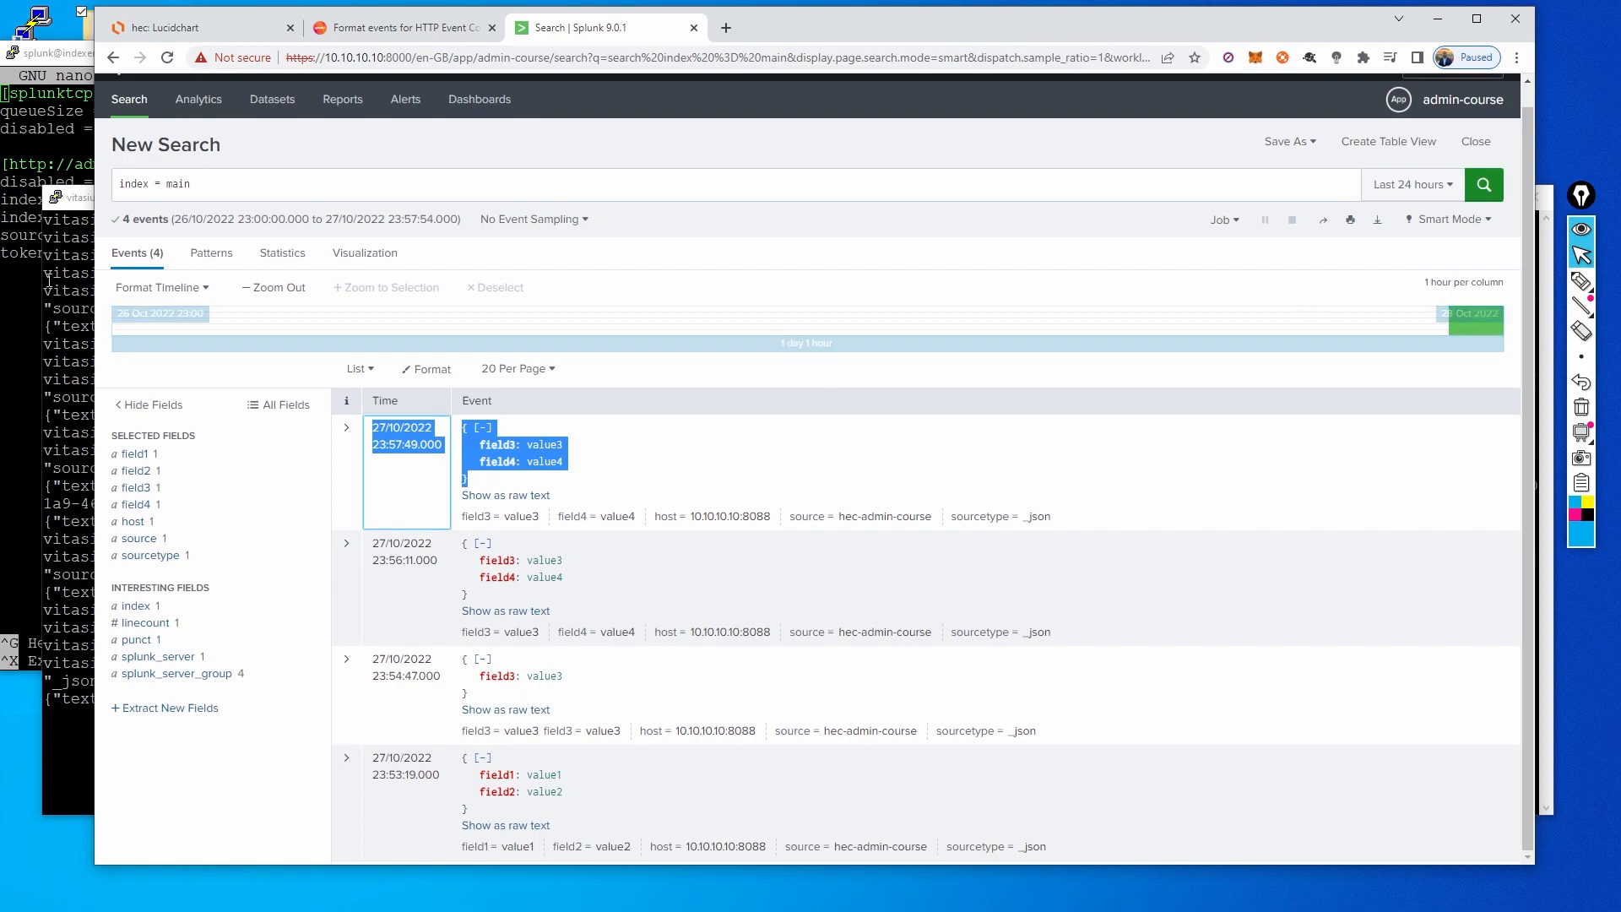